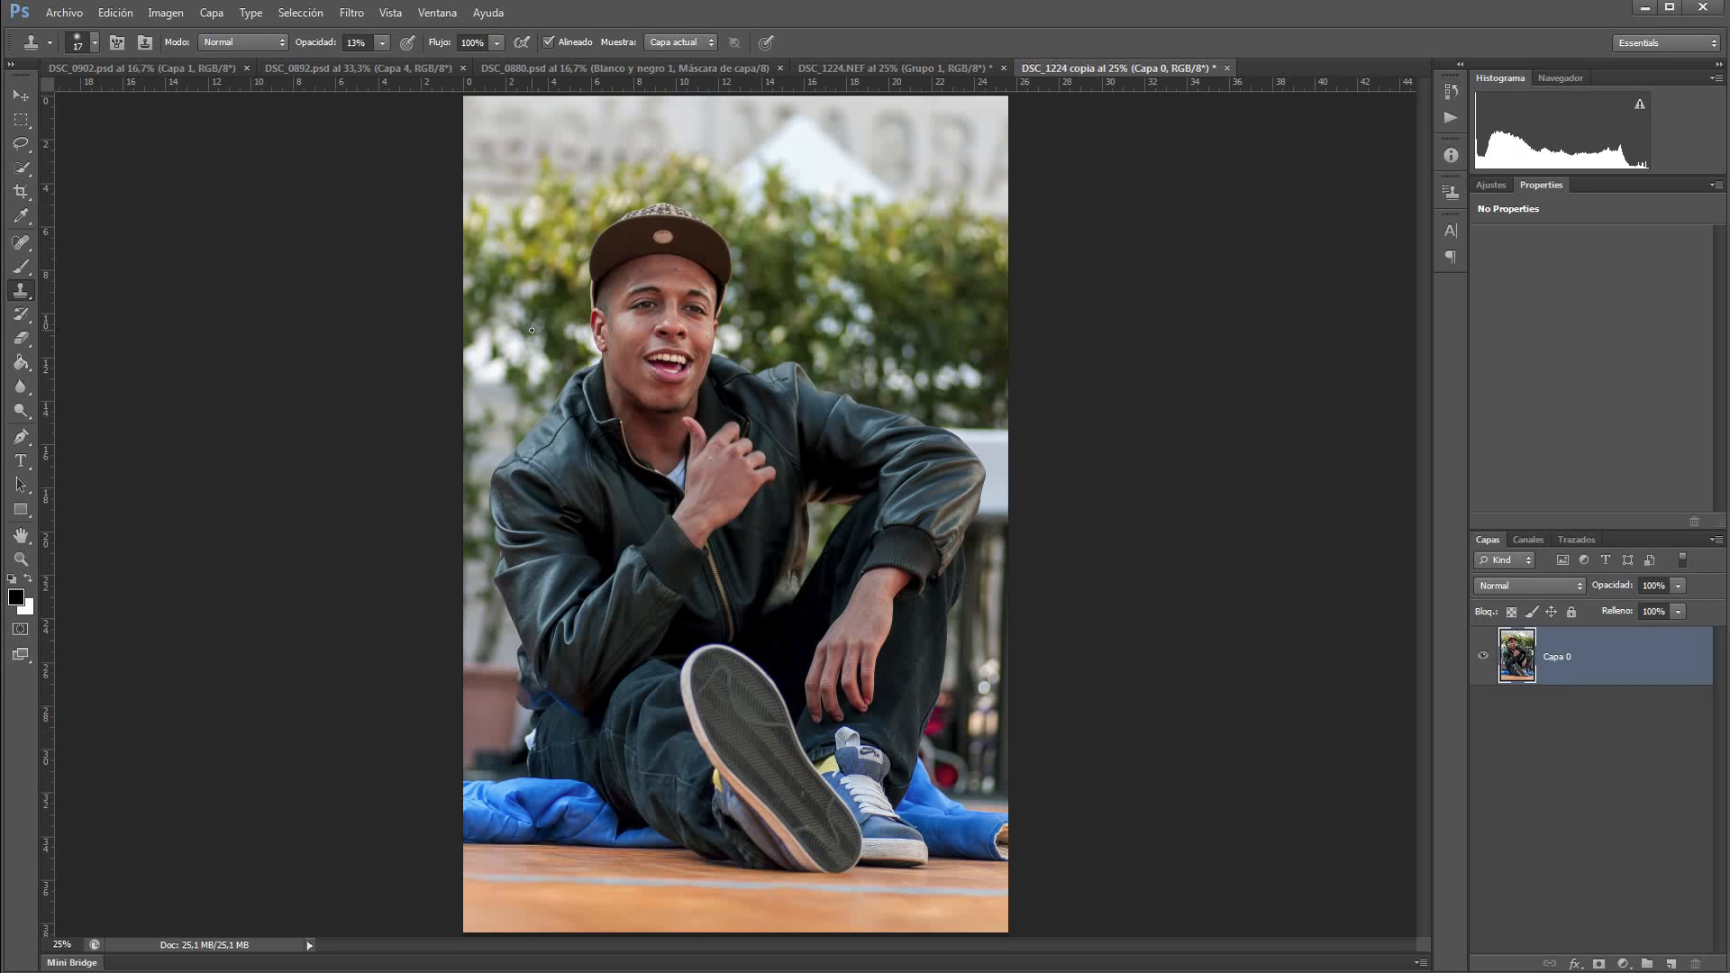
pyautogui.click(21, 460)
pyautogui.click(613, 310)
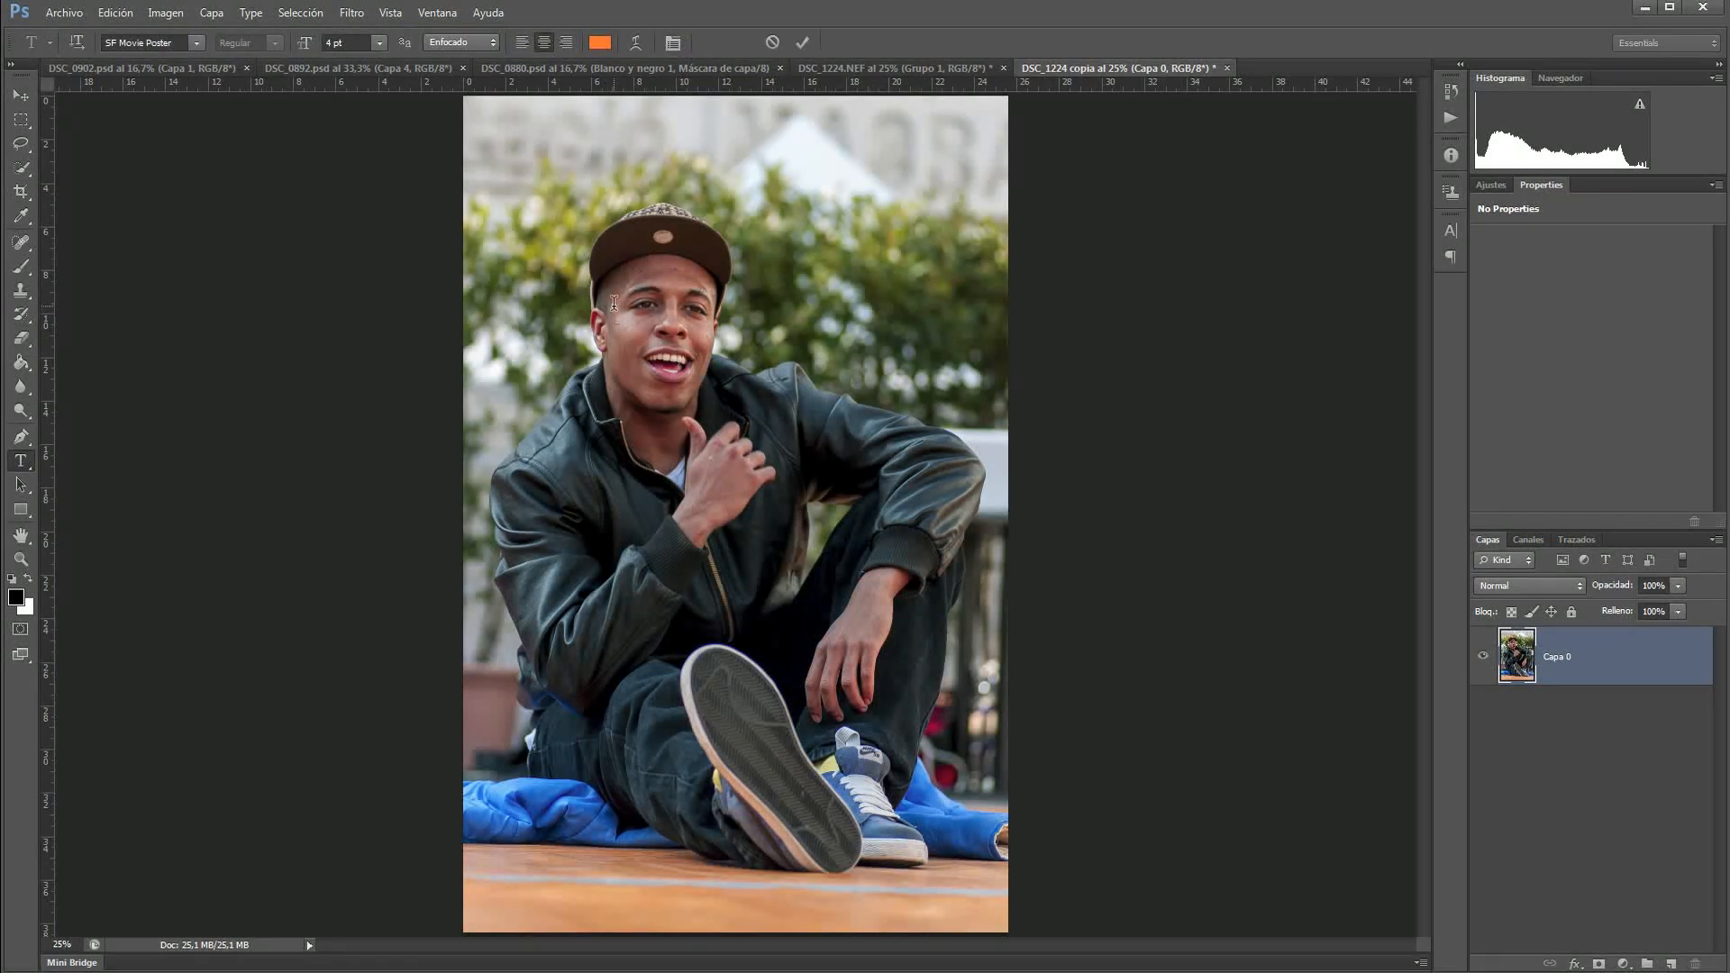
pyautogui.click(378, 44)
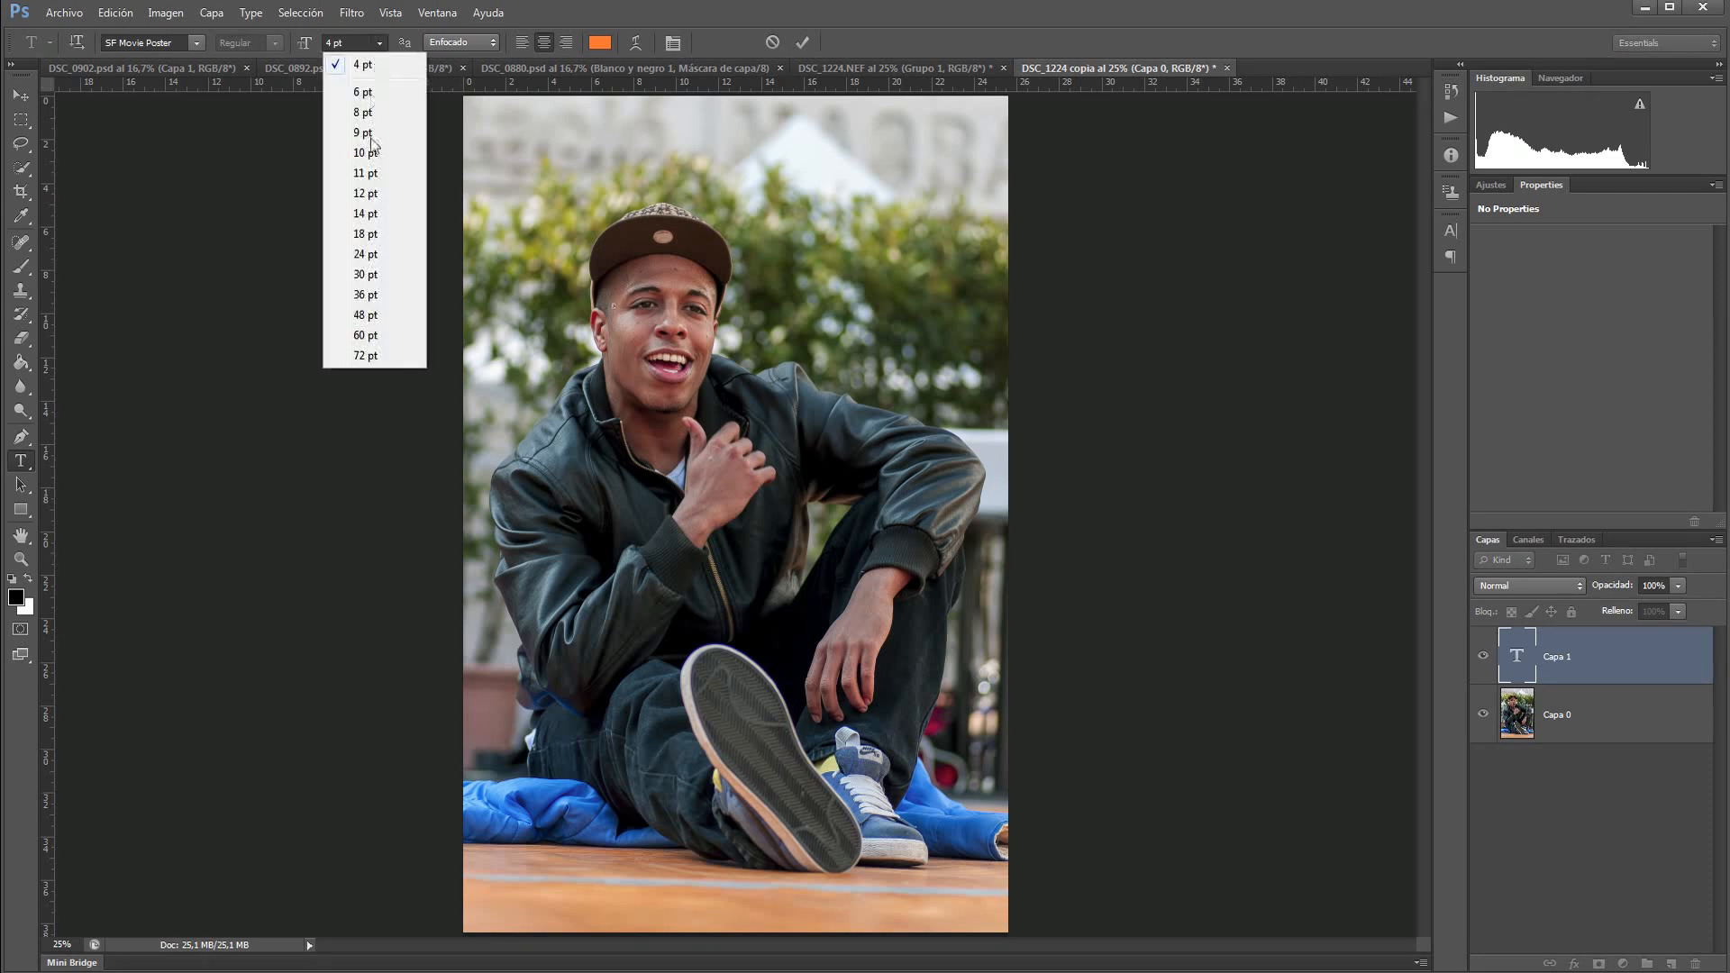
pyautogui.click(381, 259)
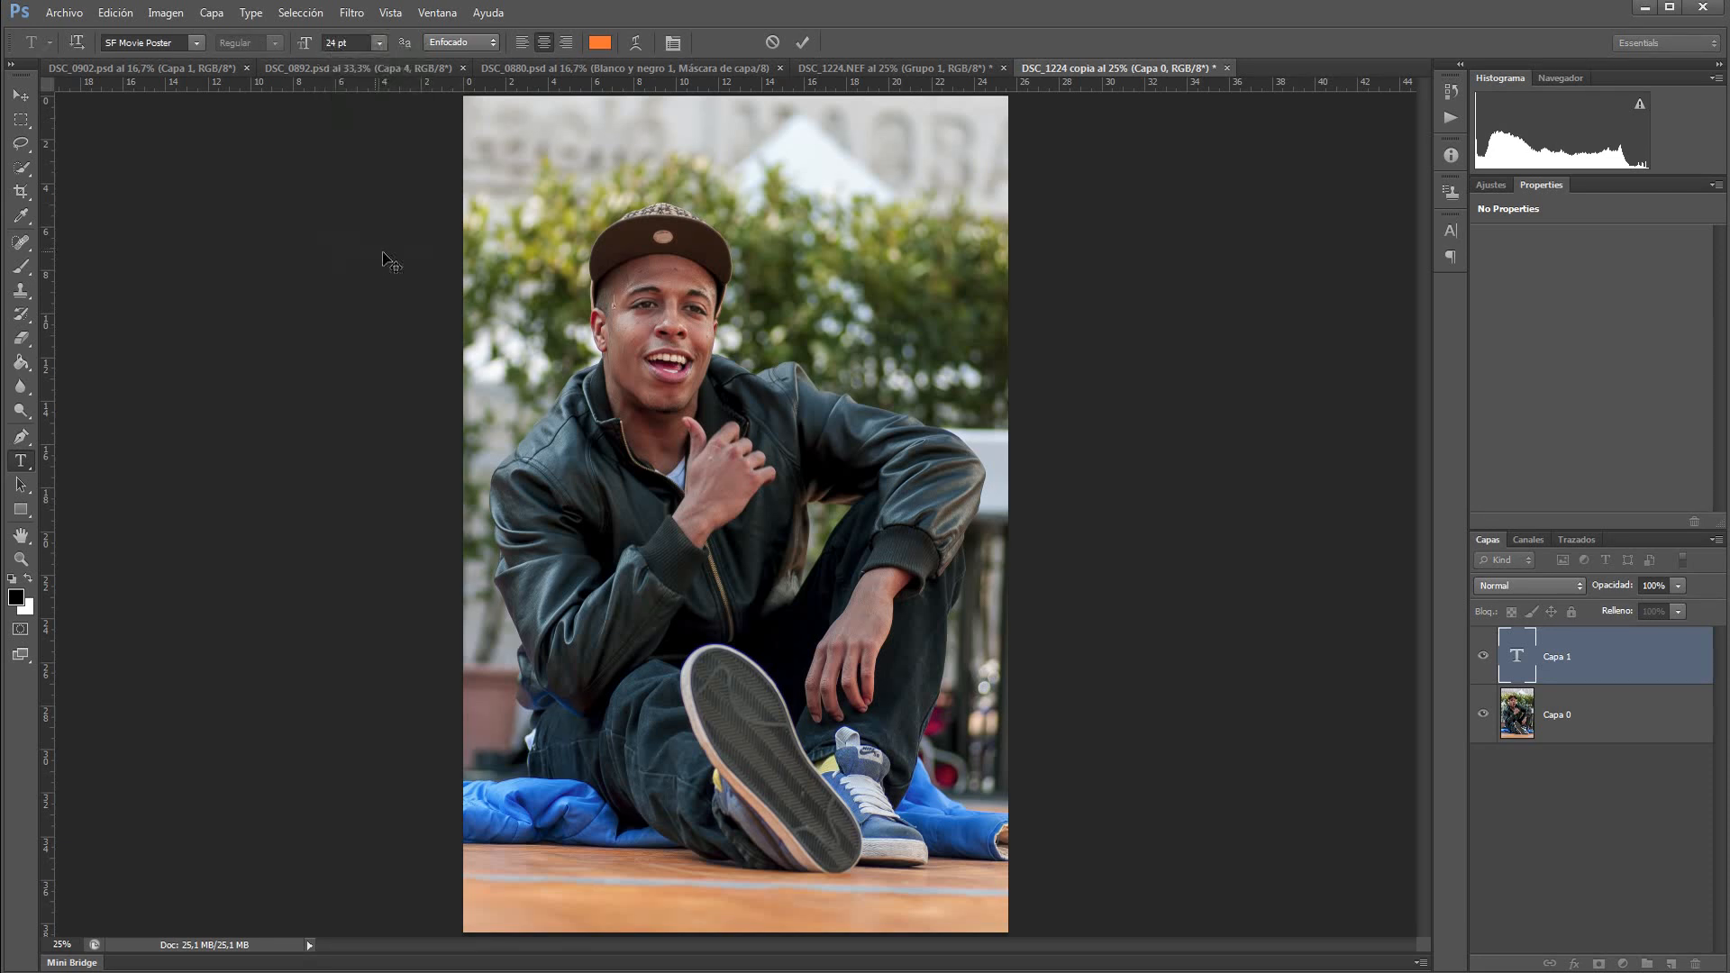
pyautogui.click(380, 43)
pyautogui.click(370, 314)
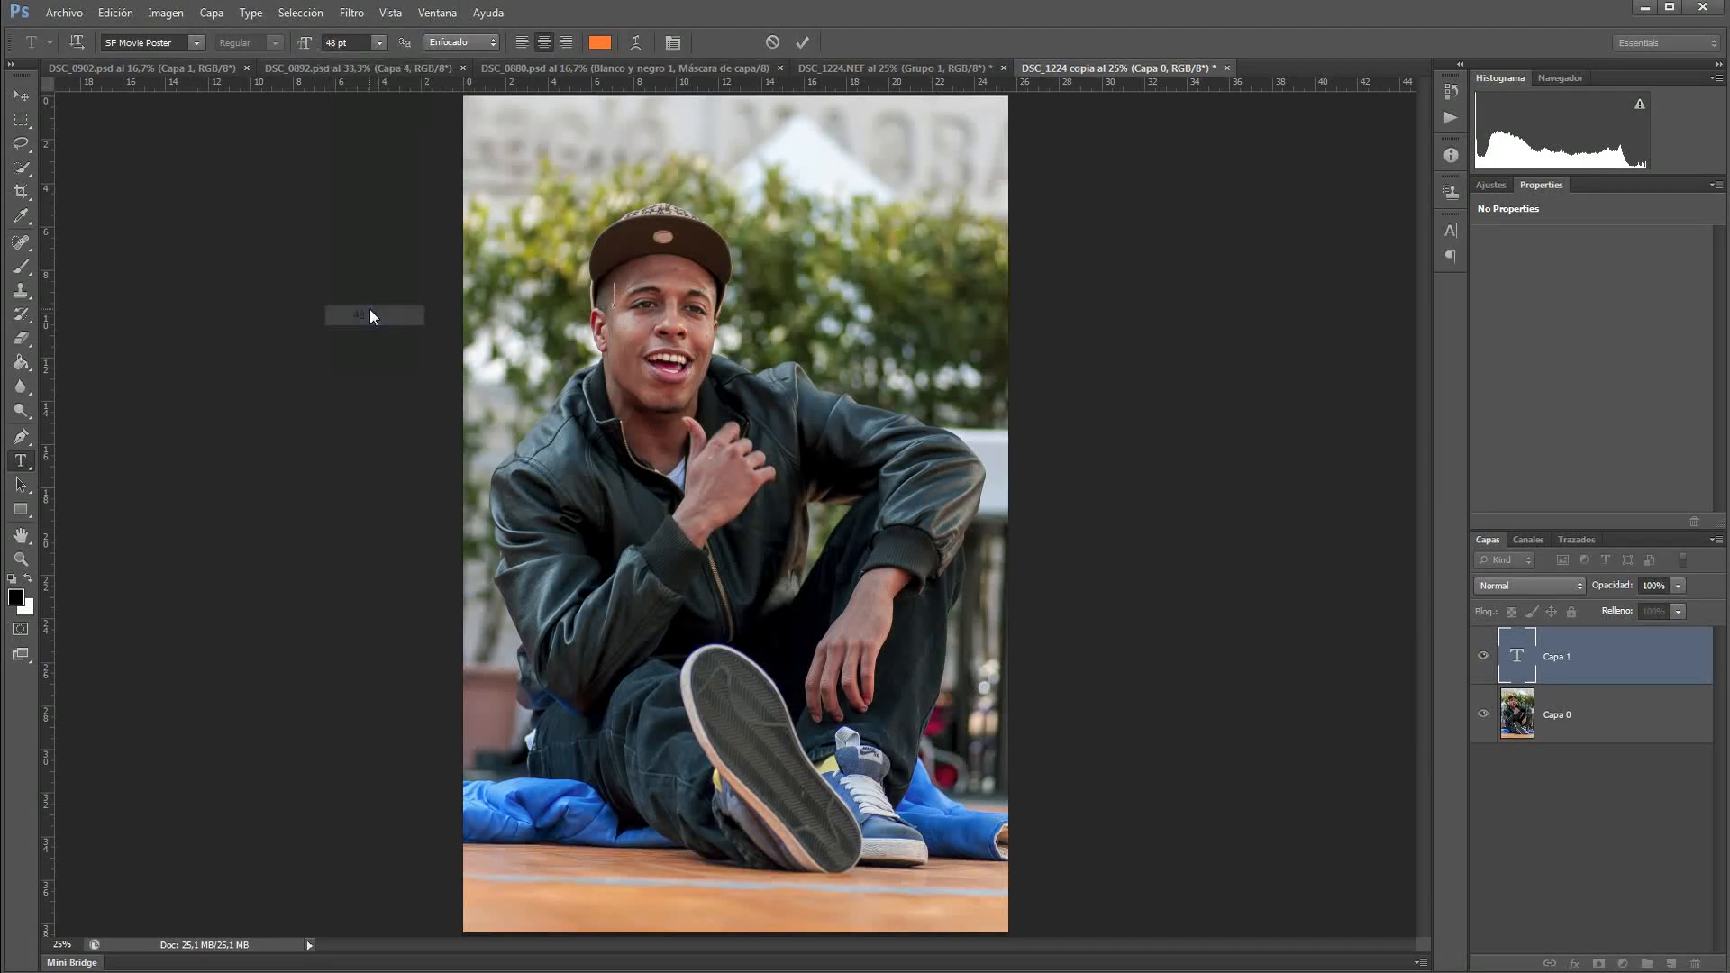
pyautogui.write('W')
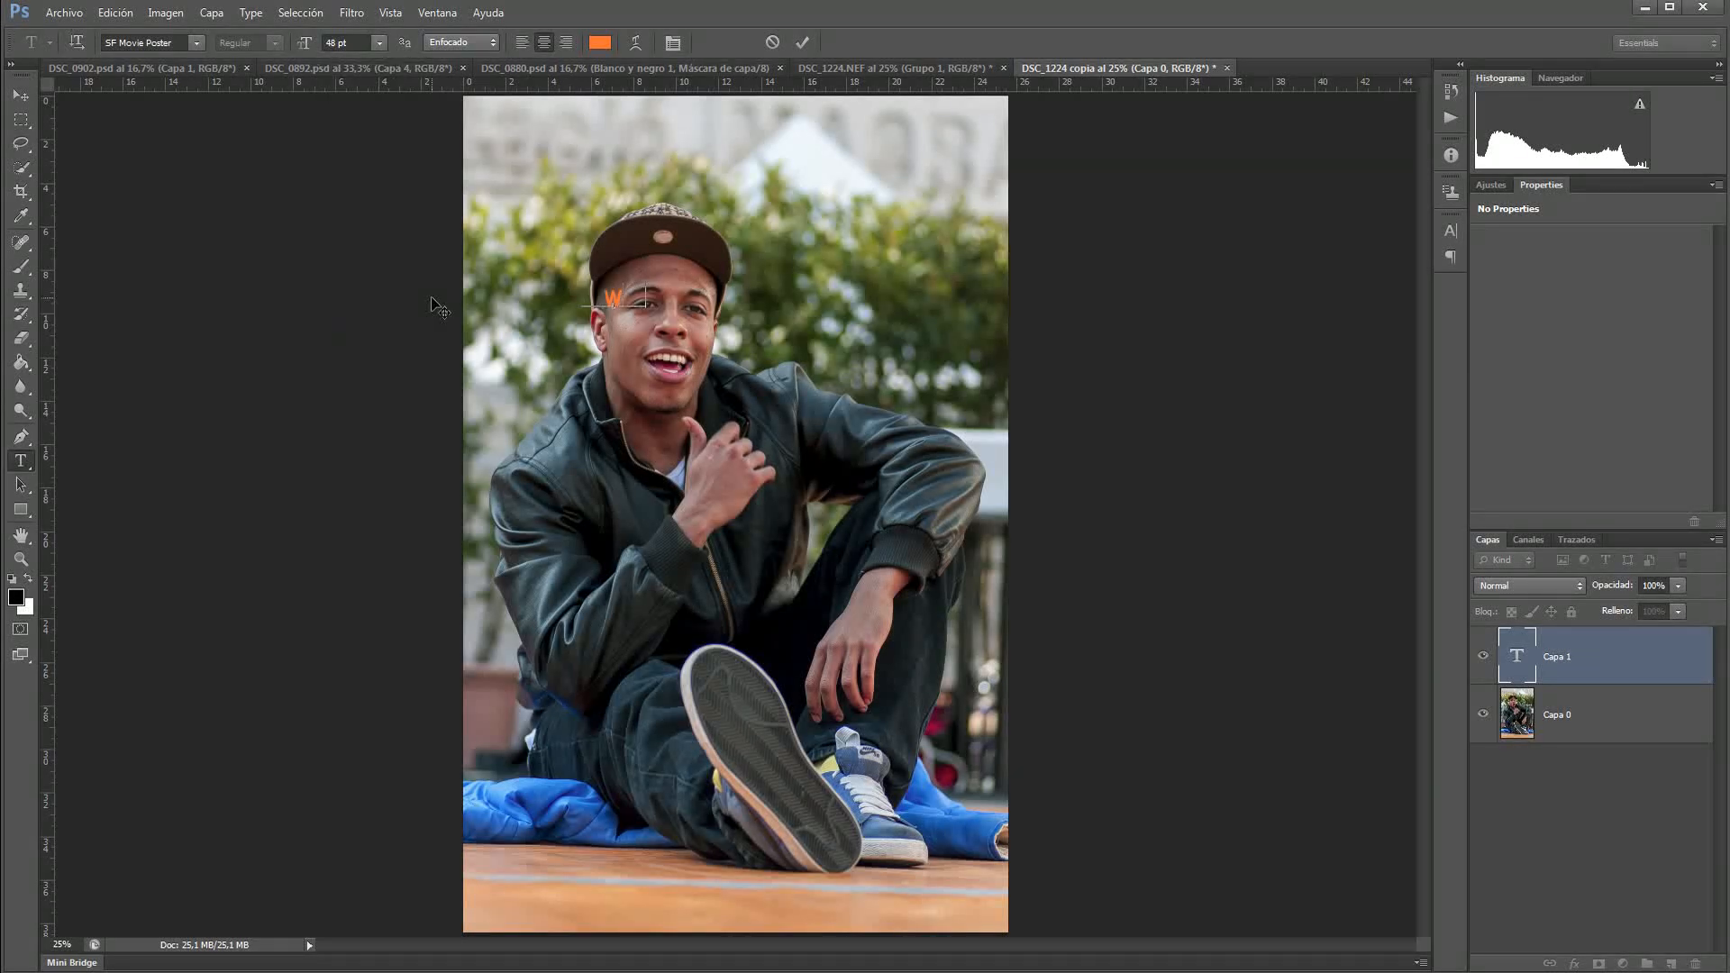
pyautogui.write('WW.DAVEHAL')
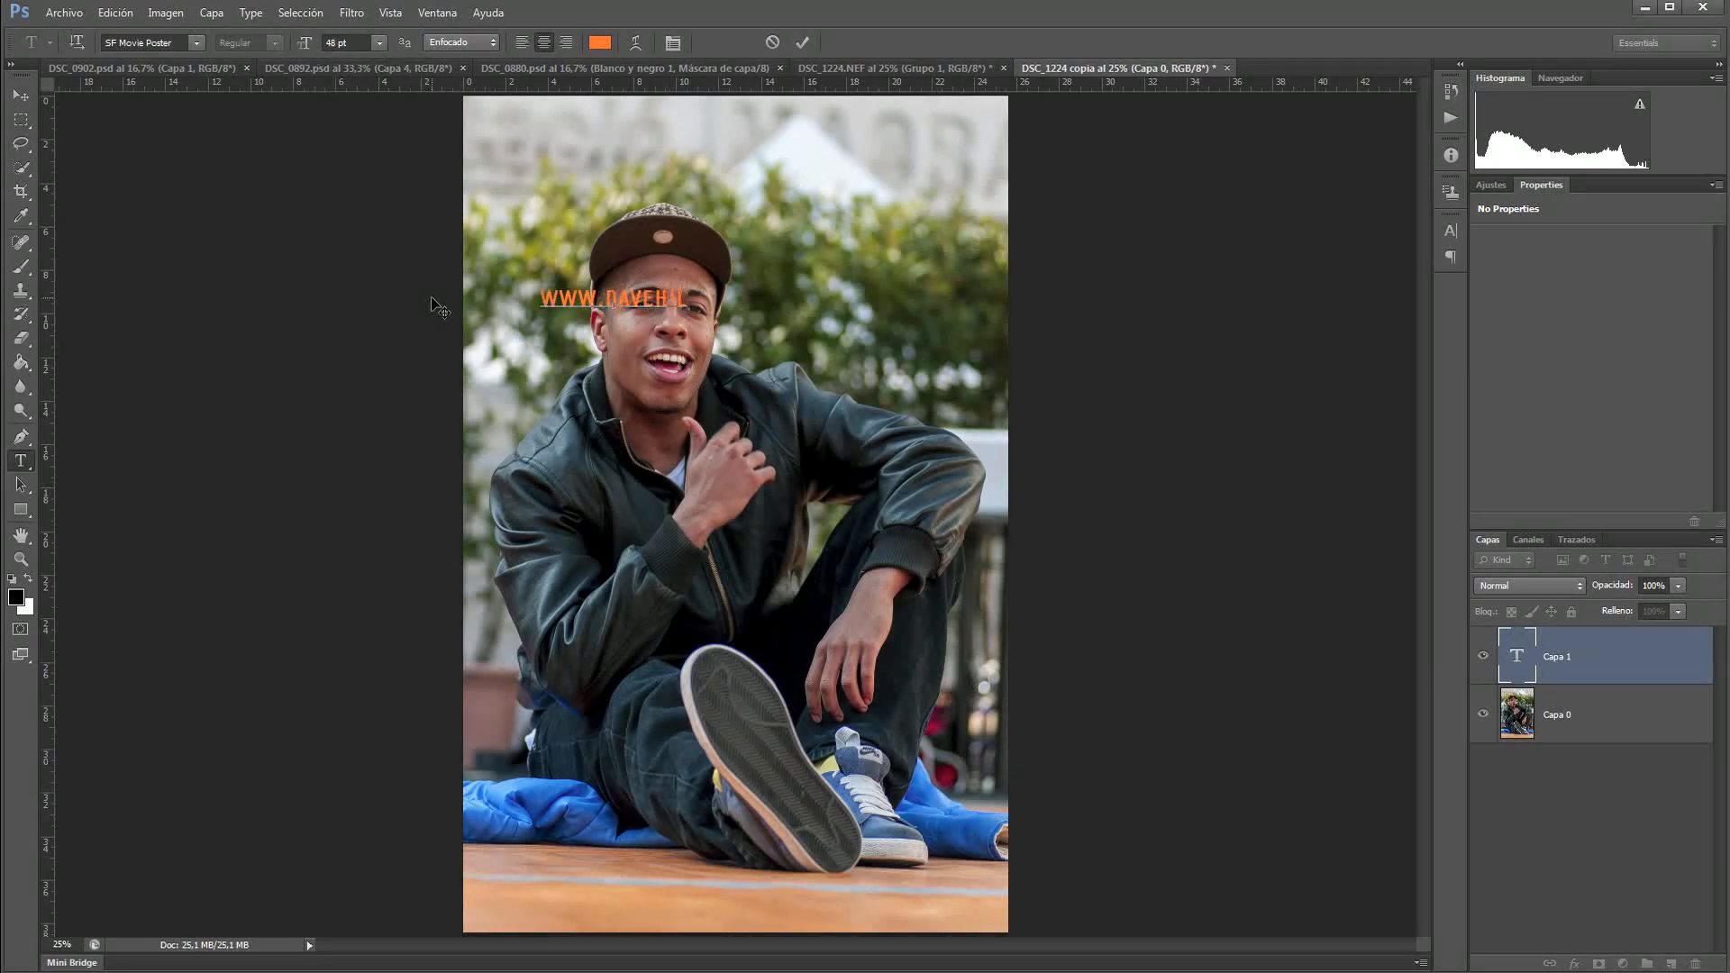
pyautogui.write('RRO.C')
pyautogui.write('.COM')
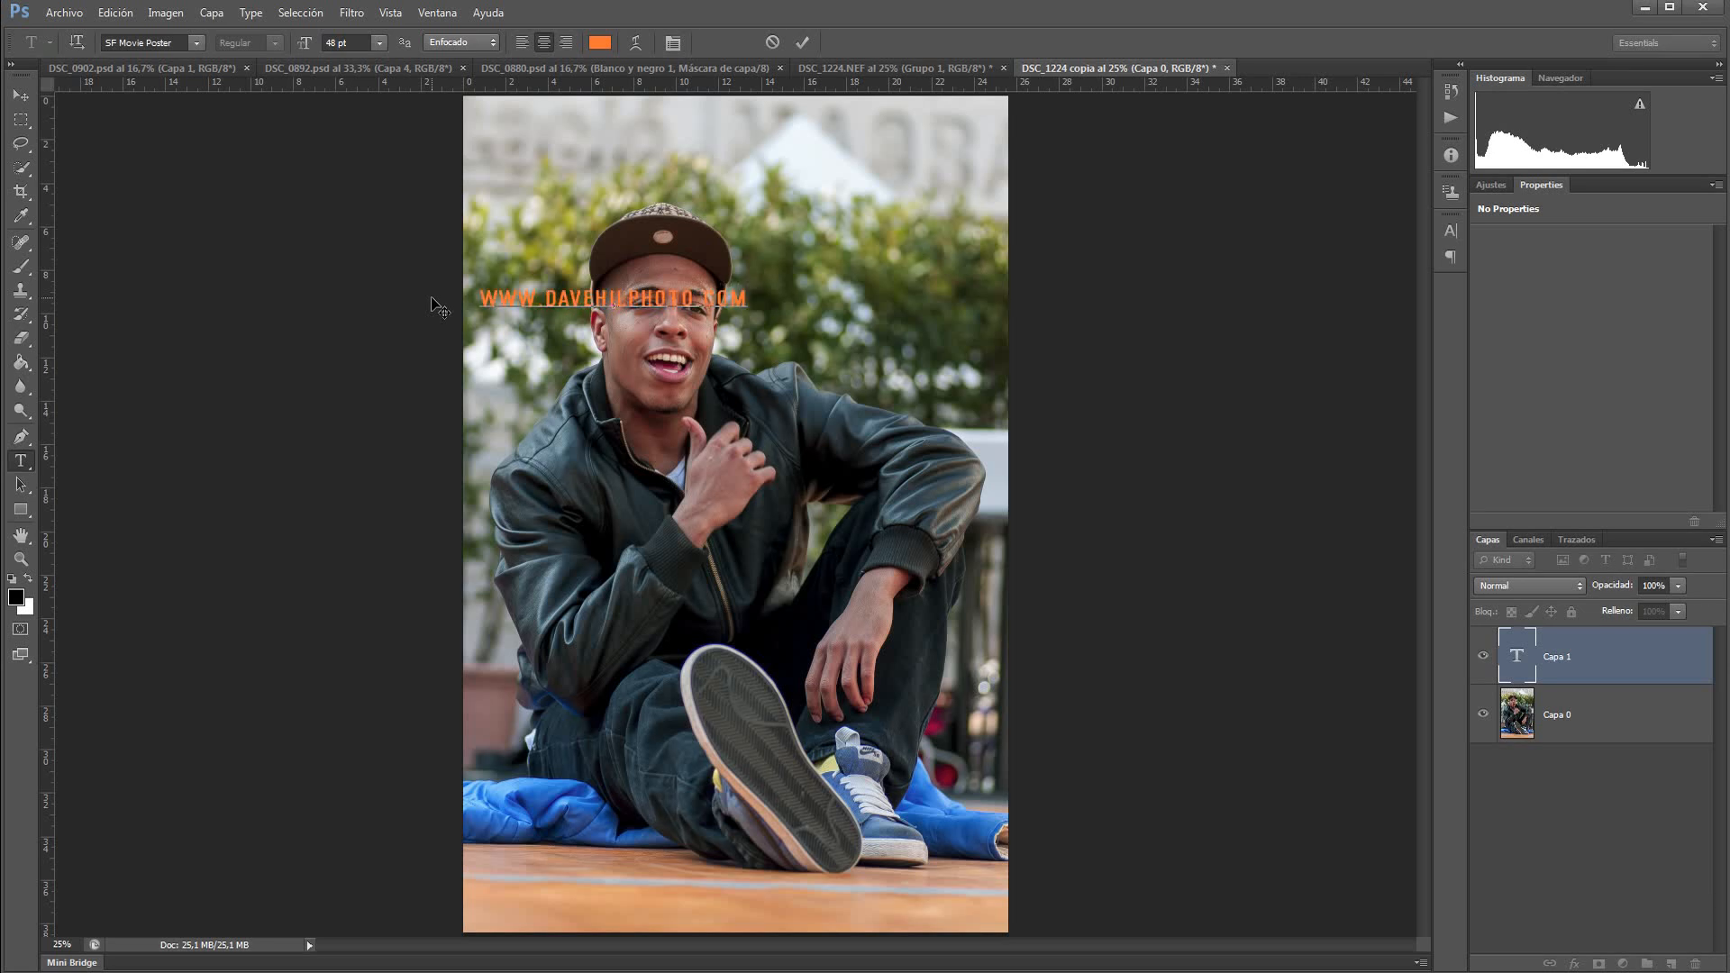
# Step: Recolour the whole web address text black (000000) and move it onto the floor at the photo's lower edge
pyautogui.hotkey('shift', 'Left')
pyautogui.hotkey('shift', 'Left')
pyautogui.hotkey('shift', 'Left')
pyautogui.hotkey('shift', 'Left')
pyautogui.hotkey('shift', 'Left')
pyautogui.hotkey('shift', 'Left')
pyautogui.hotkey('shift', 'Left')
pyautogui.hotkey('shift', 'Left')
pyautogui.hotkey('shift', 'Left')
pyautogui.hotkey('shift', 'Left')
pyautogui.hotkey('shift', 'Left')
pyautogui.hotkey('shift', 'Left')
pyautogui.hotkey('shift', 'Left')
pyautogui.hotkey('shift', 'Left')
pyautogui.hotkey('shift', 'Left')
pyautogui.hotkey('shift', 'Left')
pyautogui.hotkey('shift', 'Left')
pyautogui.hotkey('shift', 'Left')
pyautogui.hotkey('shift', 'Left')
pyautogui.hotkey('shift', 'Left')
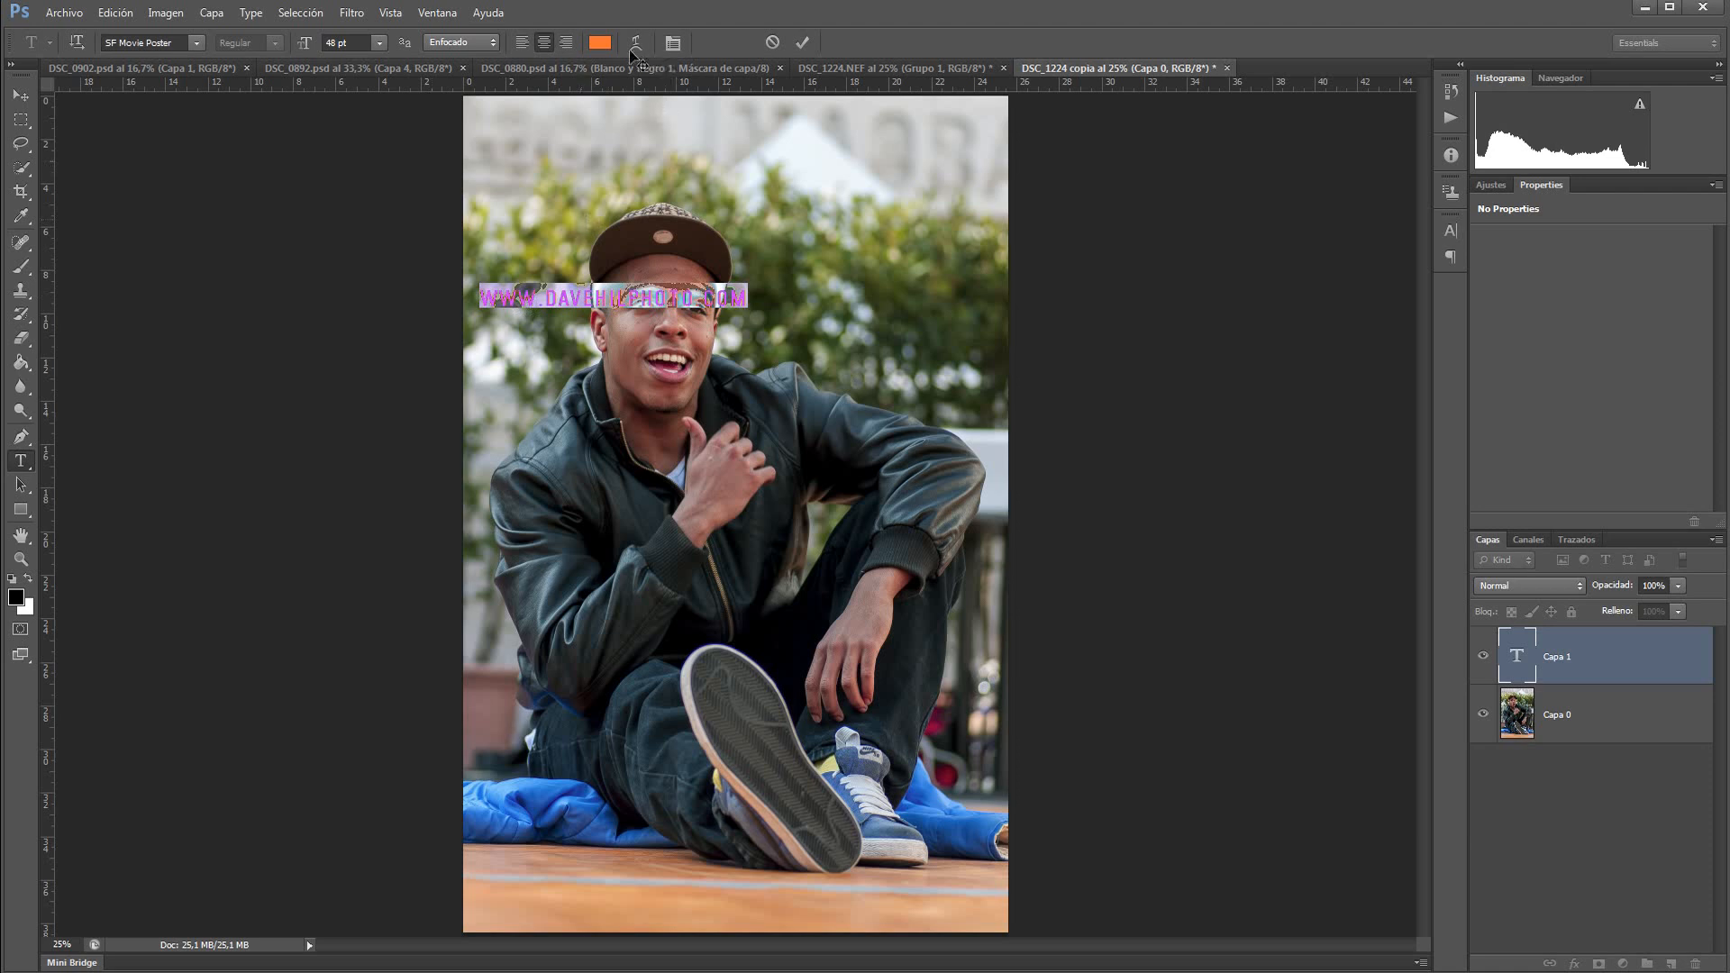
pyautogui.click(600, 43)
pyautogui.click(1084, 371)
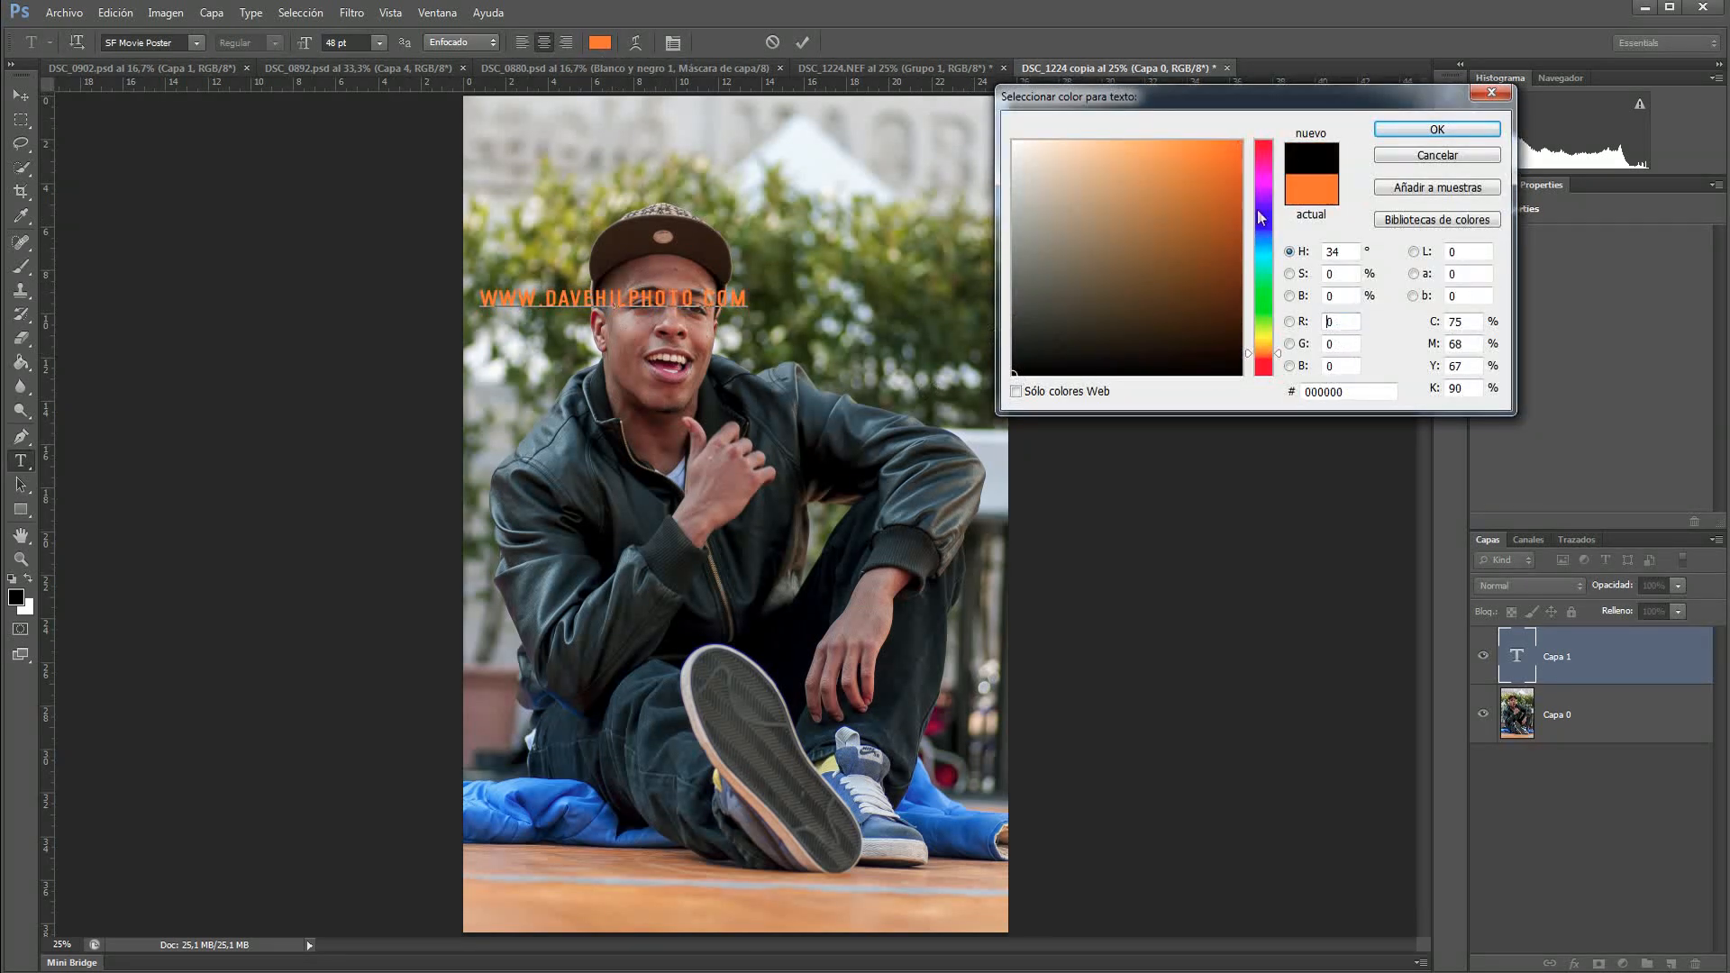
pyautogui.click(1436, 129)
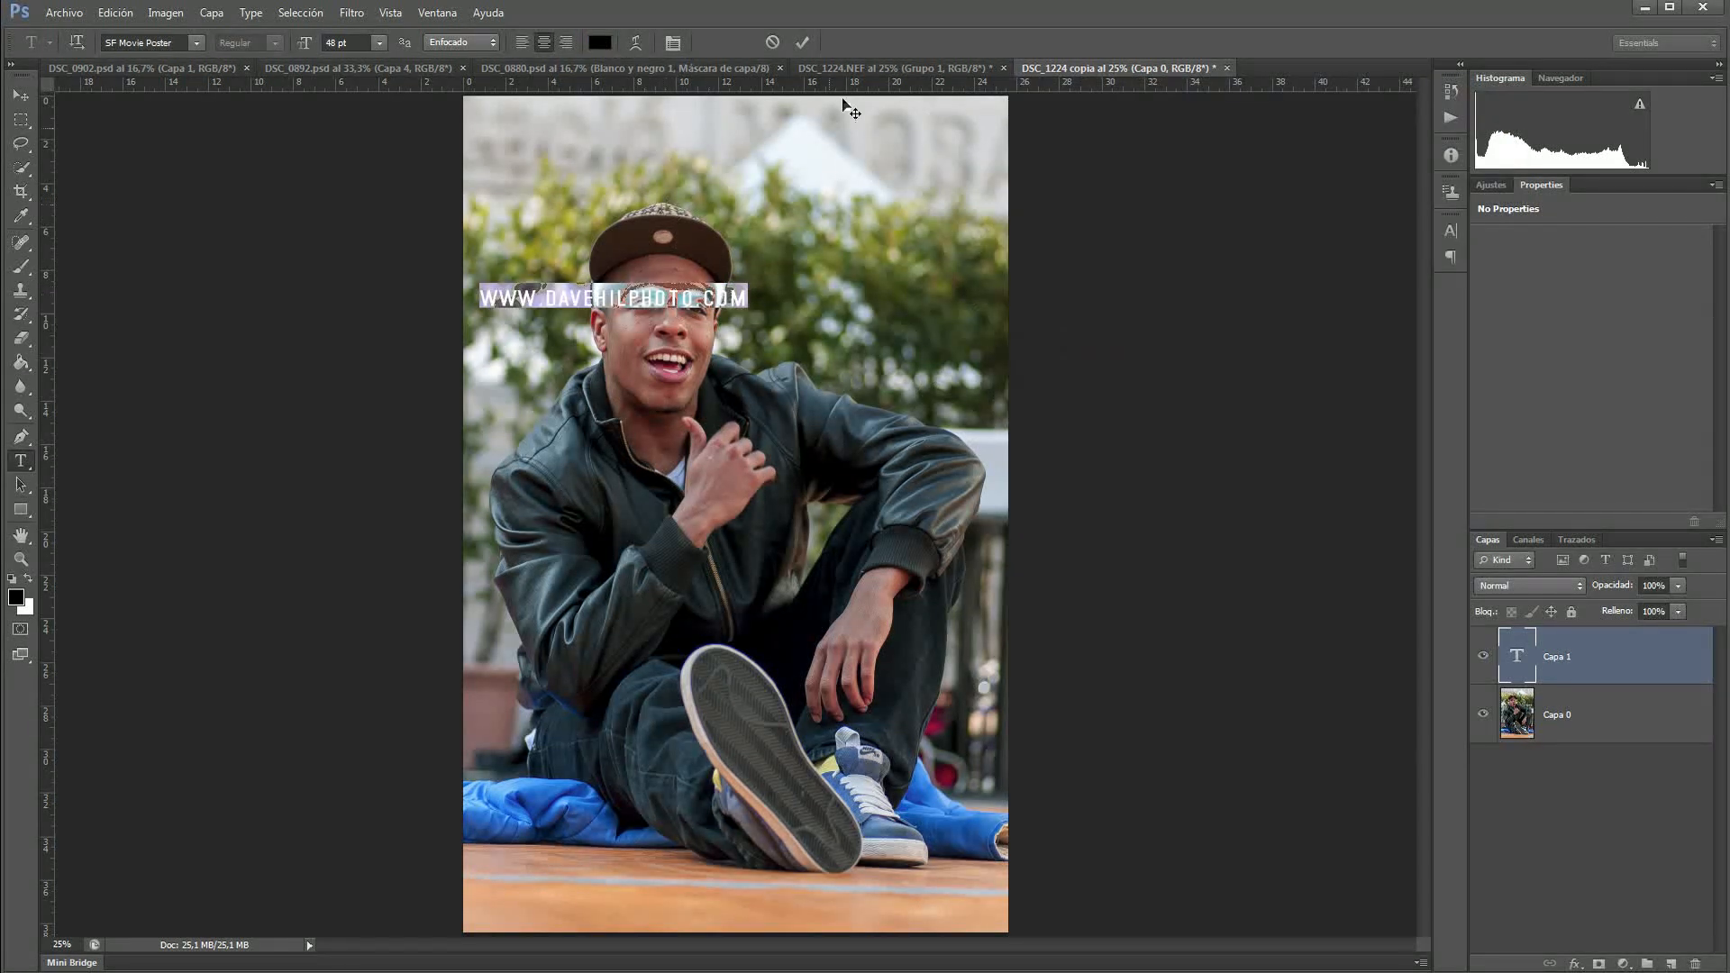
pyautogui.click(802, 44)
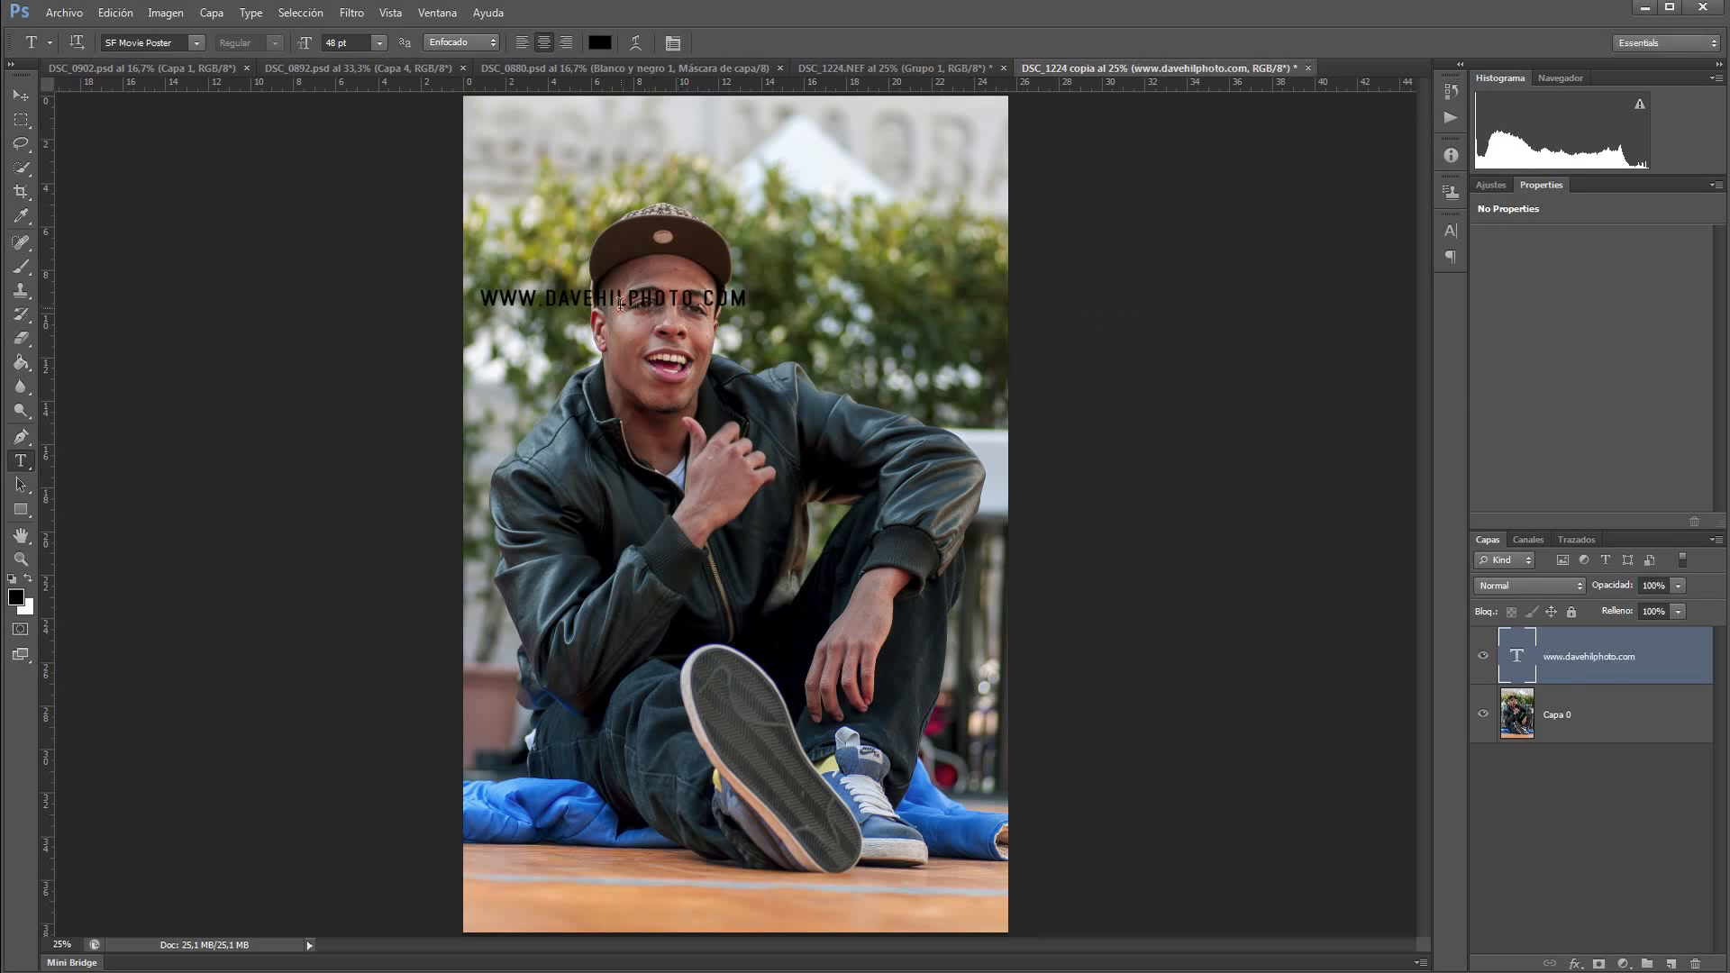
pyautogui.press('v')
pyautogui.moveTo(612, 304); pyautogui.dragTo(680, 933)
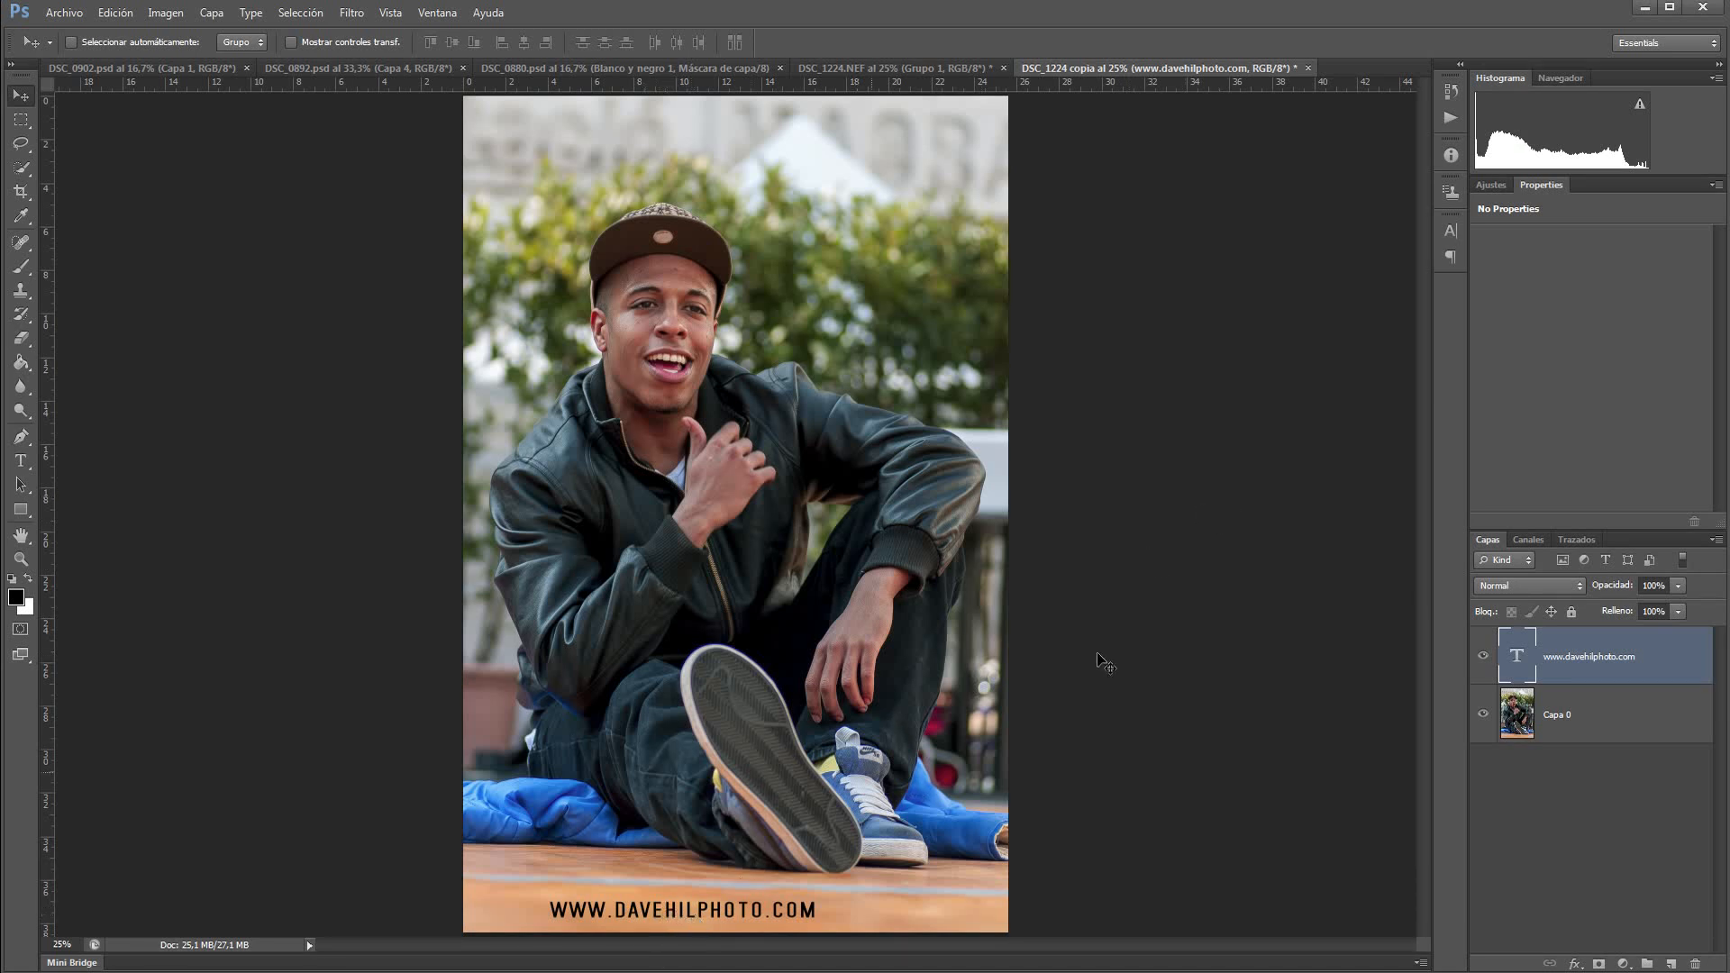
pyautogui.doubleClick(1517, 656)
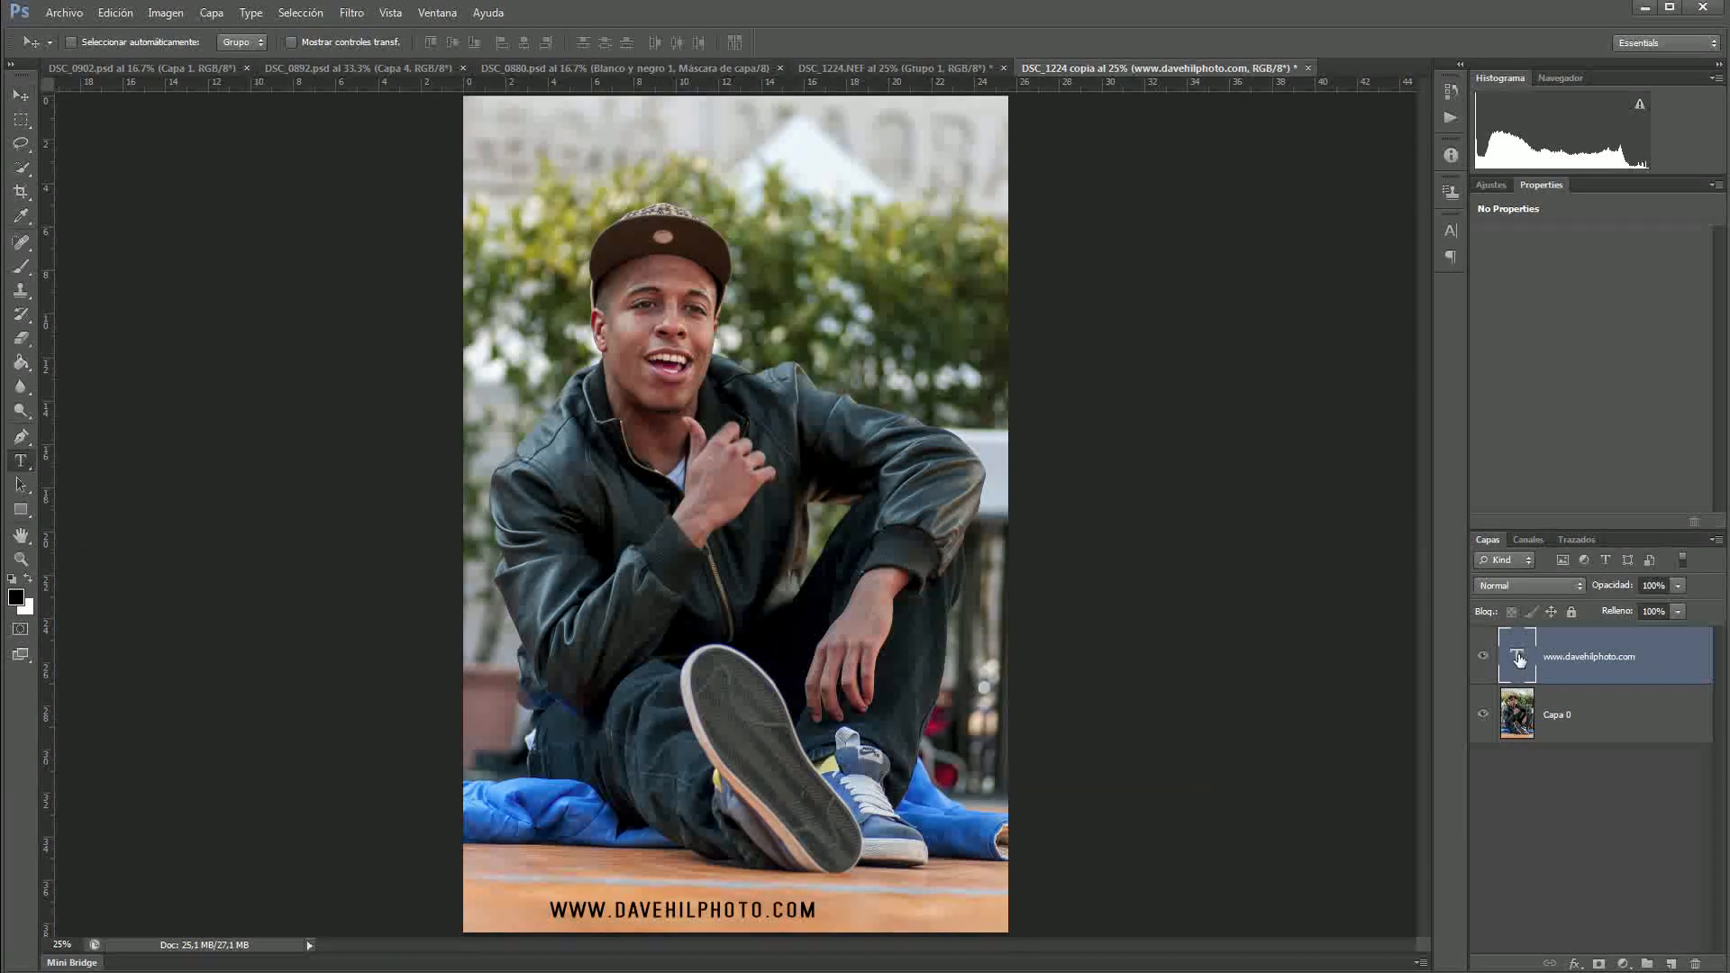
pyautogui.click(689, 924)
pyautogui.write('l')
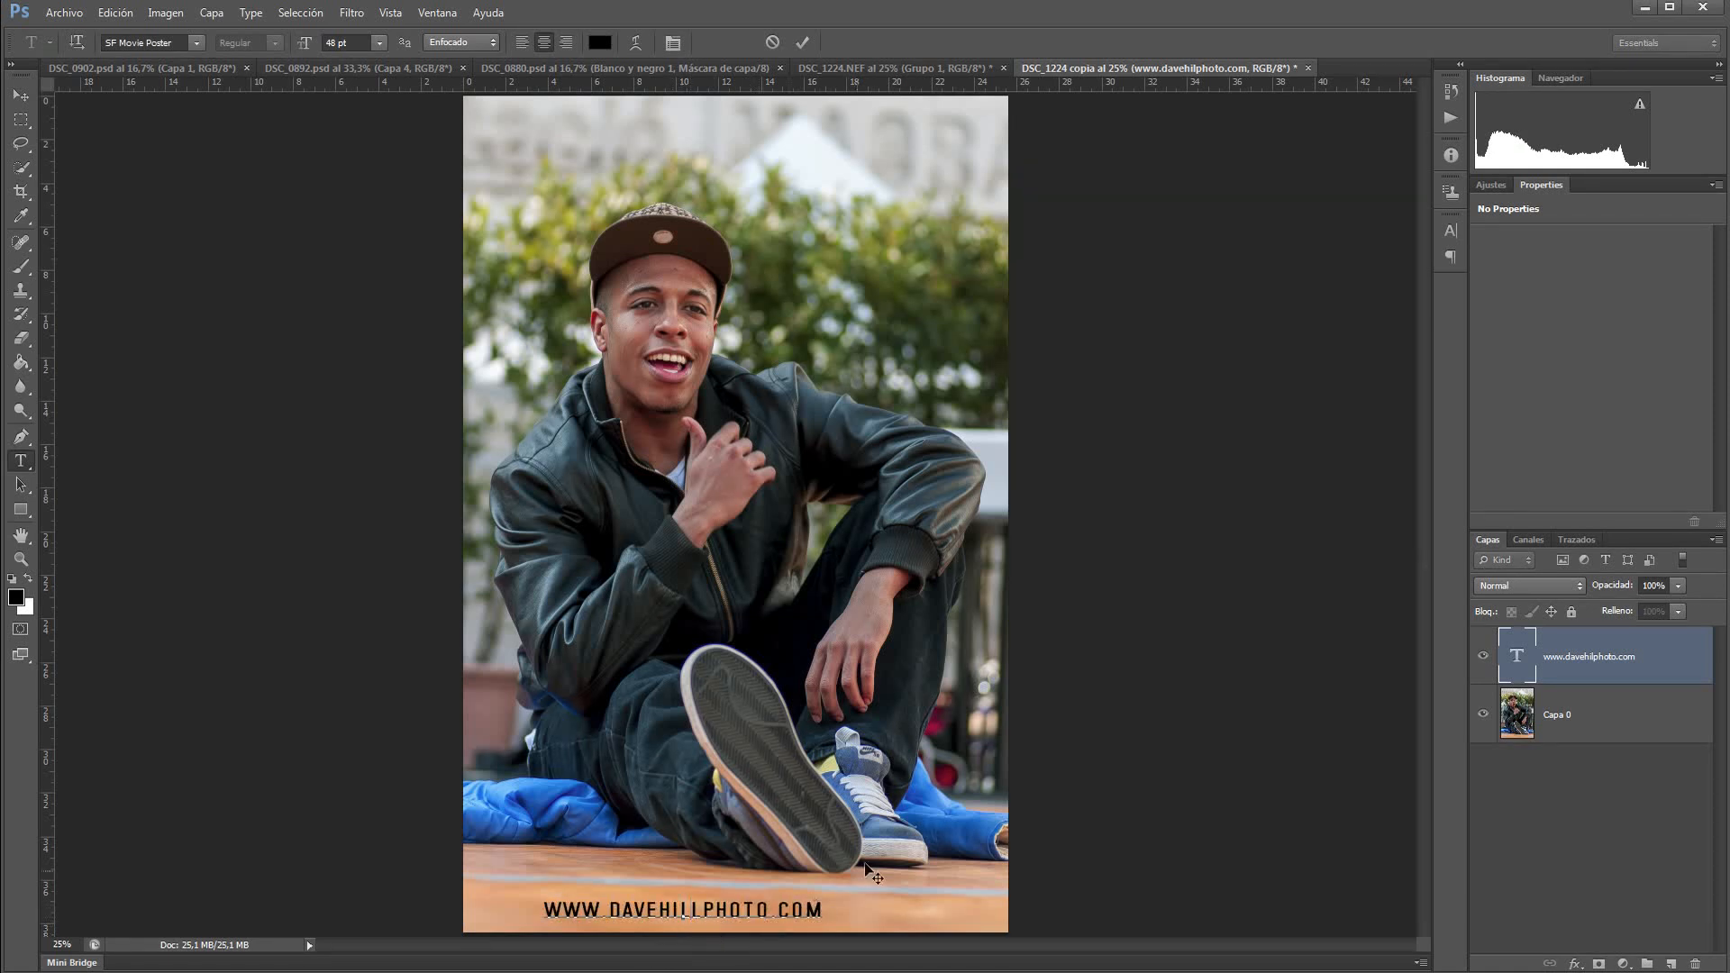
pyautogui.click(798, 48)
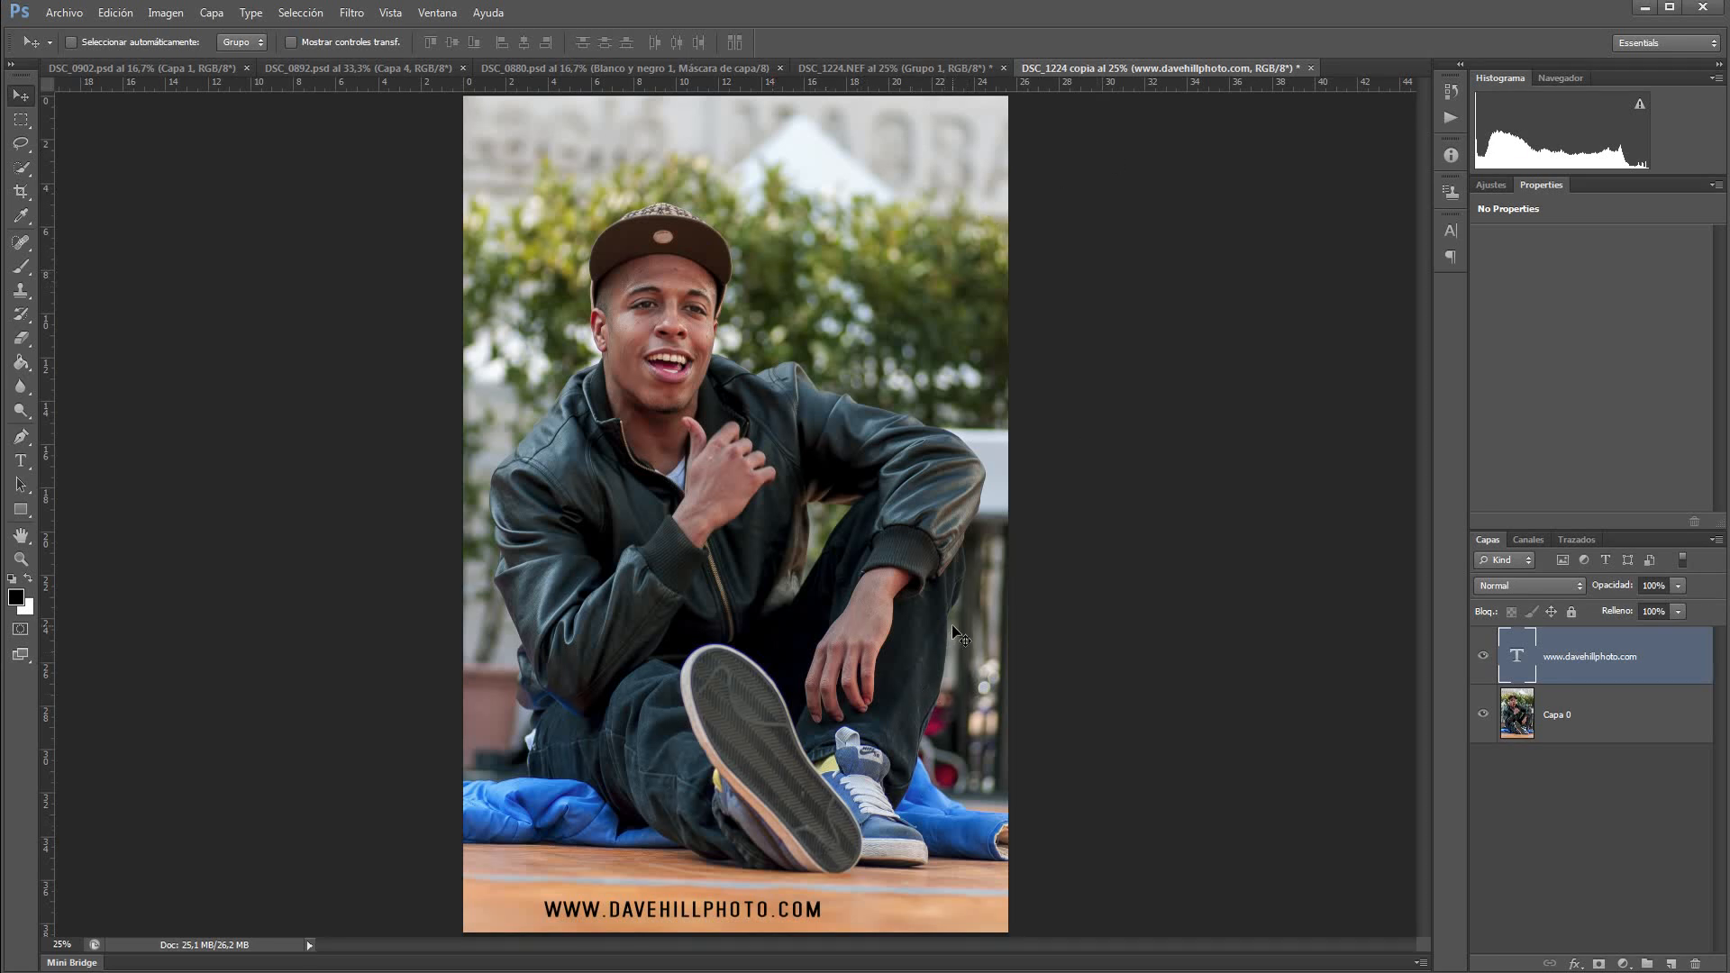
pyautogui.moveTo(1516, 666); pyautogui.dragTo(1694, 963)
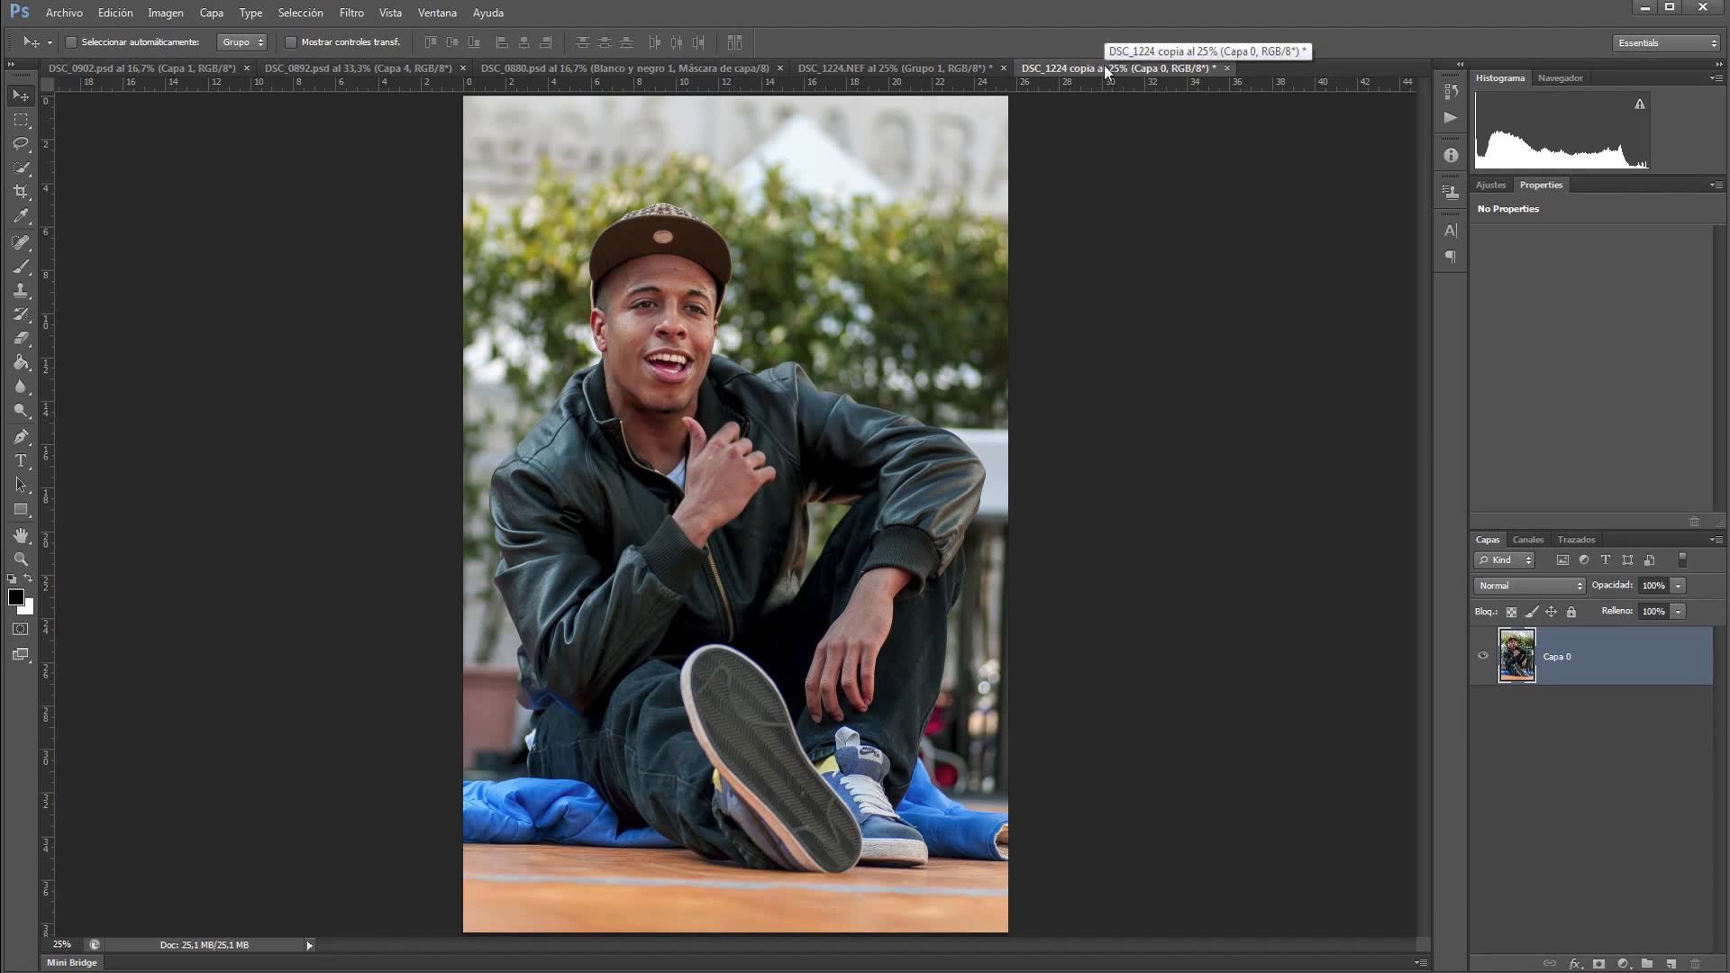
# Step: Compare the processed photo DSC_1224.NEF with the untreated DSC_1224 copia, finishing on the untreated copy
pyautogui.click(917, 68)
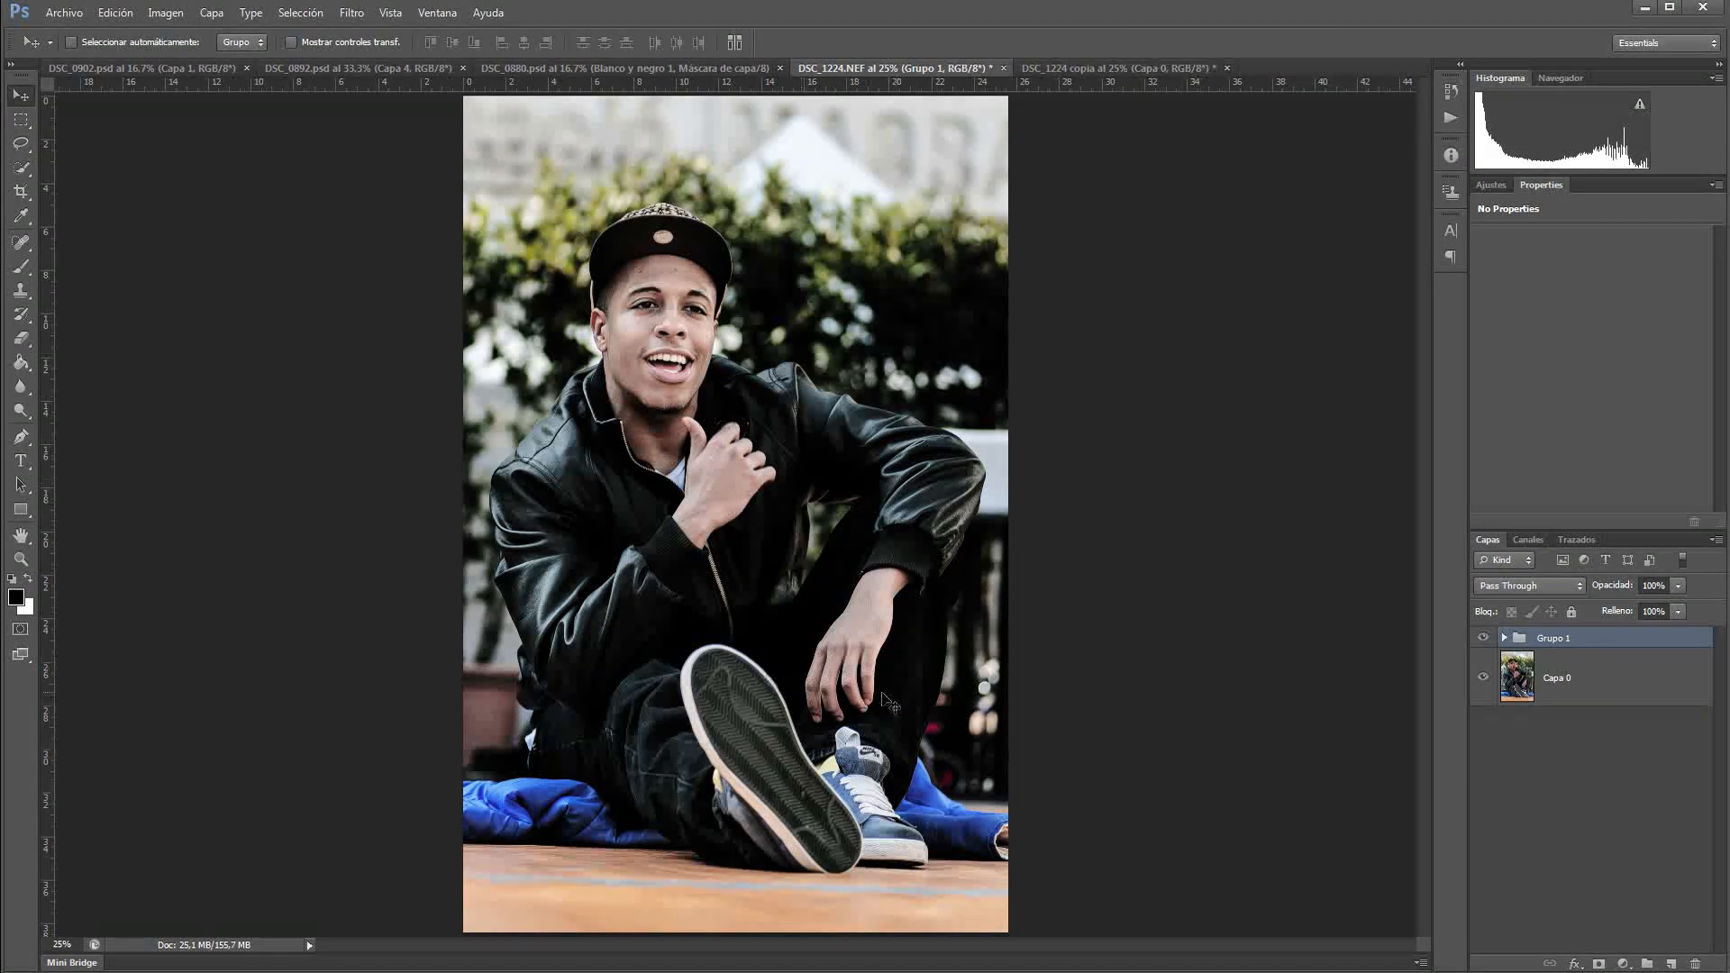
pyautogui.click(1153, 70)
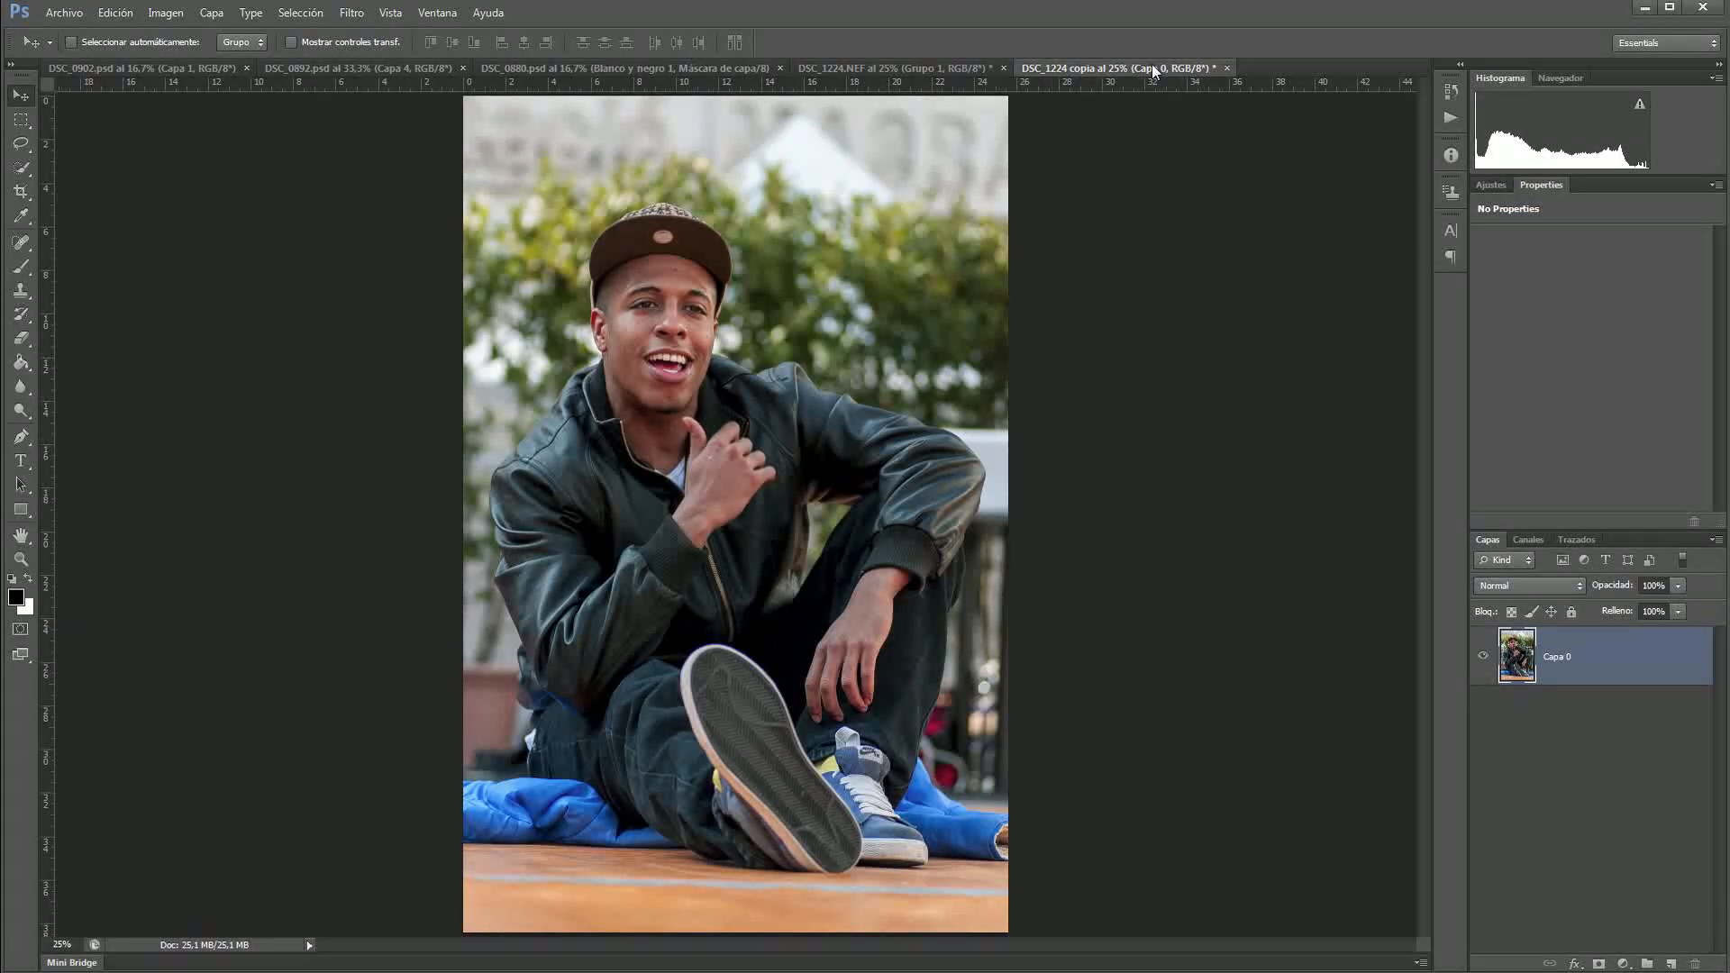
pyautogui.click(911, 68)
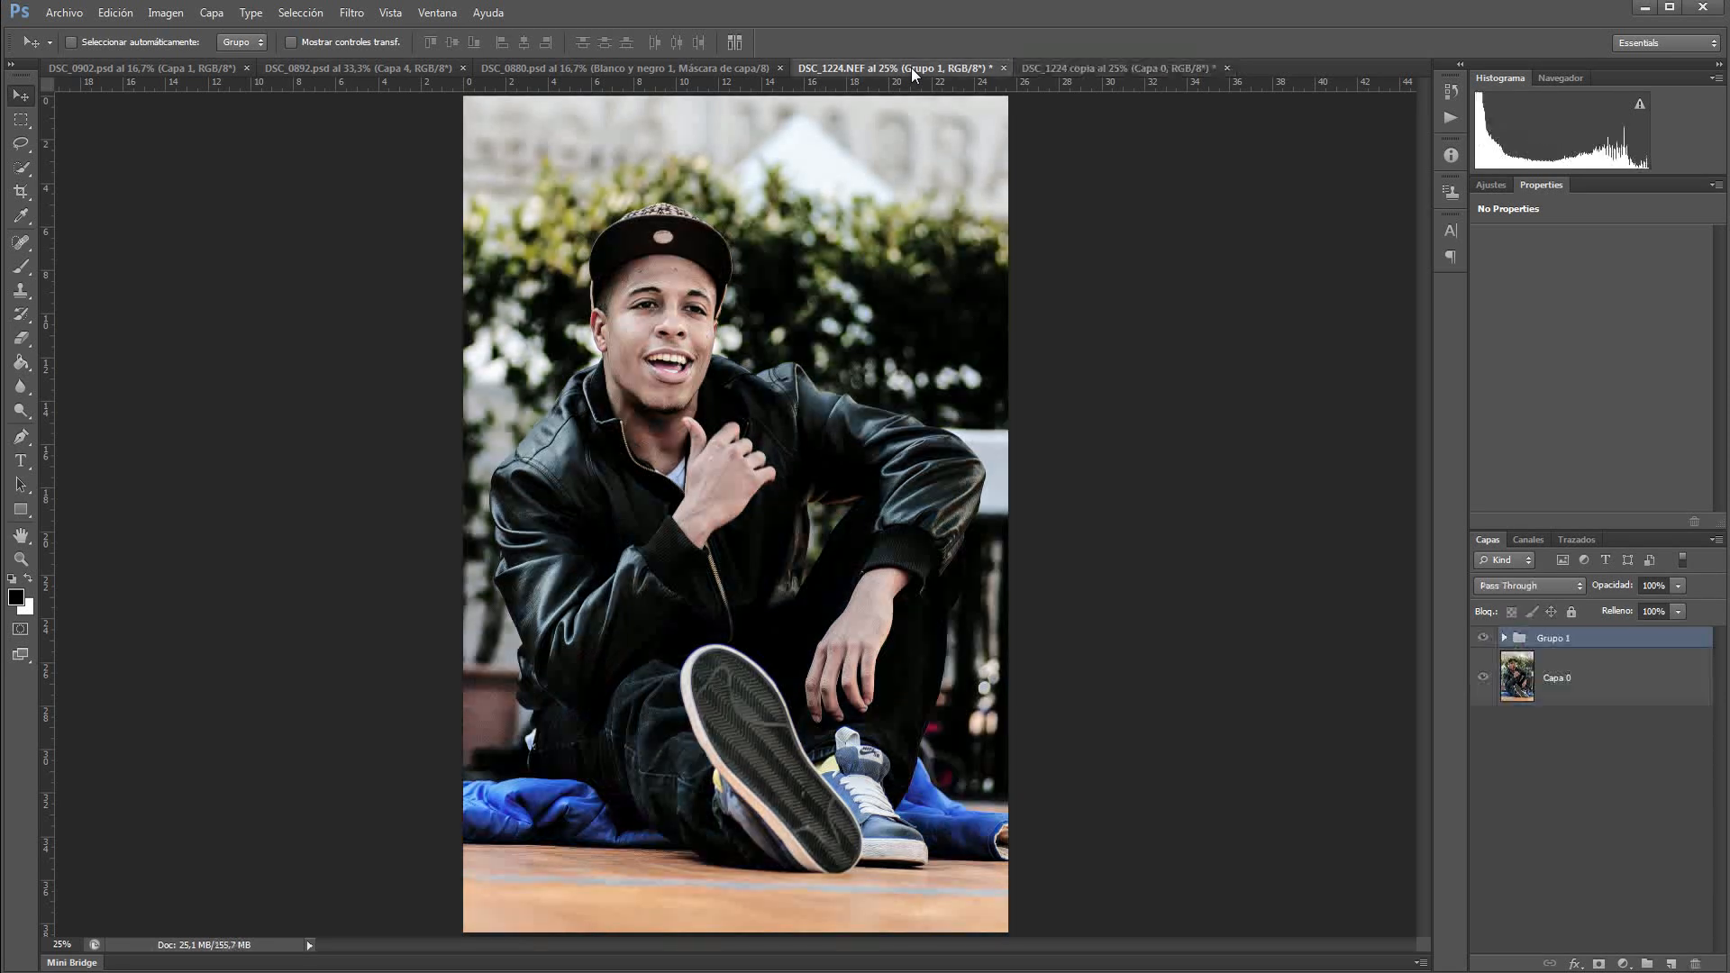
pyautogui.click(1137, 68)
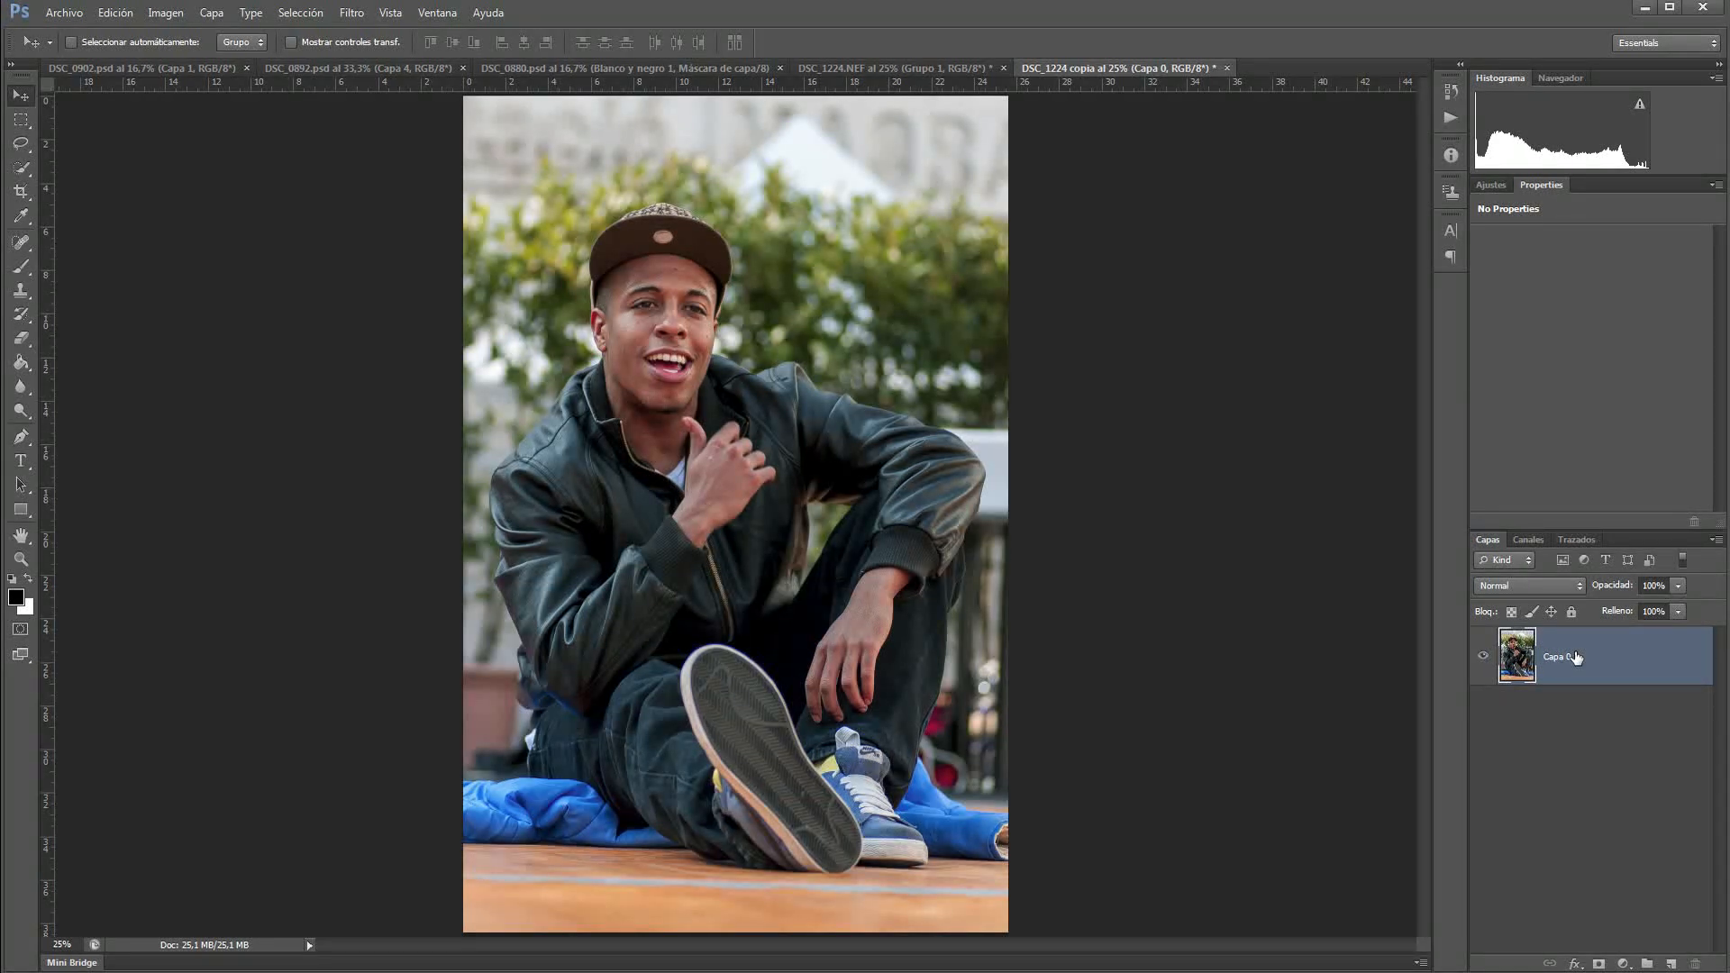
# Step: Duplicate the Capa 0 layer three times within DSC_1224 copia, keeping the default layer names
pyautogui.rightClick(1575, 656)
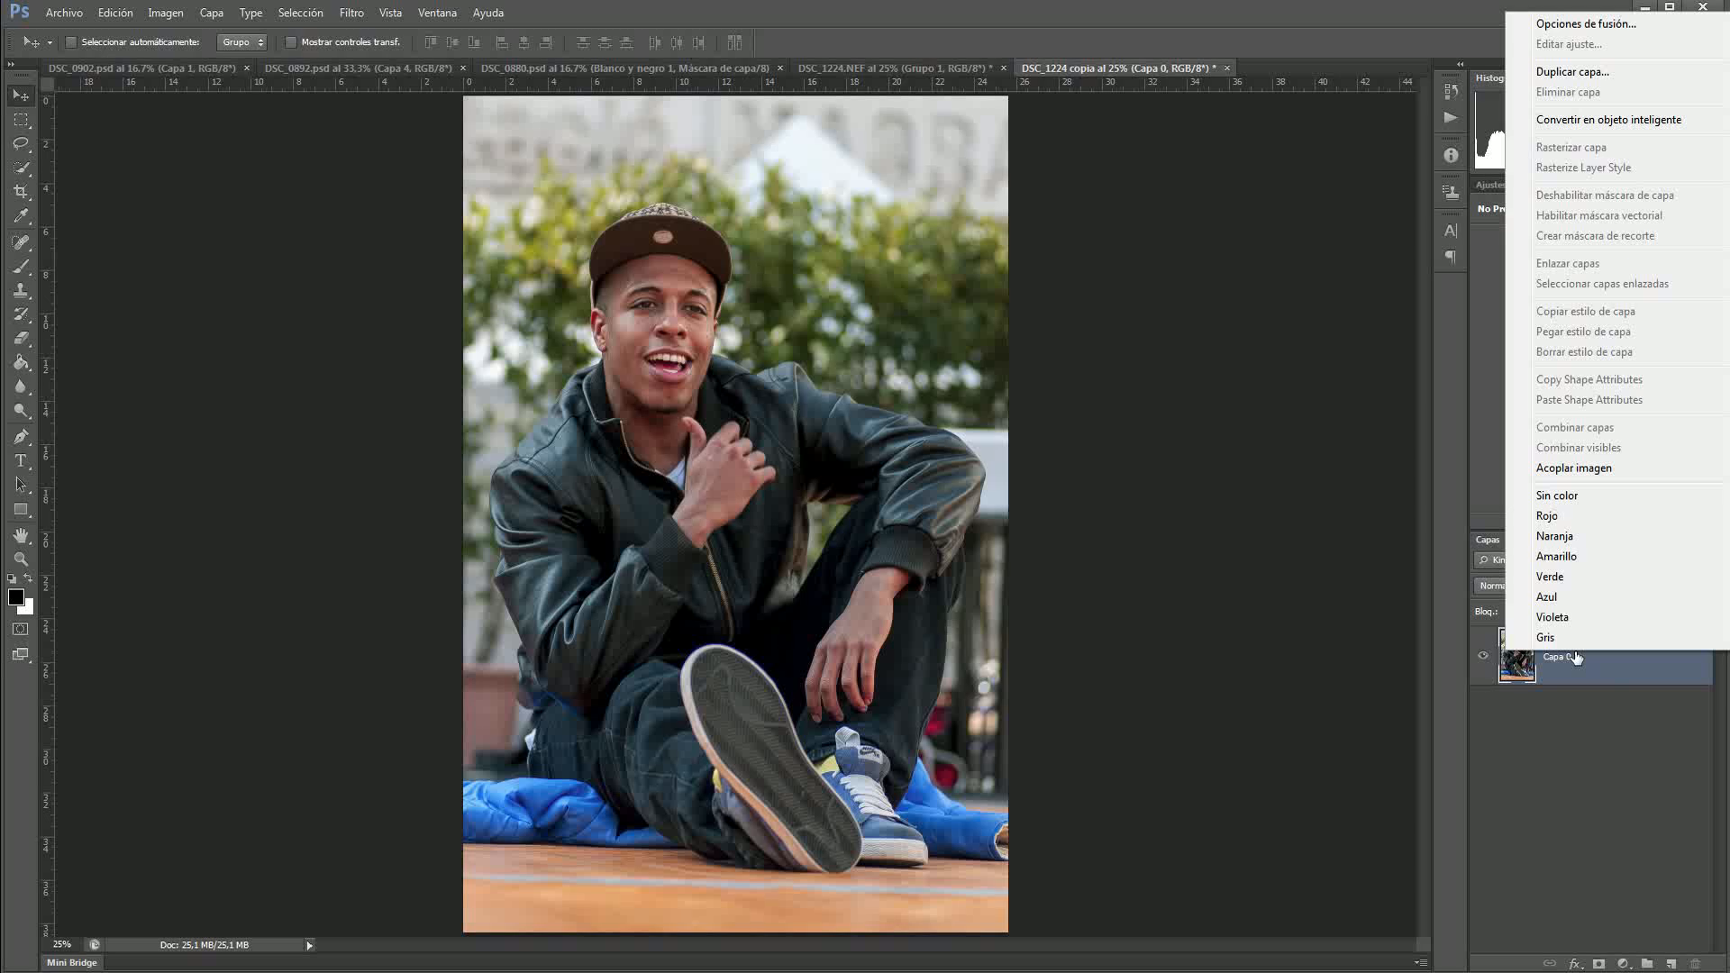
pyautogui.click(1587, 74)
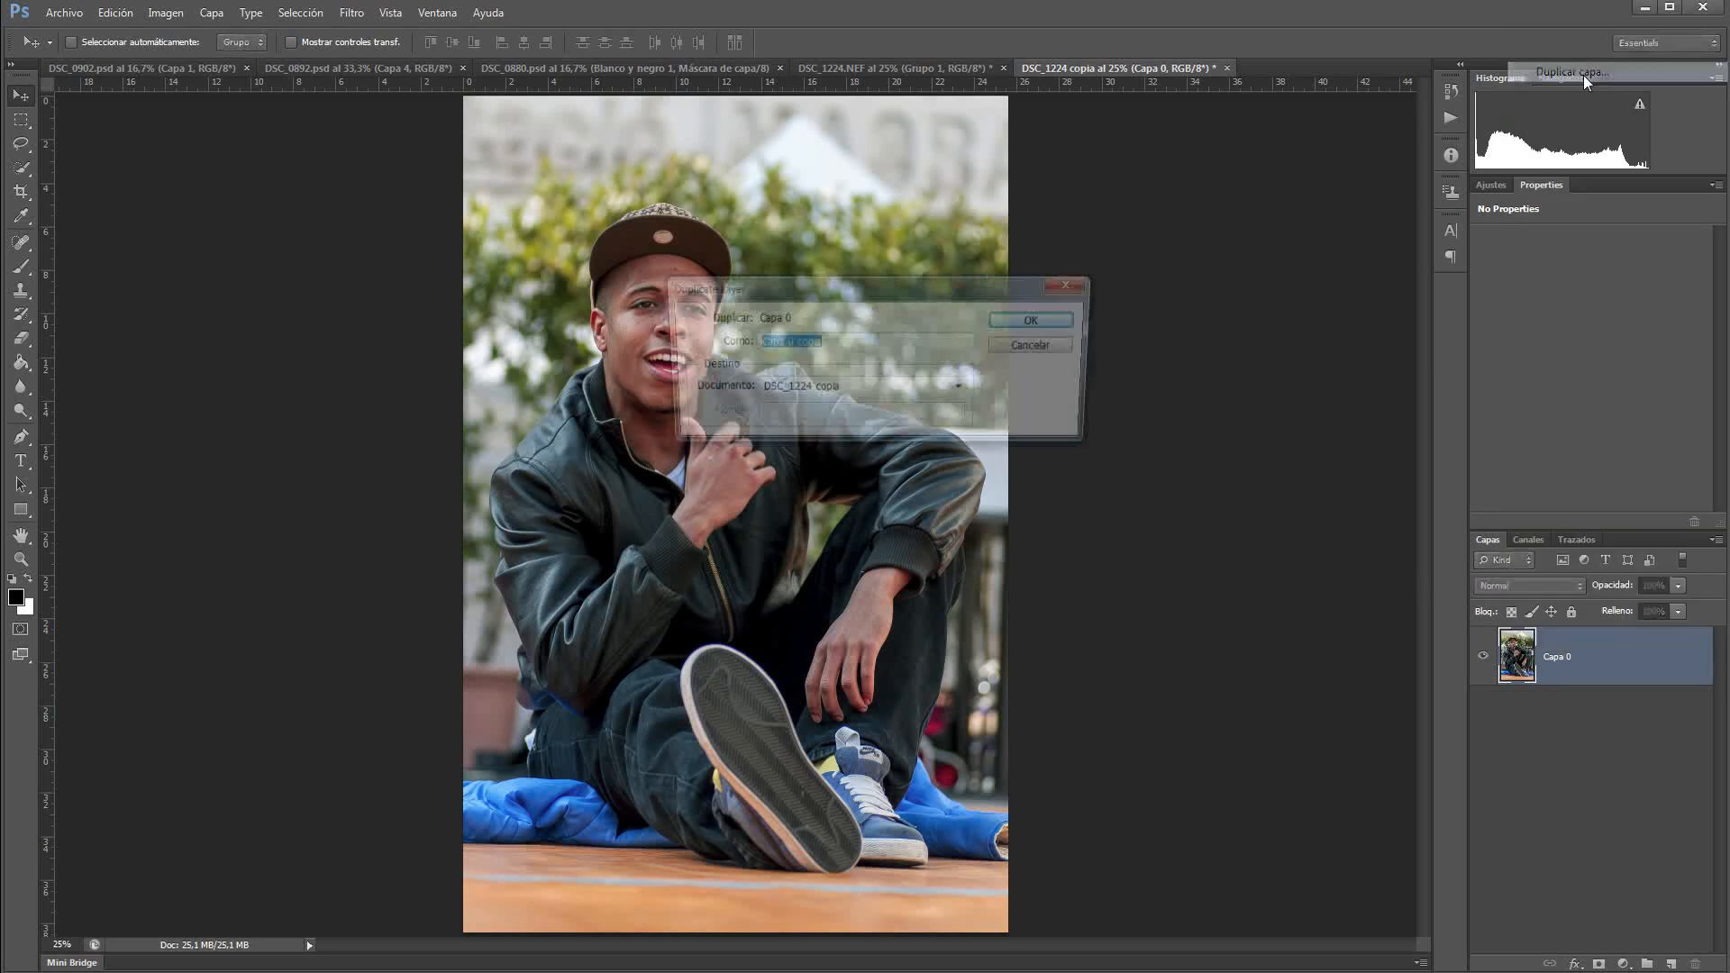
pyautogui.click(1034, 320)
pyautogui.rightClick(1613, 656)
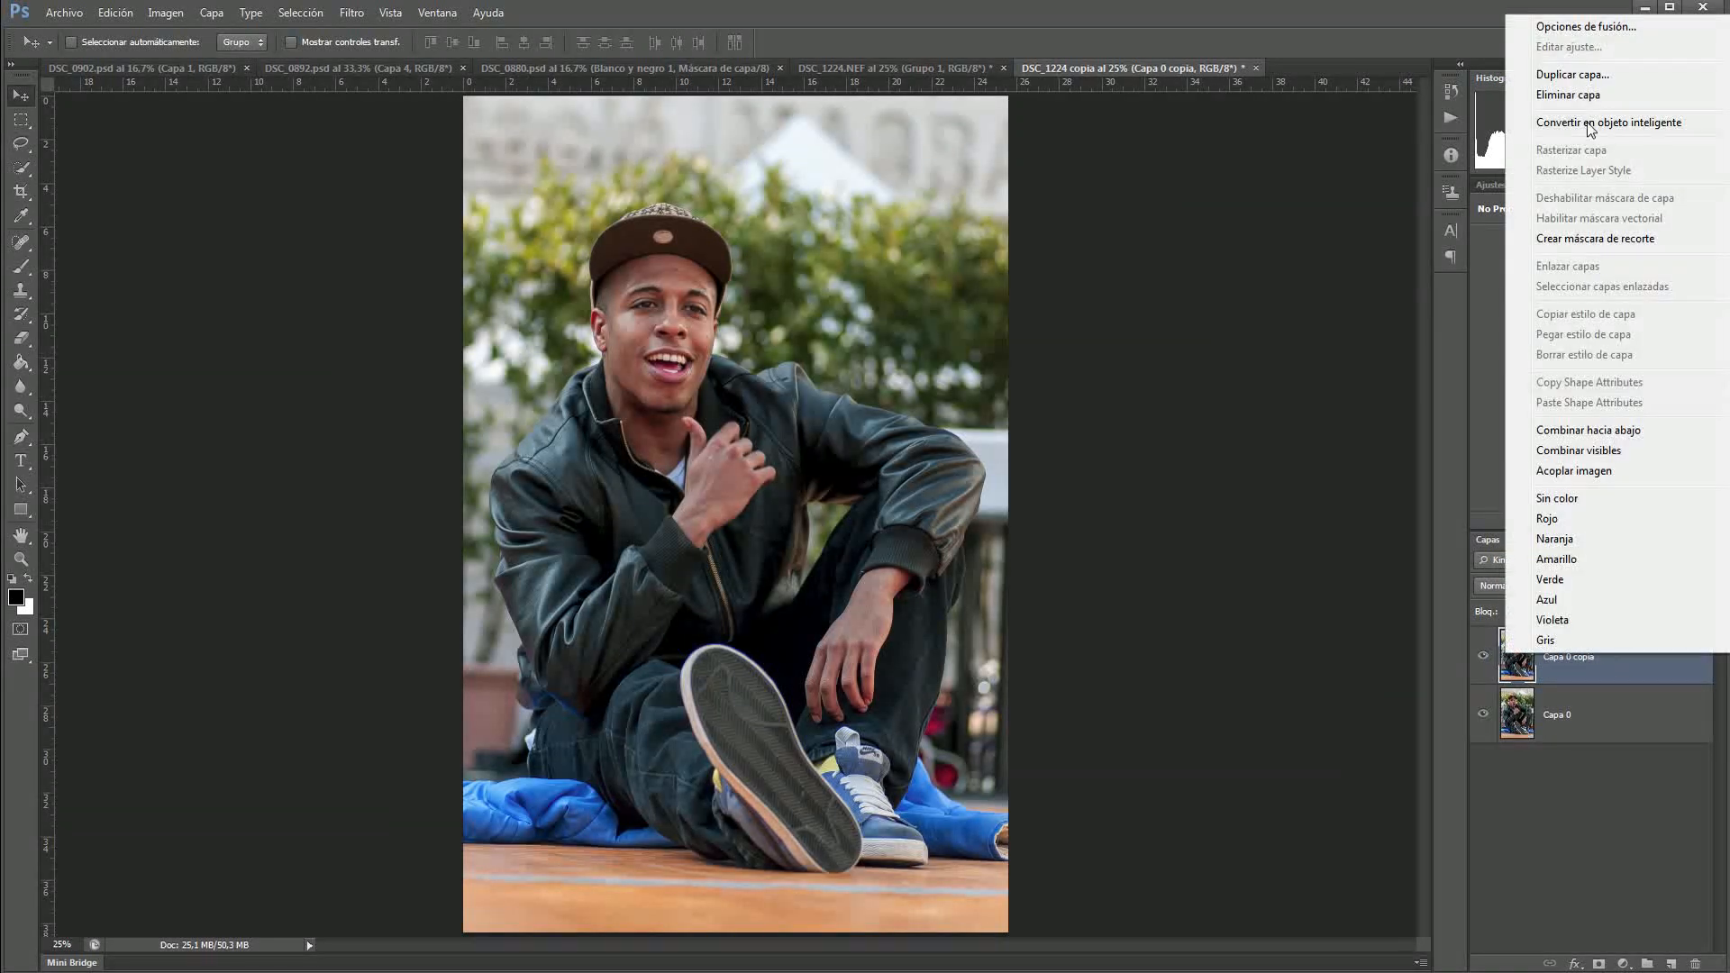
pyautogui.click(1588, 76)
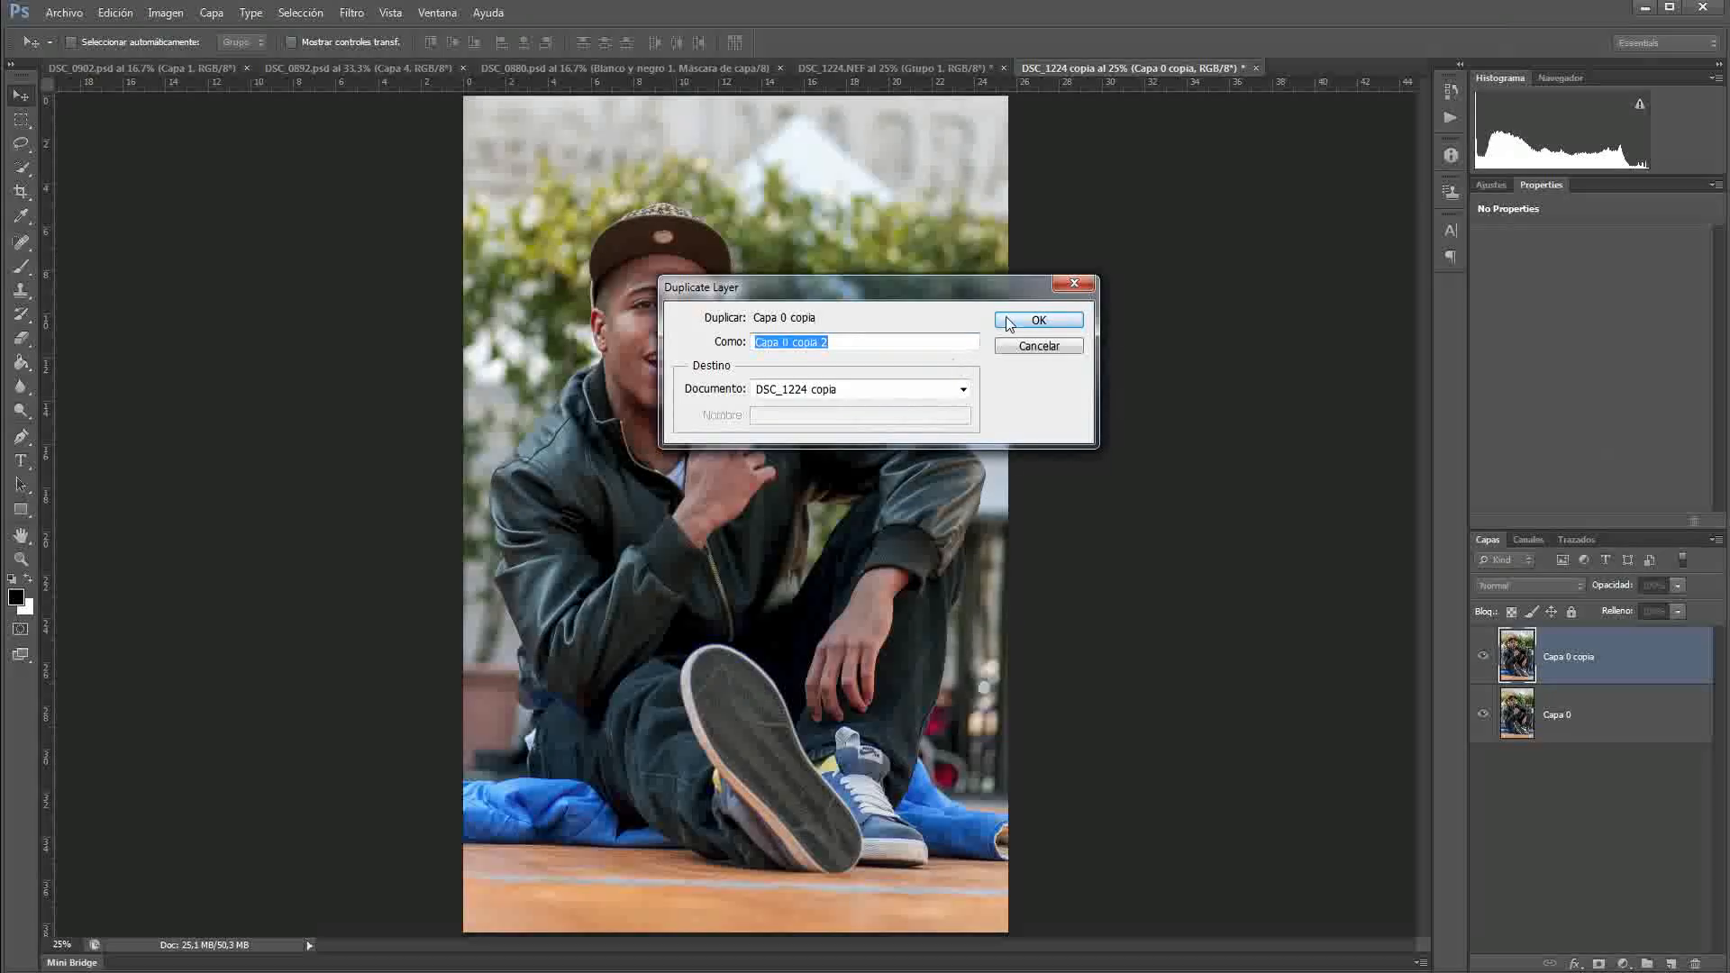
pyautogui.click(1035, 318)
pyautogui.rightClick(1615, 662)
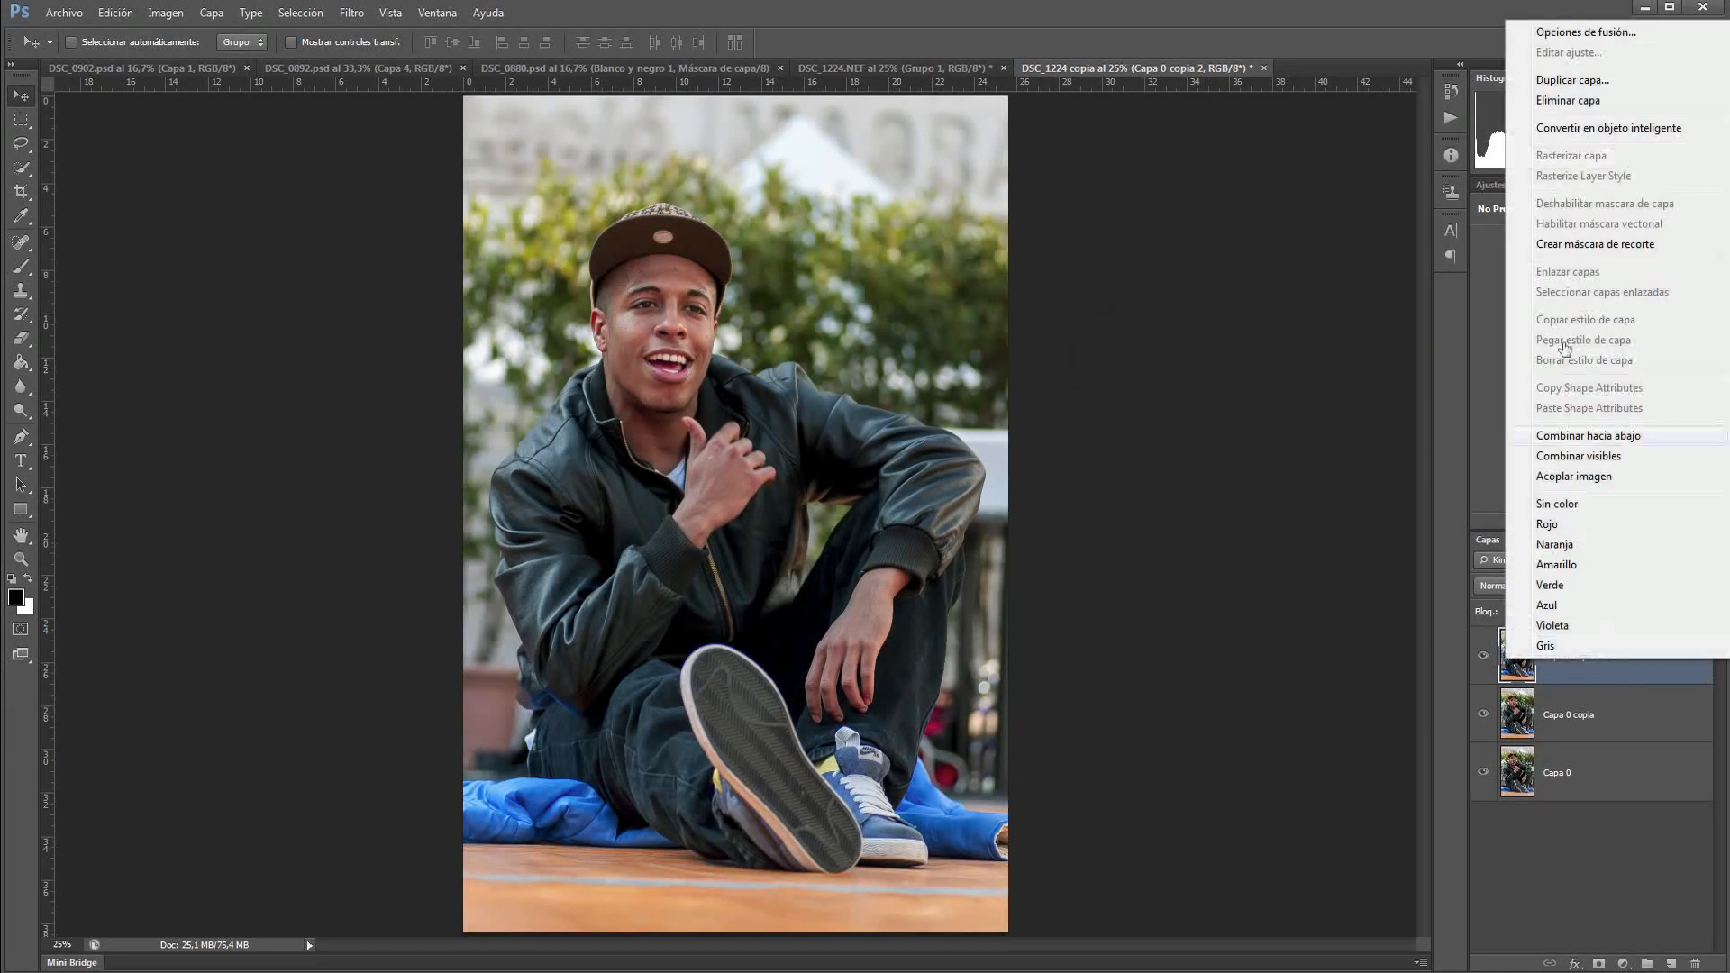
pyautogui.click(1578, 79)
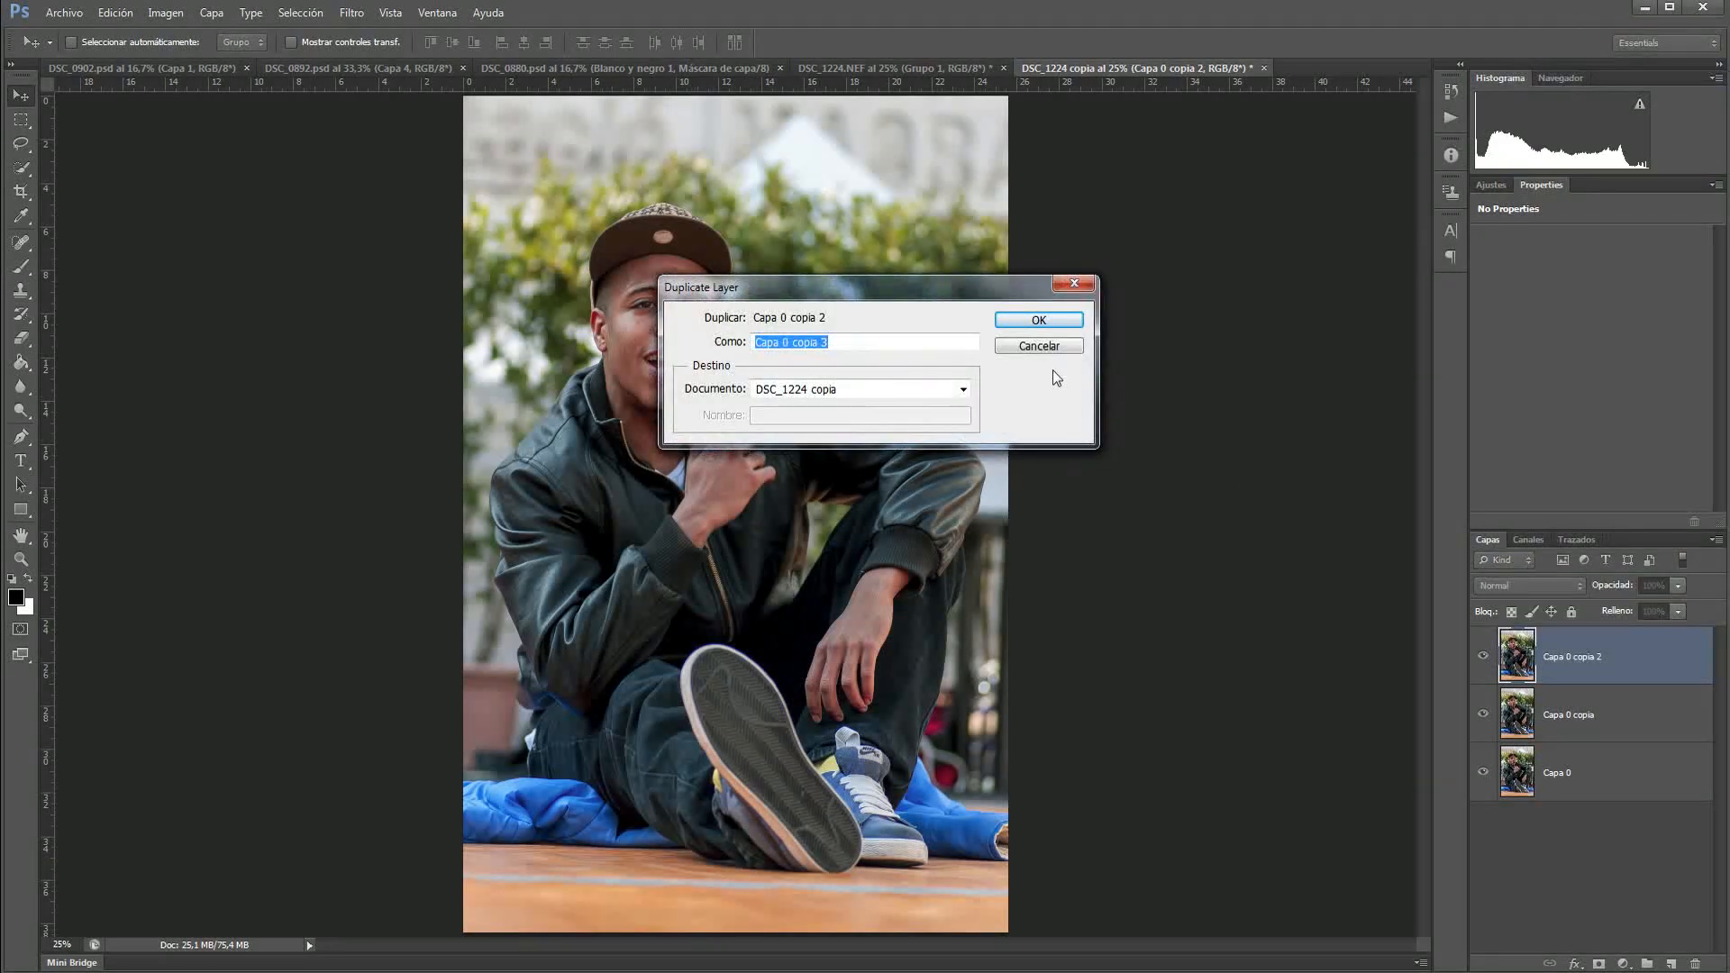
pyautogui.click(1040, 321)
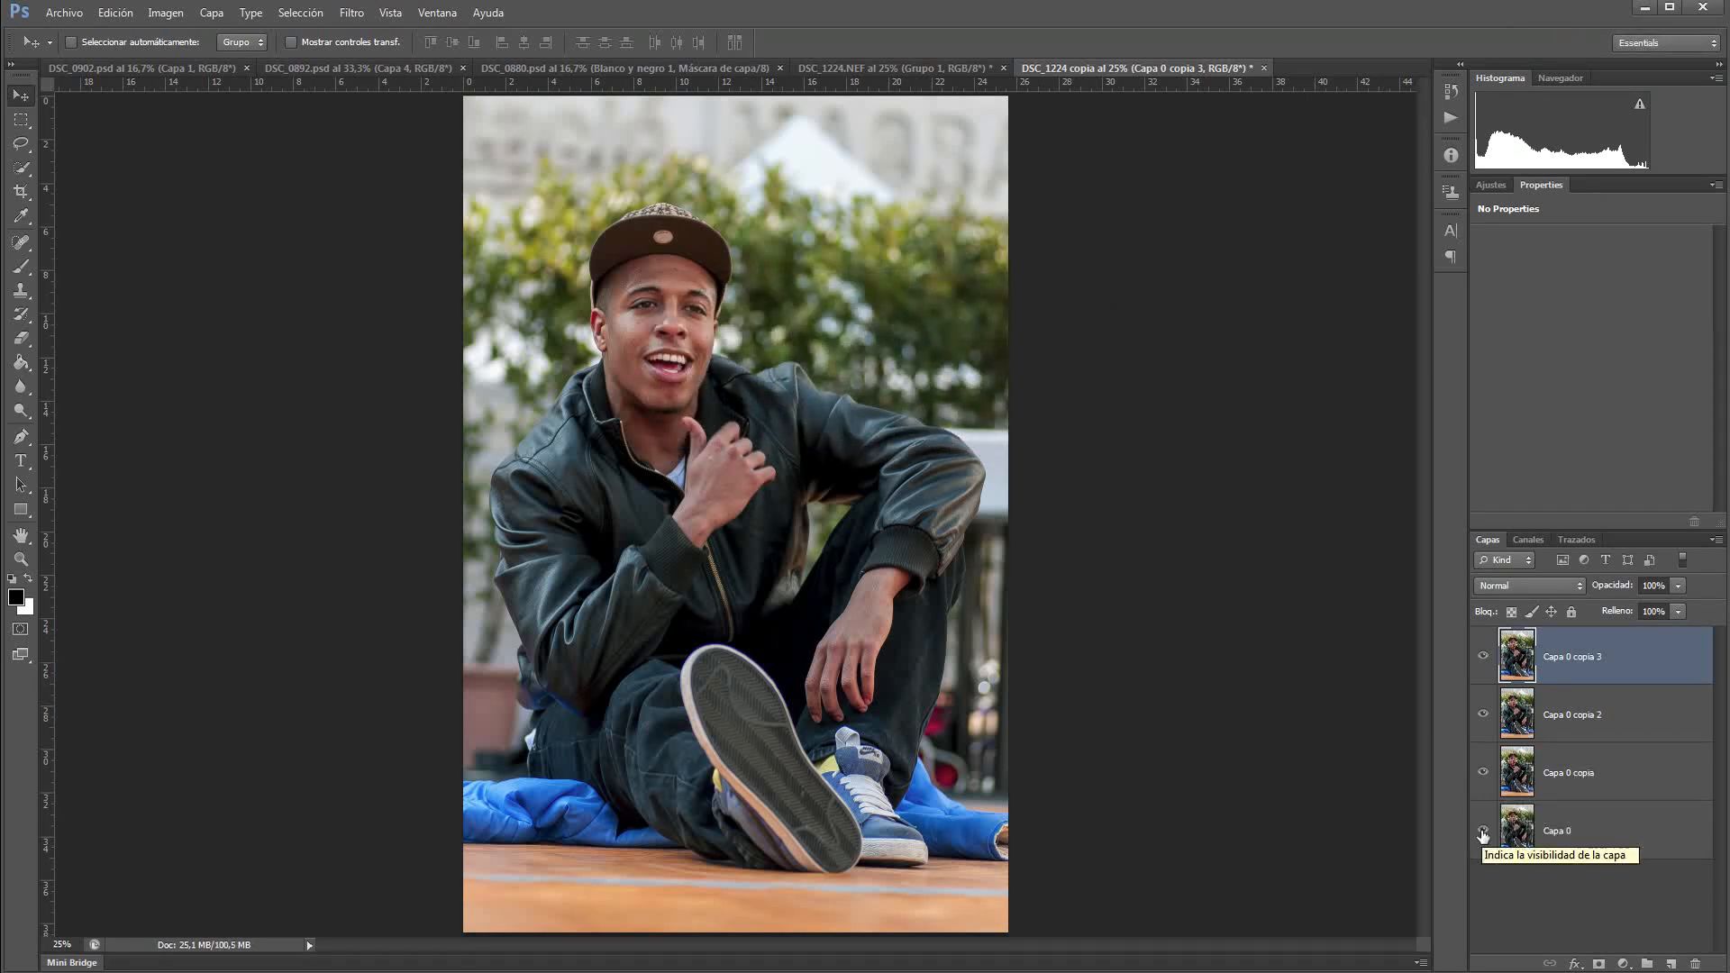
# Step: Rename the bottom layer as "Fondo" and lock it completely, leaving it visible
pyautogui.click(1482, 835)
pyautogui.doubleClick(1558, 832)
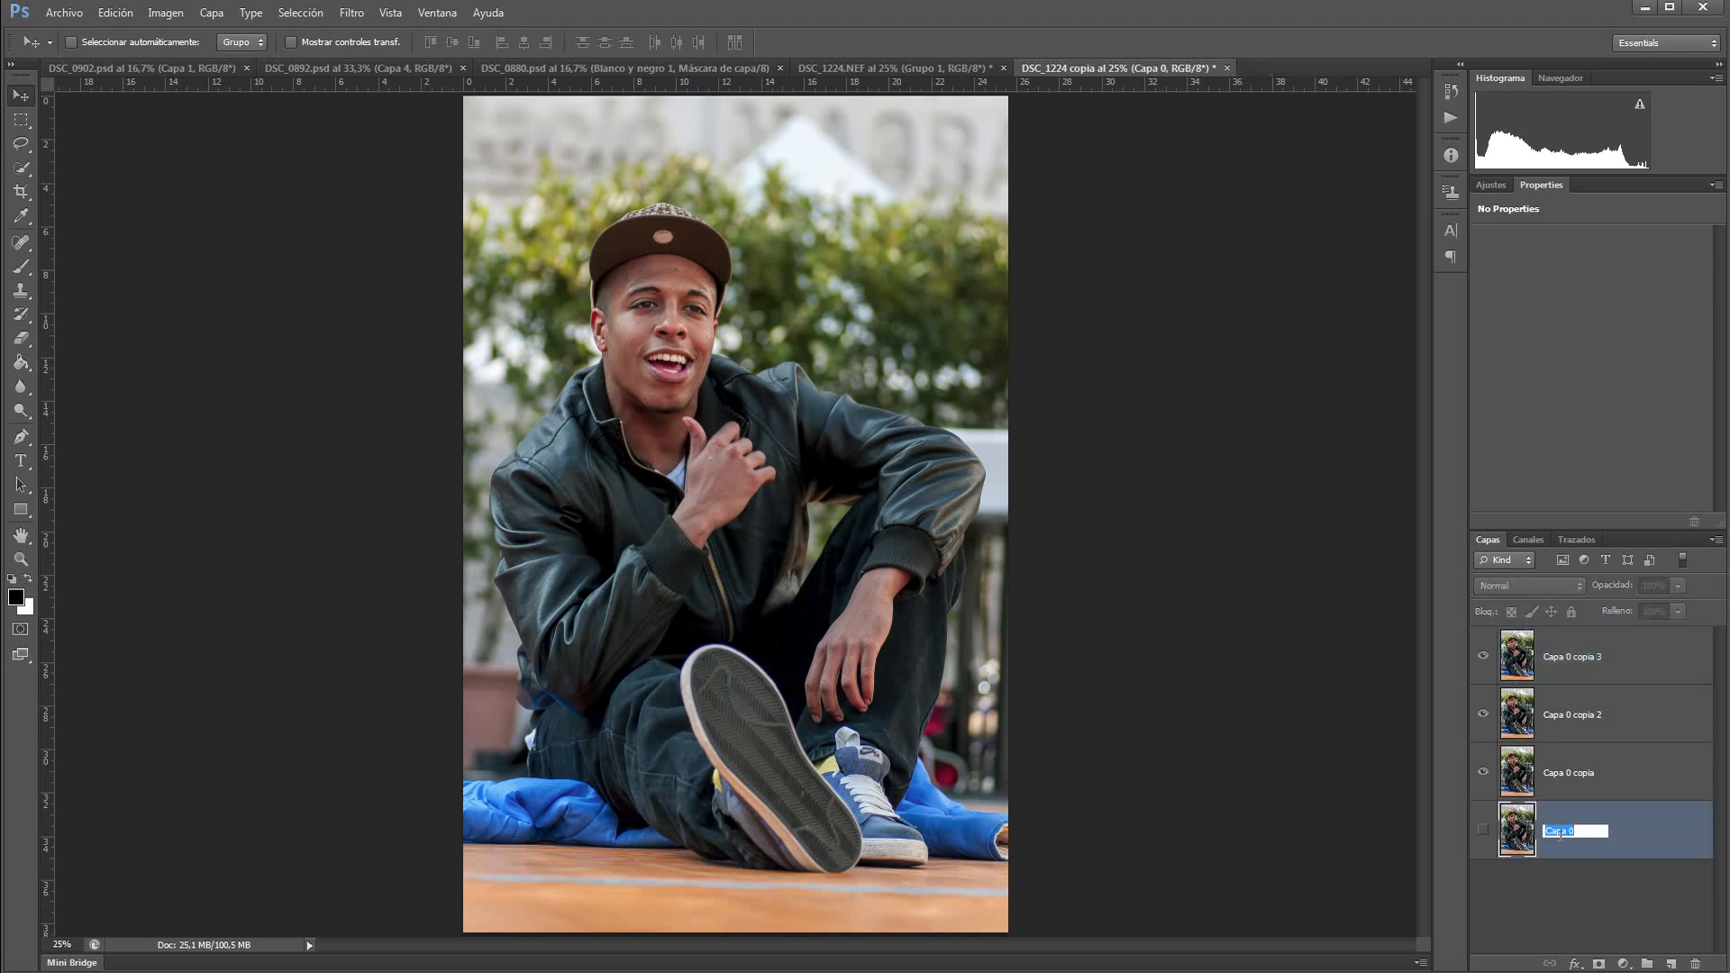
pyautogui.write('Fondo')
pyautogui.press('Return')
pyautogui.click(1483, 830)
pyautogui.click(1572, 612)
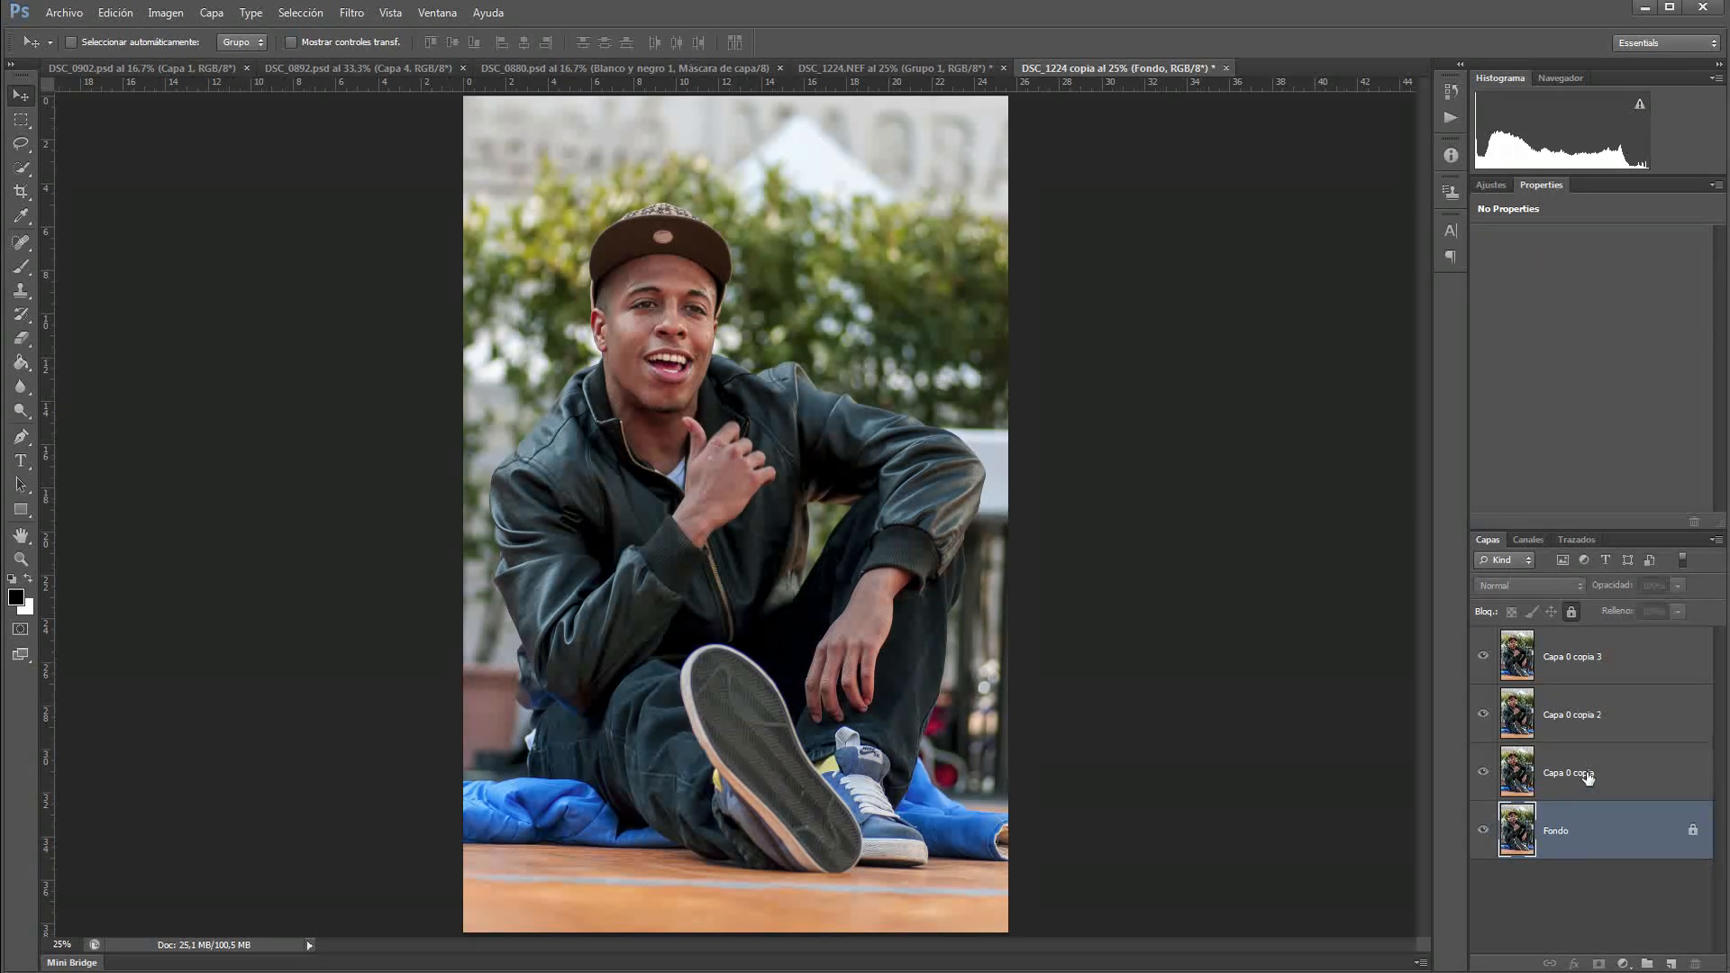
# Step: Open the Relieve filter on the Capa 0 copia 2 layer, try a lower Cantidad of 261%, and set it back to 500%
pyautogui.click(1588, 720)
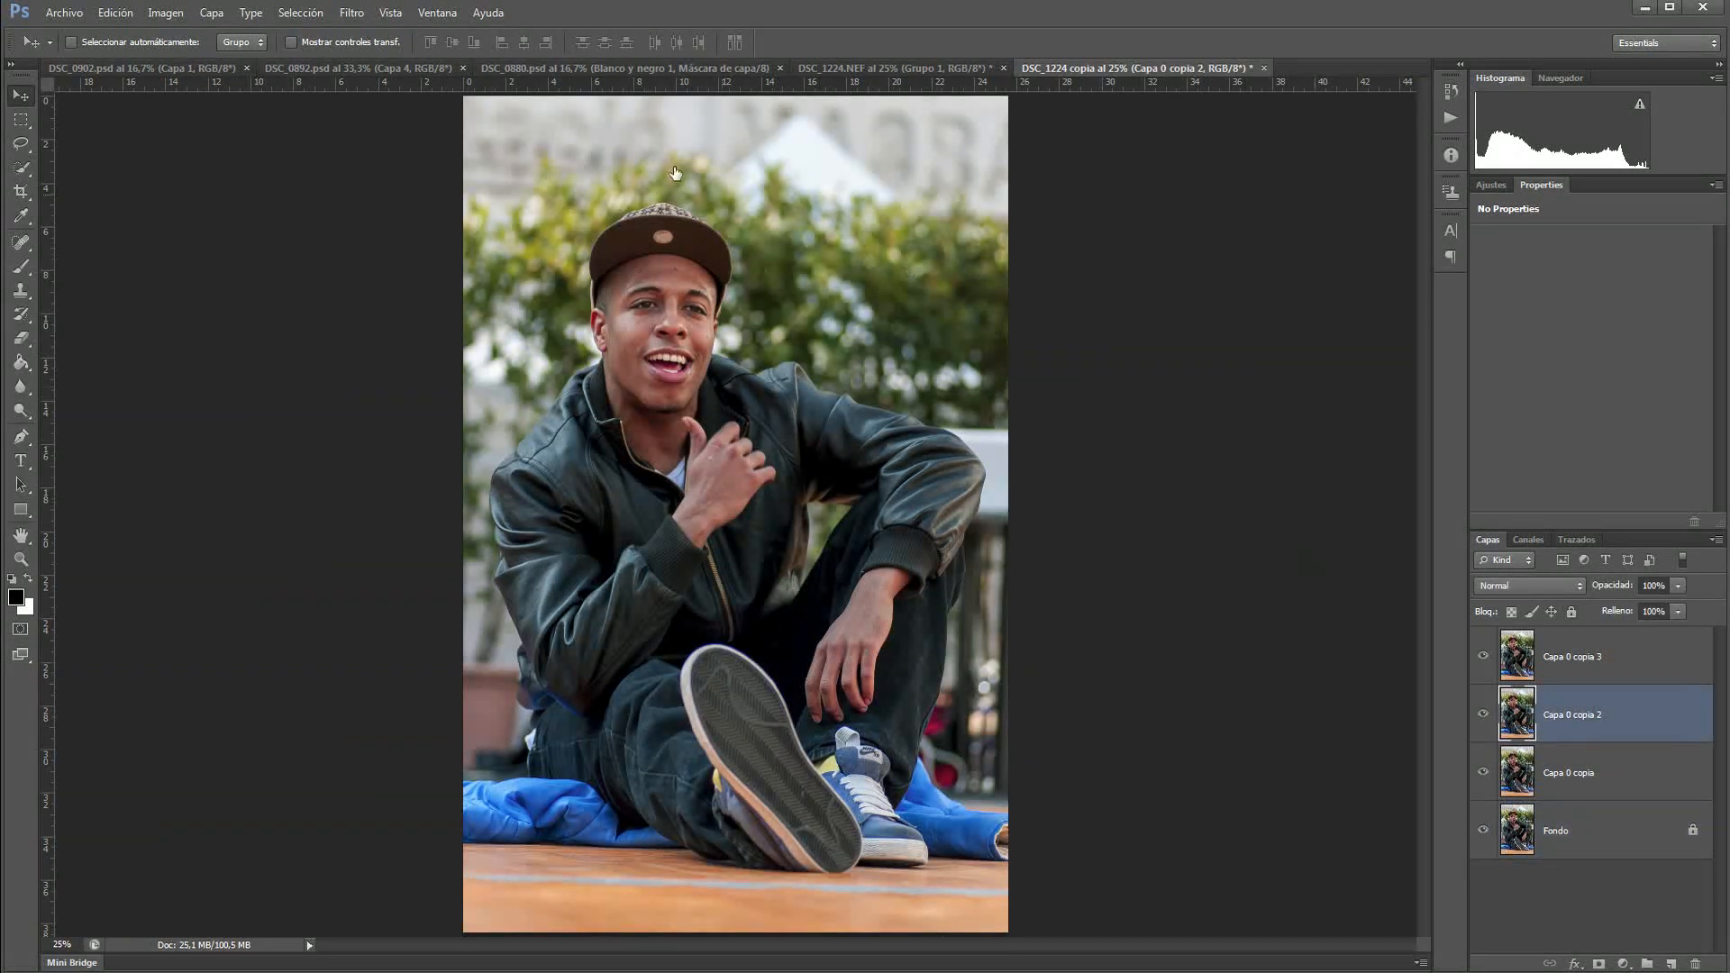
pyautogui.click(350, 15)
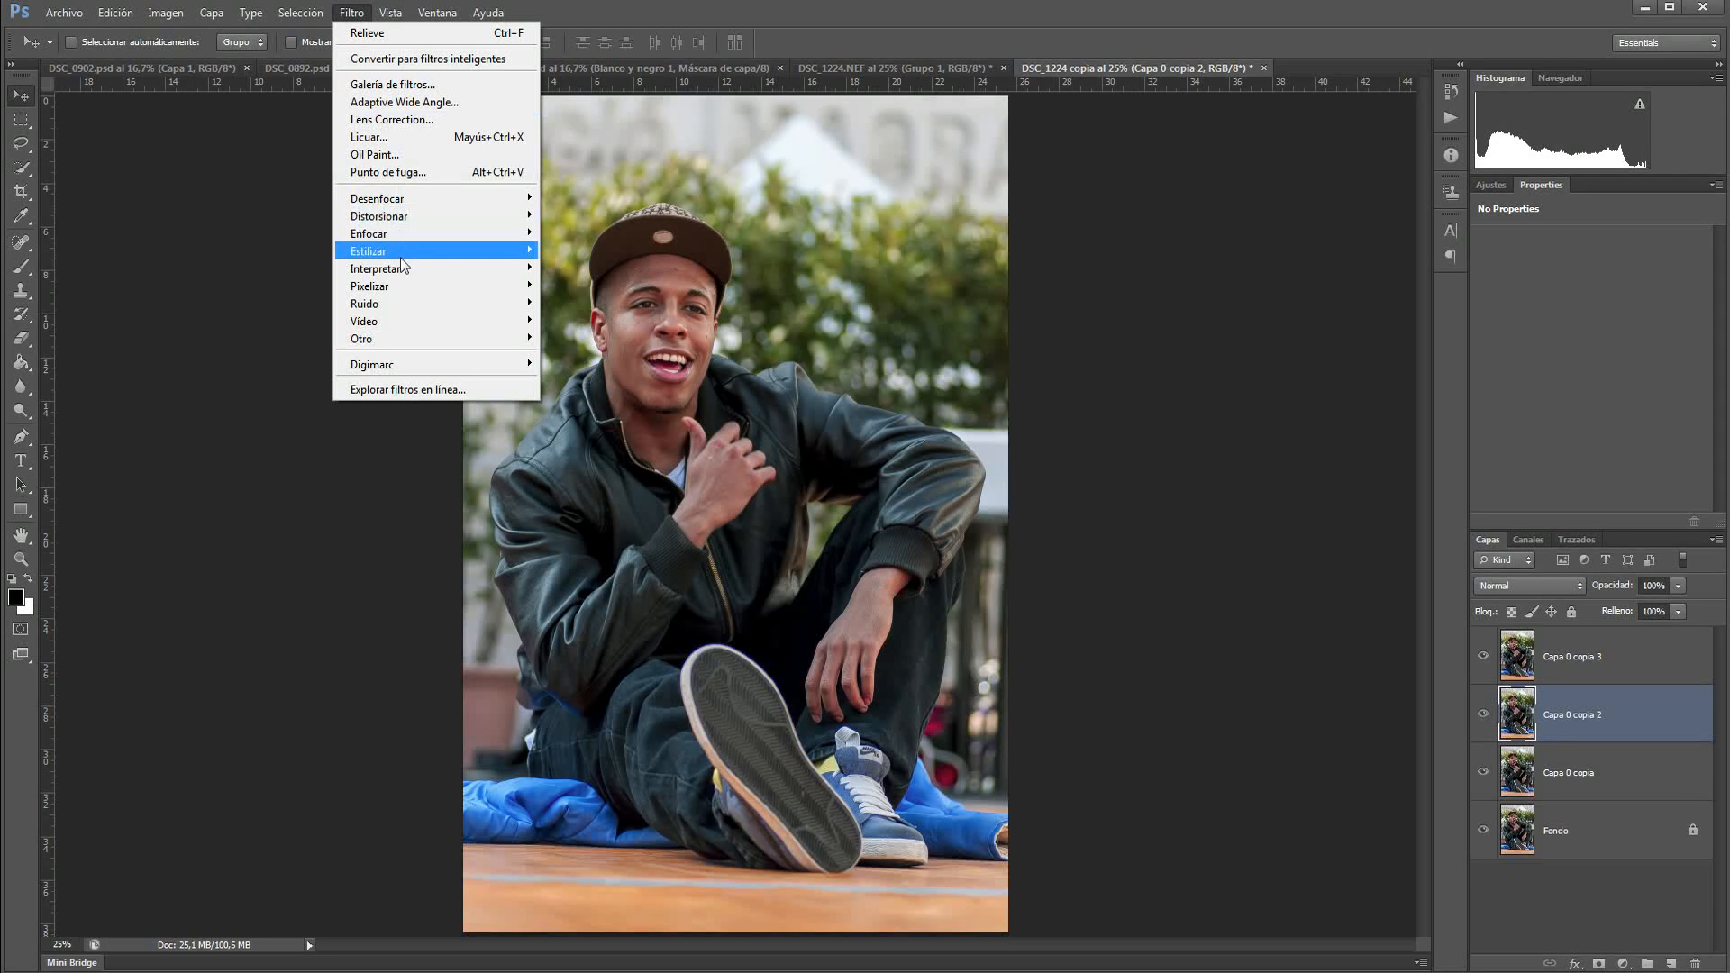
pyautogui.moveTo(406, 253)
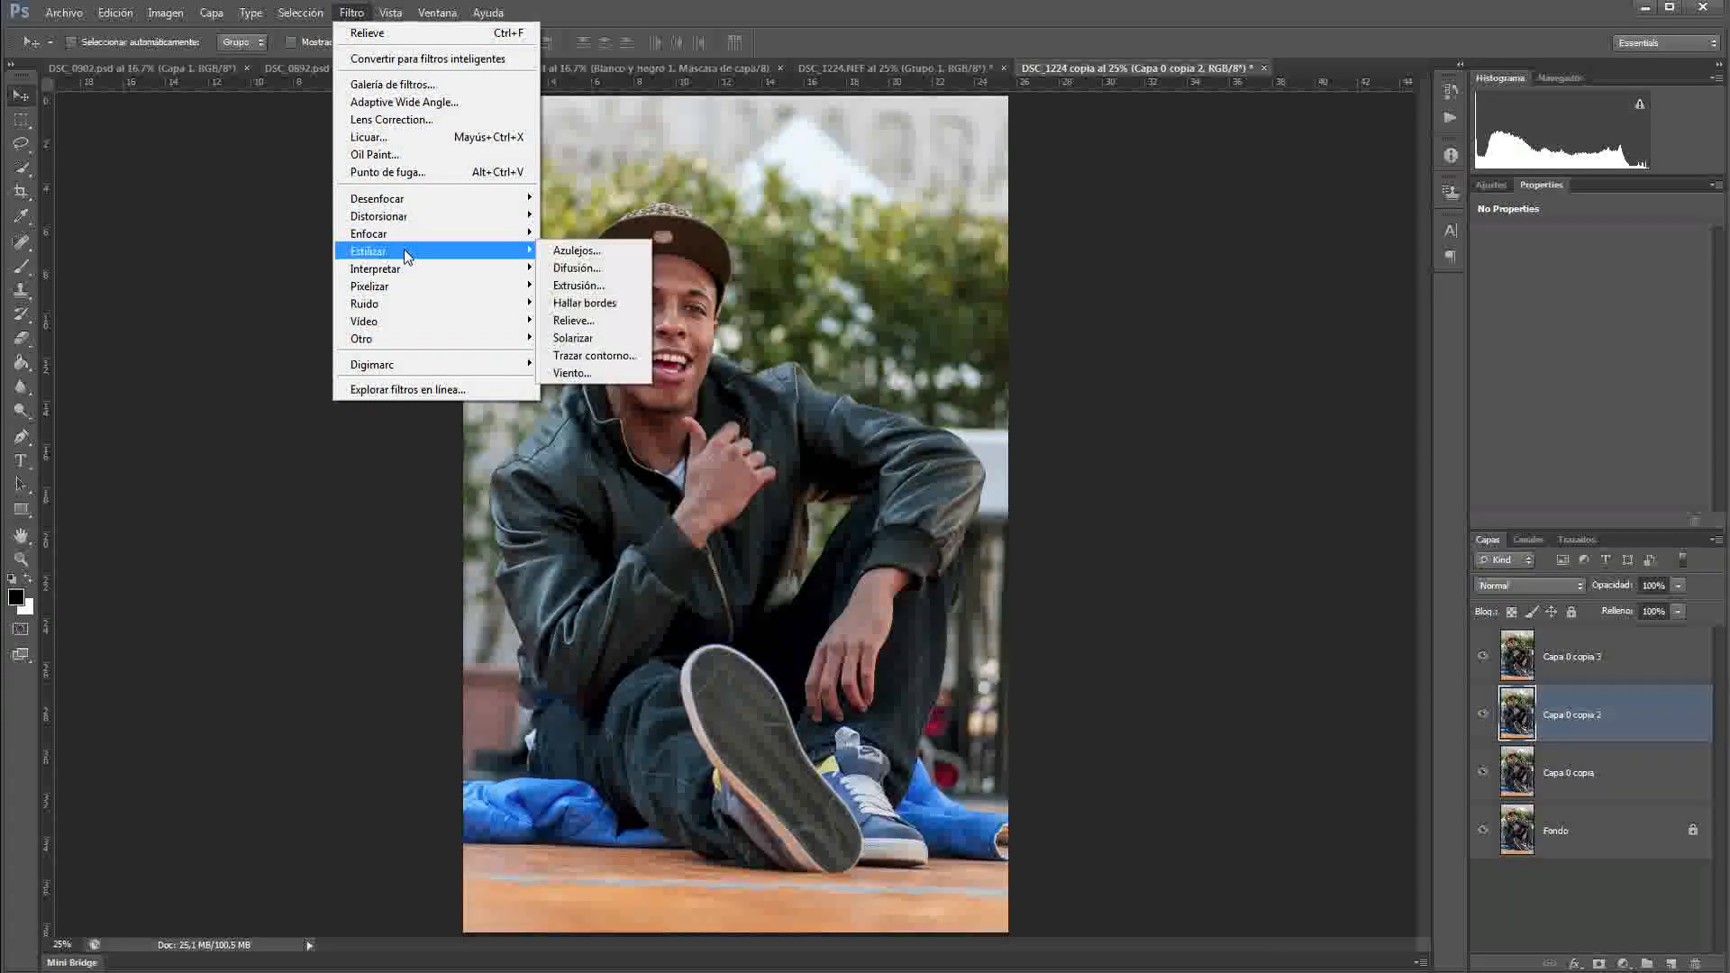
pyautogui.click(595, 320)
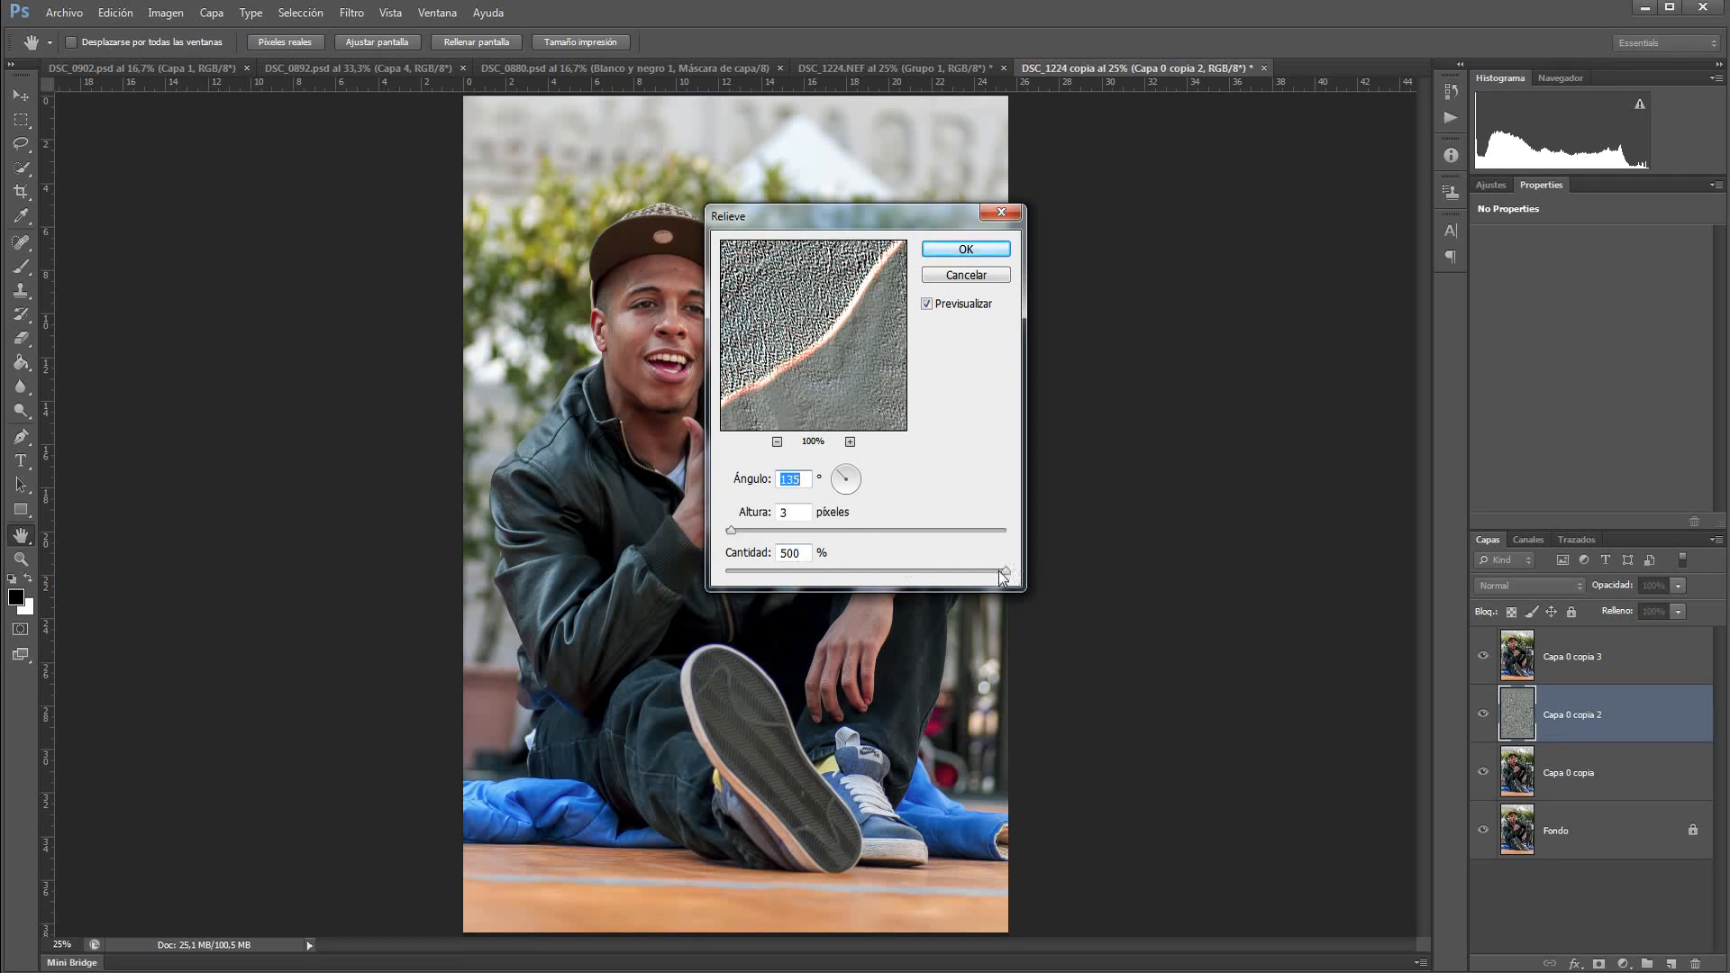
pyautogui.moveTo(998, 569); pyautogui.dragTo(971, 573)
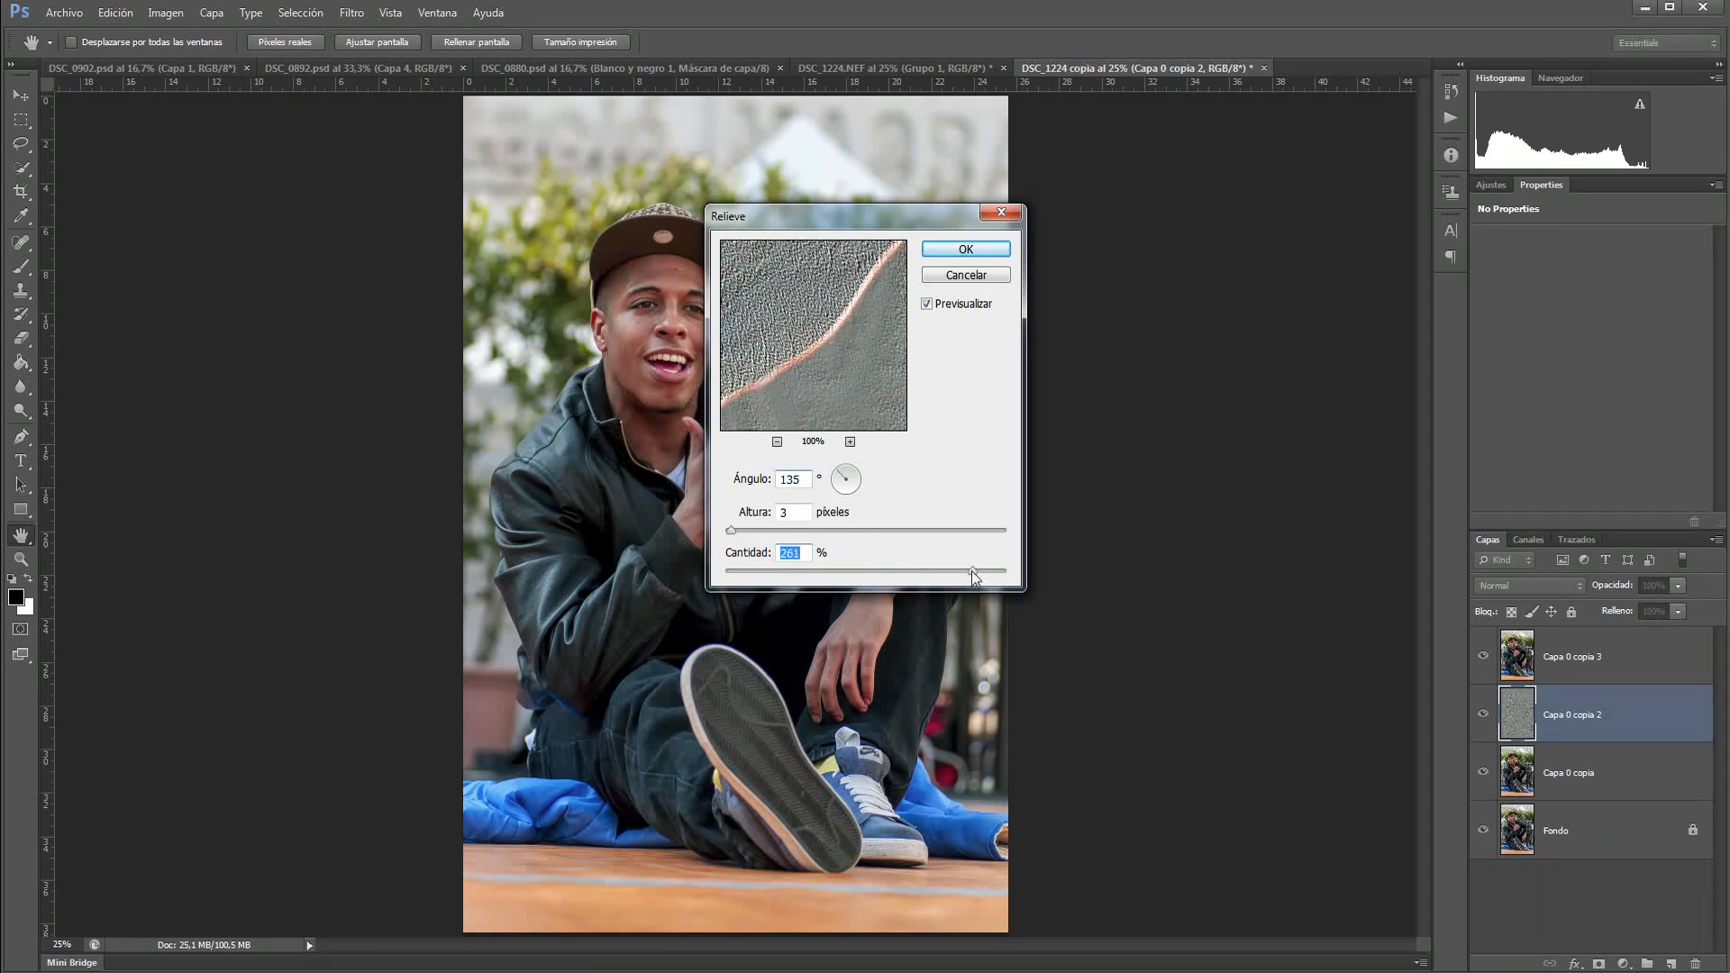
pyautogui.moveTo(971, 570); pyautogui.dragTo(1014, 563)
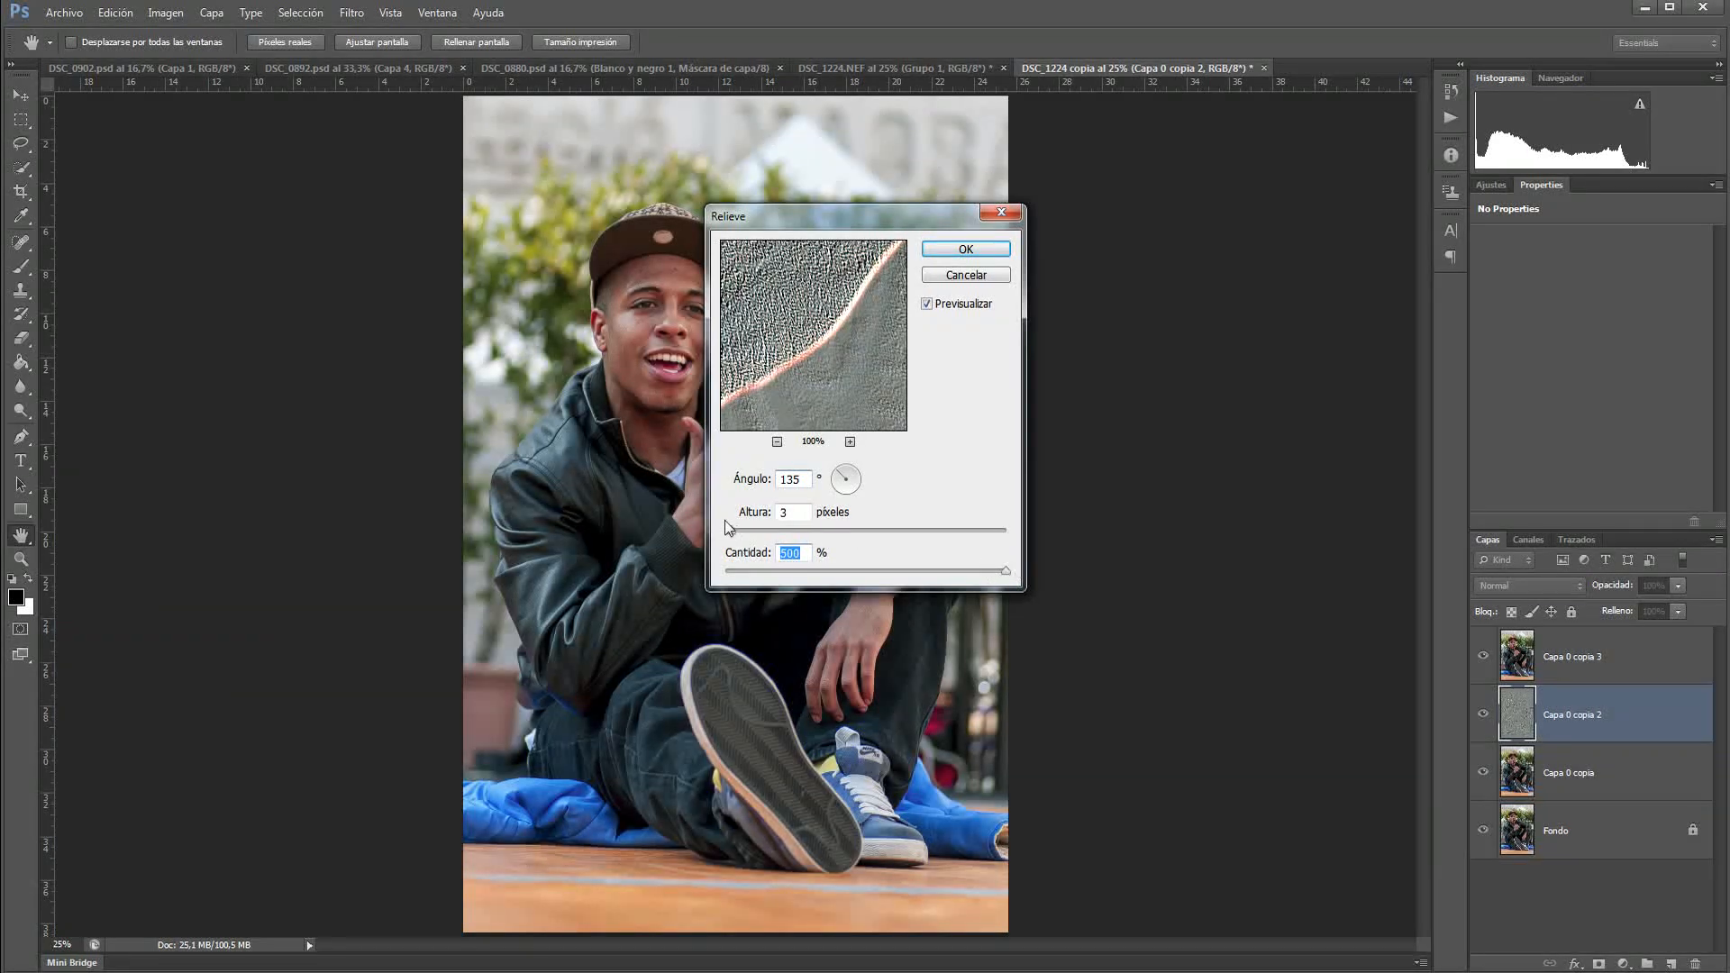
# Step: Preview the face at 25% zoom, set the Relieve height to 5 pixels, and apply the filter to Capa 0 copia 2
pyautogui.moveTo(731, 533); pyautogui.dragTo(729, 533)
pyautogui.click(777, 441)
pyautogui.click(777, 441)
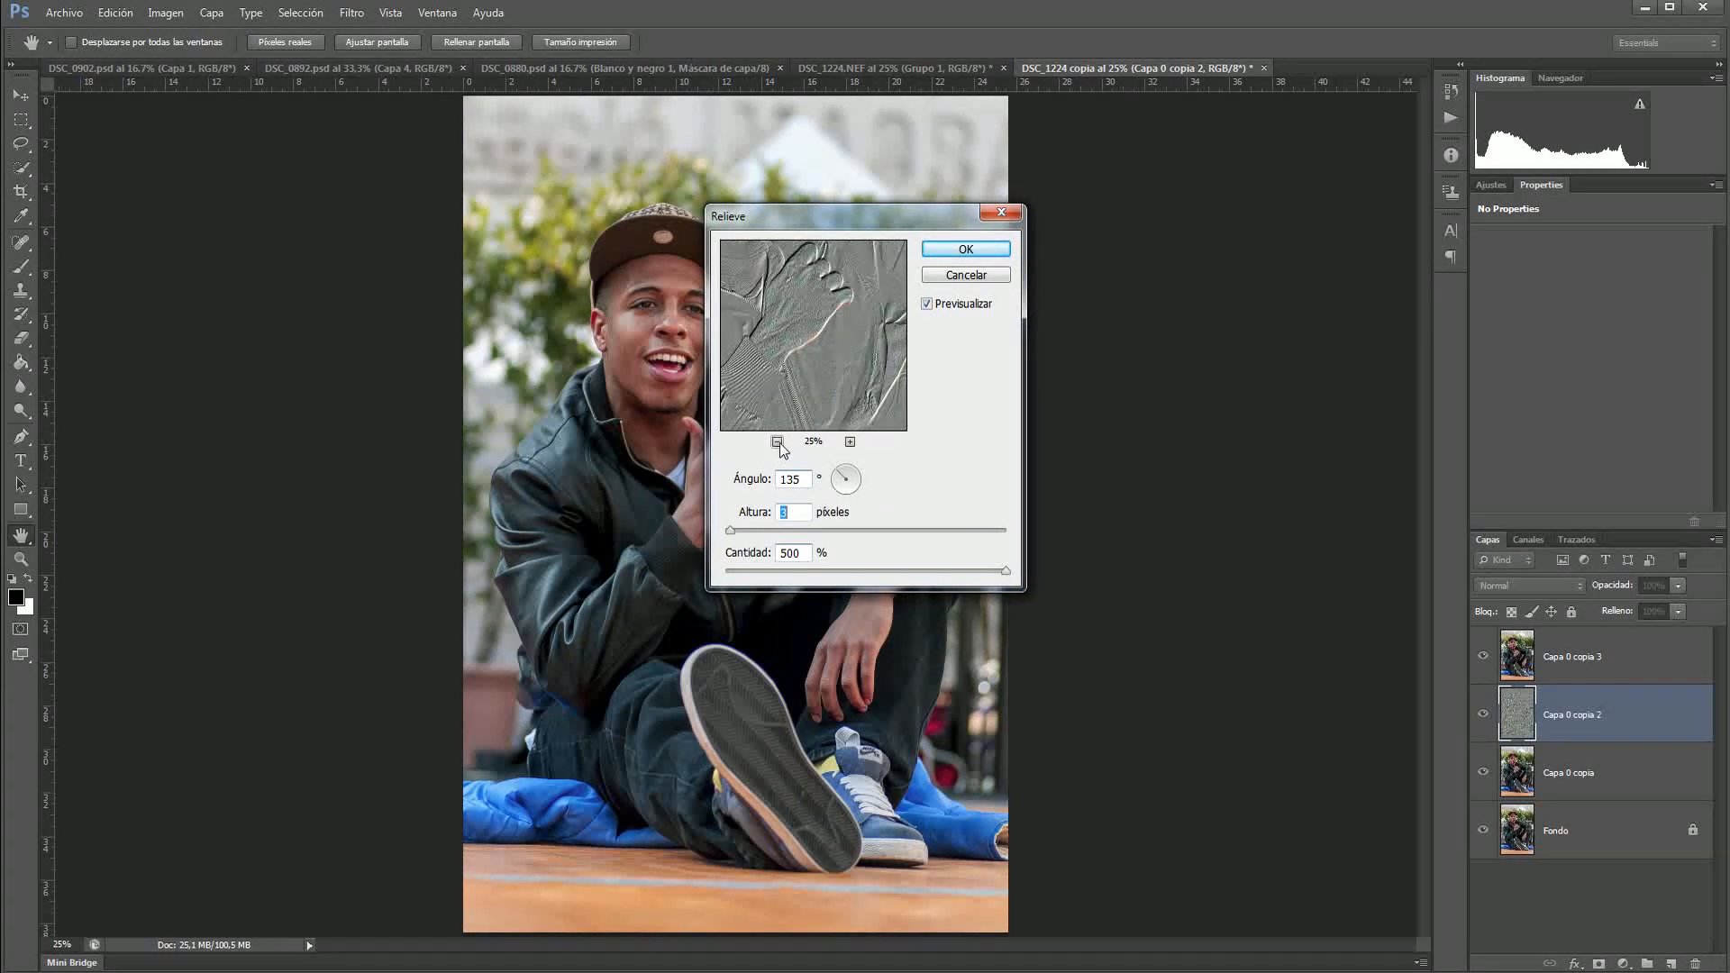
pyautogui.click(804, 370)
pyautogui.moveTo(804, 370); pyautogui.dragTo(822, 437)
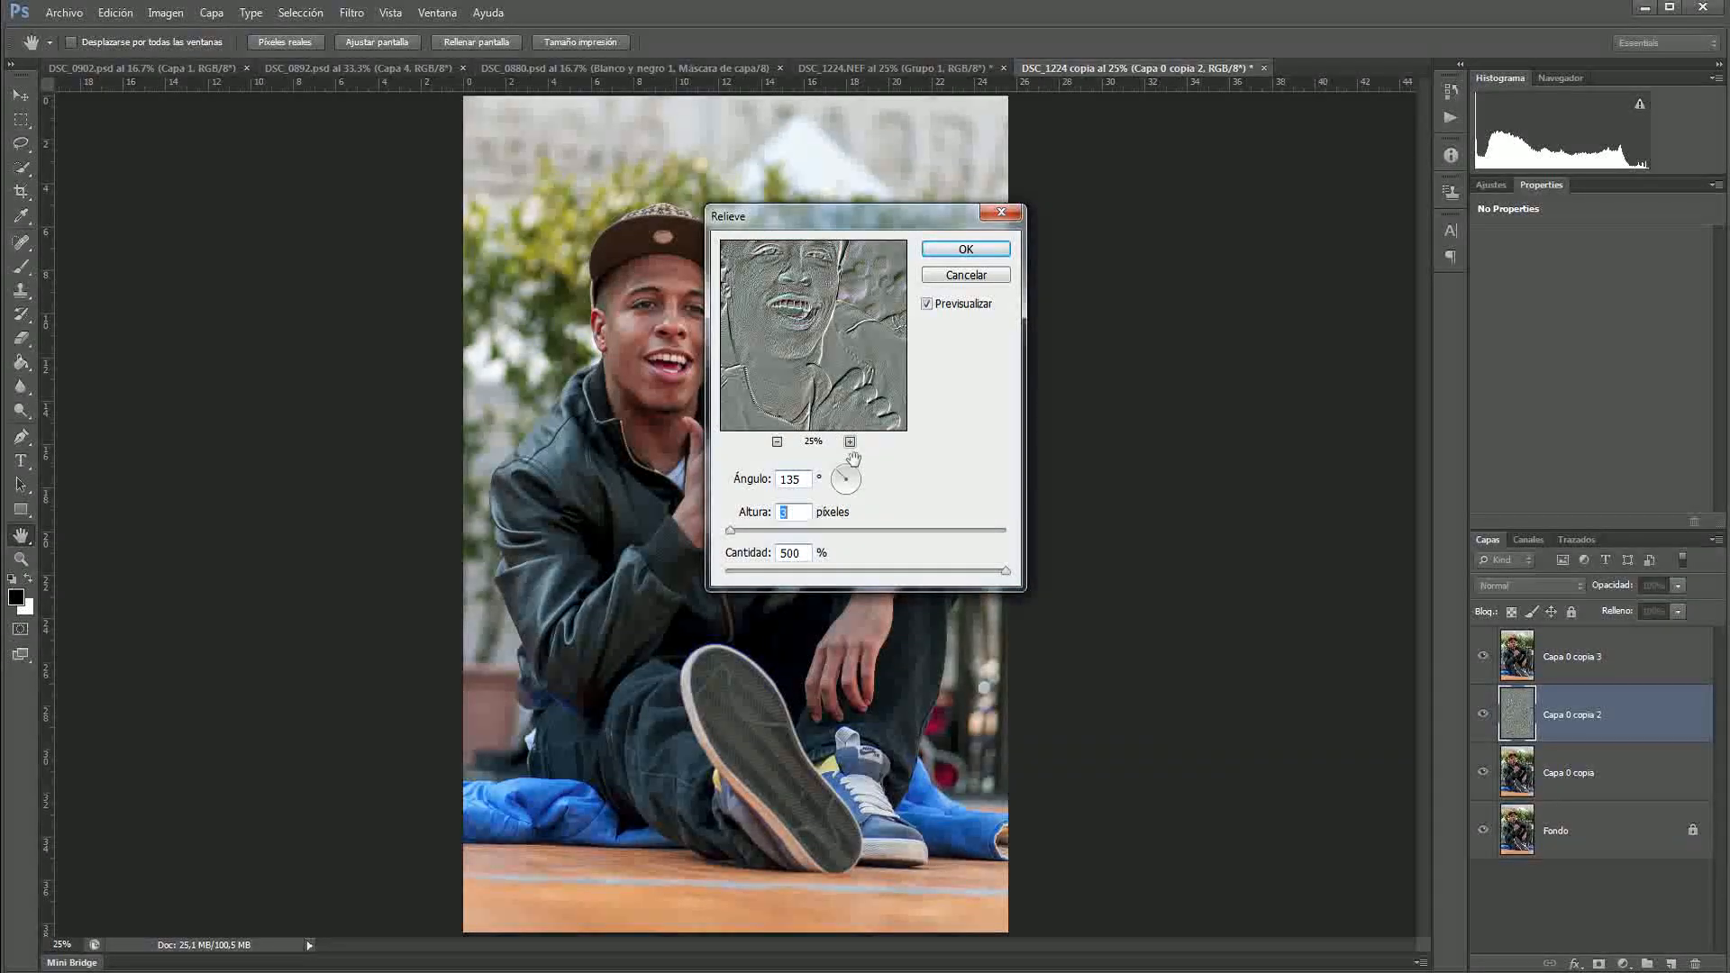
pyautogui.moveTo(730, 531); pyautogui.dragTo(736, 534)
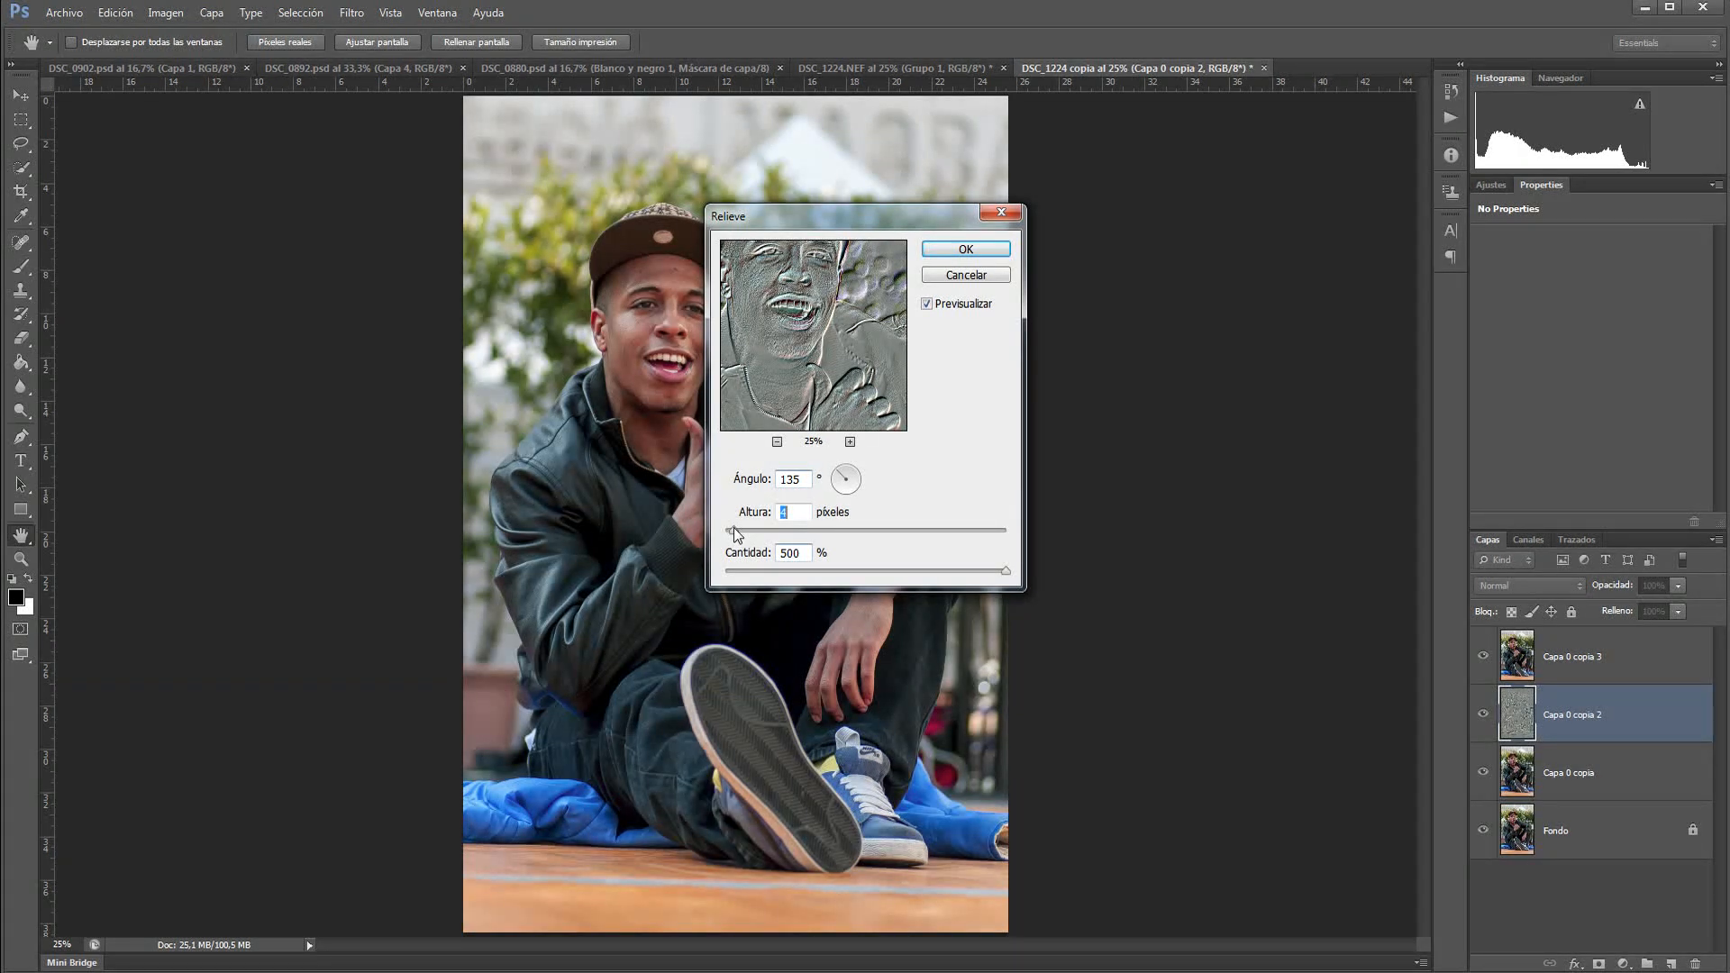
pyautogui.moveTo(736, 533); pyautogui.dragTo(739, 533)
pyautogui.click(963, 256)
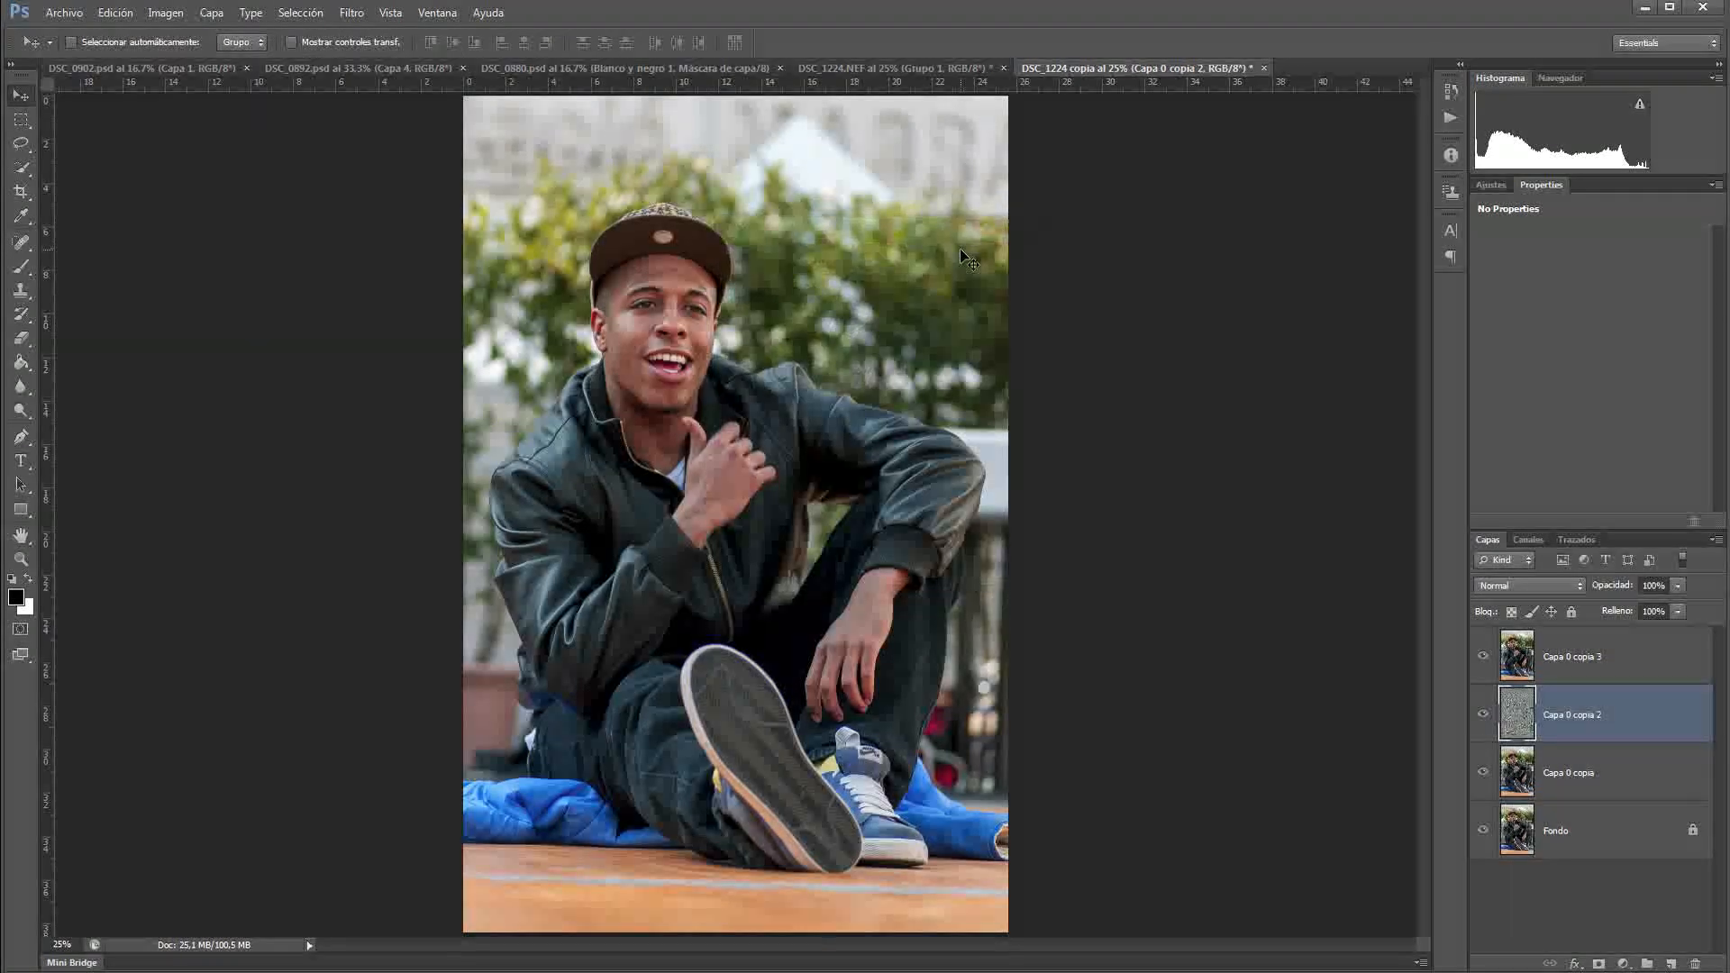
# Step: Set the Capa 0 copia 2 layer's blending mode to Luz suave and hide the Capa 0 copia 3 layer above it
pyautogui.click(1534, 588)
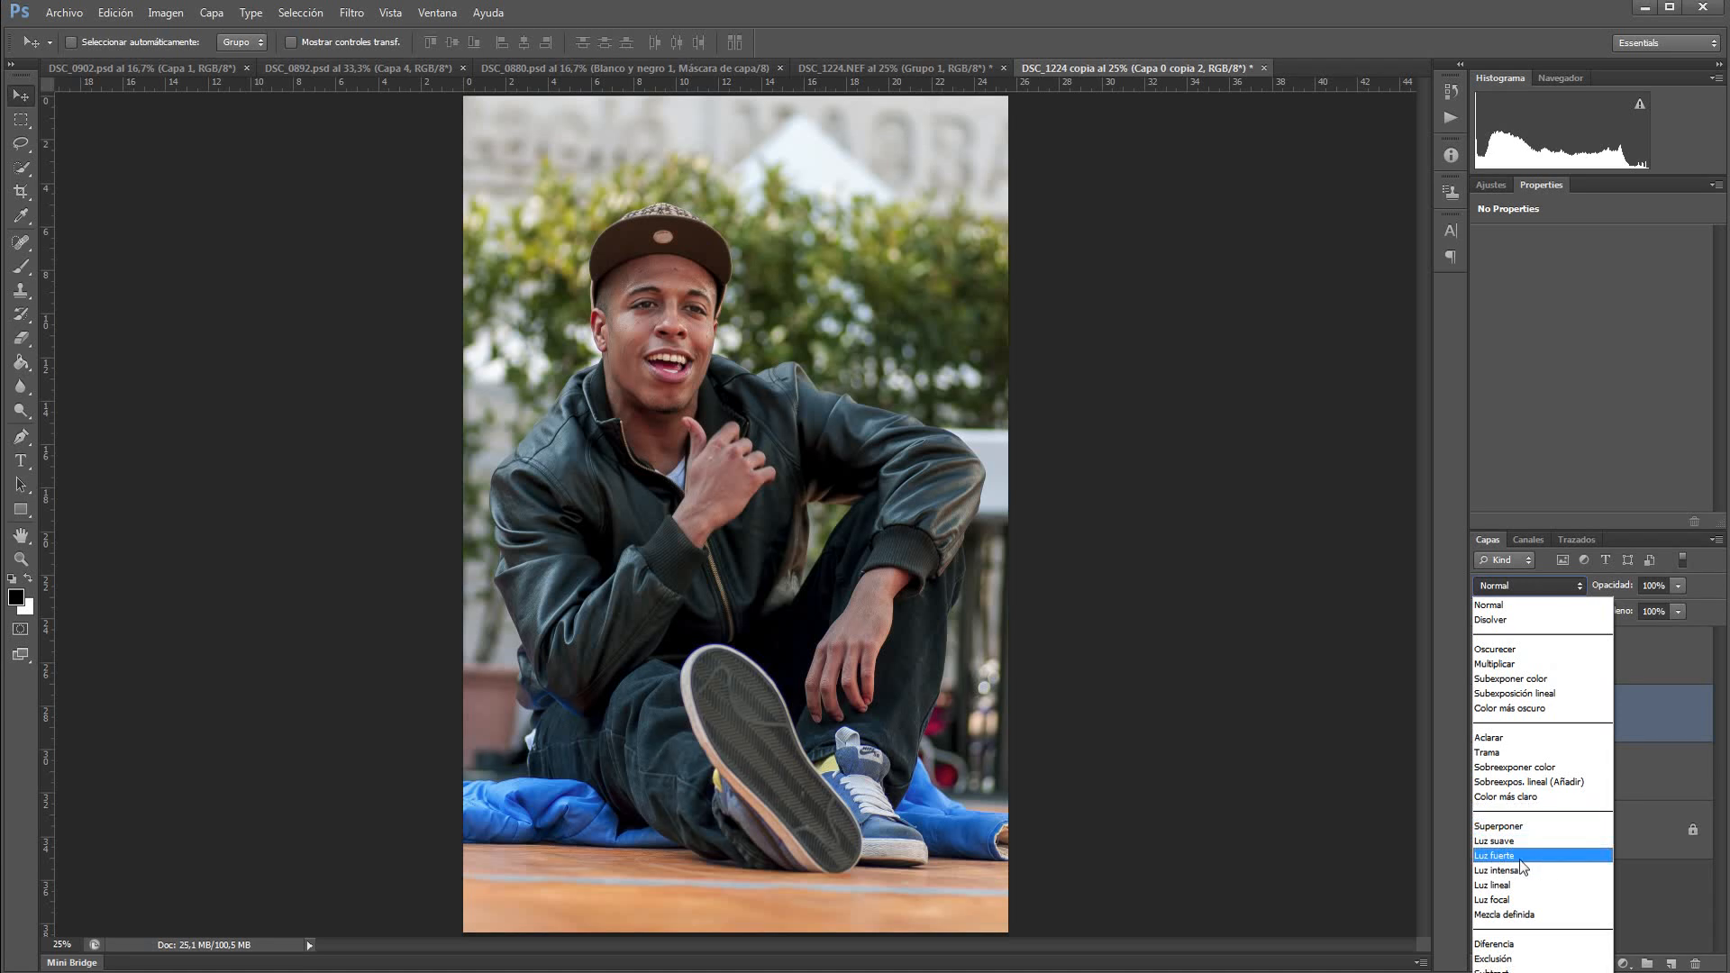
pyautogui.click(1521, 842)
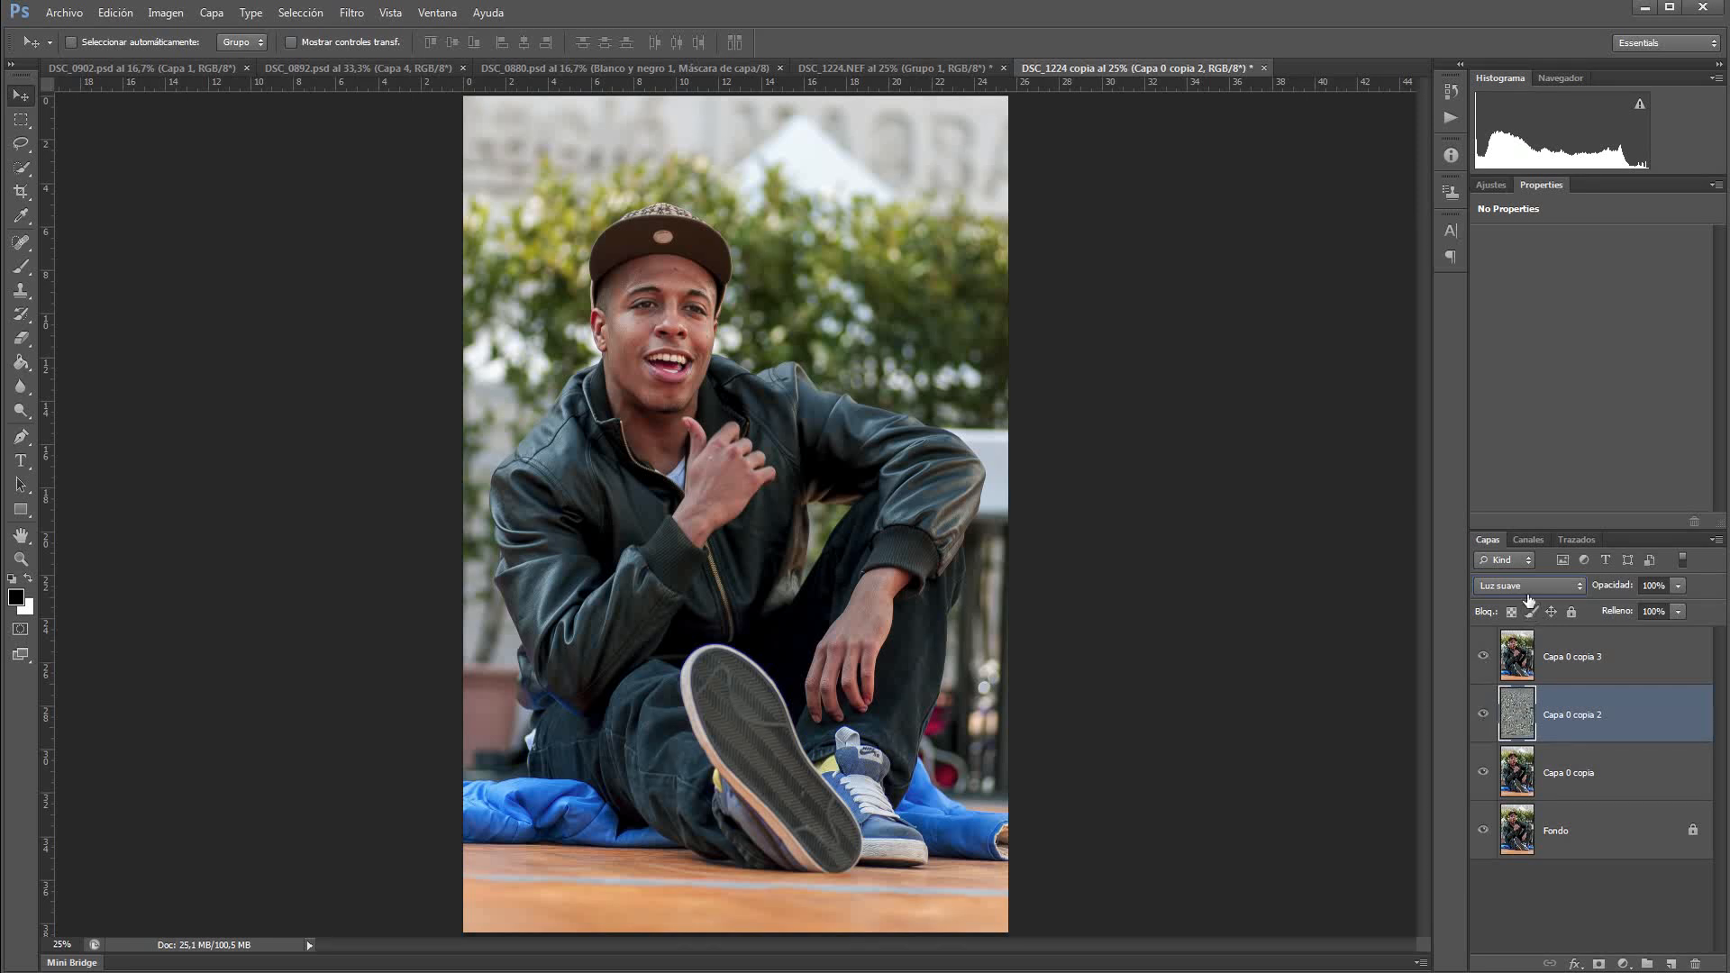
pyautogui.click(1483, 659)
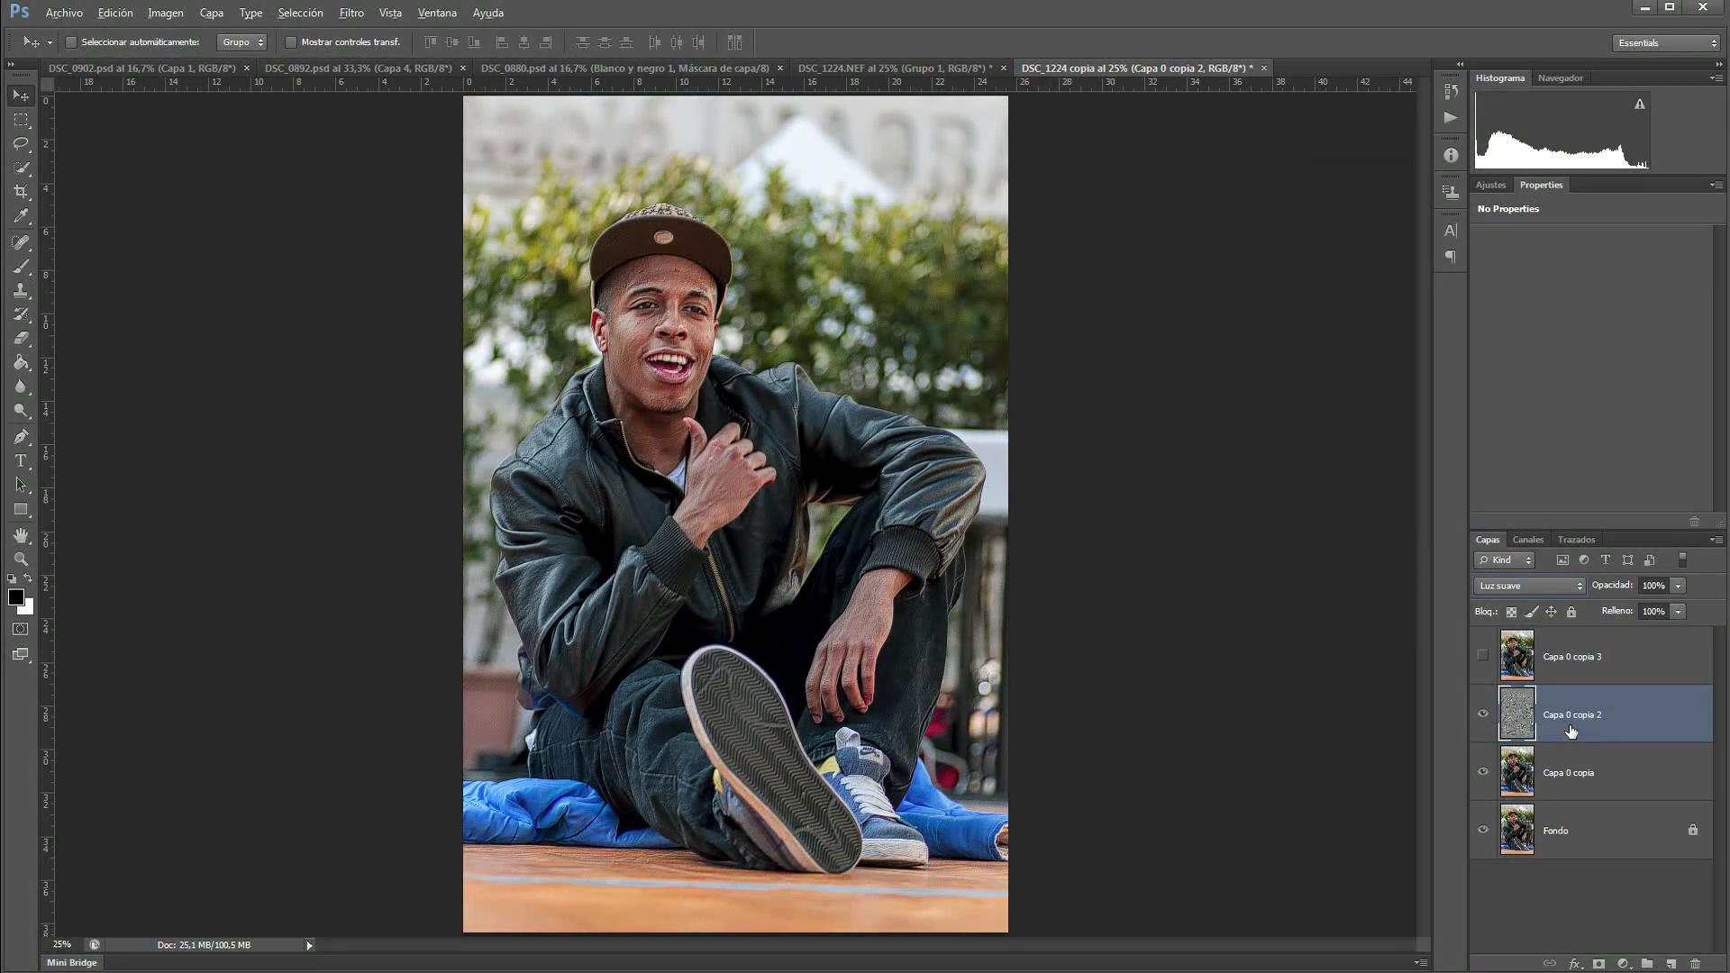
# Step: Undo the Luz suave blending and the Relieve filter on Capa 0 copia 2, back to the Fondo layer selection
pyautogui.hotkey('ctrl', 'alt', 'z')
pyautogui.hotkey('ctrl', 'alt', 'z')
pyautogui.hotkey('ctrl', 'alt', 'z')
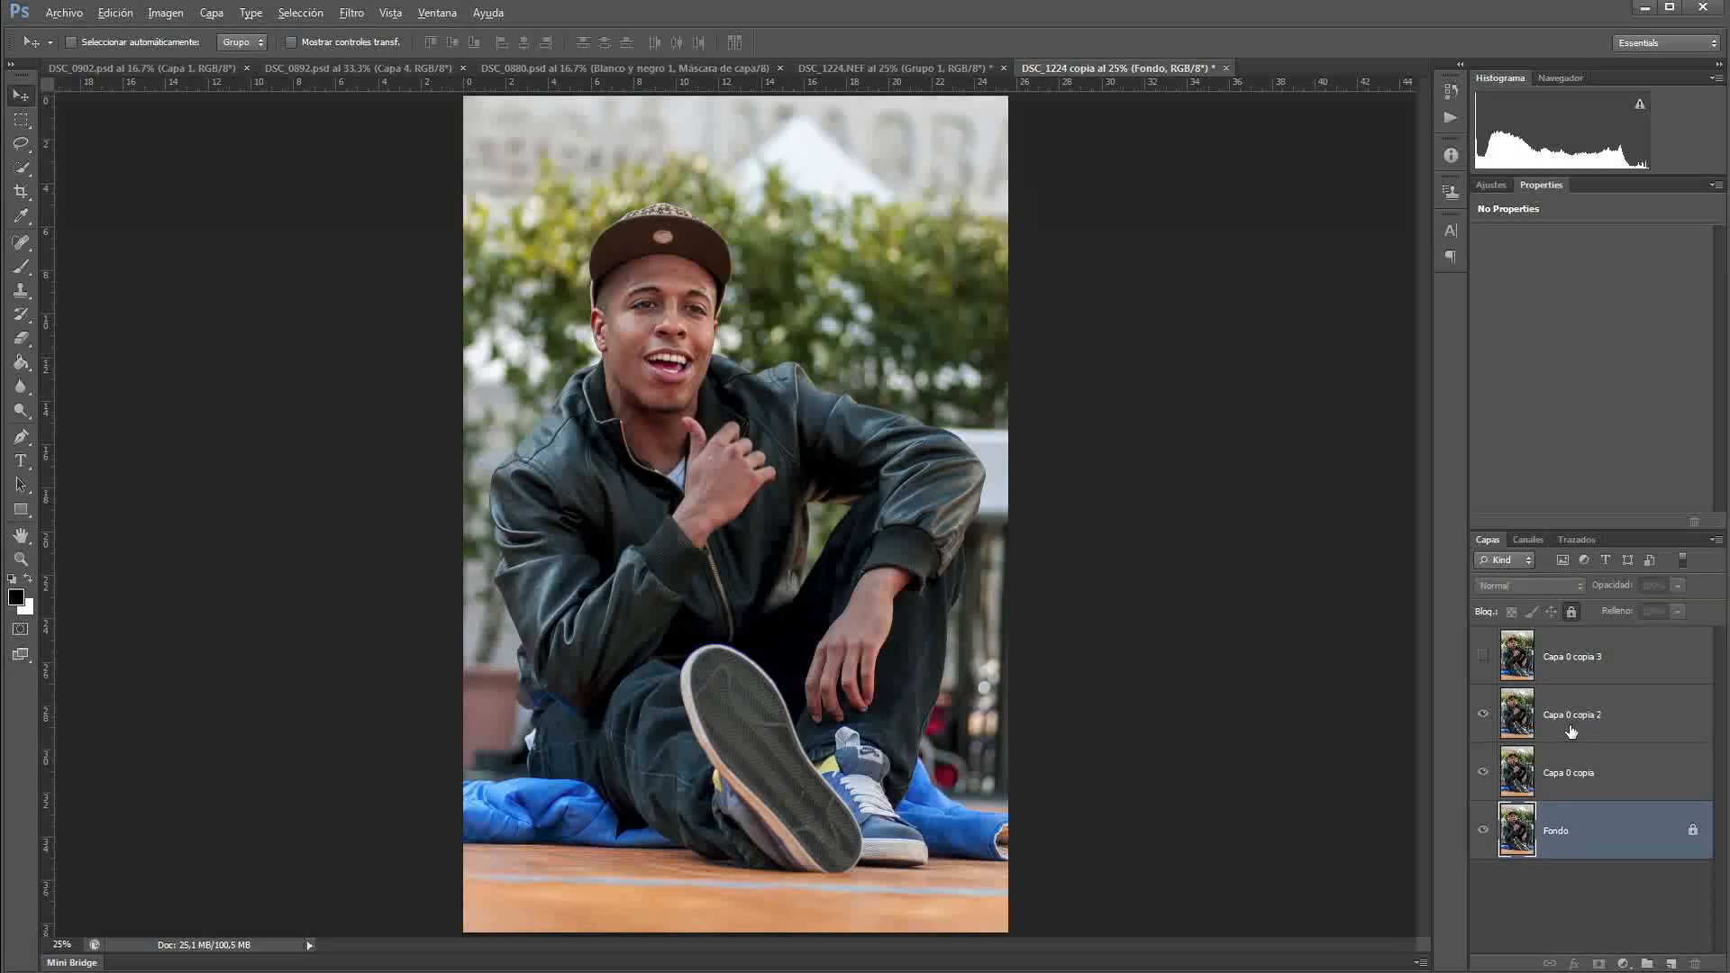
# Step: Apply the Relieve filter to Capa 0 copia 2 with a 135° angle, a height of 2 pixels and a Cantidad of 500%
pyautogui.click(1586, 721)
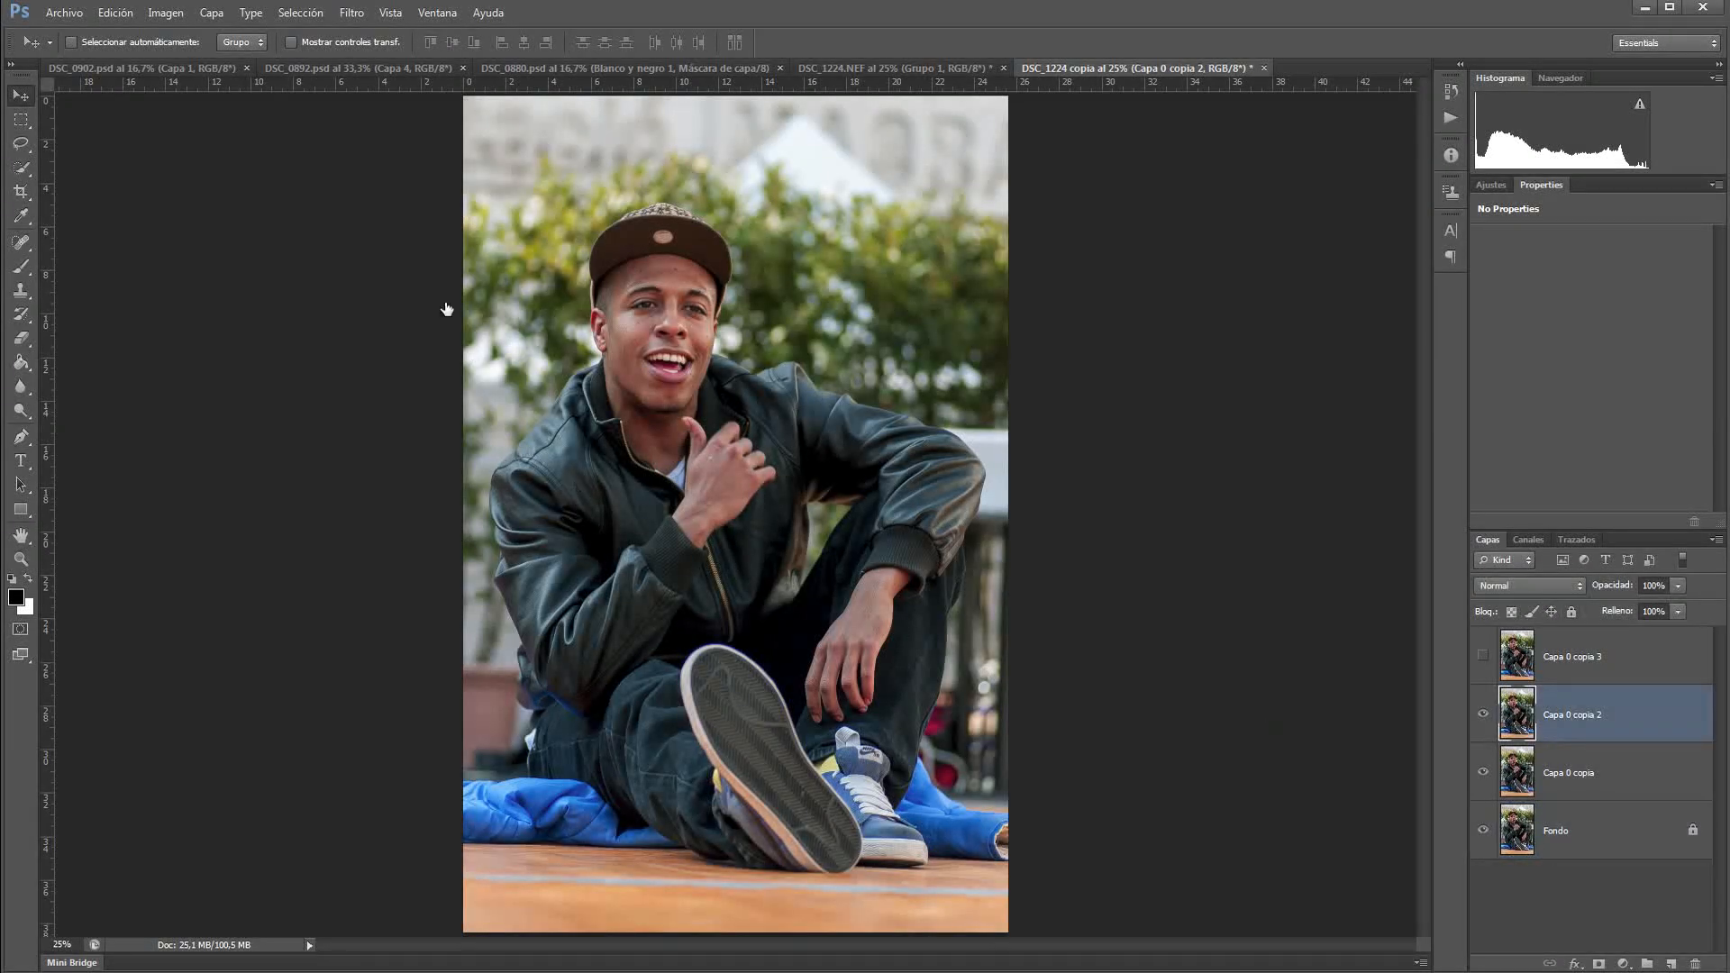
pyautogui.click(342, 16)
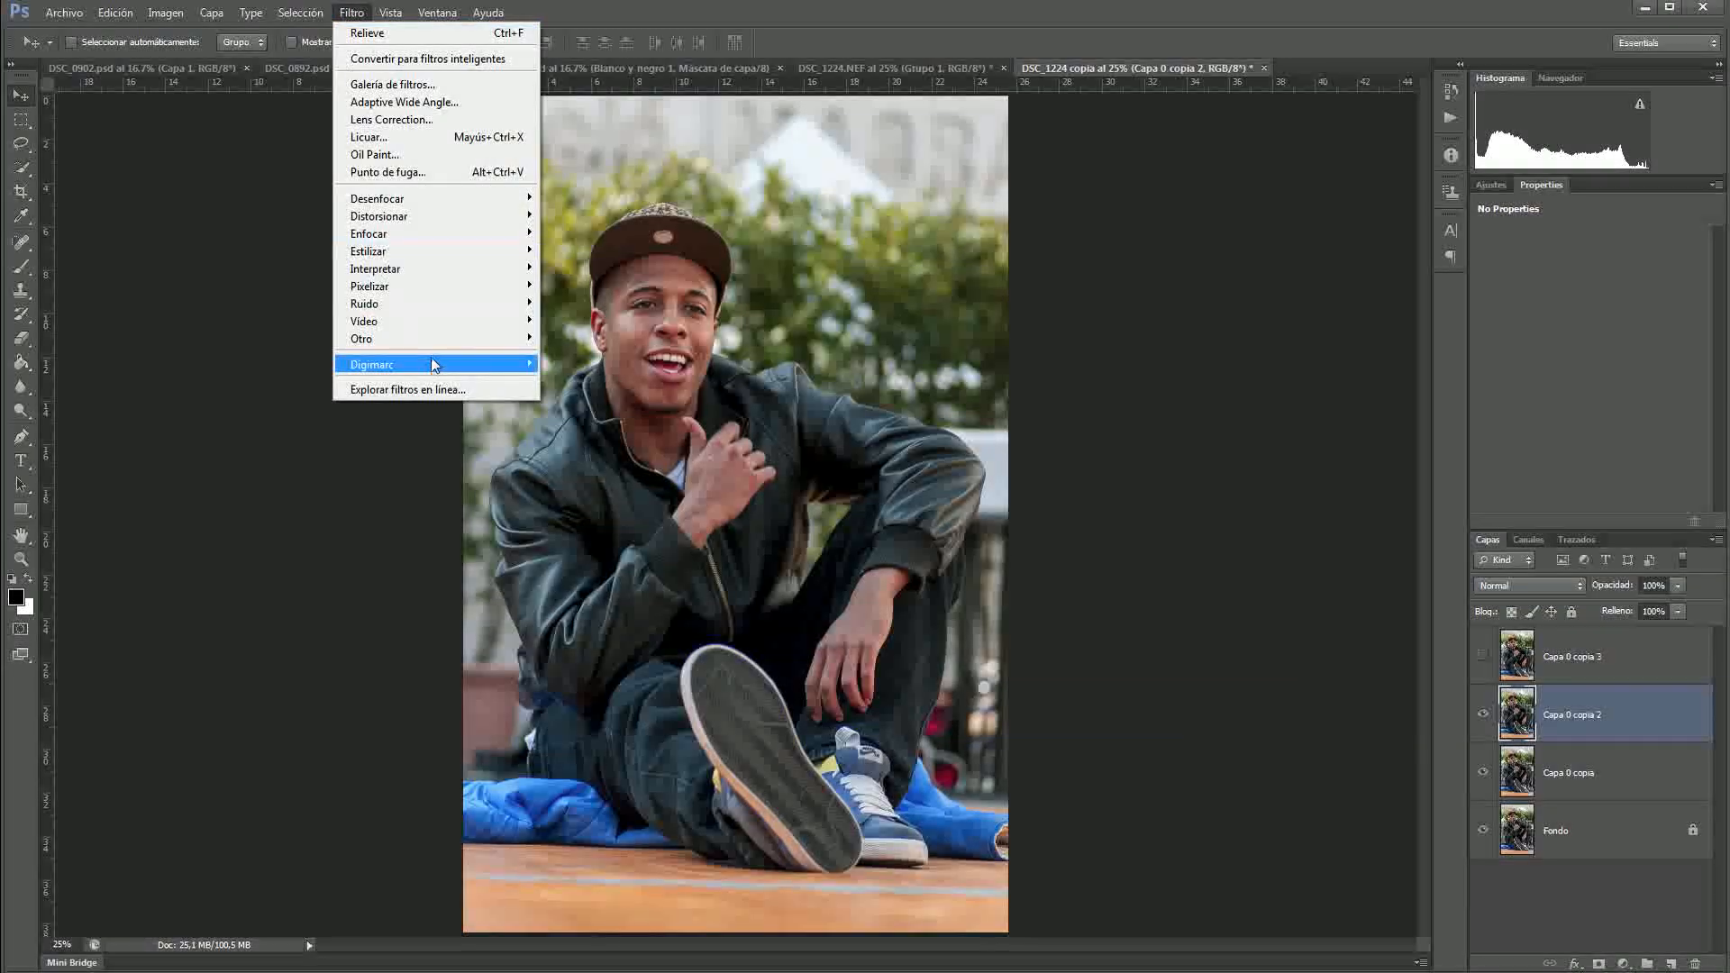
pyautogui.moveTo(426, 267)
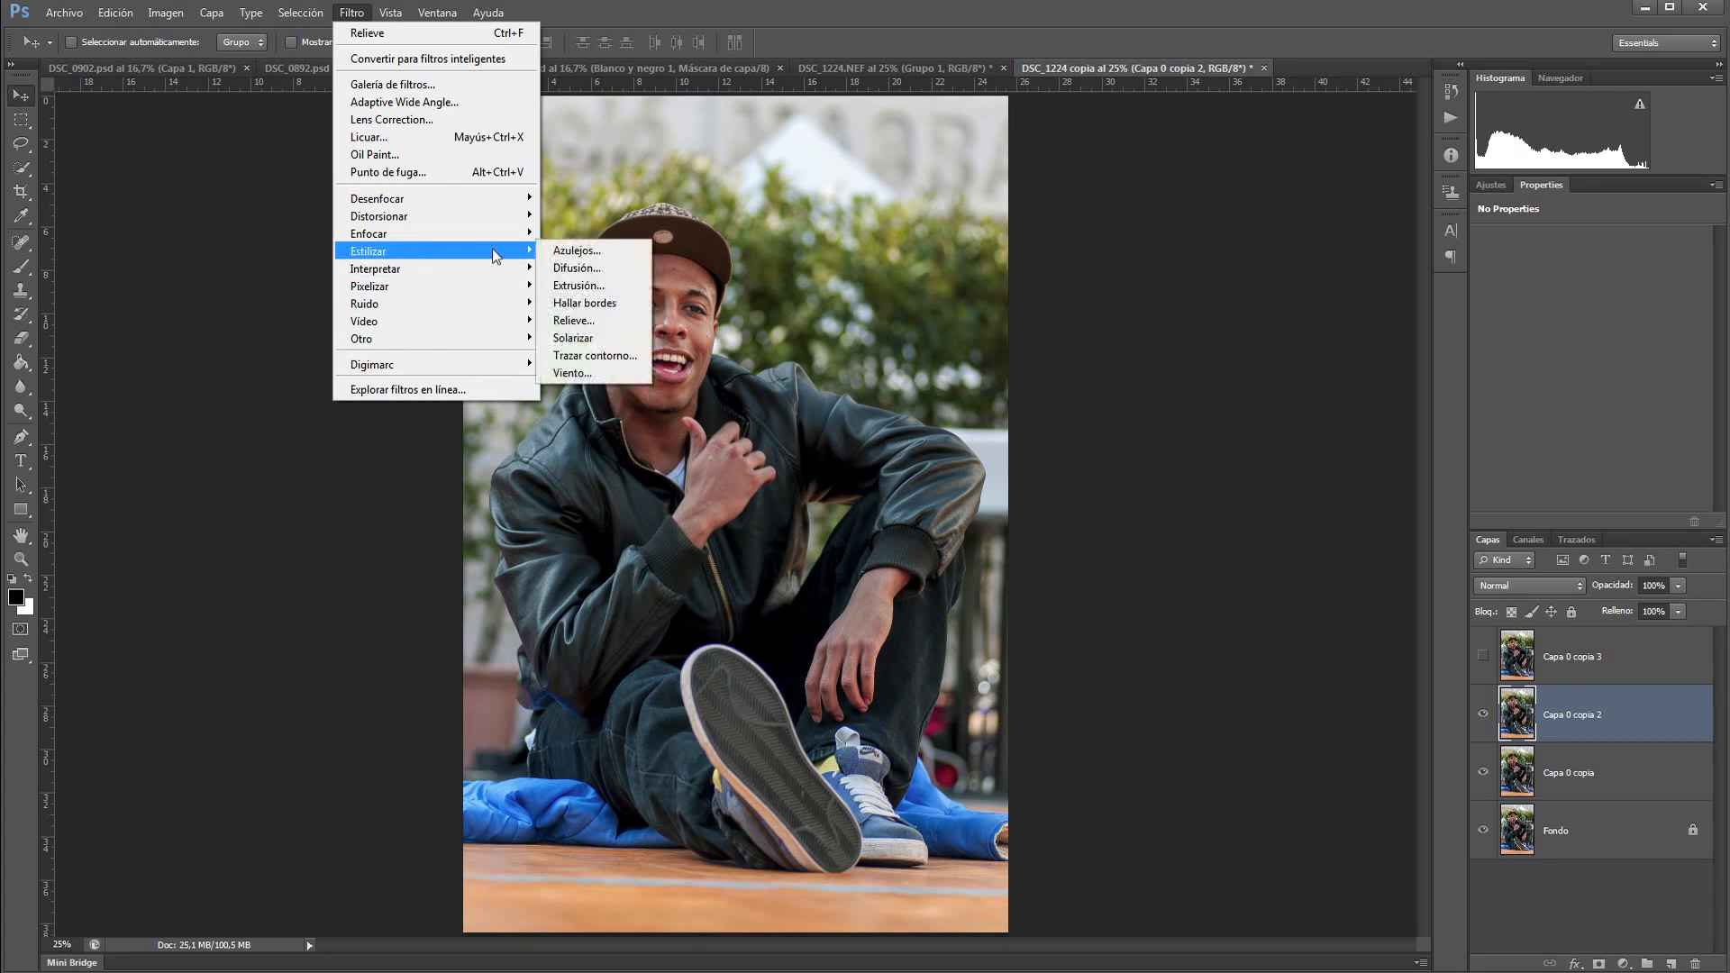
pyautogui.click(607, 321)
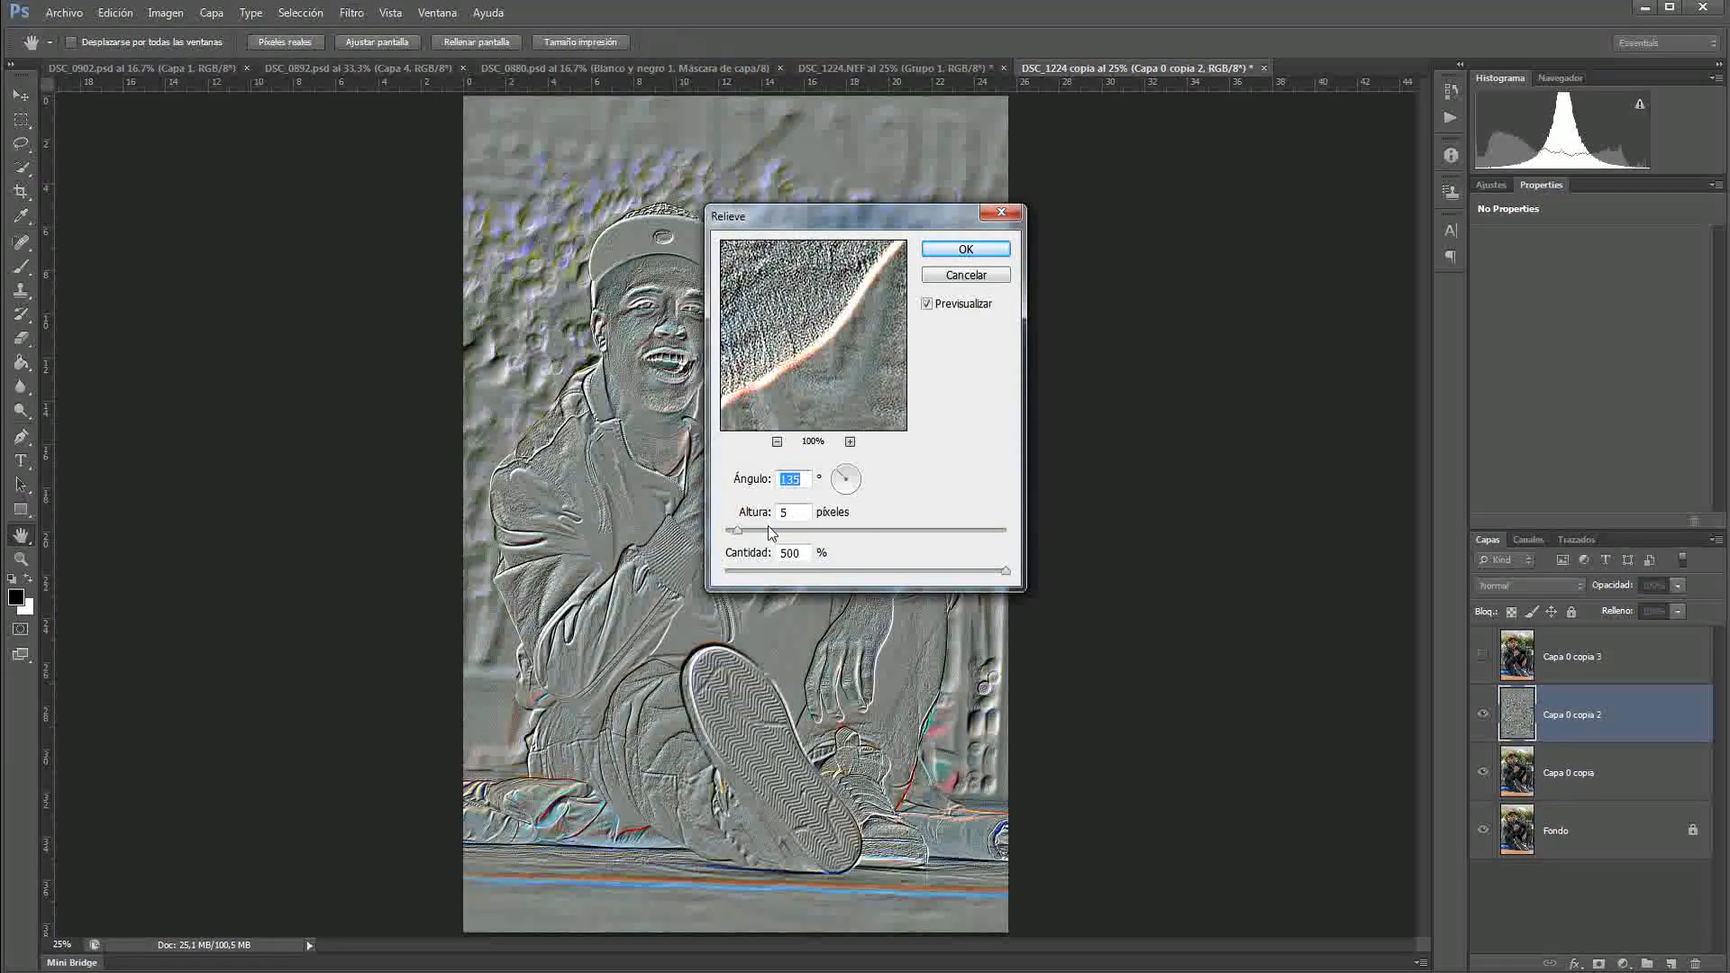
pyautogui.moveTo(745, 526); pyautogui.dragTo(730, 532)
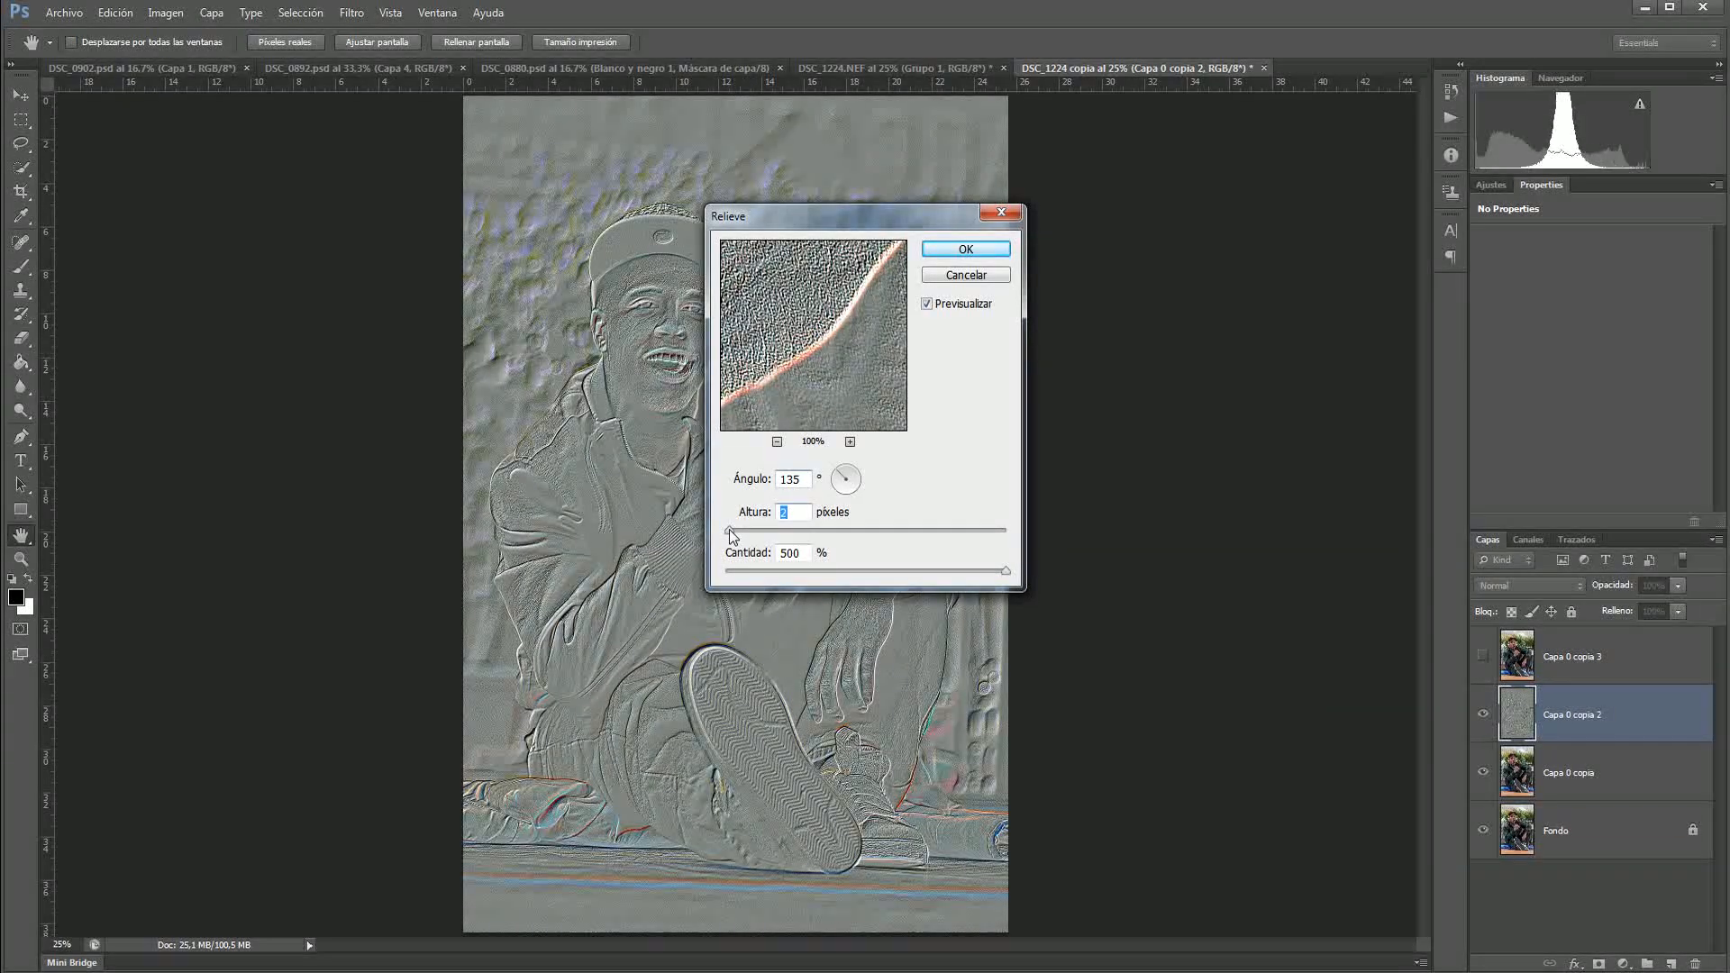
pyautogui.click(965, 250)
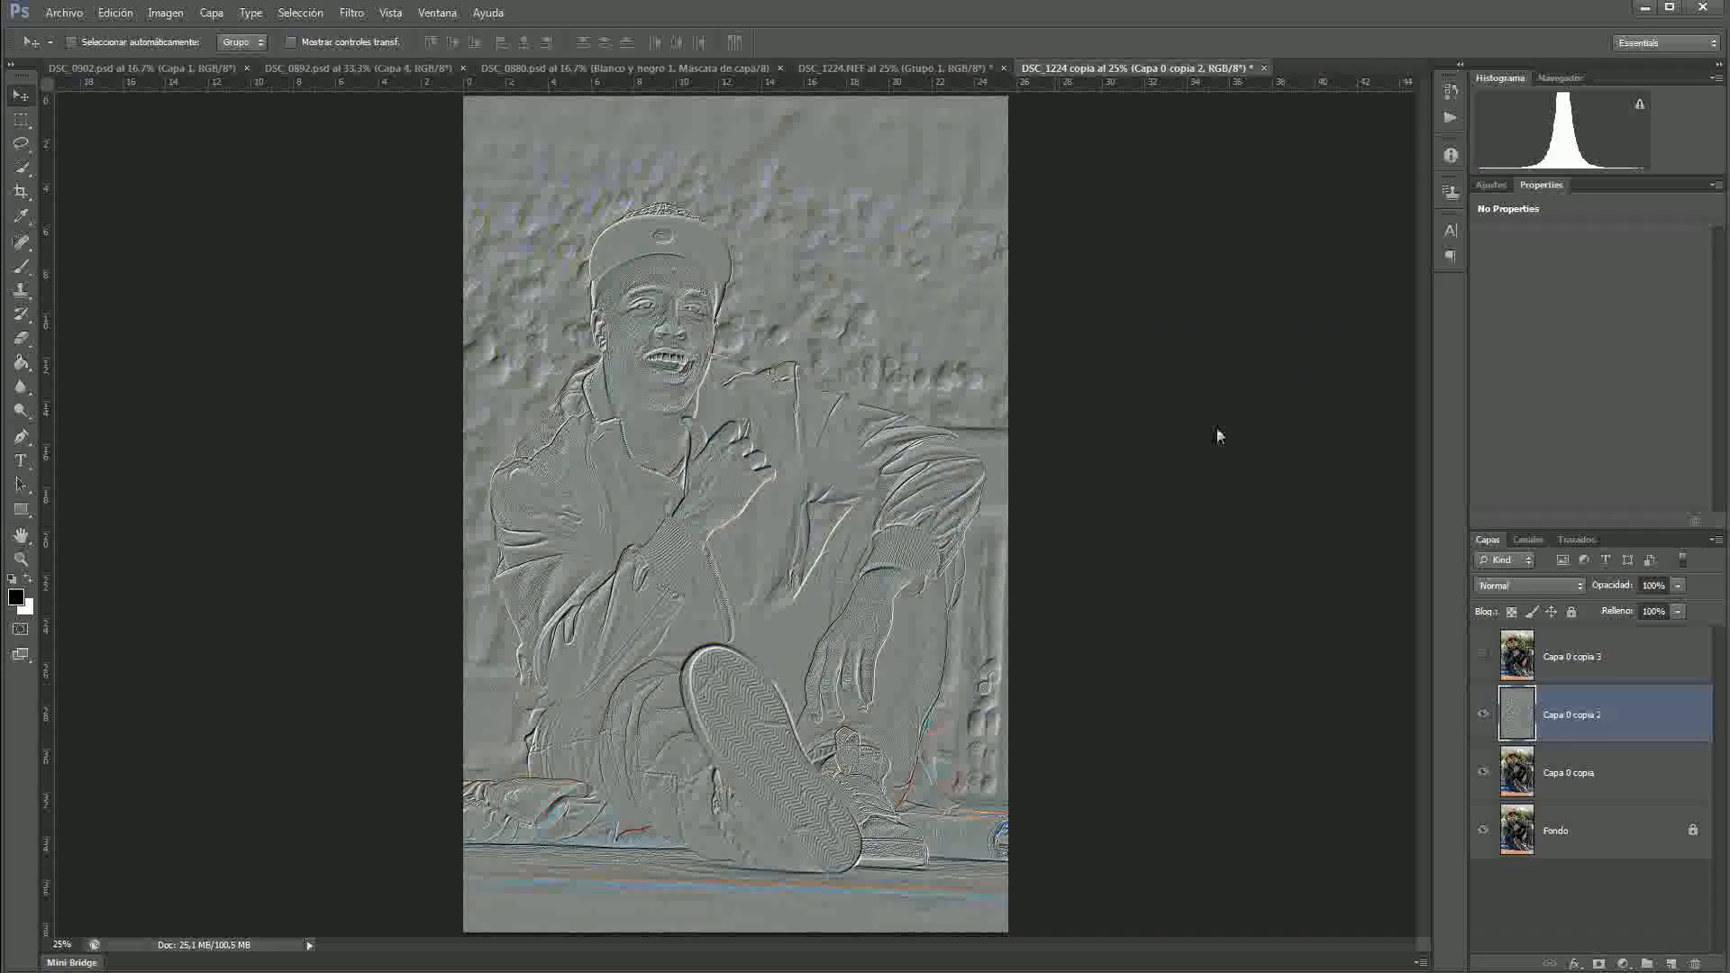
# Step: Set the embossed Capa 0 copia 2 layer to Luz suave and compare the photo with and without that layer, leaving it visible
pyautogui.click(1521, 587)
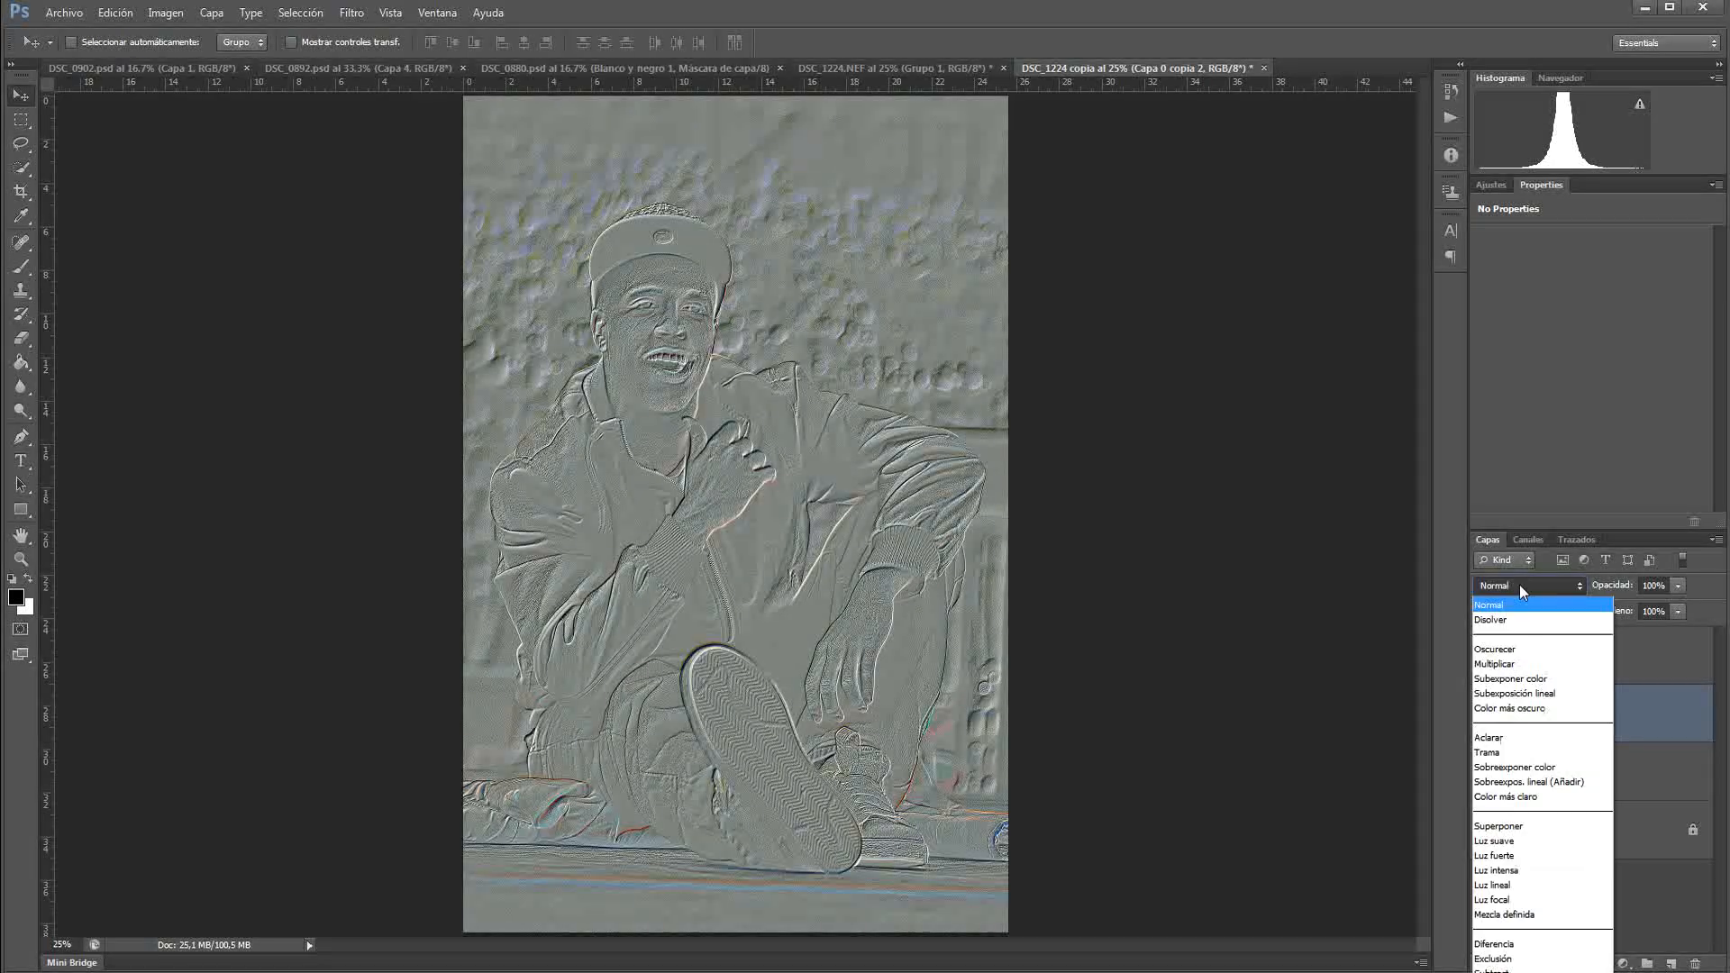
pyautogui.click(1521, 844)
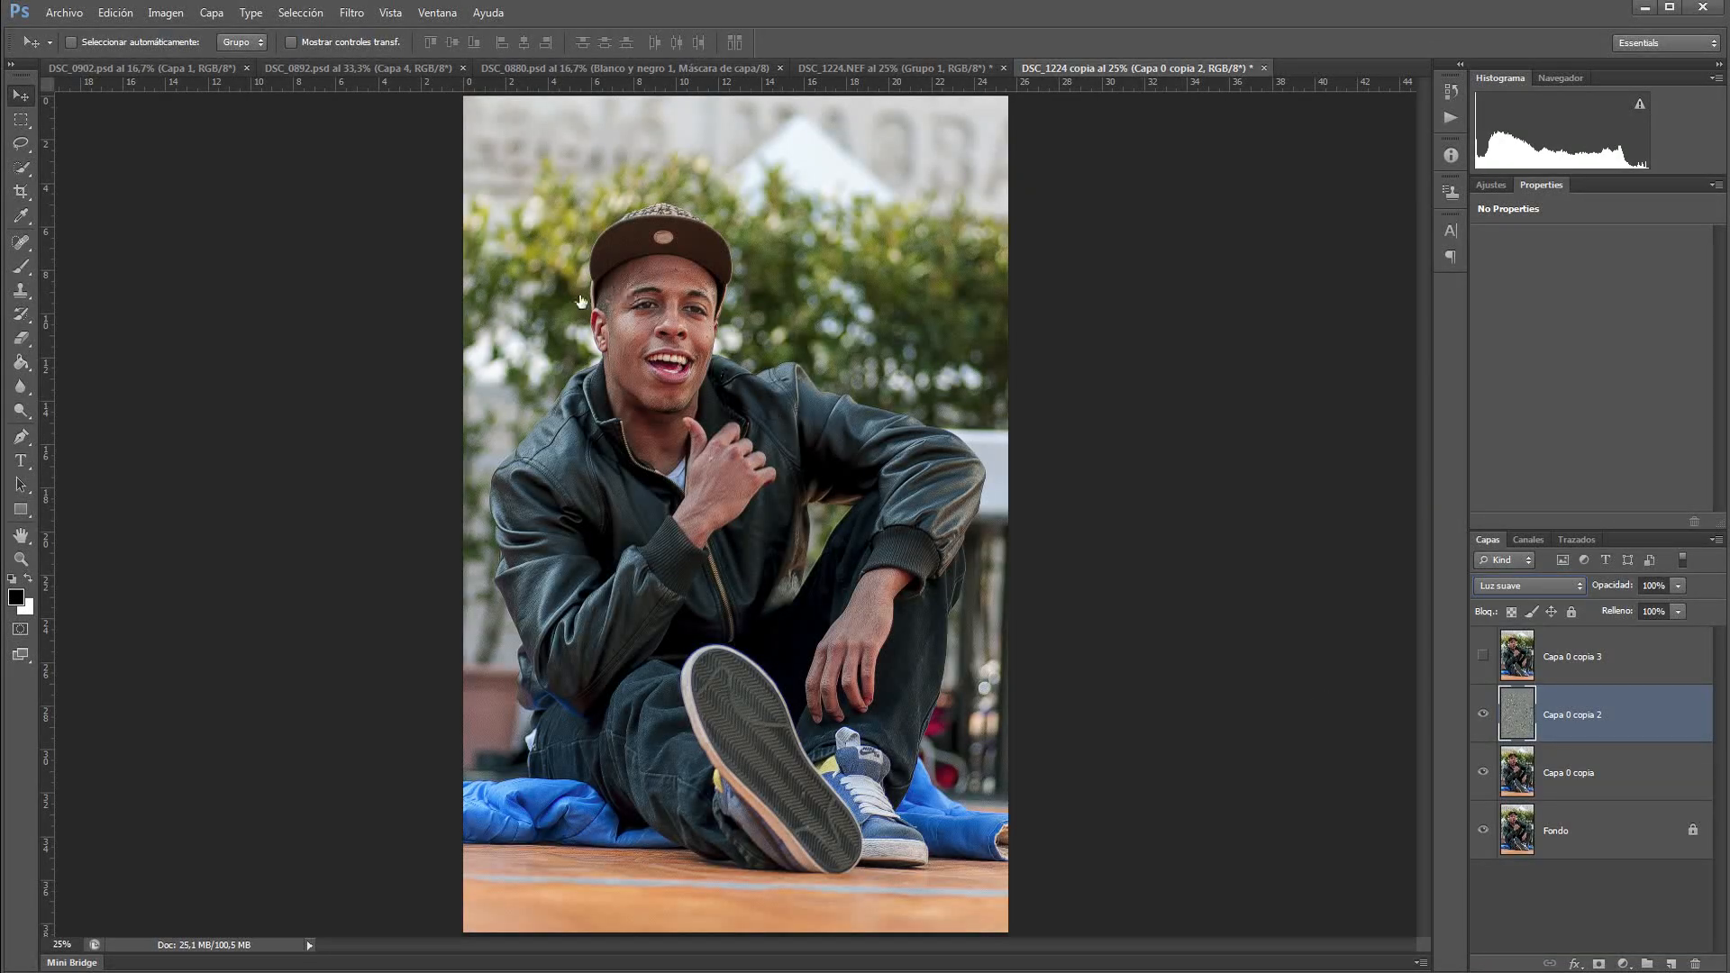
pyautogui.click(1483, 717)
pyautogui.click(1483, 716)
# Step: Select the Capa 0 copia 3 layer and make it visible again
pyautogui.click(1588, 665)
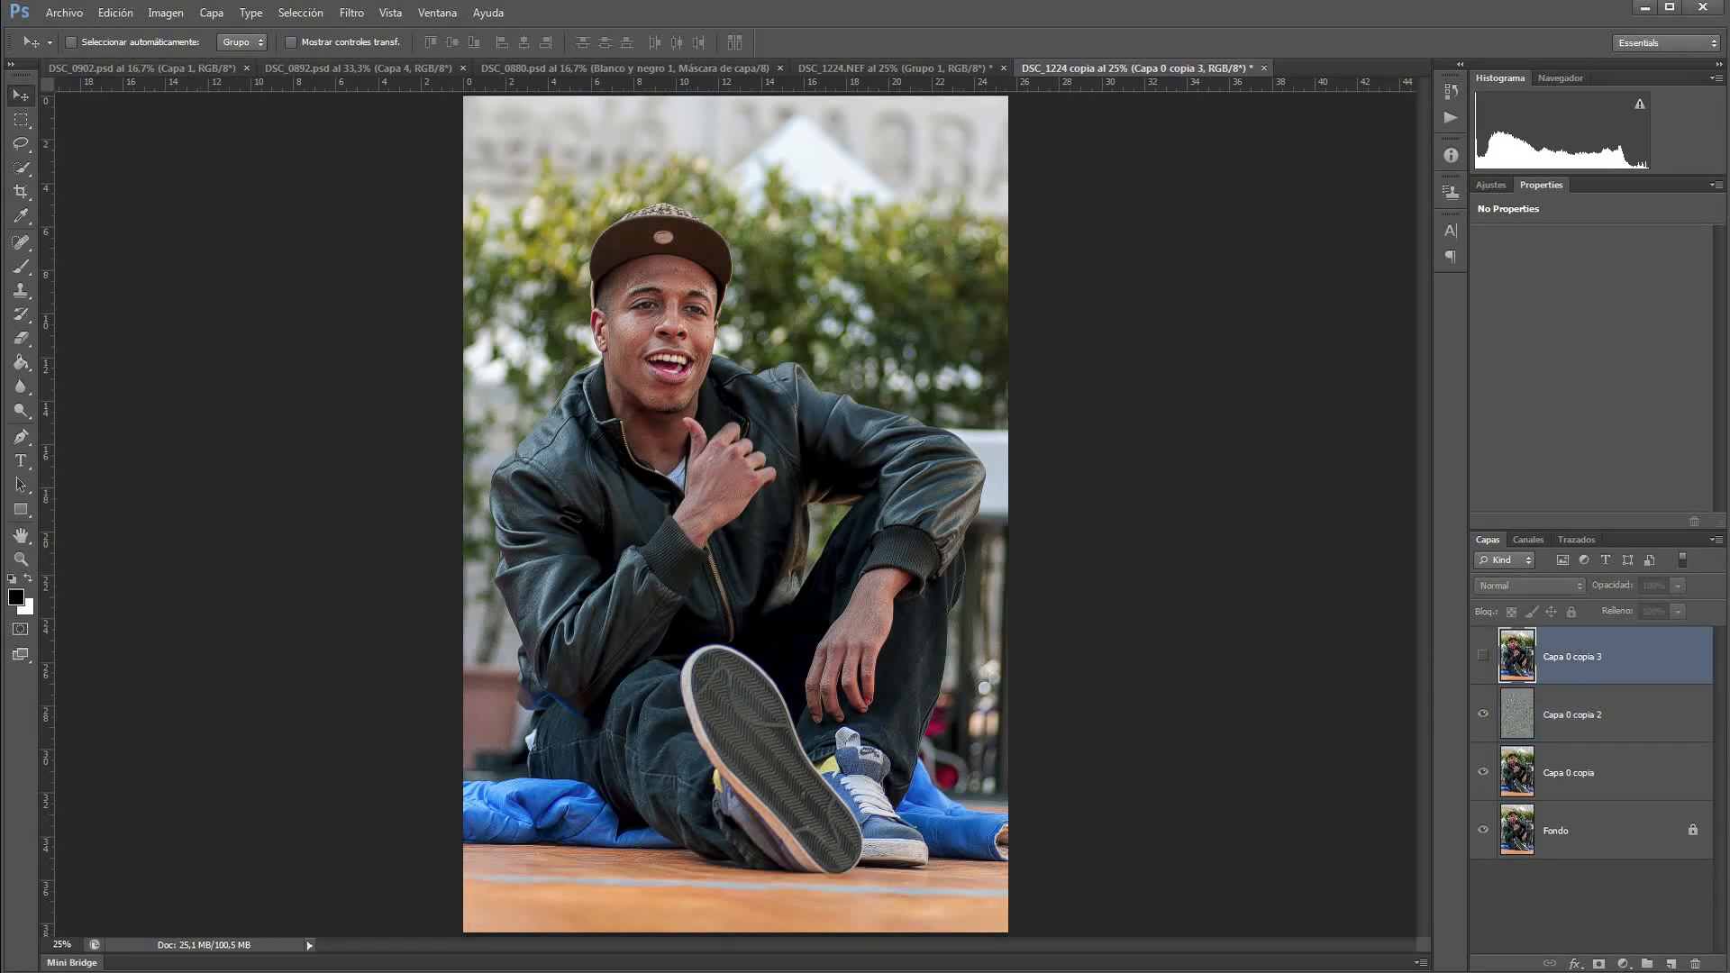
pyautogui.click(162, 14)
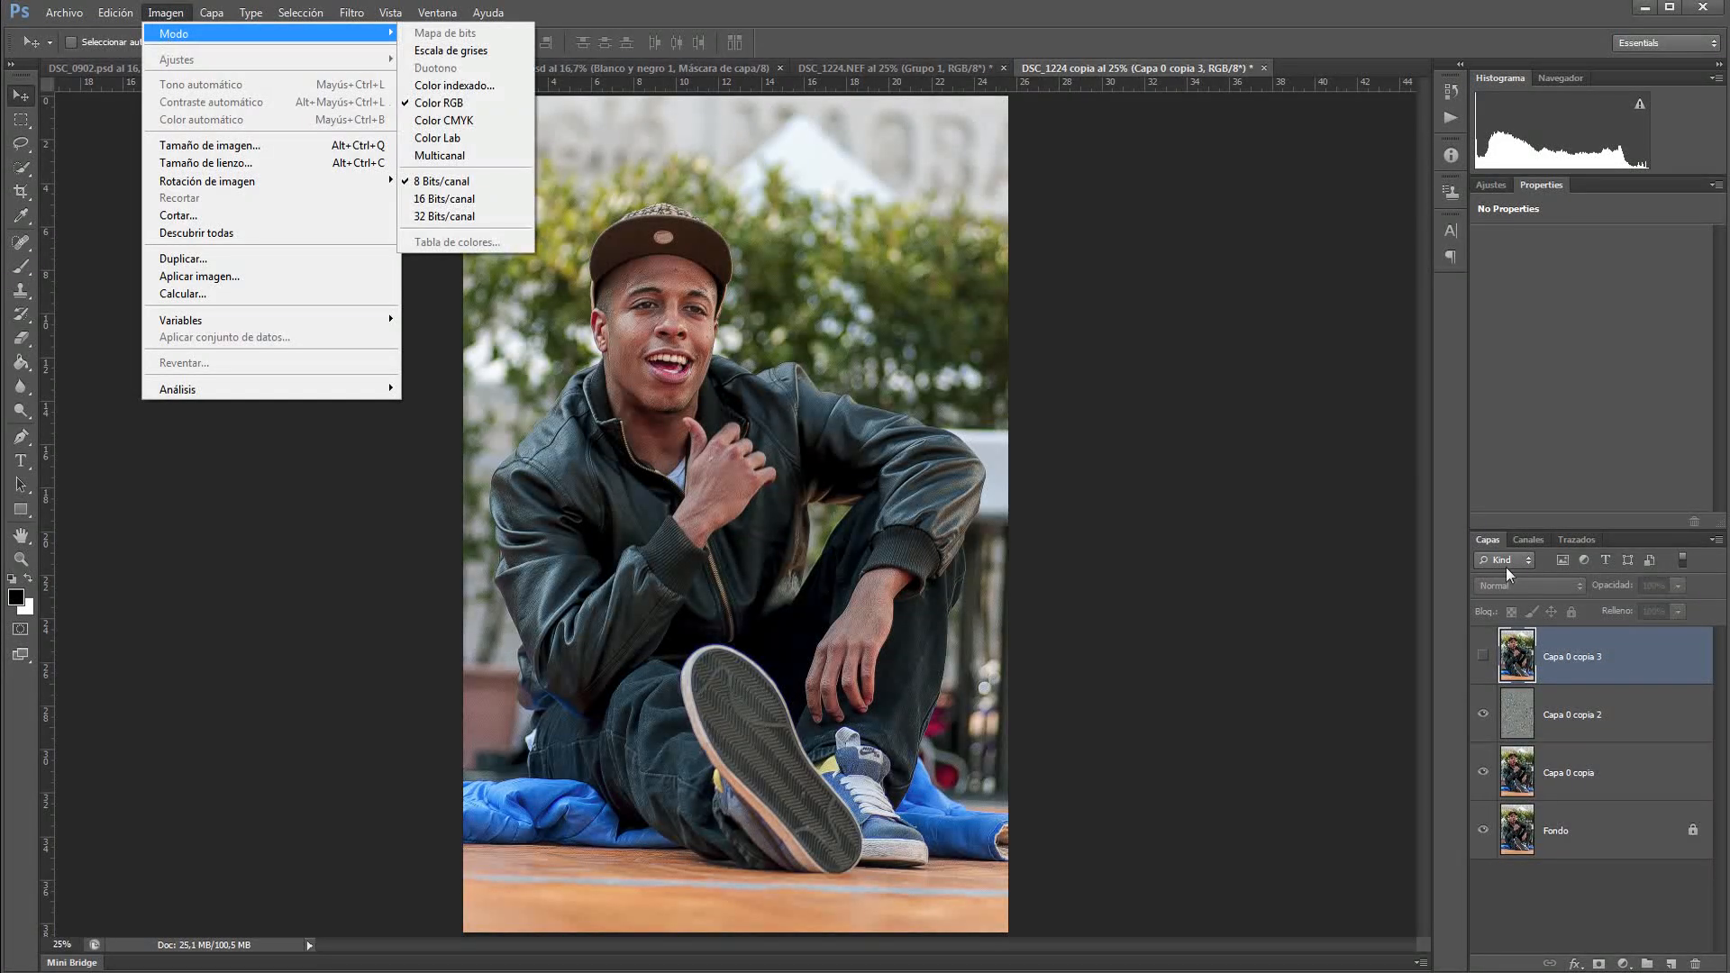
pyautogui.click(1485, 651)
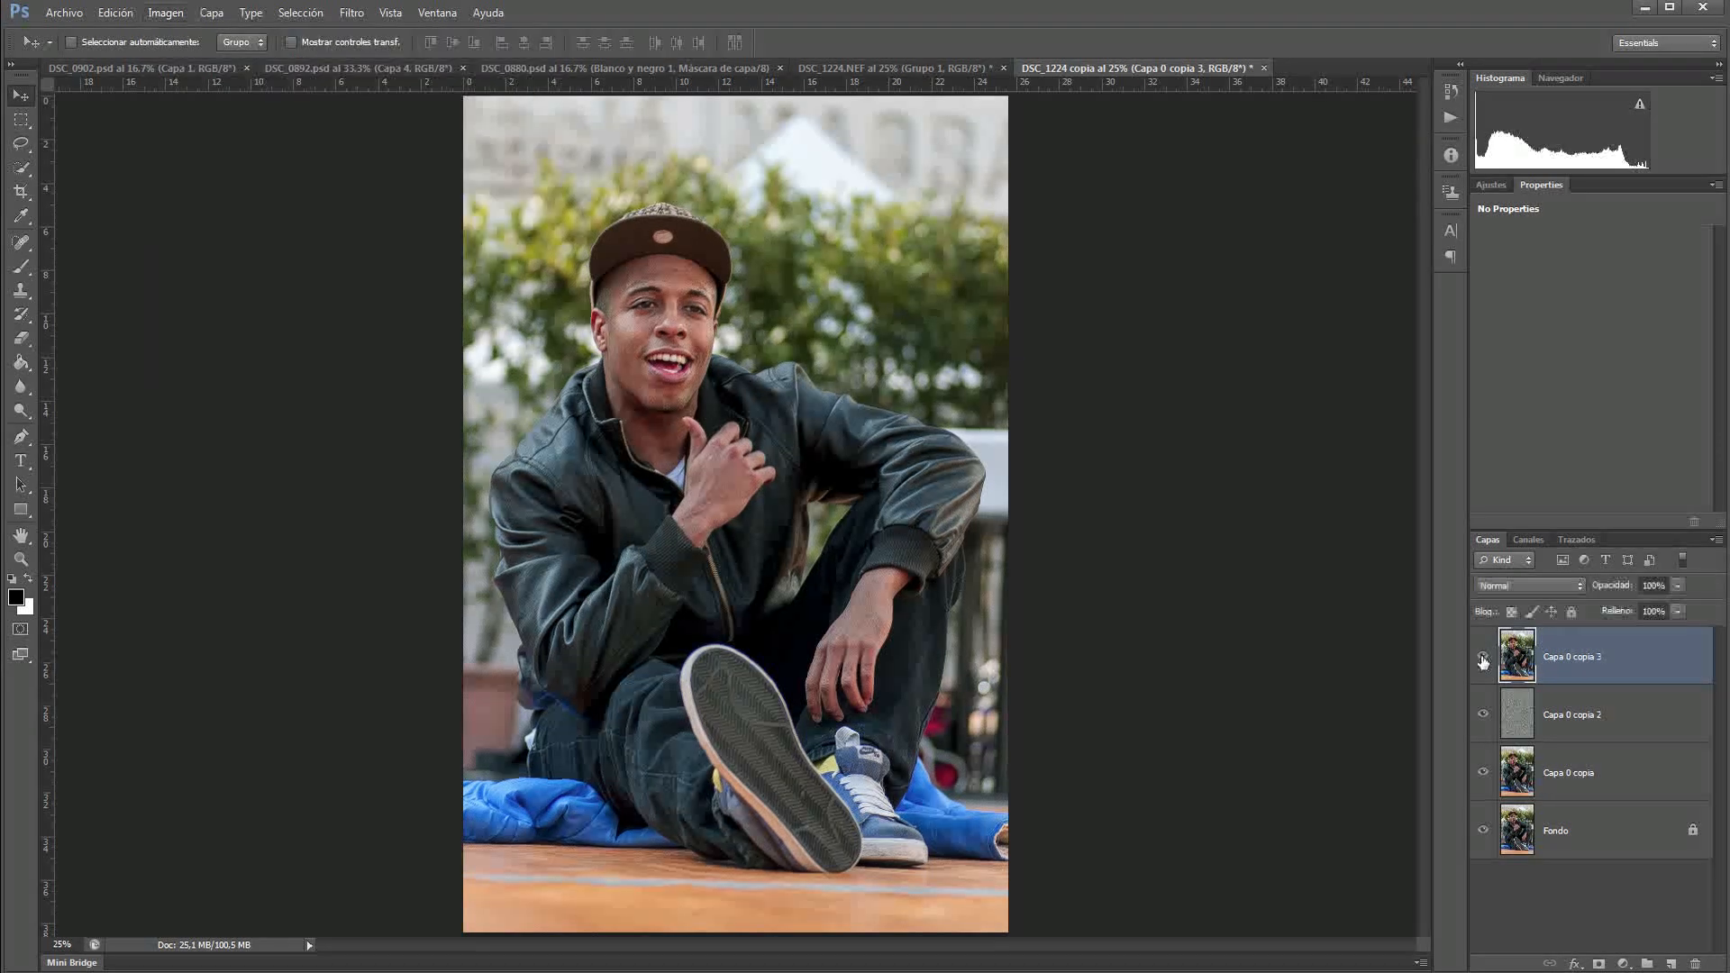
# Step: Convert Capa 0 copia 3 to black and white with the Blanco y negro adjustment, using Rojos 130% and Amarillos 64%
pyautogui.click(164, 16)
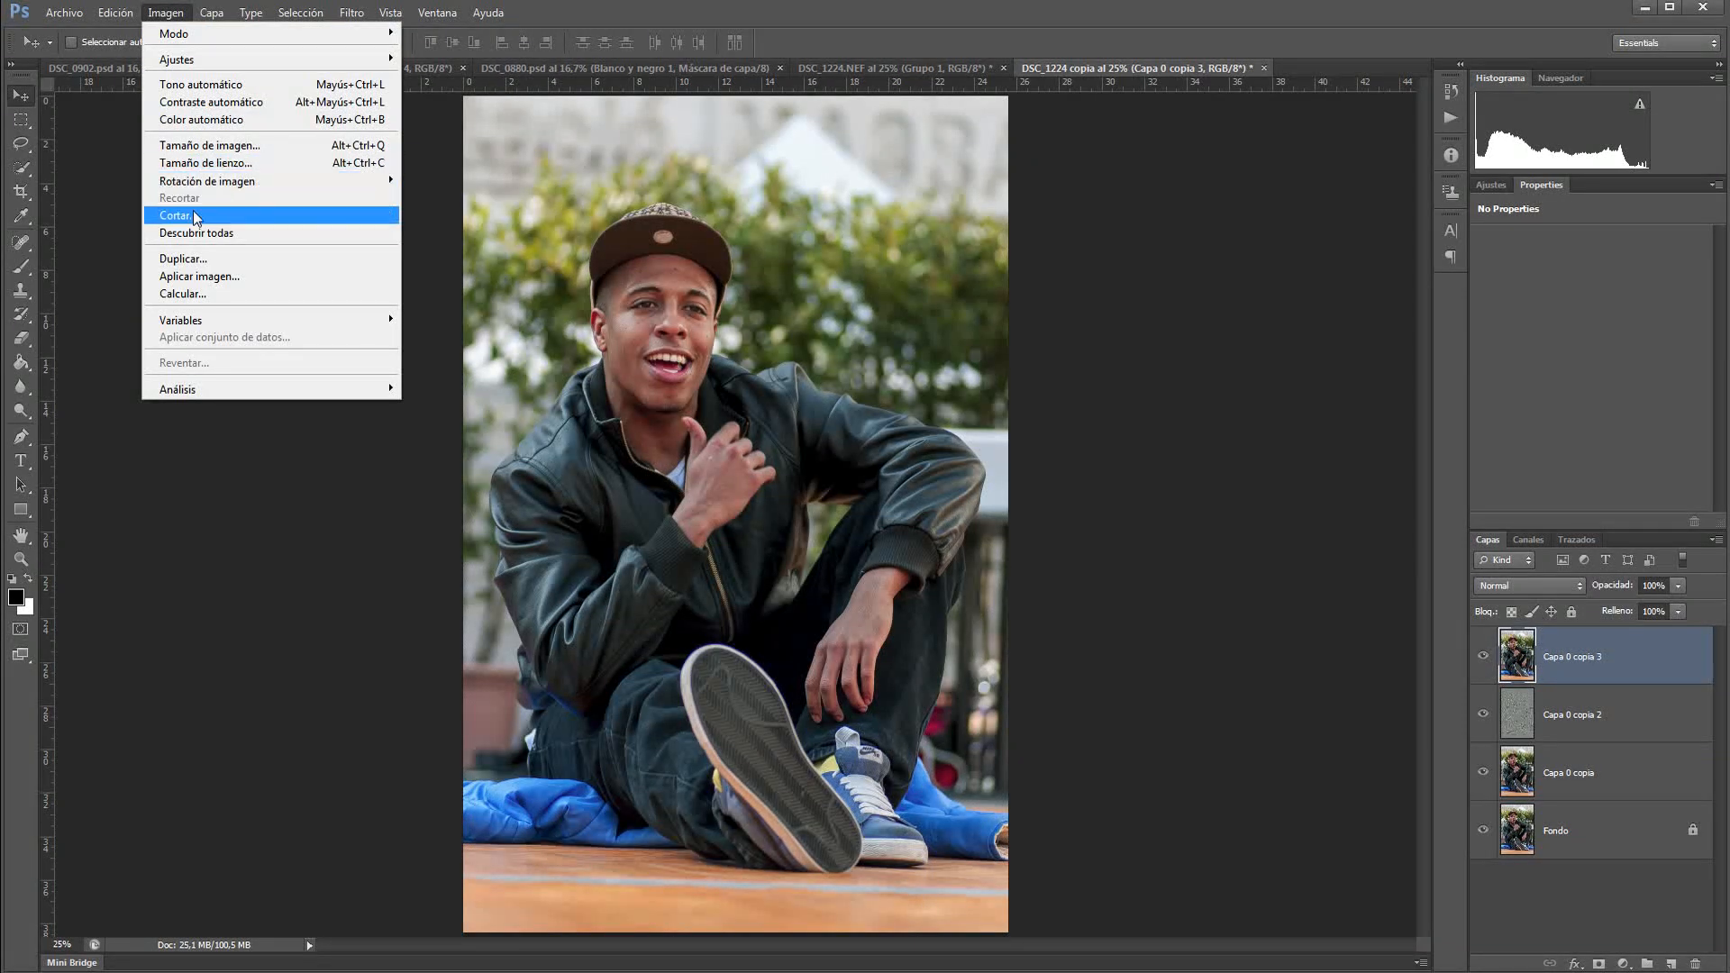
pyautogui.moveTo(192, 60)
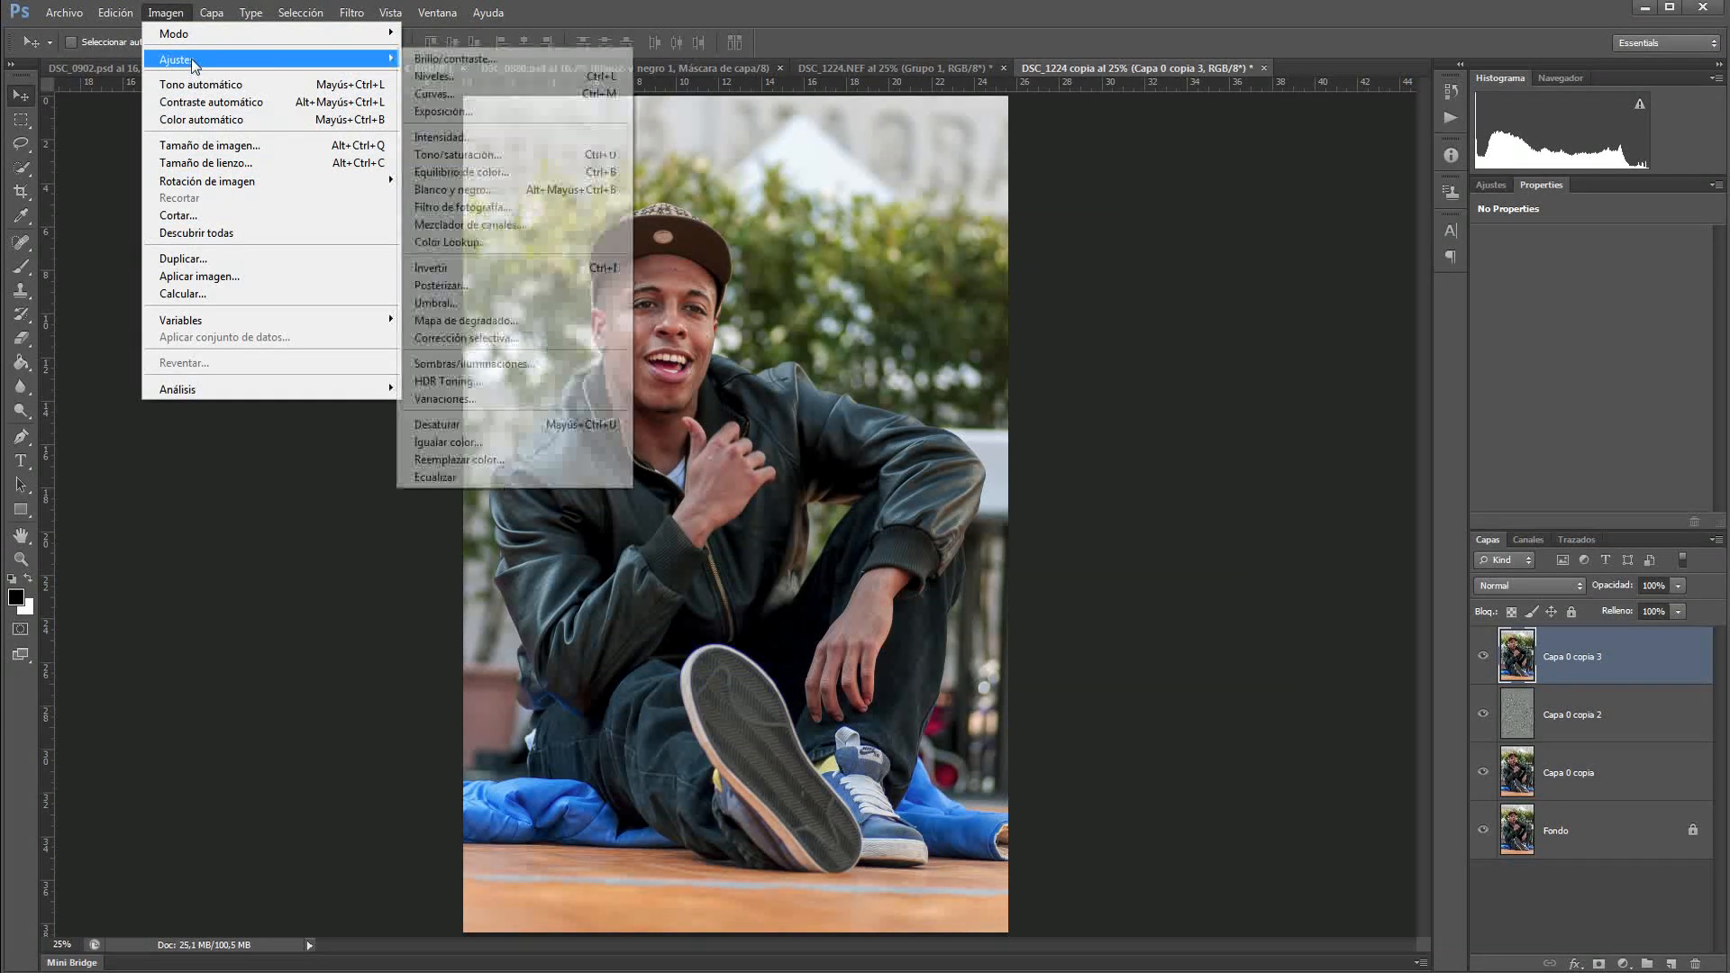
pyautogui.click(495, 192)
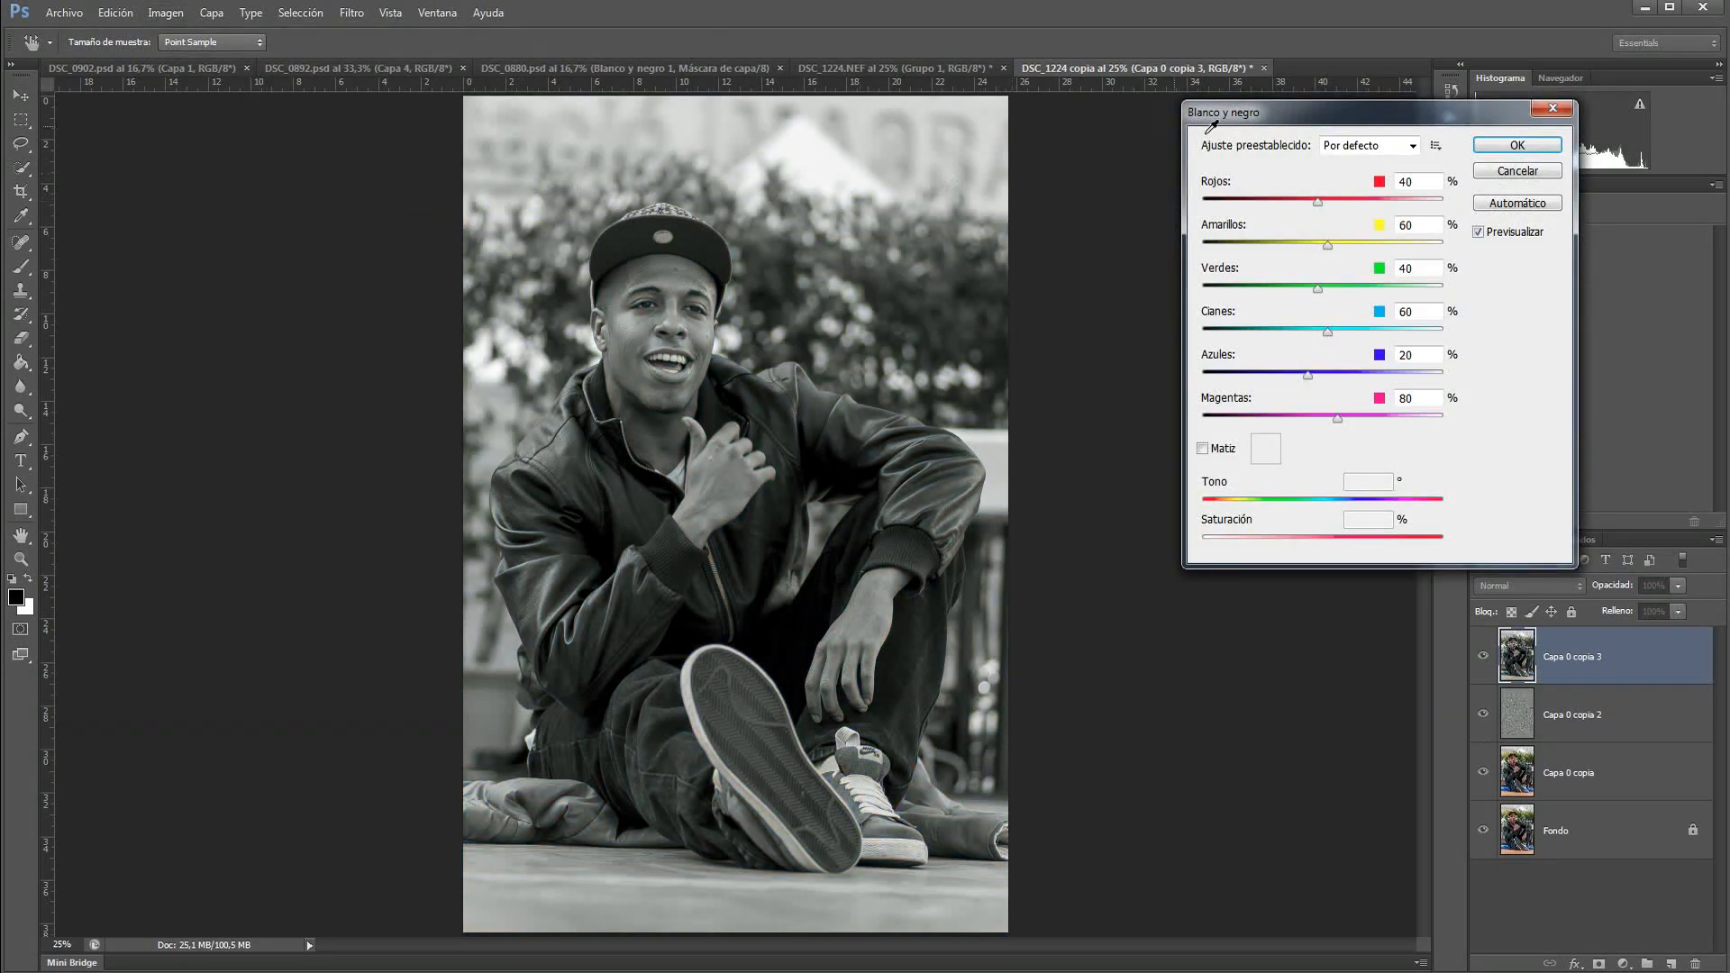
pyautogui.moveTo(1308, 108); pyautogui.dragTo(1193, 171)
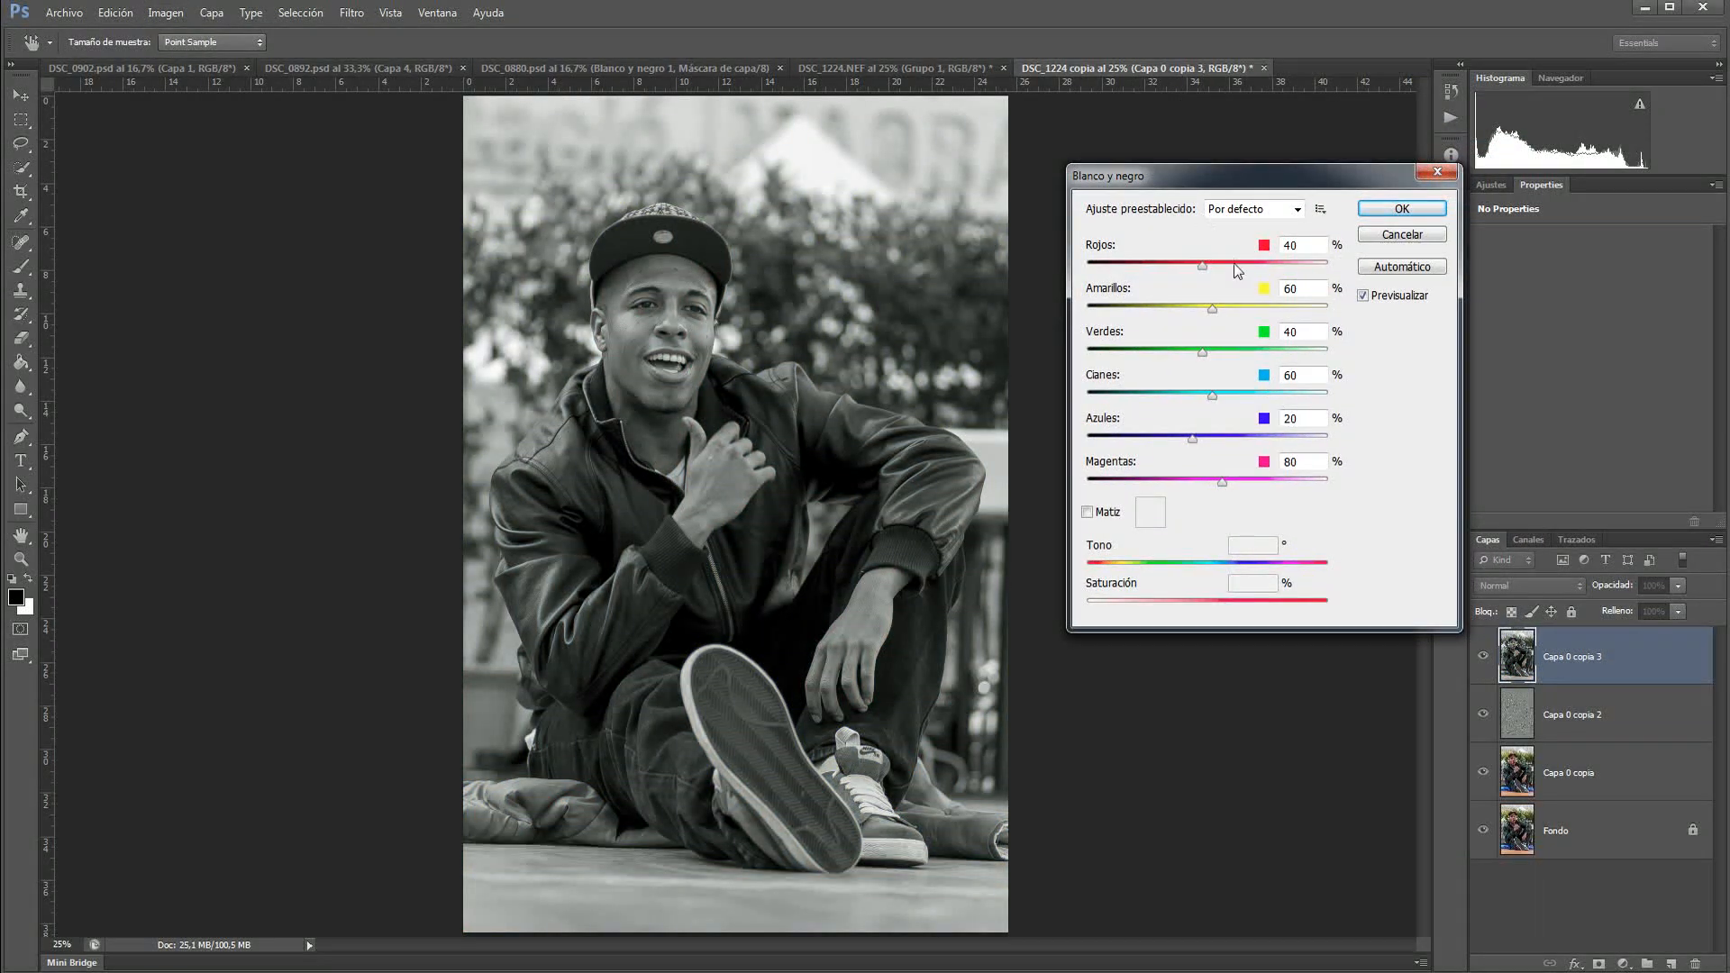
pyautogui.moveTo(1203, 263); pyautogui.dragTo(1224, 308)
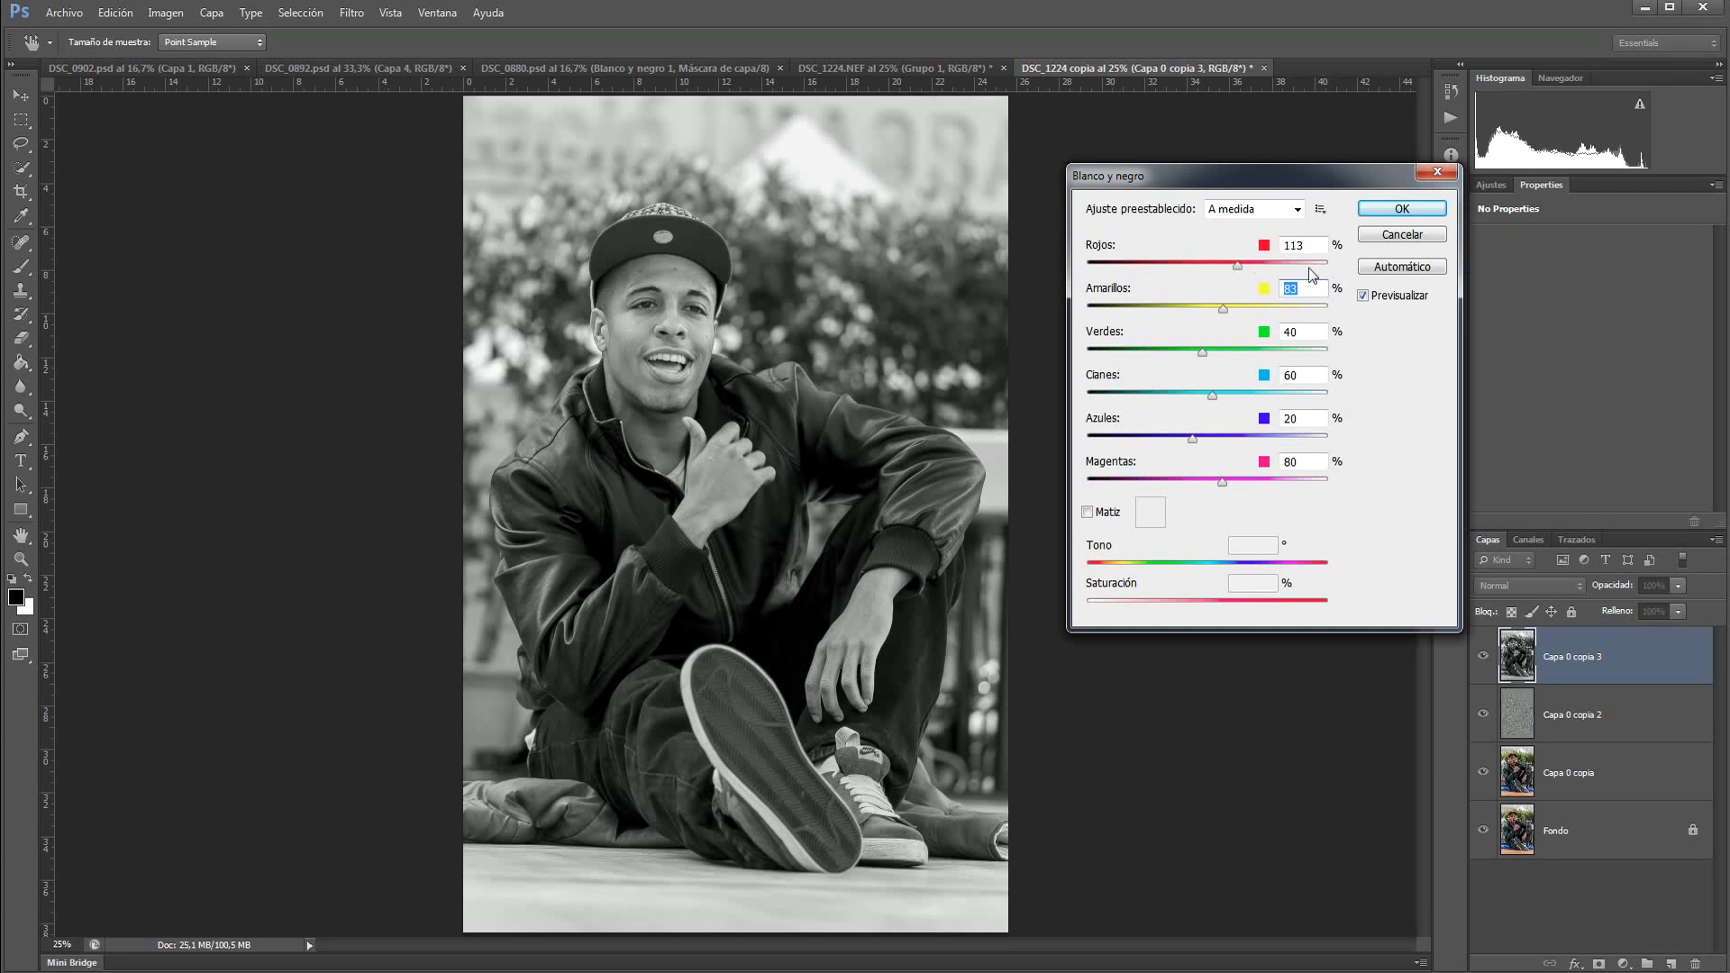
pyautogui.click(1364, 296)
pyautogui.click(1364, 296)
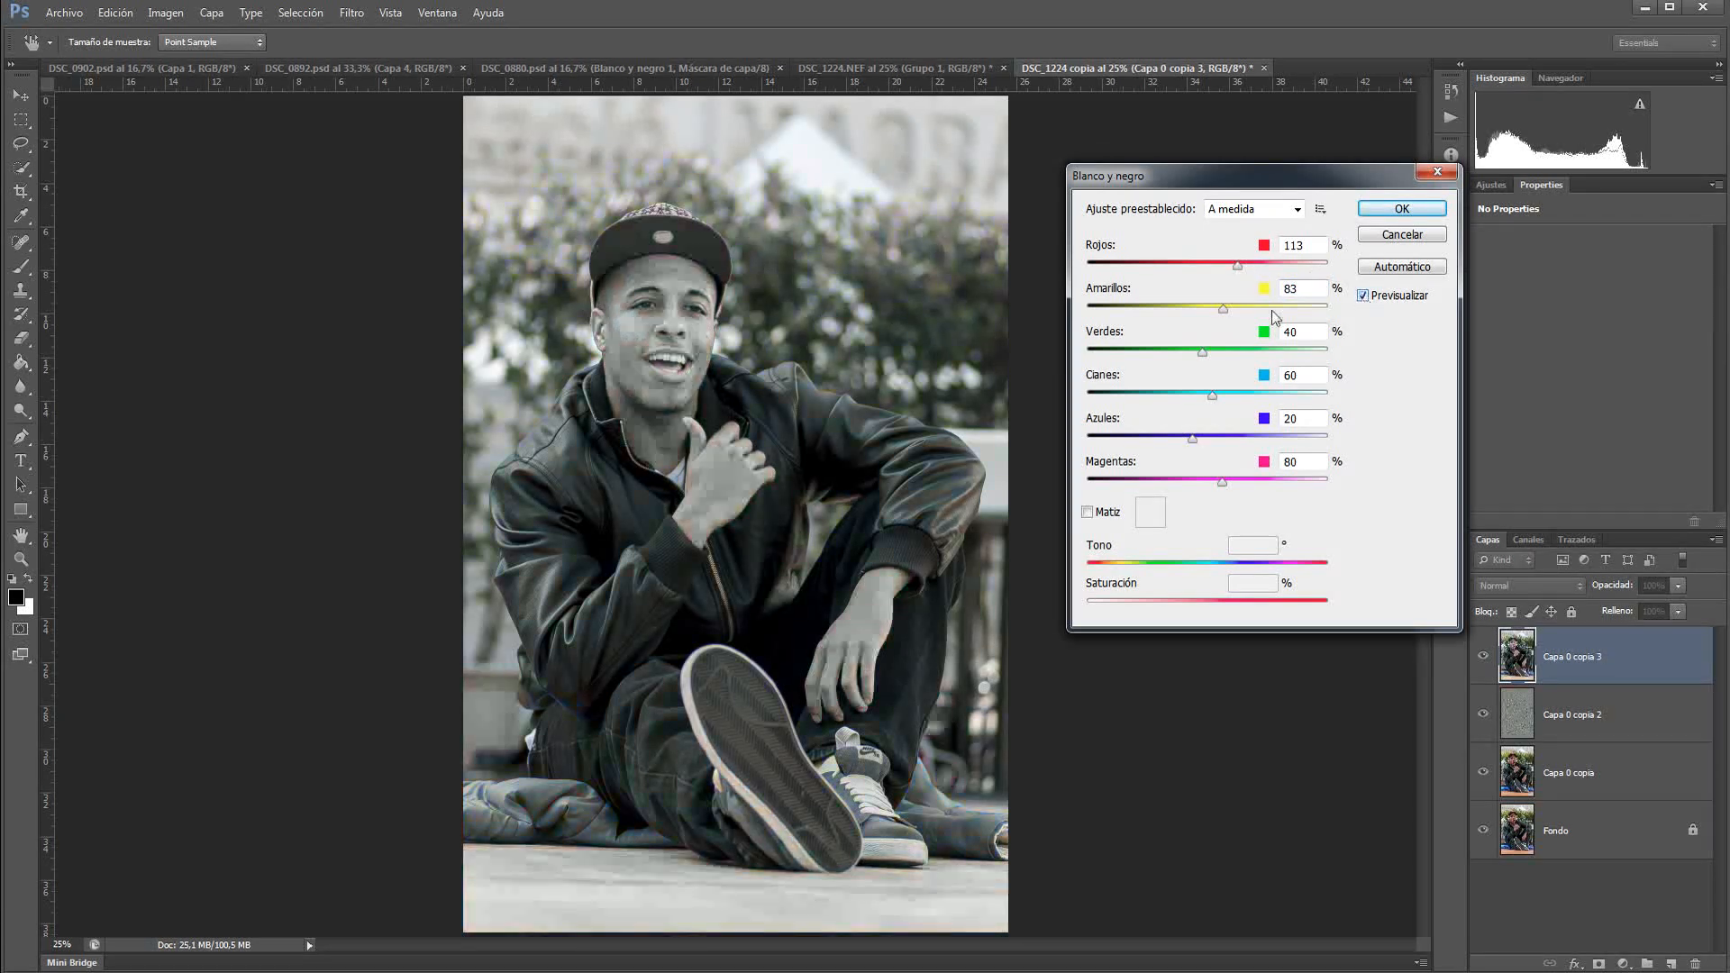
pyautogui.moveTo(1223, 306); pyautogui.dragTo(1246, 263)
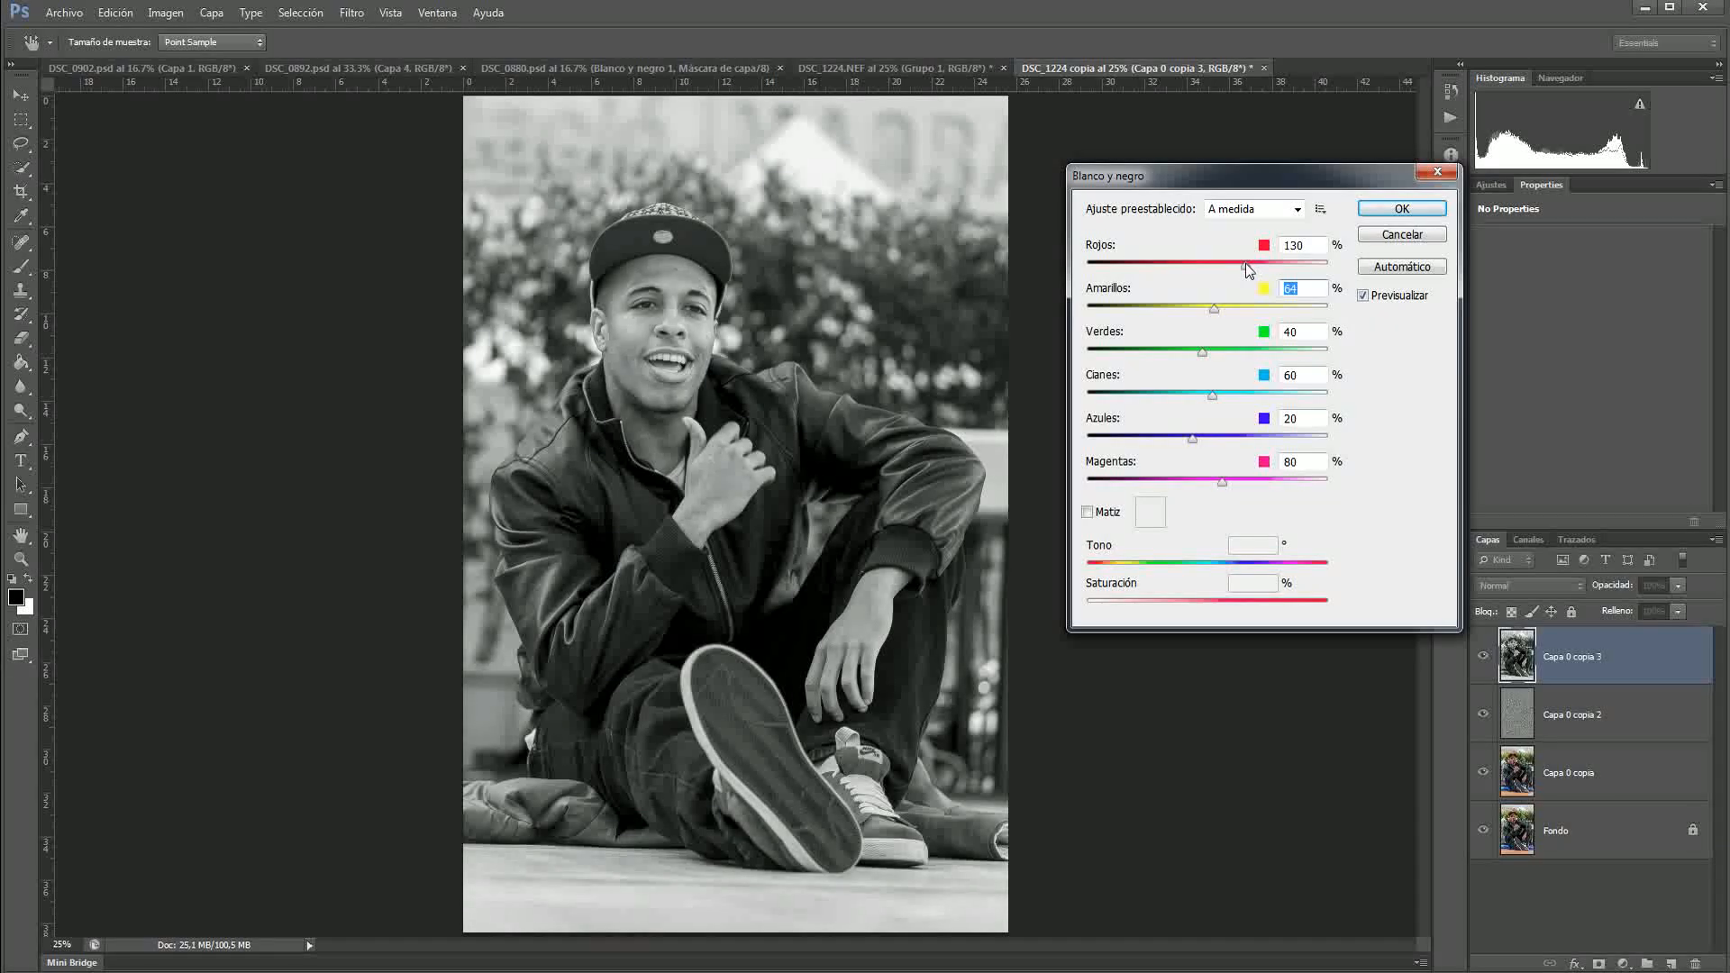
pyautogui.click(1393, 212)
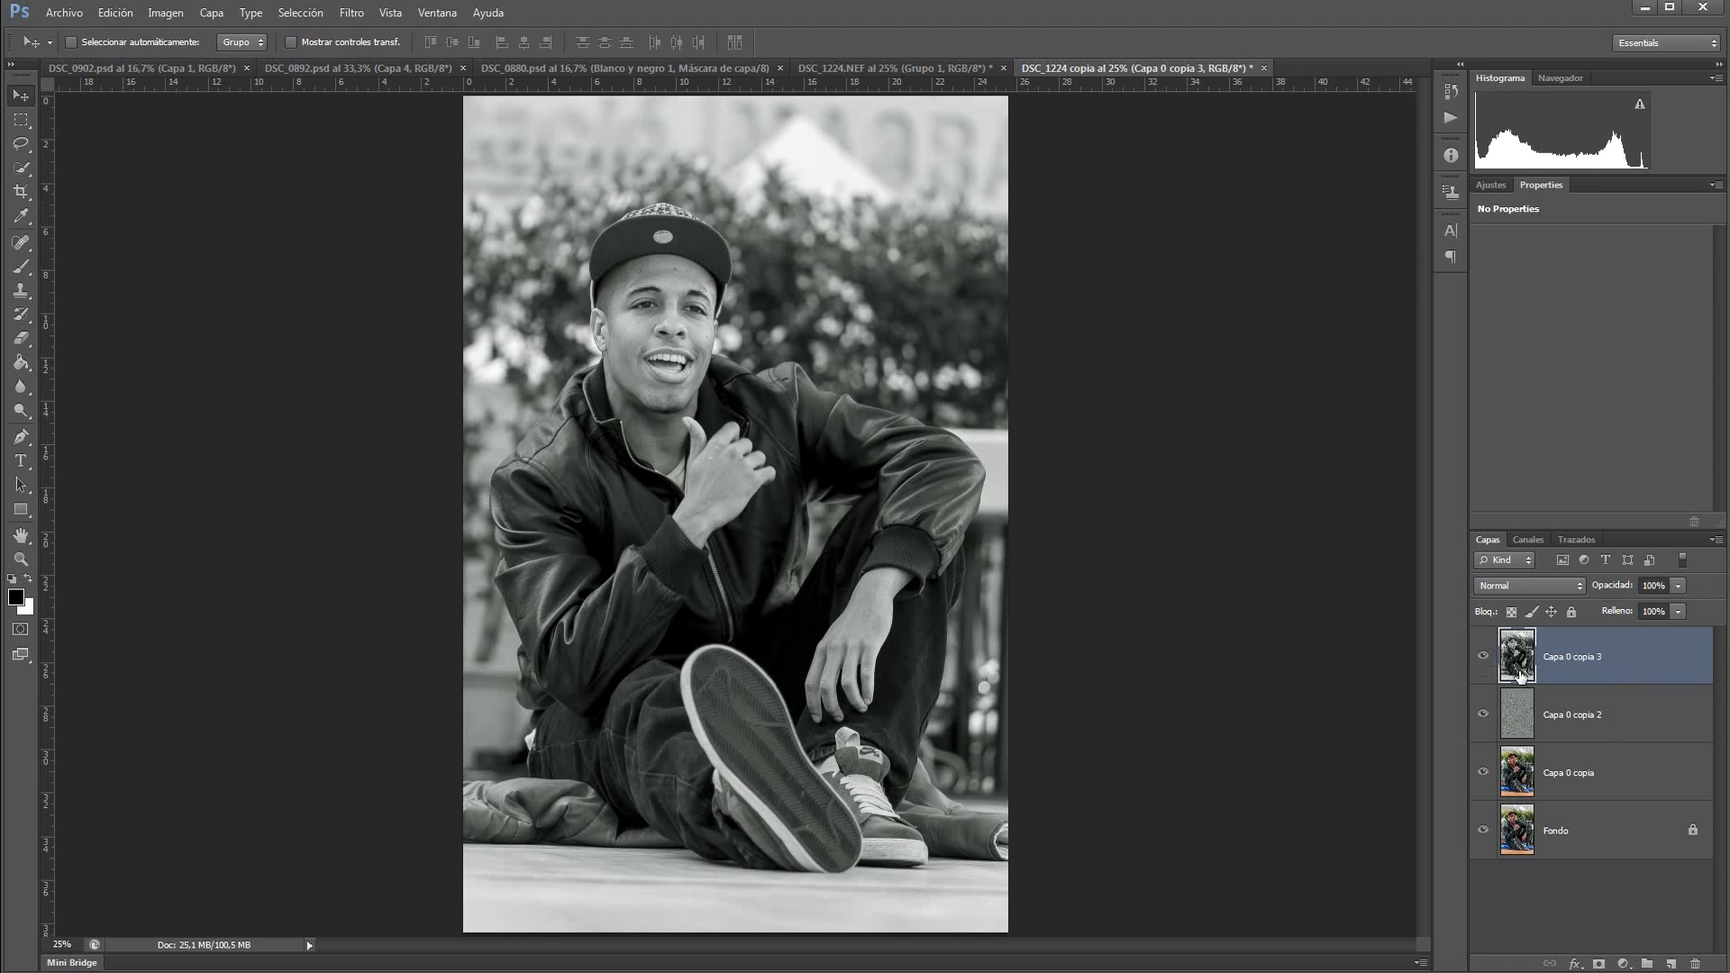
# Step: Set the black-and-white Capa 0 copia 3 layer's blending mode to Luz suave
pyautogui.click(1558, 586)
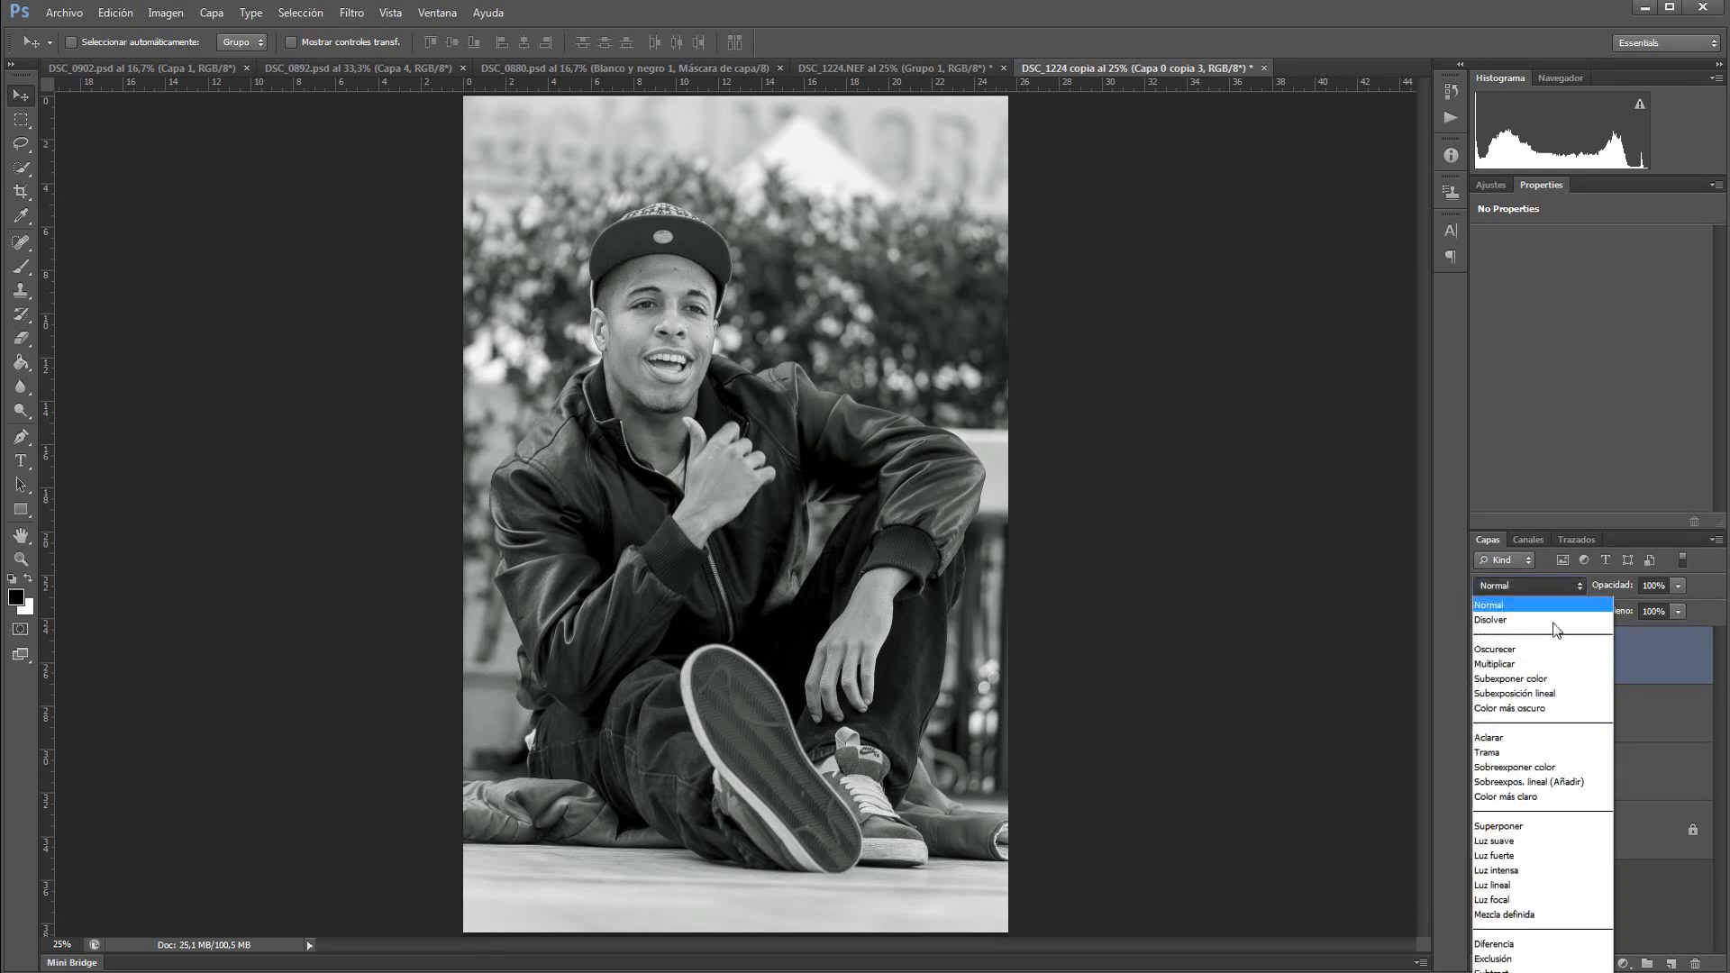
pyautogui.click(1517, 840)
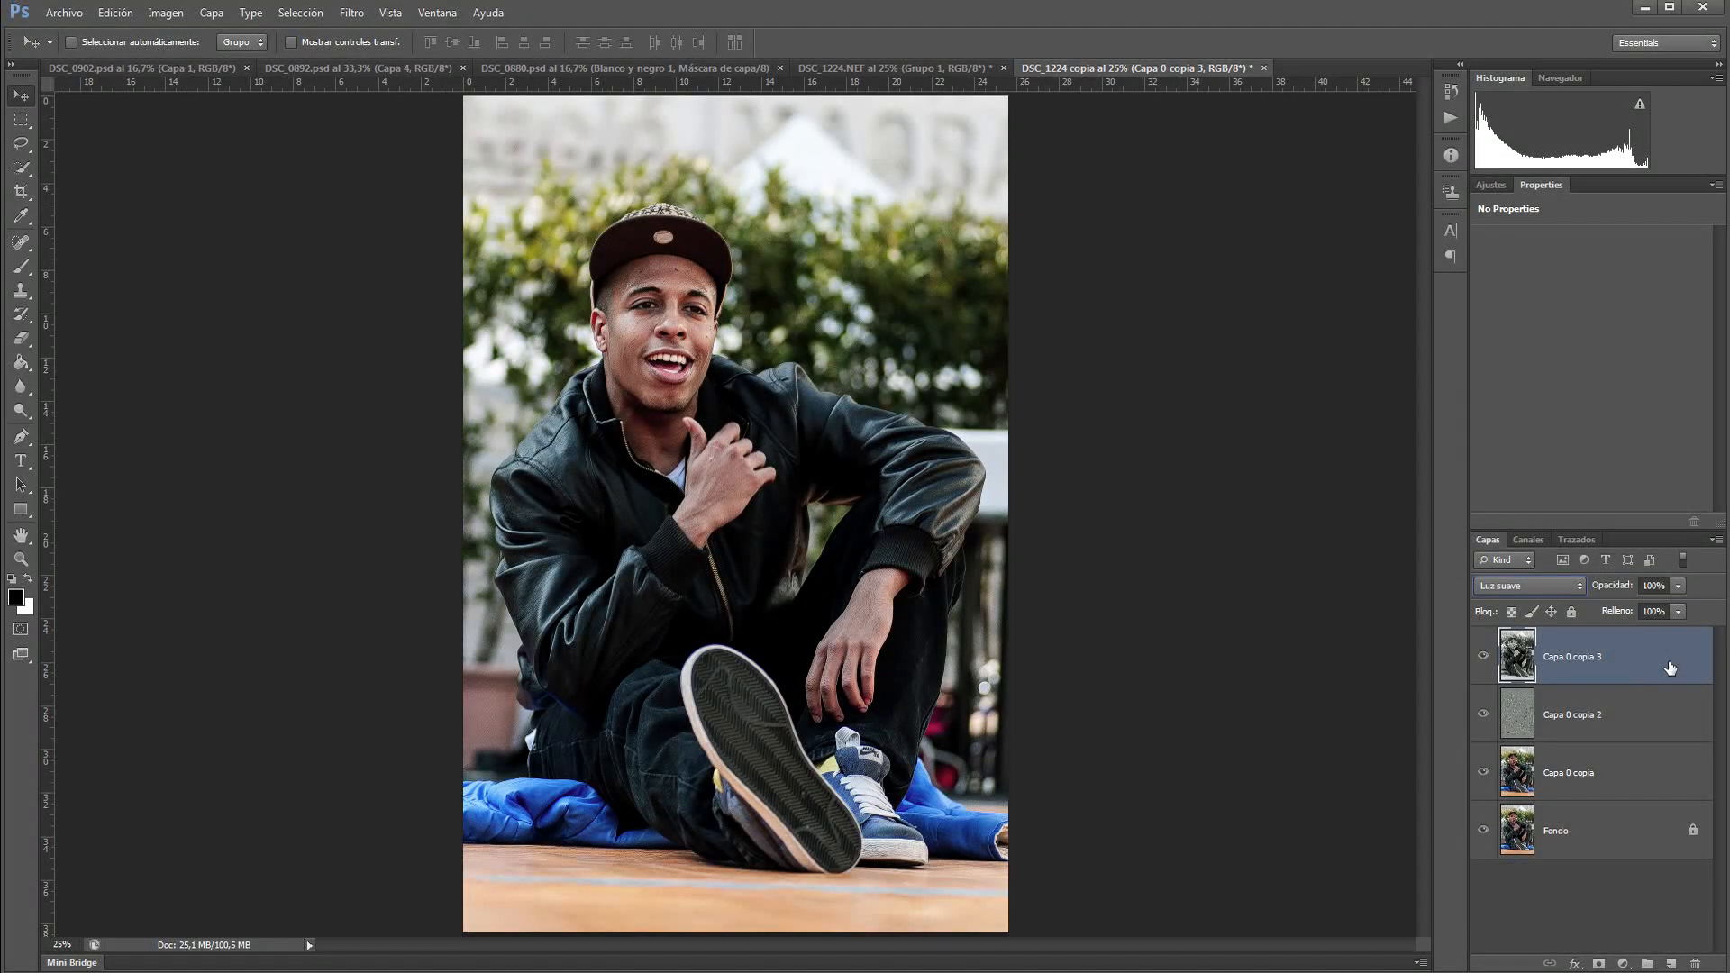
# Step: Compare the photo with and without the black-and-white Capa 0 copia 3 layer, leaving it visible
pyautogui.click(1483, 658)
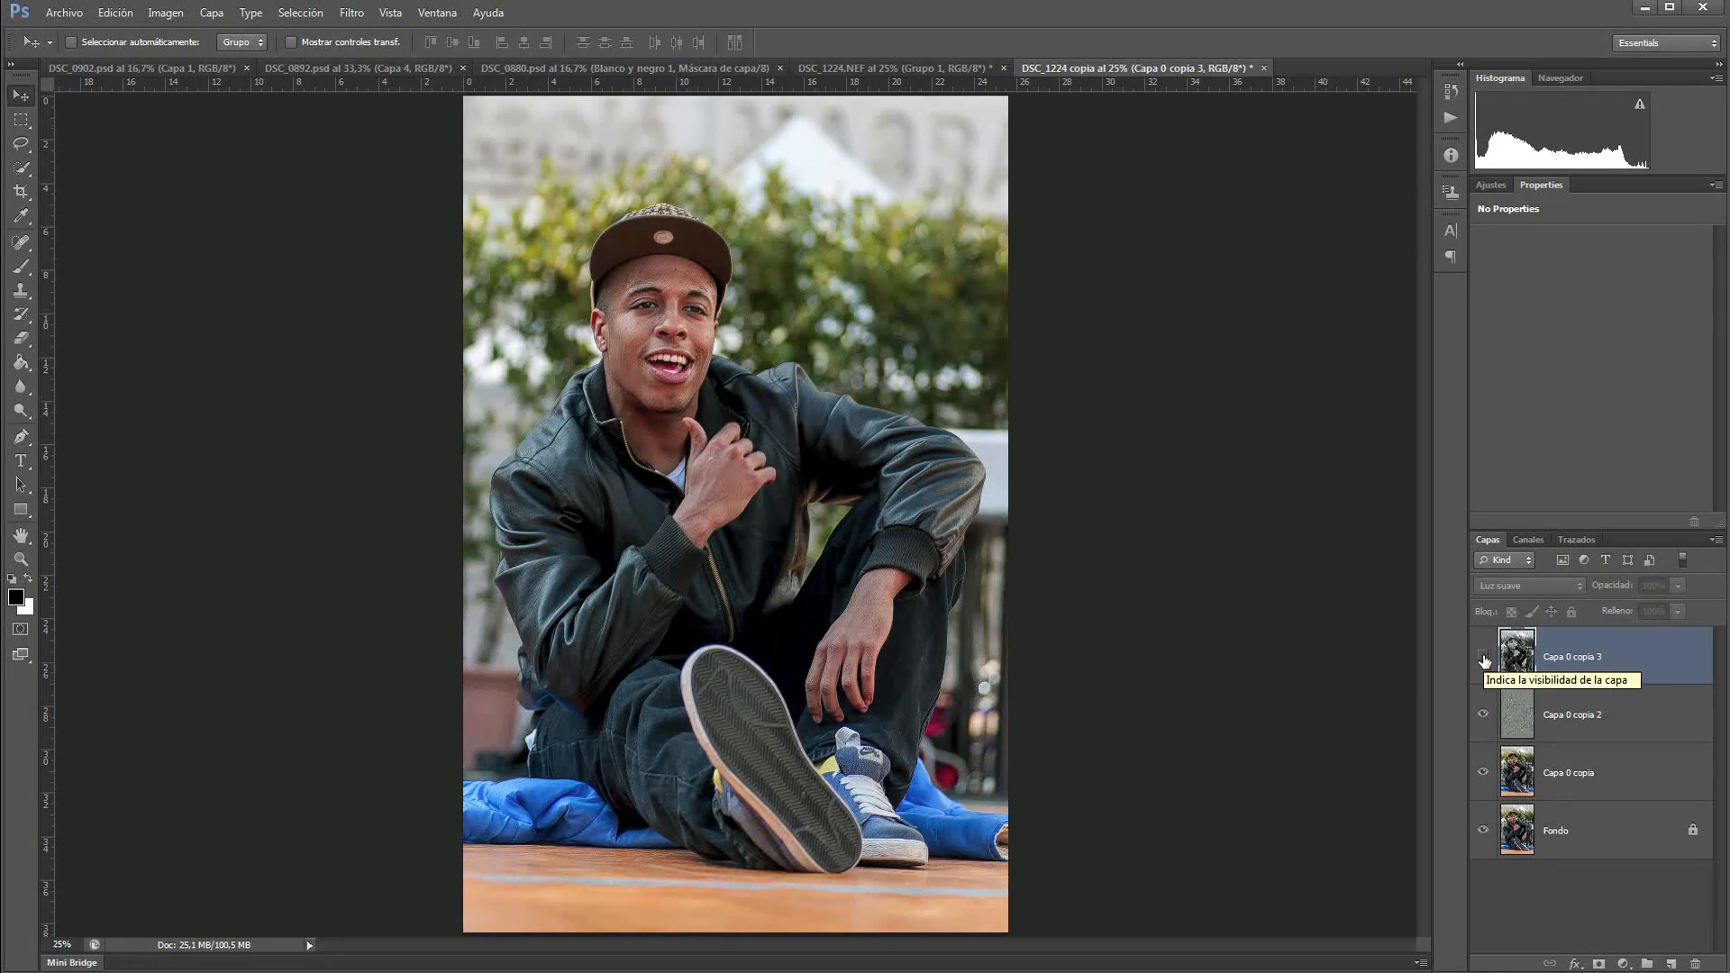
pyautogui.click(1483, 659)
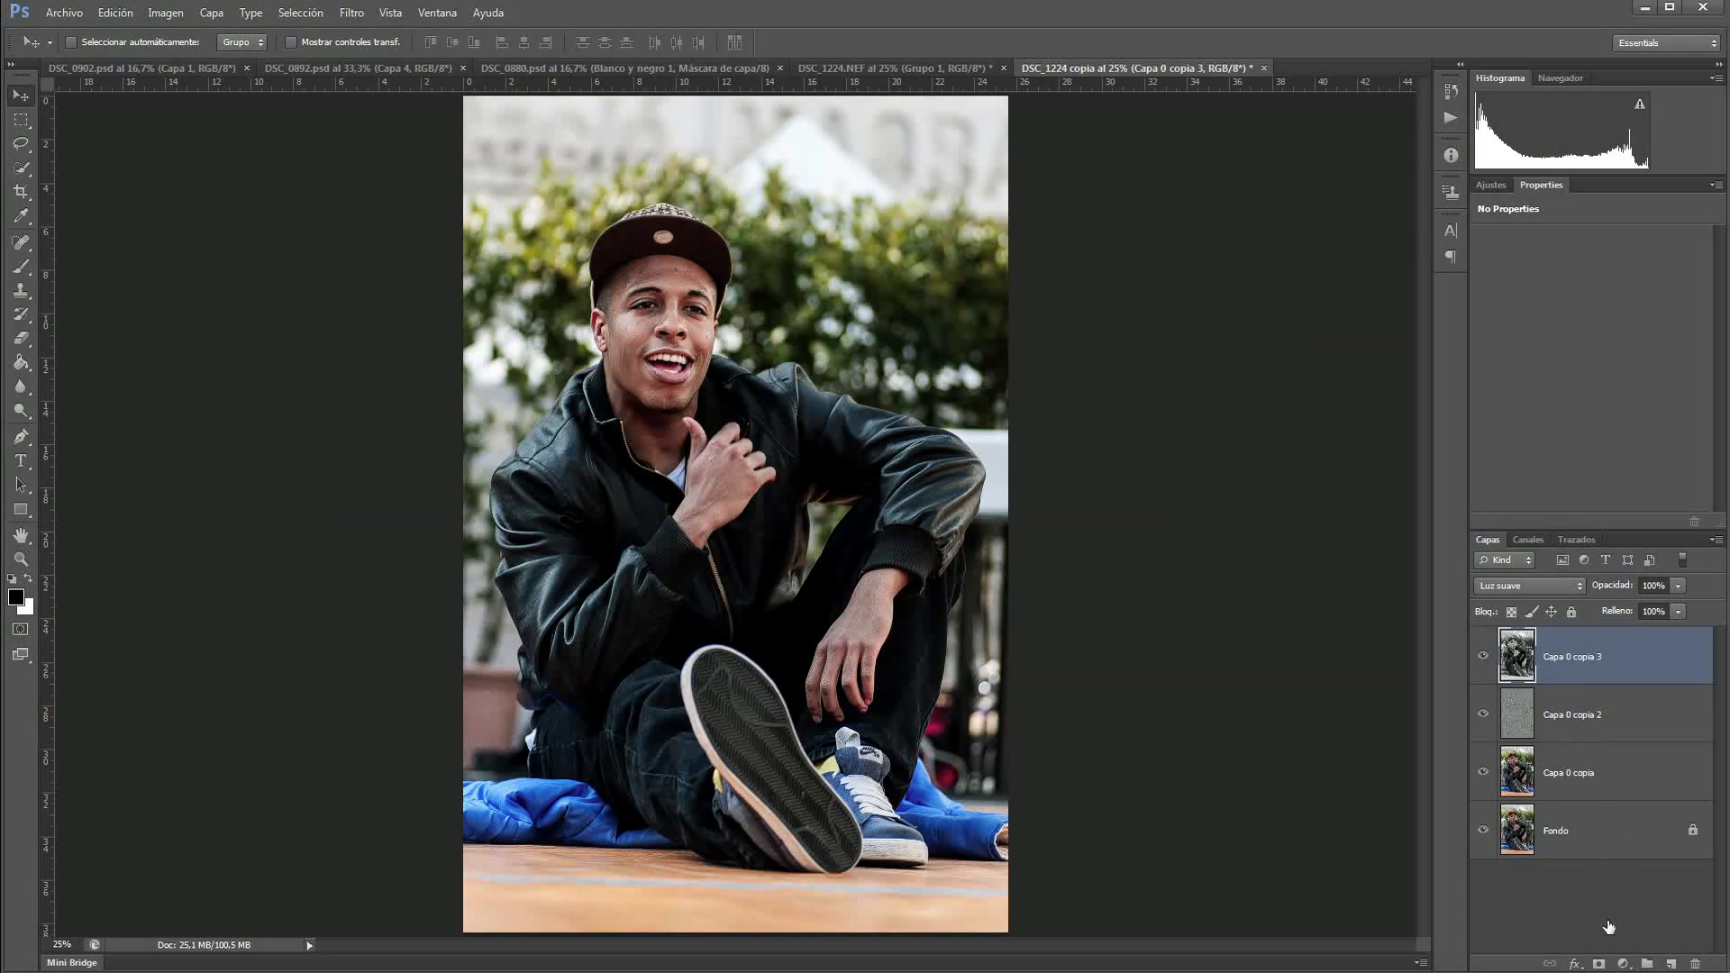
# Step: Add an empty layer above Capa 0 copia 3 and prepare a soft brush of 102 px with about 20% hardness and 100% opacity
pyautogui.click(1672, 964)
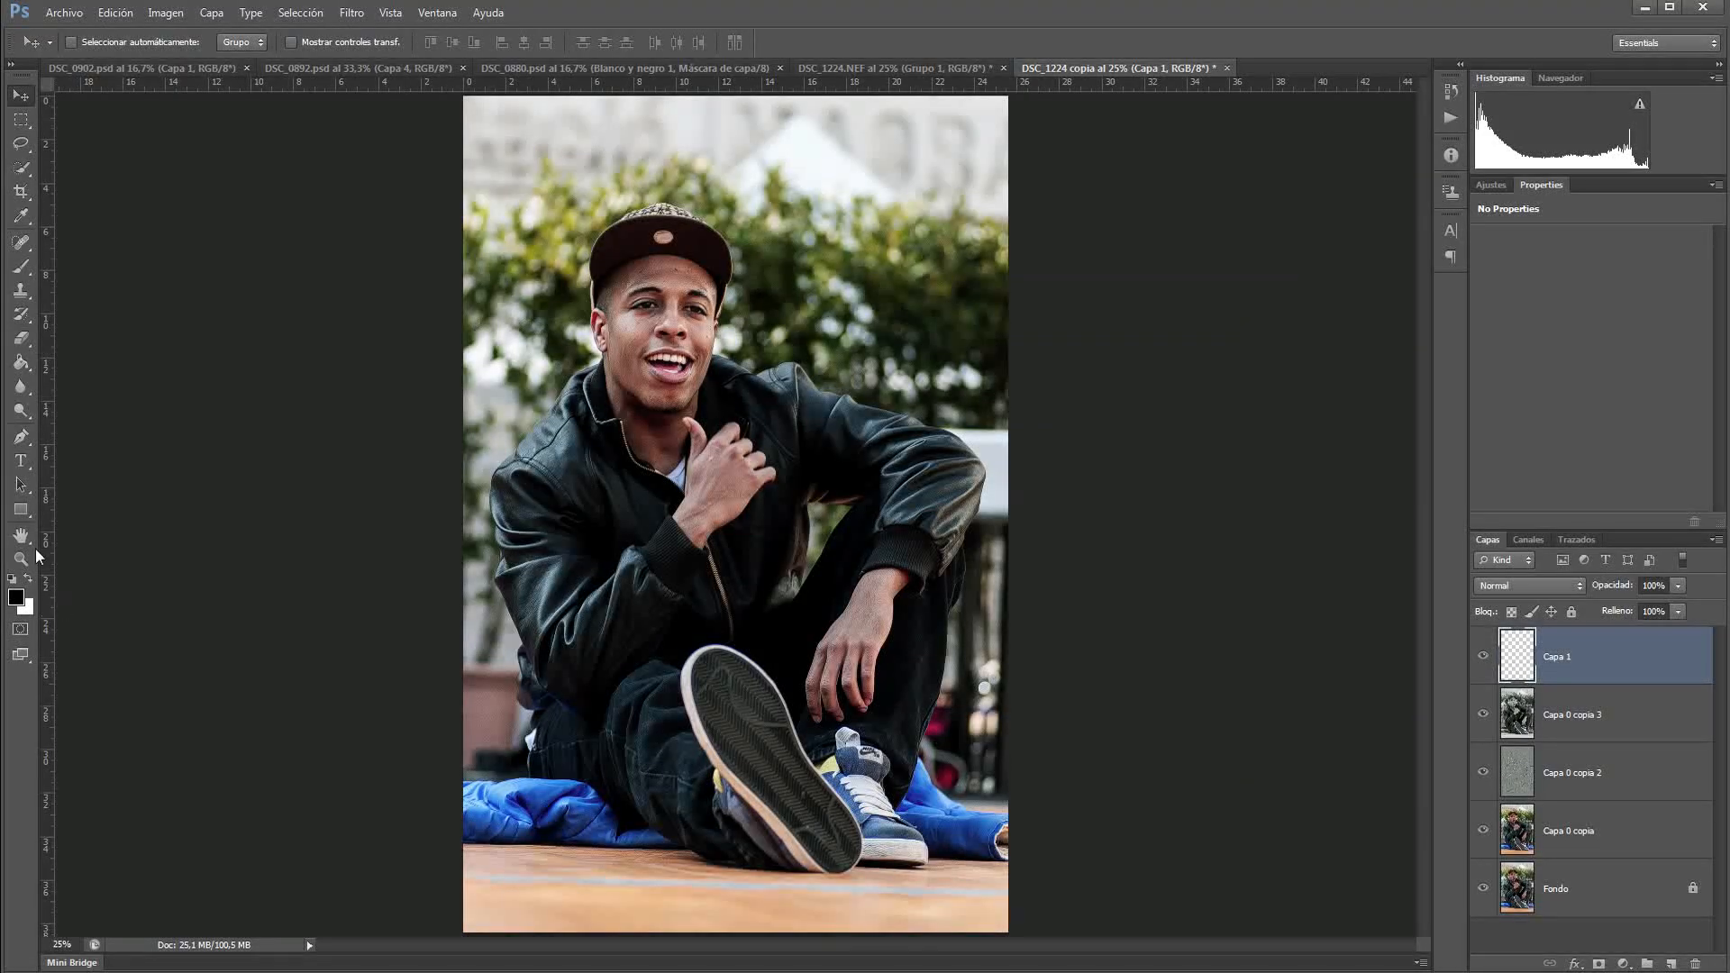
pyautogui.click(20, 267)
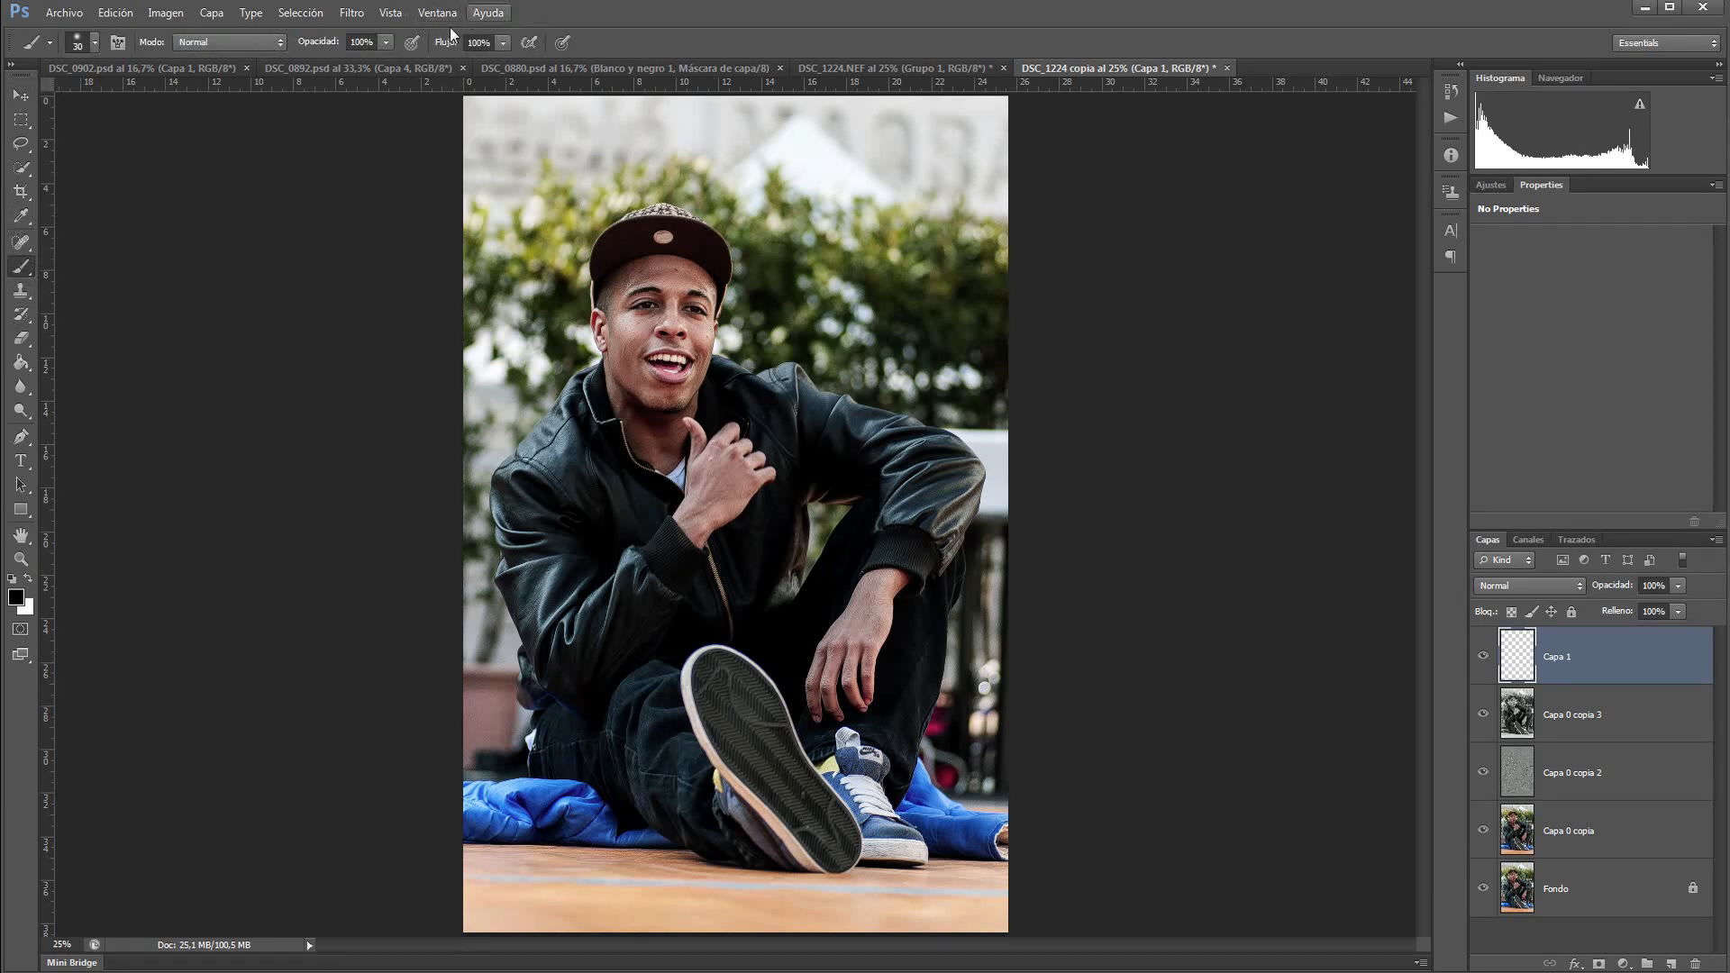
pyautogui.click(385, 42)
pyautogui.click(95, 42)
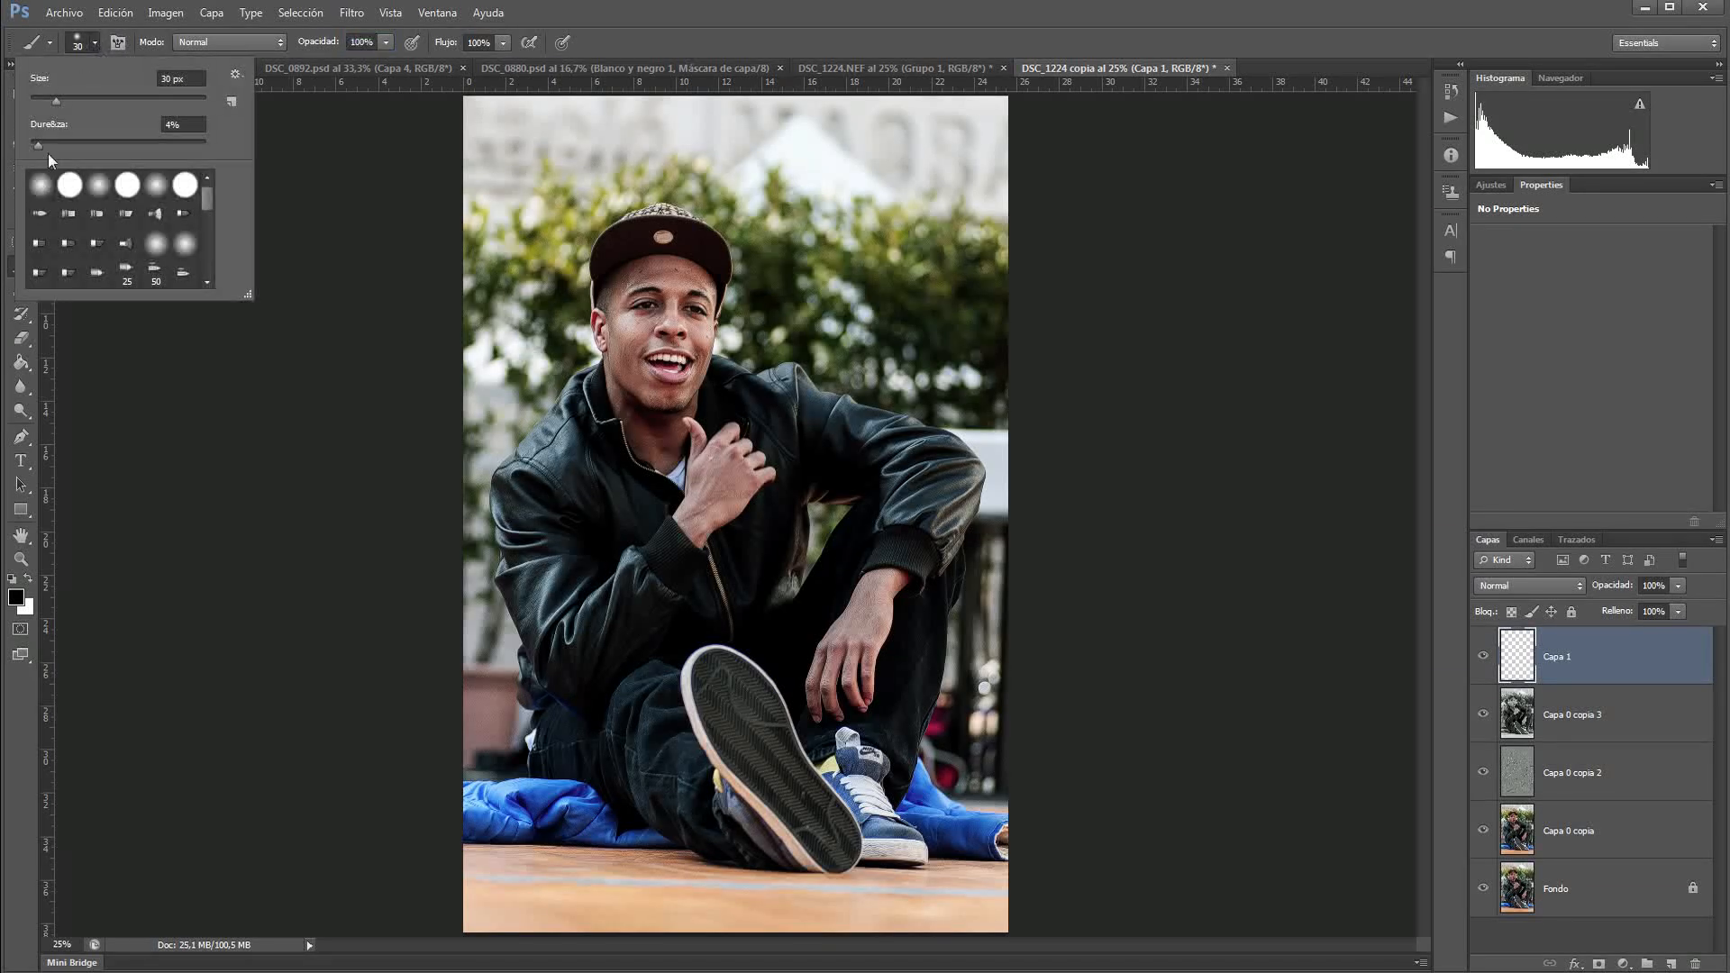
pyautogui.moveTo(36, 147); pyautogui.dragTo(51, 144)
pyautogui.press('Return')
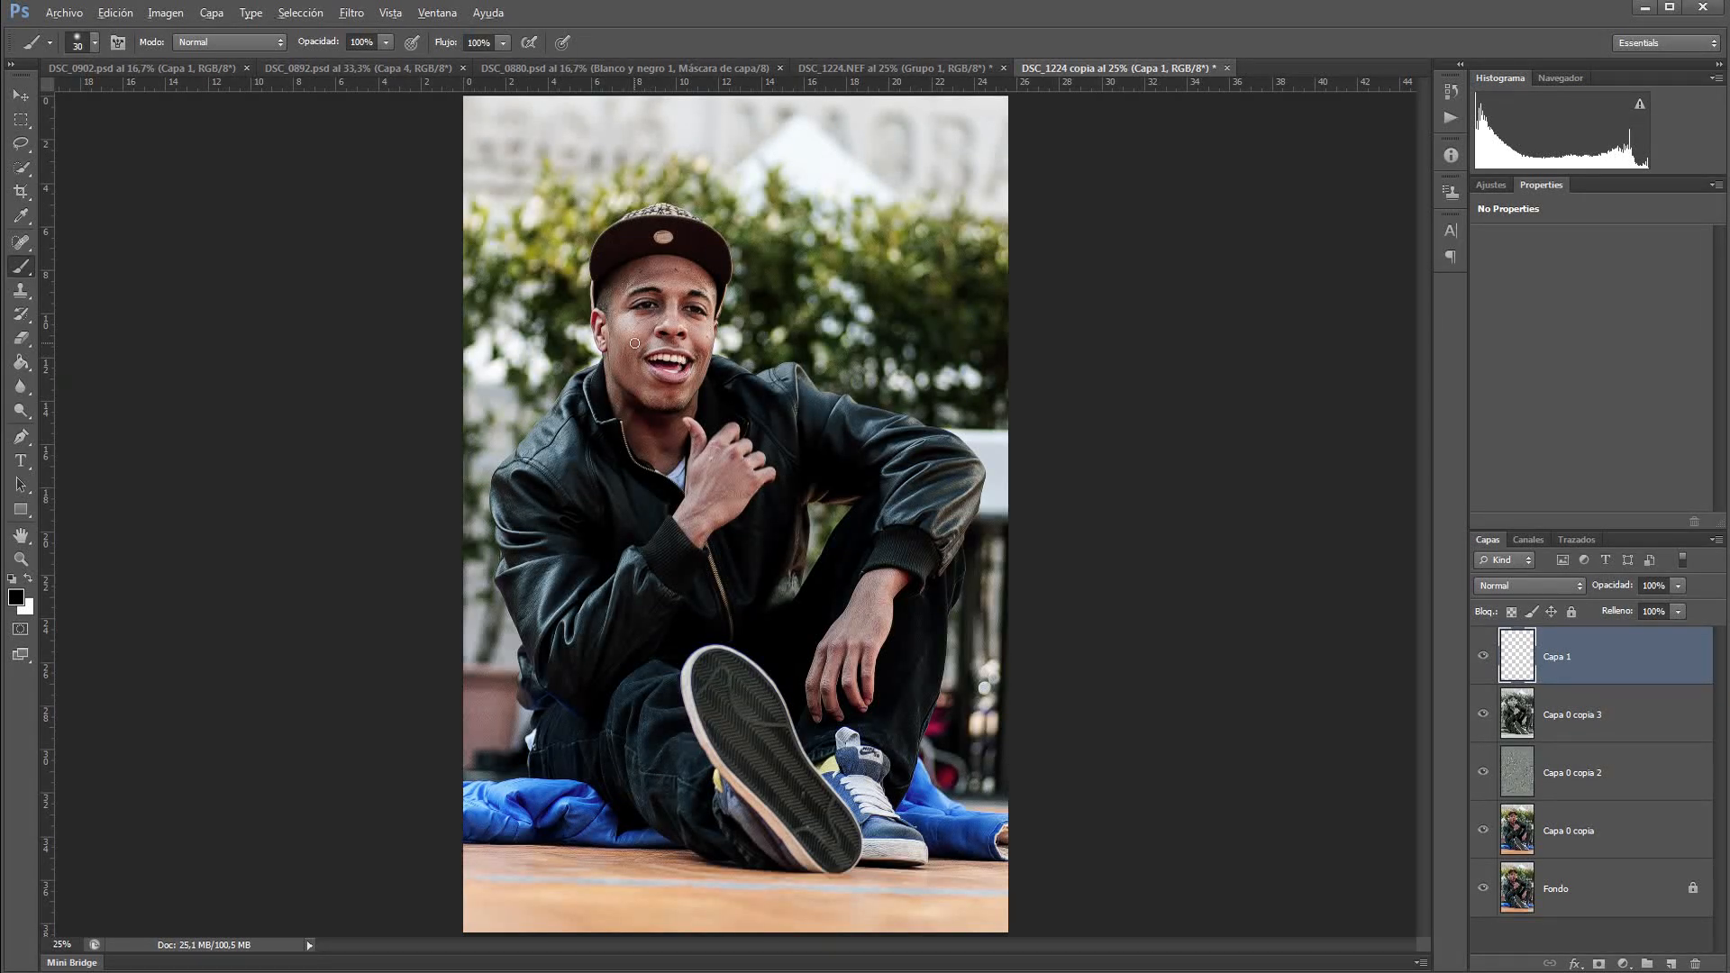
pyautogui.keyDown('alt'); pyautogui.rightClick(634, 343); pyautogui.keyUp('alt')
pyautogui.keyDown('alt'); pyautogui.rightClick(689, 285); pyautogui.keyUp('alt')
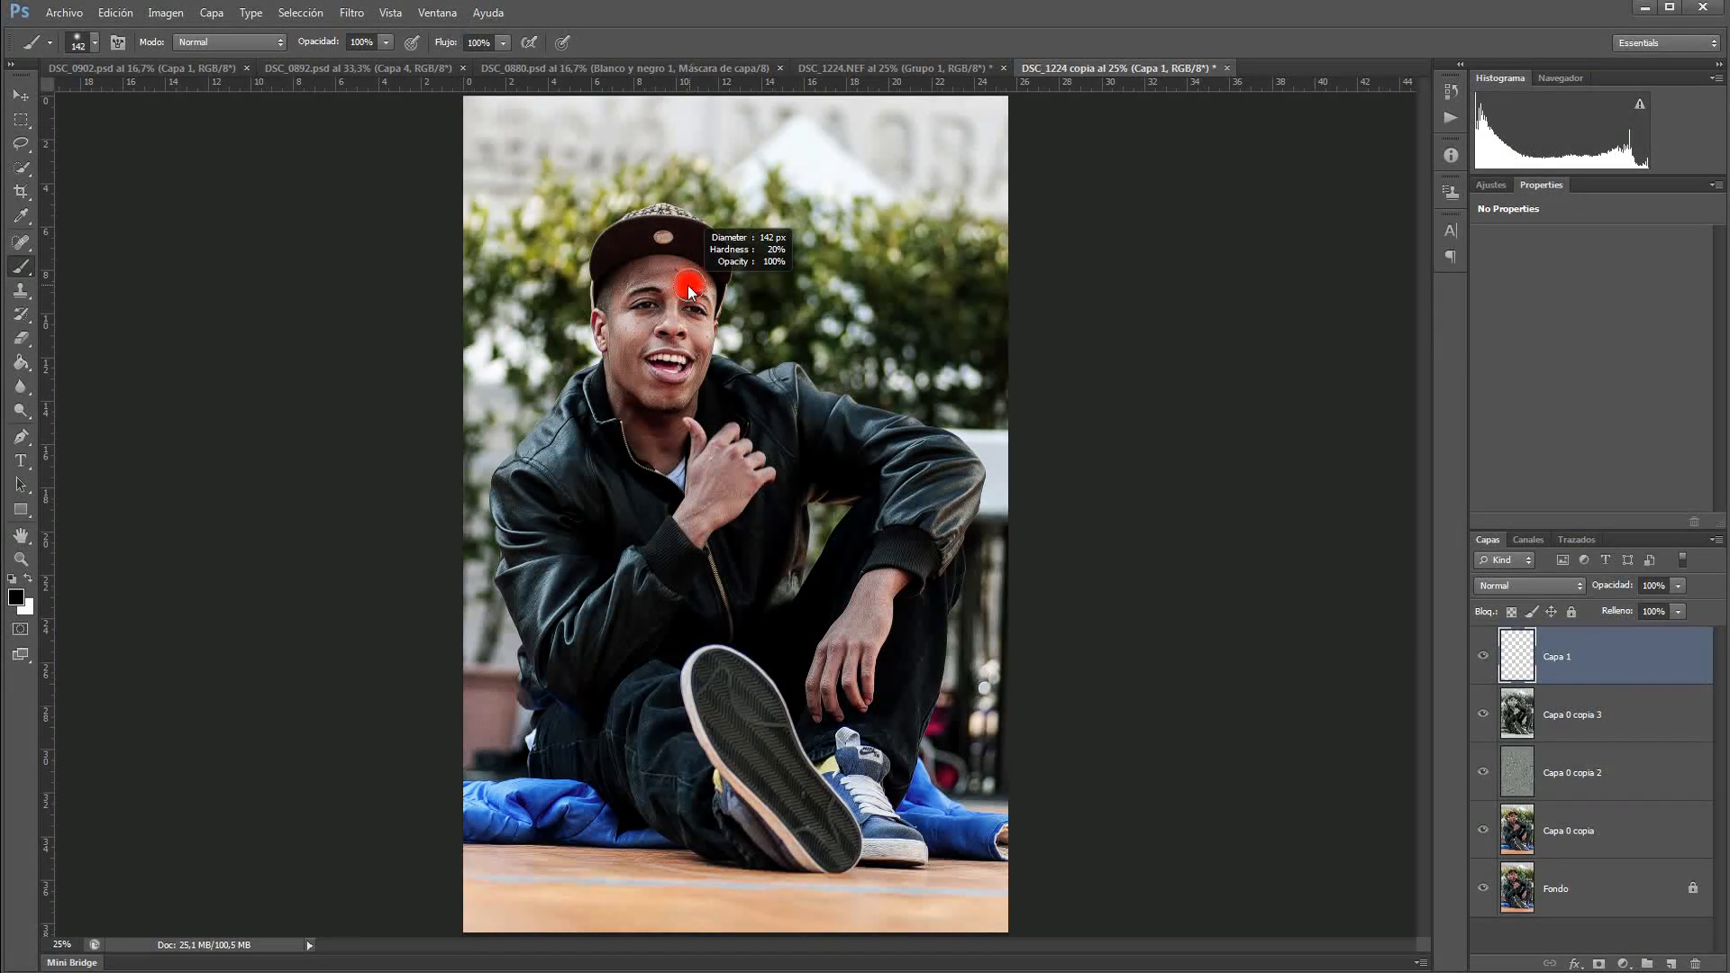
# Step: Undo the black test stroke on the forehead and paint white highlights over the forehead, nose, cheeks and chin
pyautogui.moveTo(695, 283)
pyautogui.mouseDown()
pyautogui.moveTo(674, 277)
pyautogui.moveTo(683, 294)
pyautogui.mouseUp()
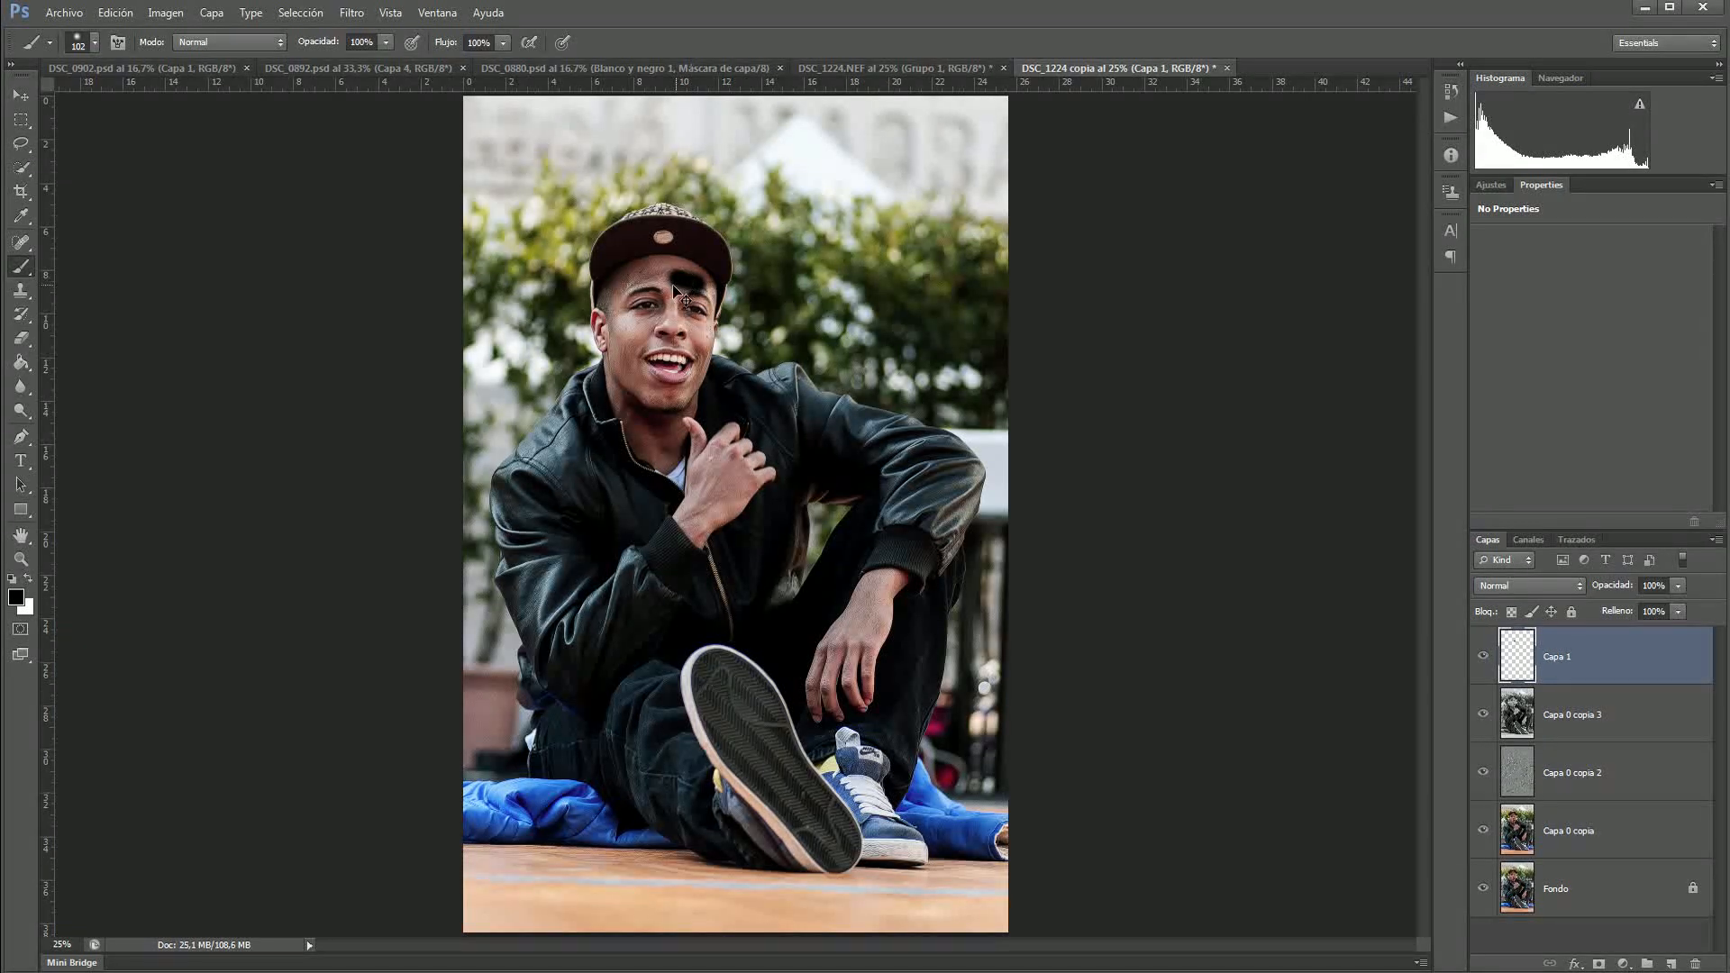
pyautogui.hotkey('ctrl', 'z')
pyautogui.click(28, 578)
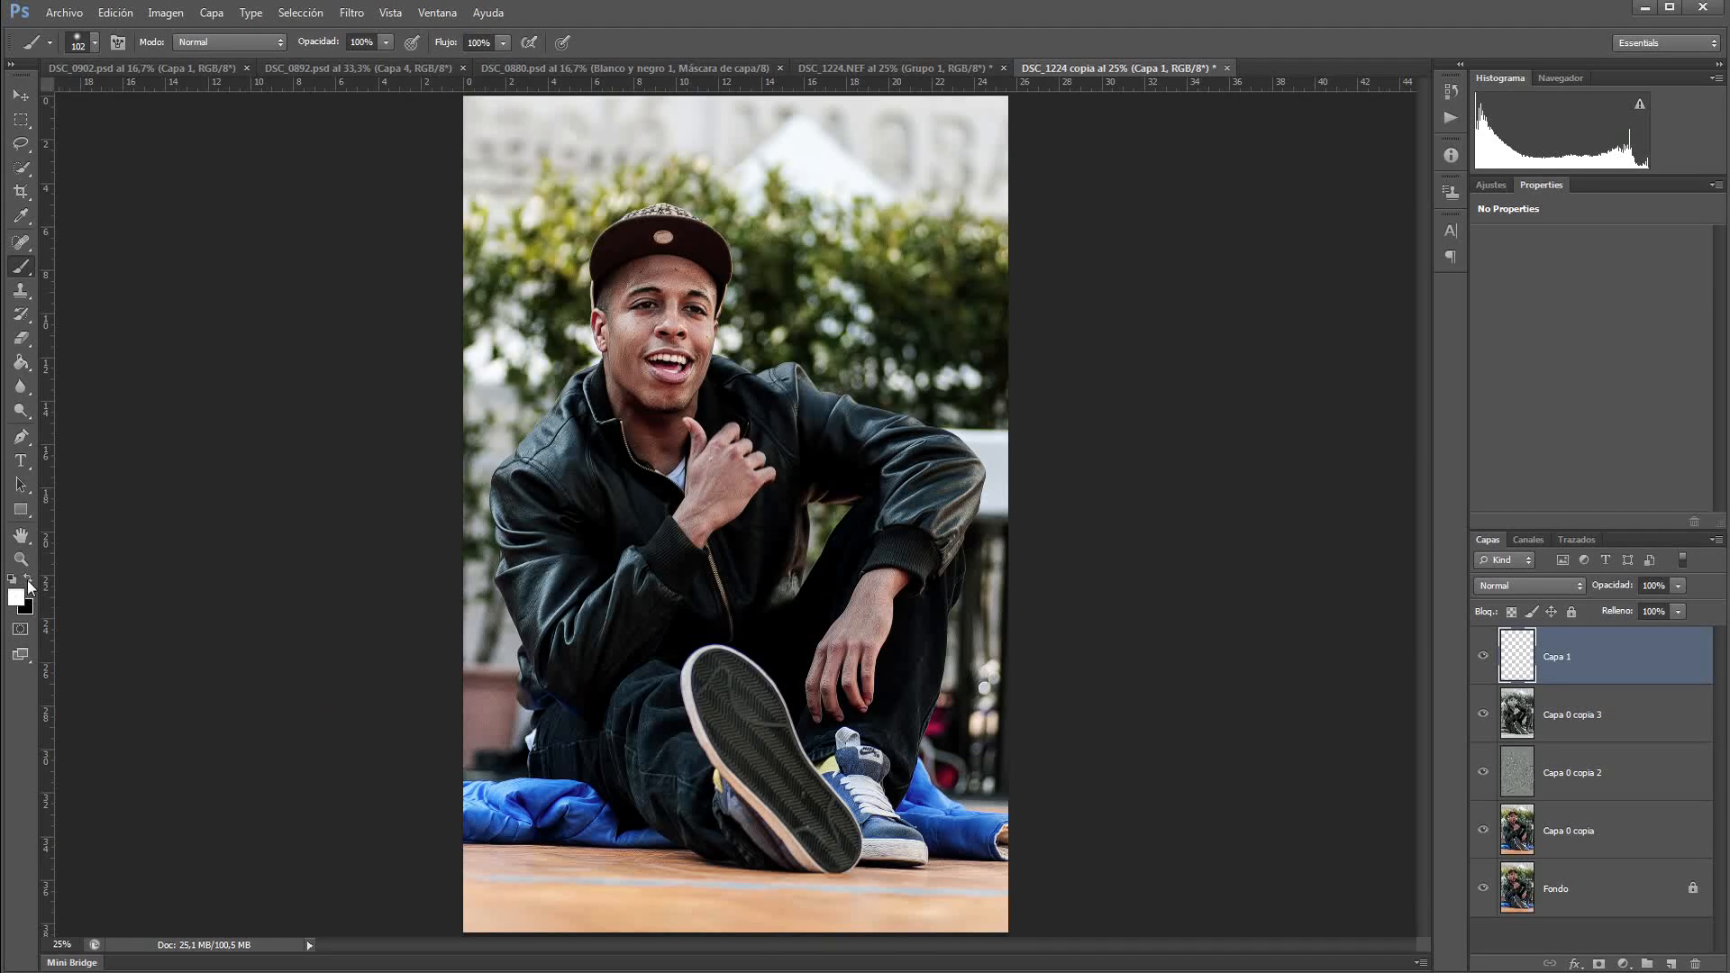
pyautogui.moveTo(710, 274)
pyautogui.mouseDown()
pyautogui.moveTo(635, 275)
pyautogui.moveTo(696, 274)
pyautogui.moveTo(623, 278)
pyautogui.moveTo(677, 322)
pyautogui.moveTo(681, 350)
pyautogui.moveTo(703, 336)
pyautogui.moveTo(628, 333)
pyautogui.mouseUp()
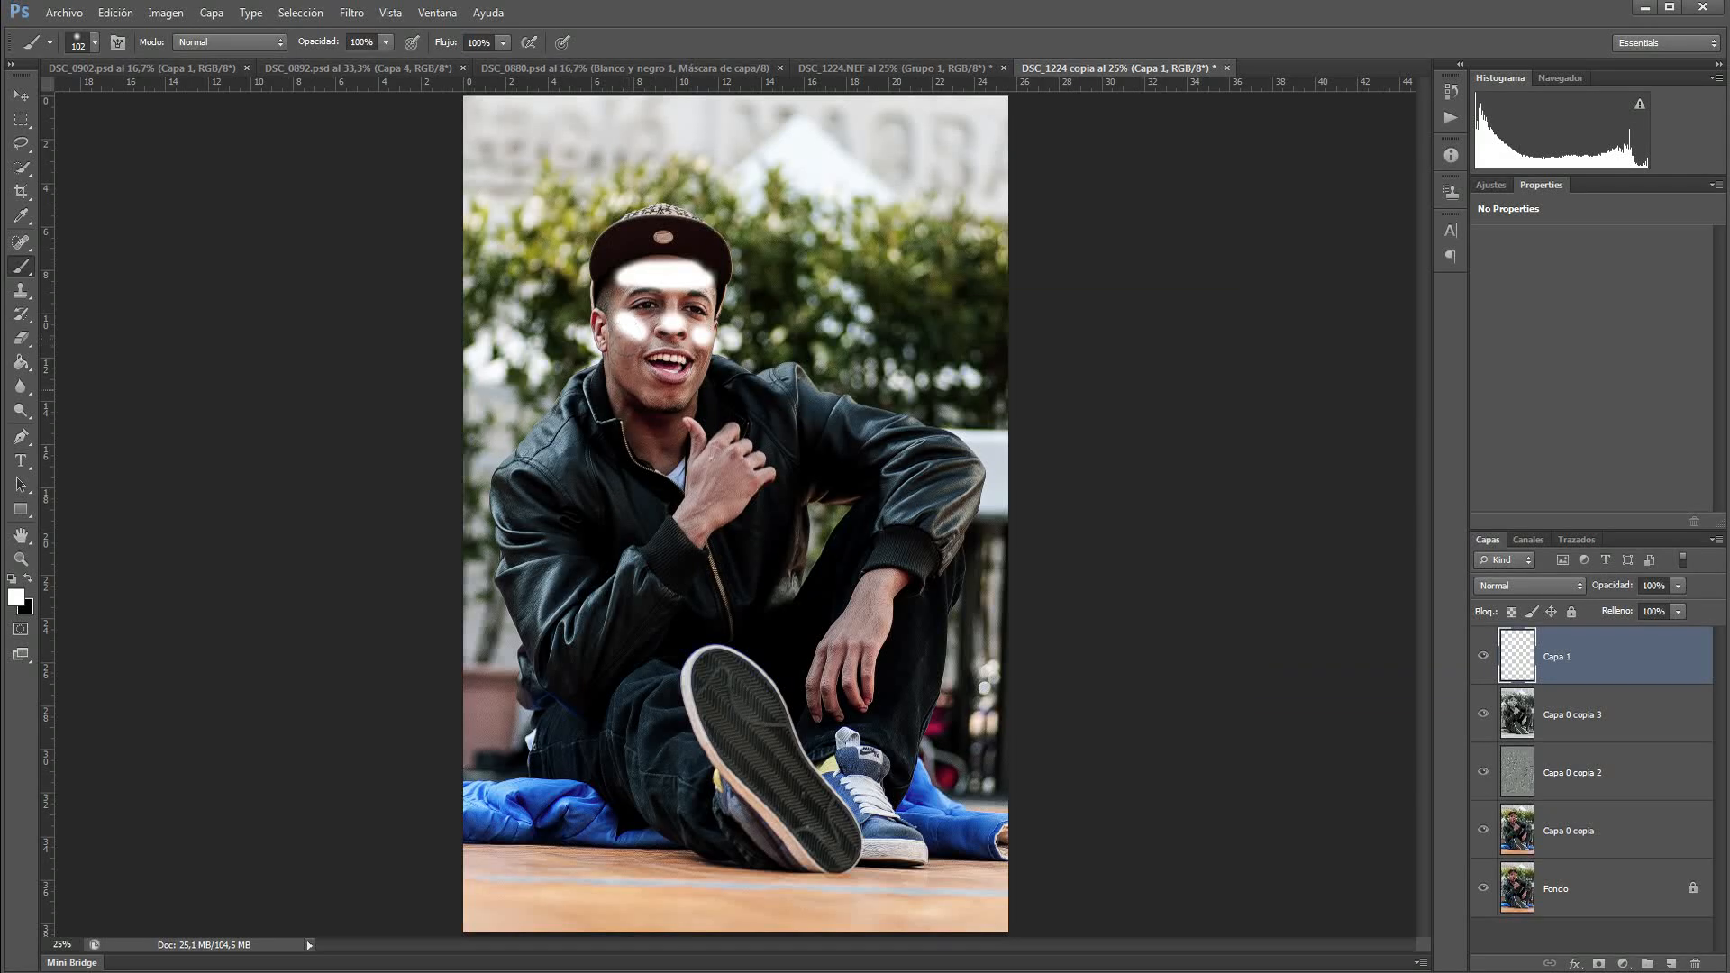
pyautogui.moveTo(678, 398); pyautogui.dragTo(663, 400)
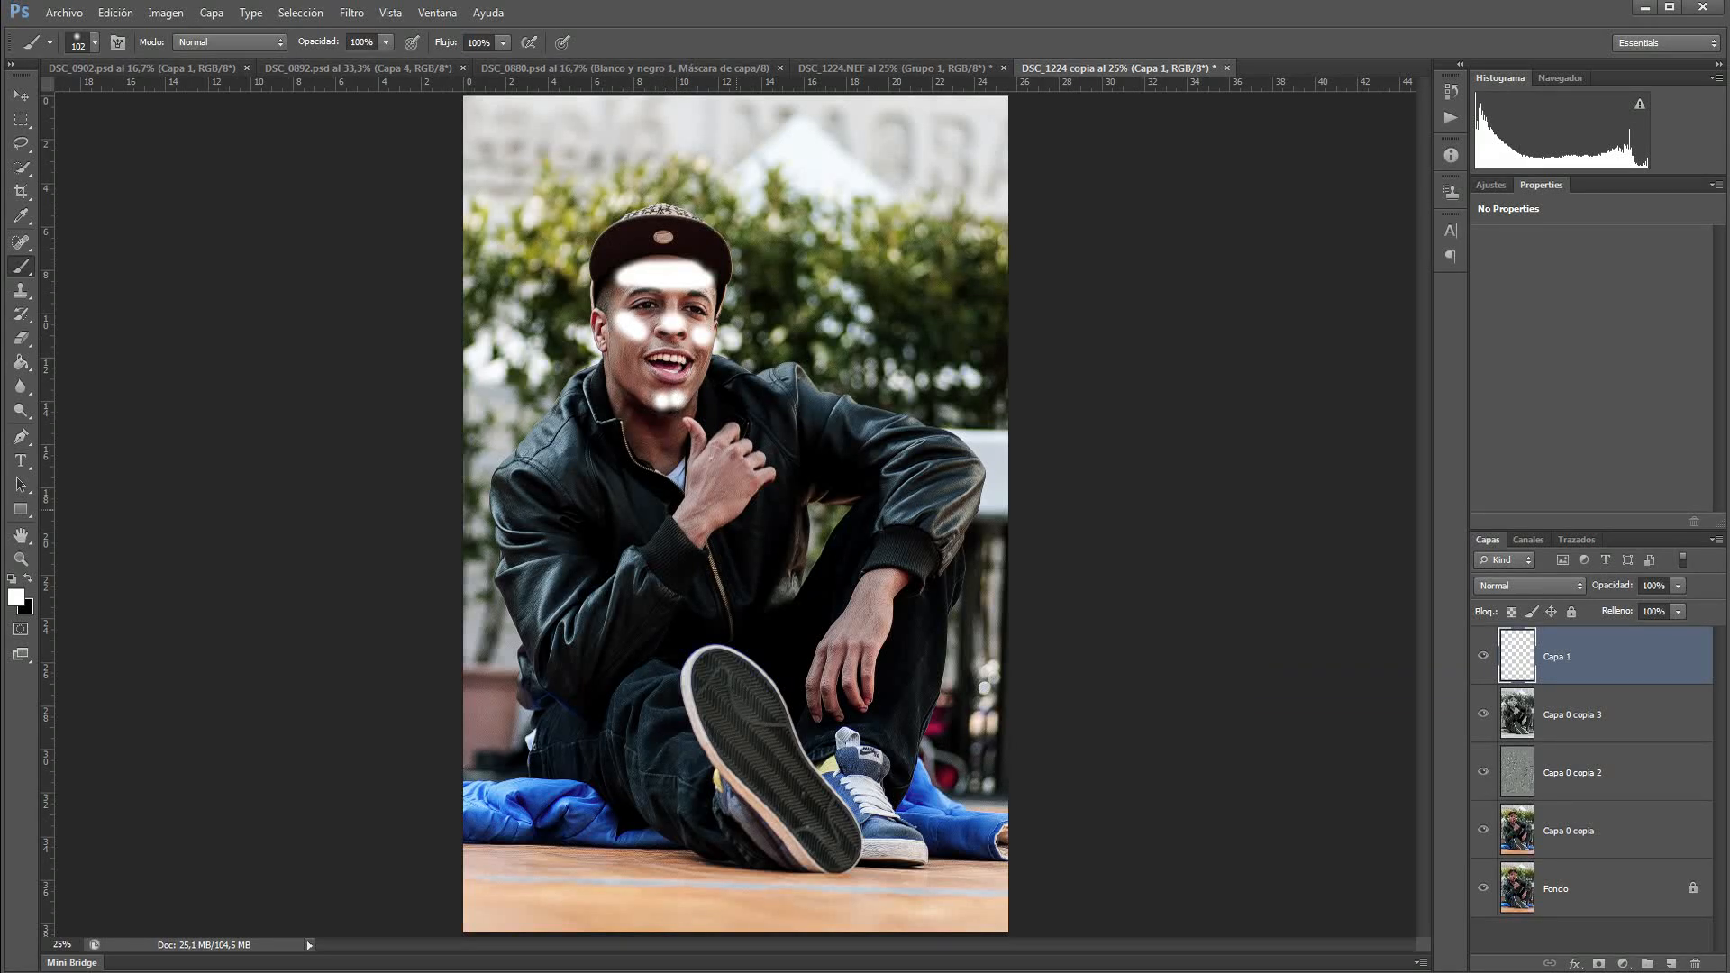
# Step: Paint white highlights on the raised hand with a 150 px brush and on the hanging hand and its fingers, using smaller sizes for detail
pyautogui.keyDown('alt'); pyautogui.rightClick(716, 483); pyautogui.keyUp('alt')
pyautogui.moveTo(720, 485)
pyautogui.mouseDown()
pyautogui.moveTo(713, 505)
pyautogui.moveTo(748, 476)
pyautogui.moveTo(703, 513)
pyautogui.mouseUp()
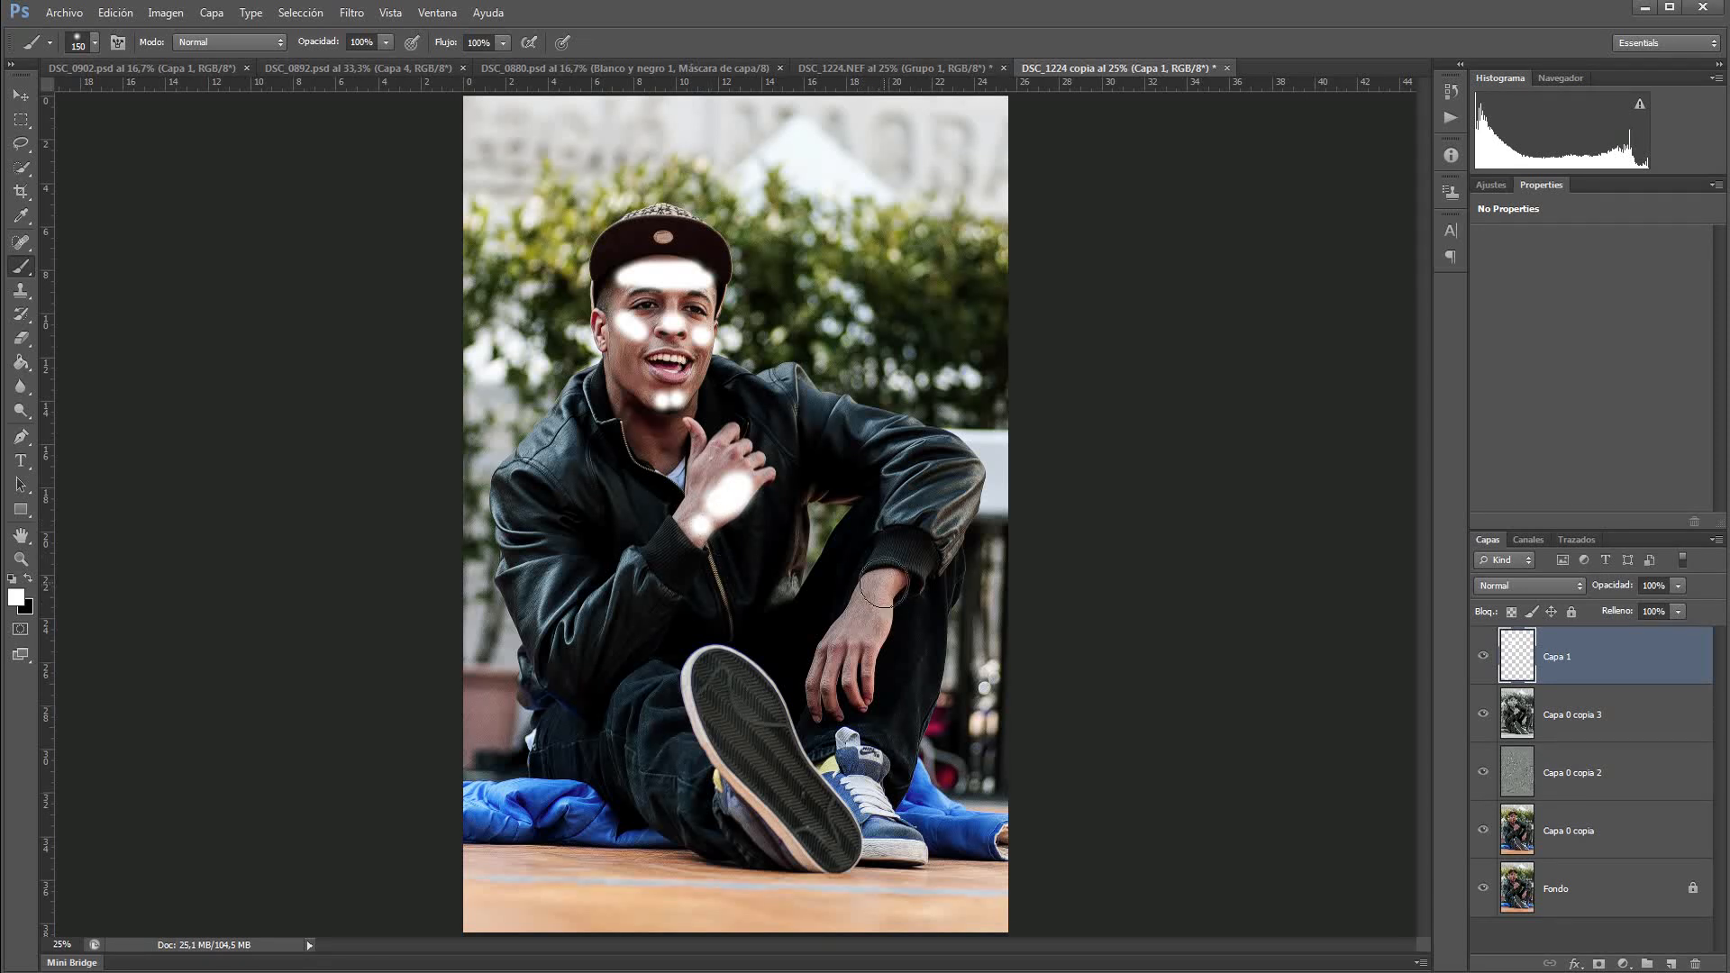
pyautogui.moveTo(881, 586)
pyautogui.mouseDown()
pyautogui.moveTo(857, 645)
pyautogui.moveTo(871, 678)
pyautogui.moveTo(857, 642)
pyautogui.moveTo(847, 682)
pyautogui.mouseUp()
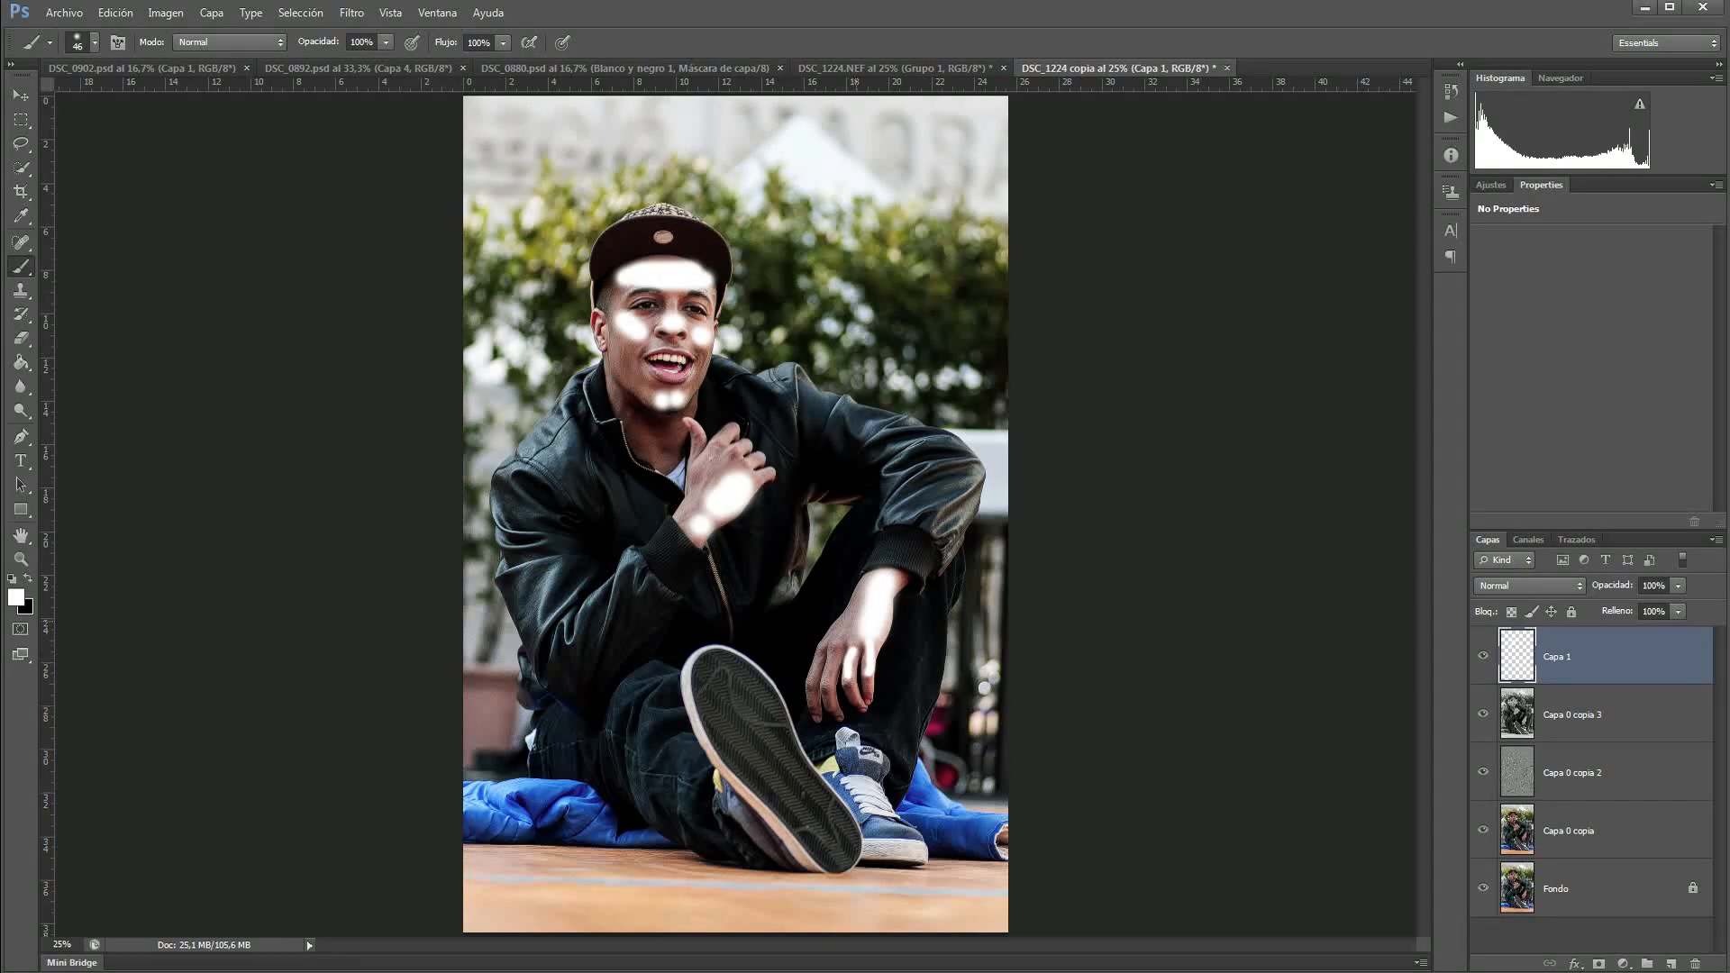
pyautogui.moveTo(856, 621); pyautogui.dragTo(812, 687)
pyautogui.moveTo(868, 593)
pyautogui.mouseDown()
pyautogui.moveTo(887, 601)
pyautogui.moveTo(867, 599)
pyautogui.moveTo(860, 629)
pyautogui.mouseUp()
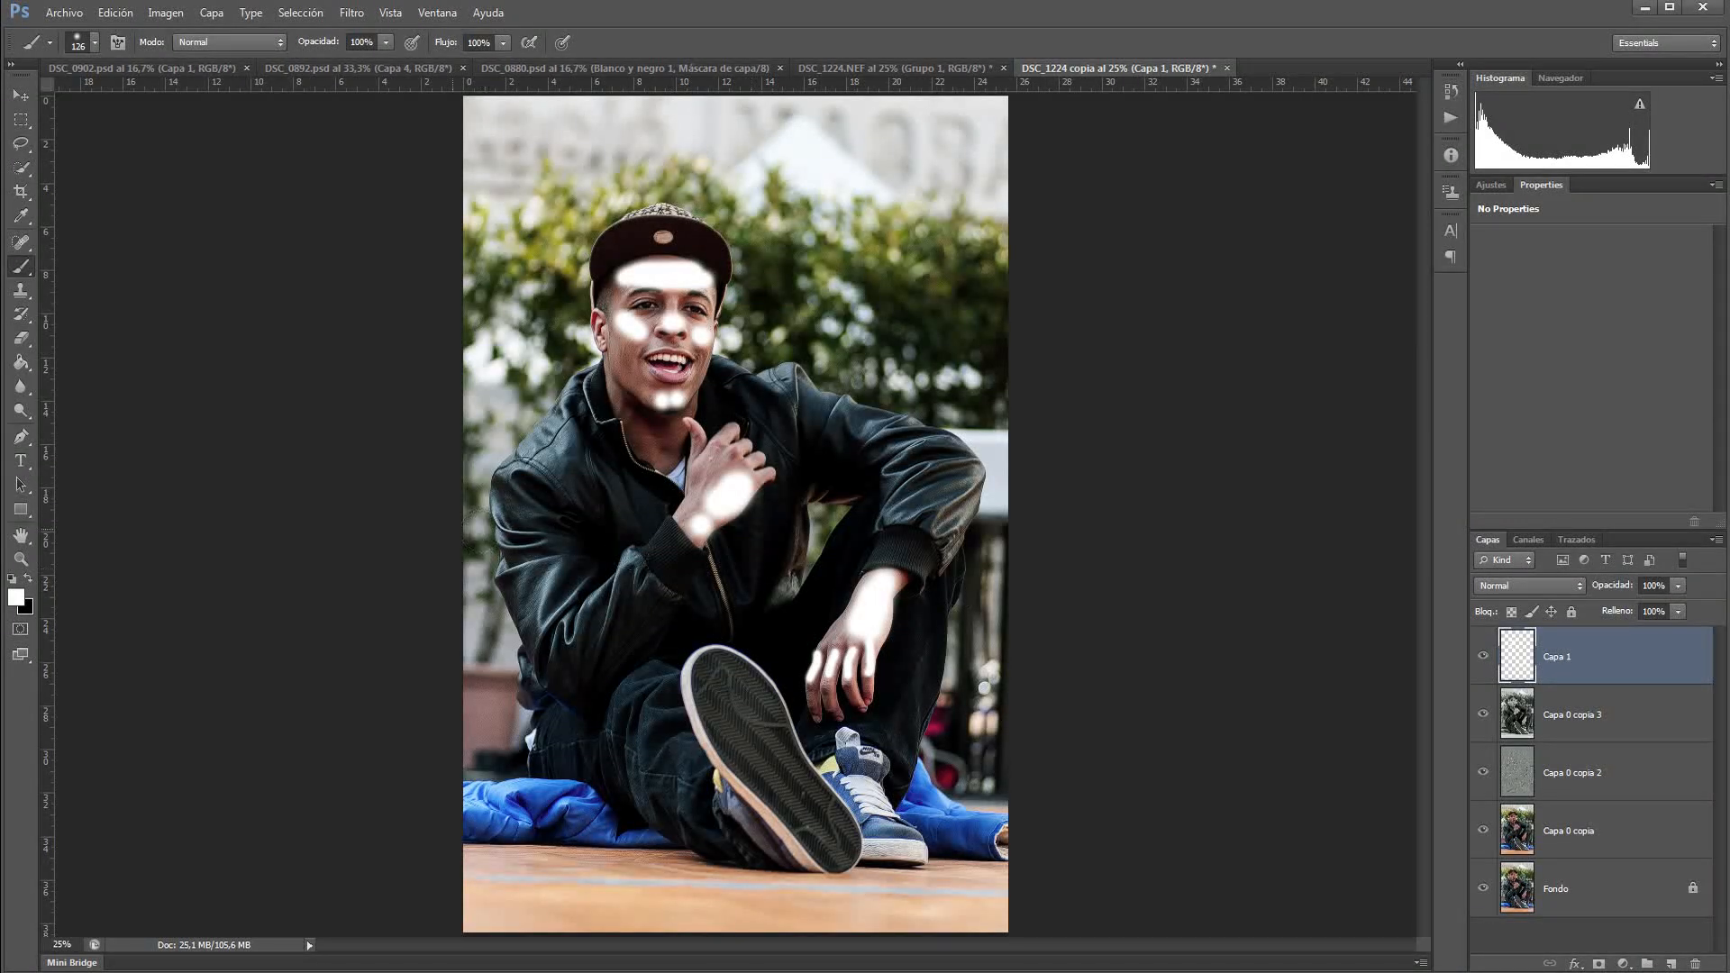
# Step: Enlarge the brush to 176 px and paint white highlights on the sleeve resting on the knee and its shoulder
pyautogui.moveTo(722, 590)
pyautogui.mouseDown()
pyautogui.moveTo(772, 597)
pyautogui.moveTo(700, 598)
pyautogui.moveTo(862, 619)
pyautogui.moveTo(694, 597)
pyautogui.mouseUp()
pyautogui.moveTo(932, 506)
pyautogui.mouseDown()
pyautogui.moveTo(956, 520)
pyautogui.moveTo(927, 525)
pyautogui.moveTo(926, 469)
pyautogui.moveTo(873, 439)
pyautogui.mouseUp()
pyautogui.click(776, 382)
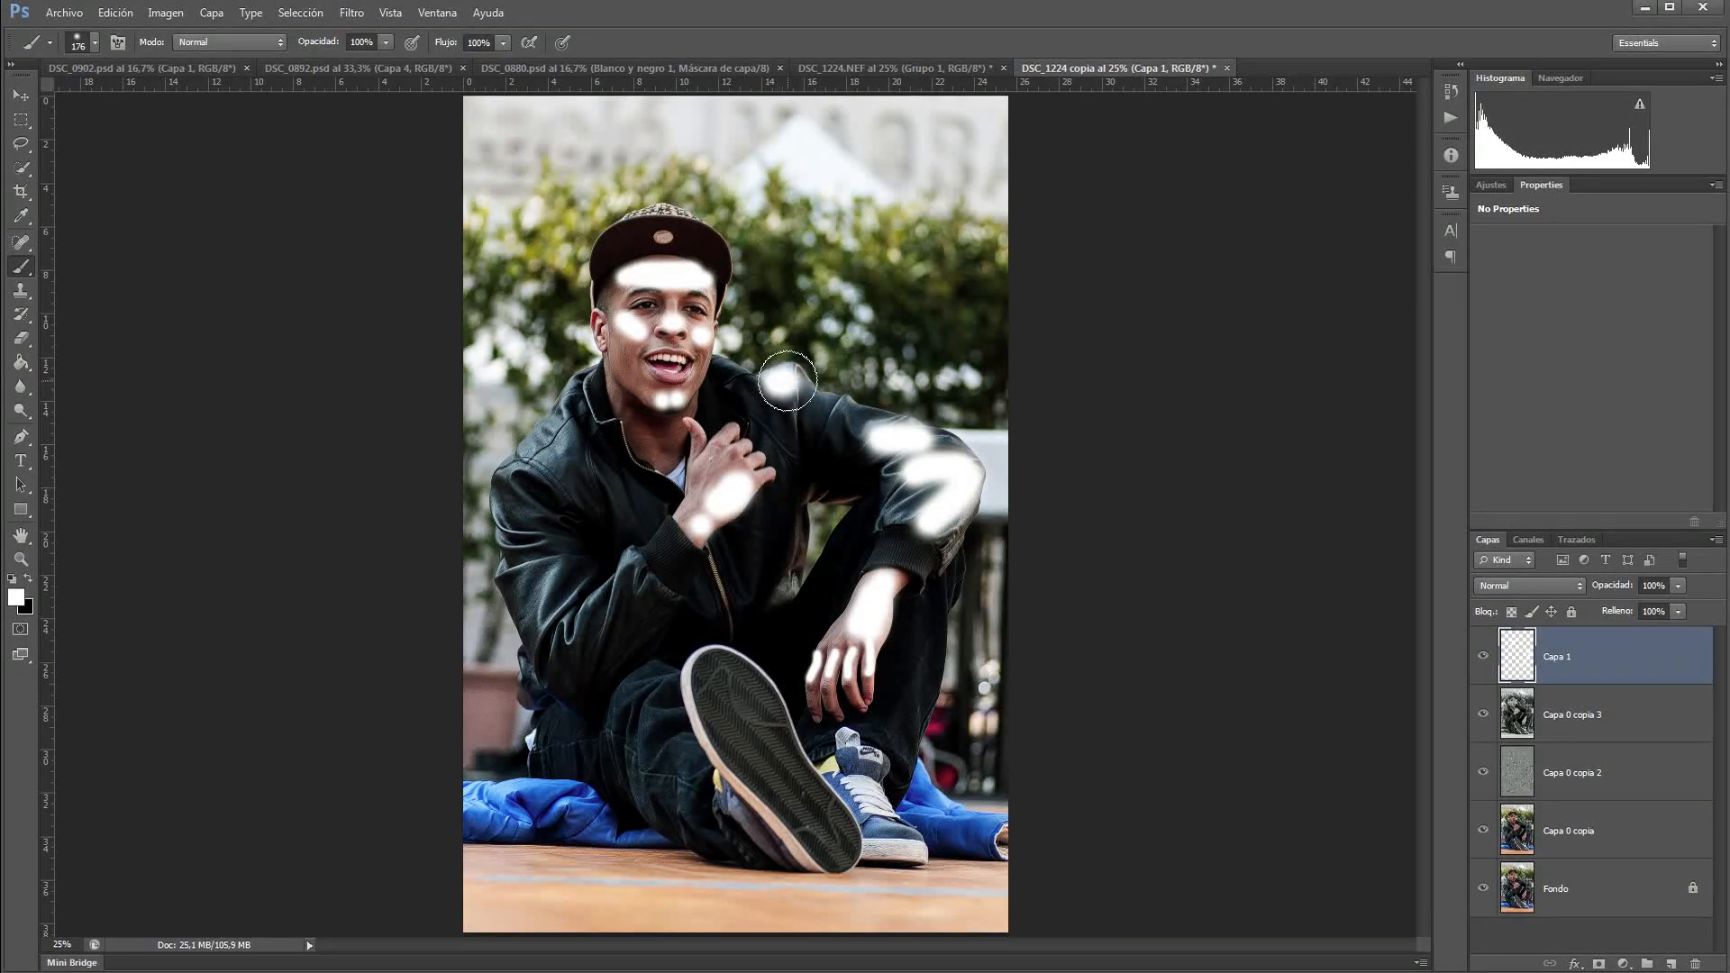
# Step: Paint white highlights on the jacket's other shoulder and sleeve, both sides of the collar and the lower front edge
pyautogui.moveTo(568, 424)
pyautogui.mouseDown()
pyautogui.moveTo(552, 457)
pyautogui.moveTo(576, 393)
pyautogui.moveTo(521, 473)
pyautogui.mouseUp()
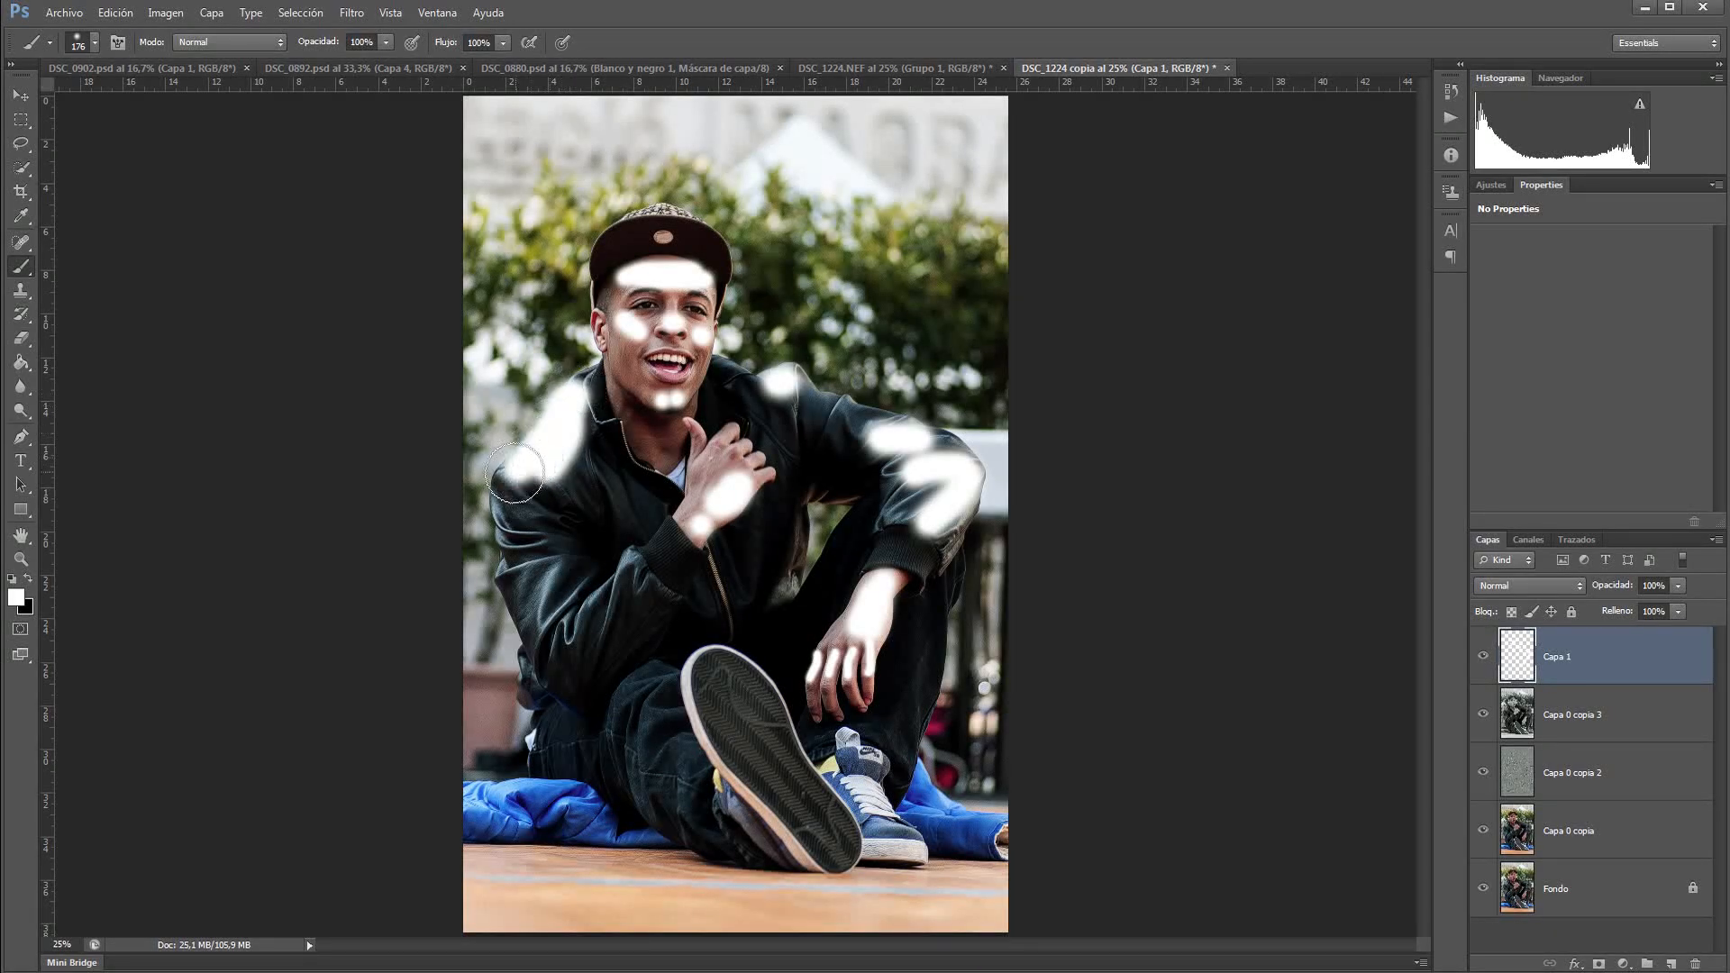
pyautogui.moveTo(554, 552)
pyautogui.mouseDown()
pyautogui.moveTo(529, 635)
pyautogui.moveTo(557, 602)
pyautogui.moveTo(542, 631)
pyautogui.mouseUp()
pyautogui.moveTo(617, 574); pyautogui.dragTo(597, 629)
pyautogui.moveTo(539, 534); pyautogui.dragTo(505, 539)
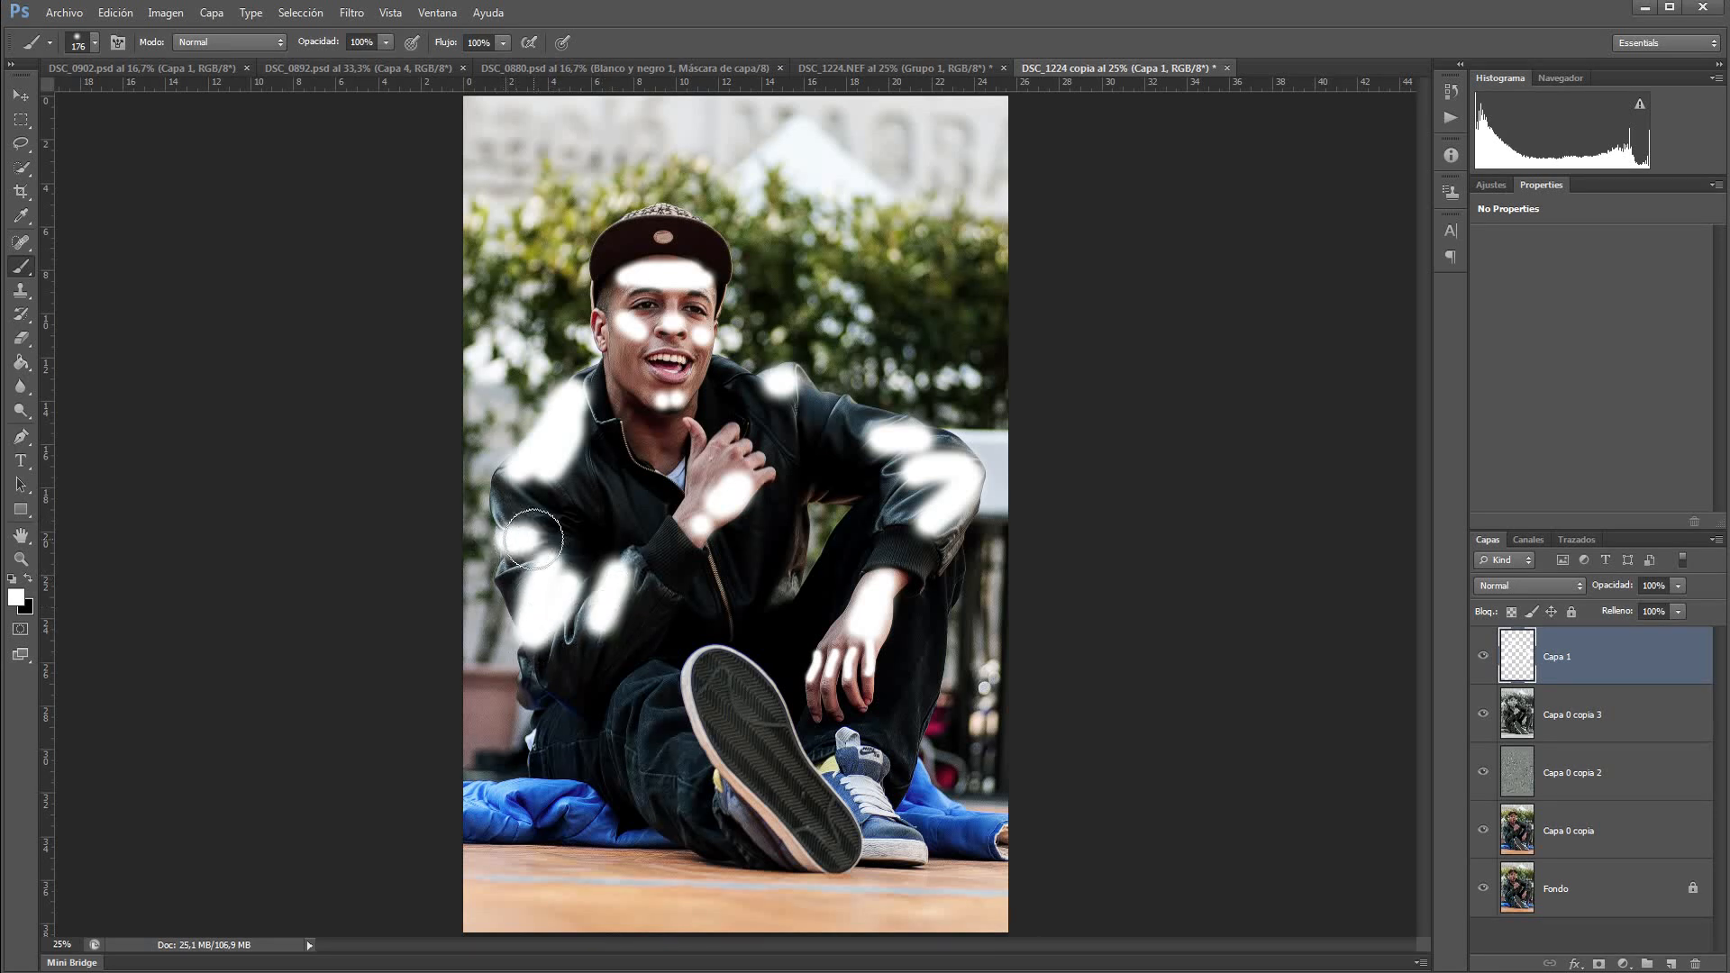
pyautogui.moveTo(606, 407)
pyautogui.mouseDown()
pyautogui.moveTo(576, 373)
pyautogui.moveTo(614, 421)
pyautogui.mouseUp()
pyautogui.moveTo(726, 368); pyautogui.dragTo(718, 416)
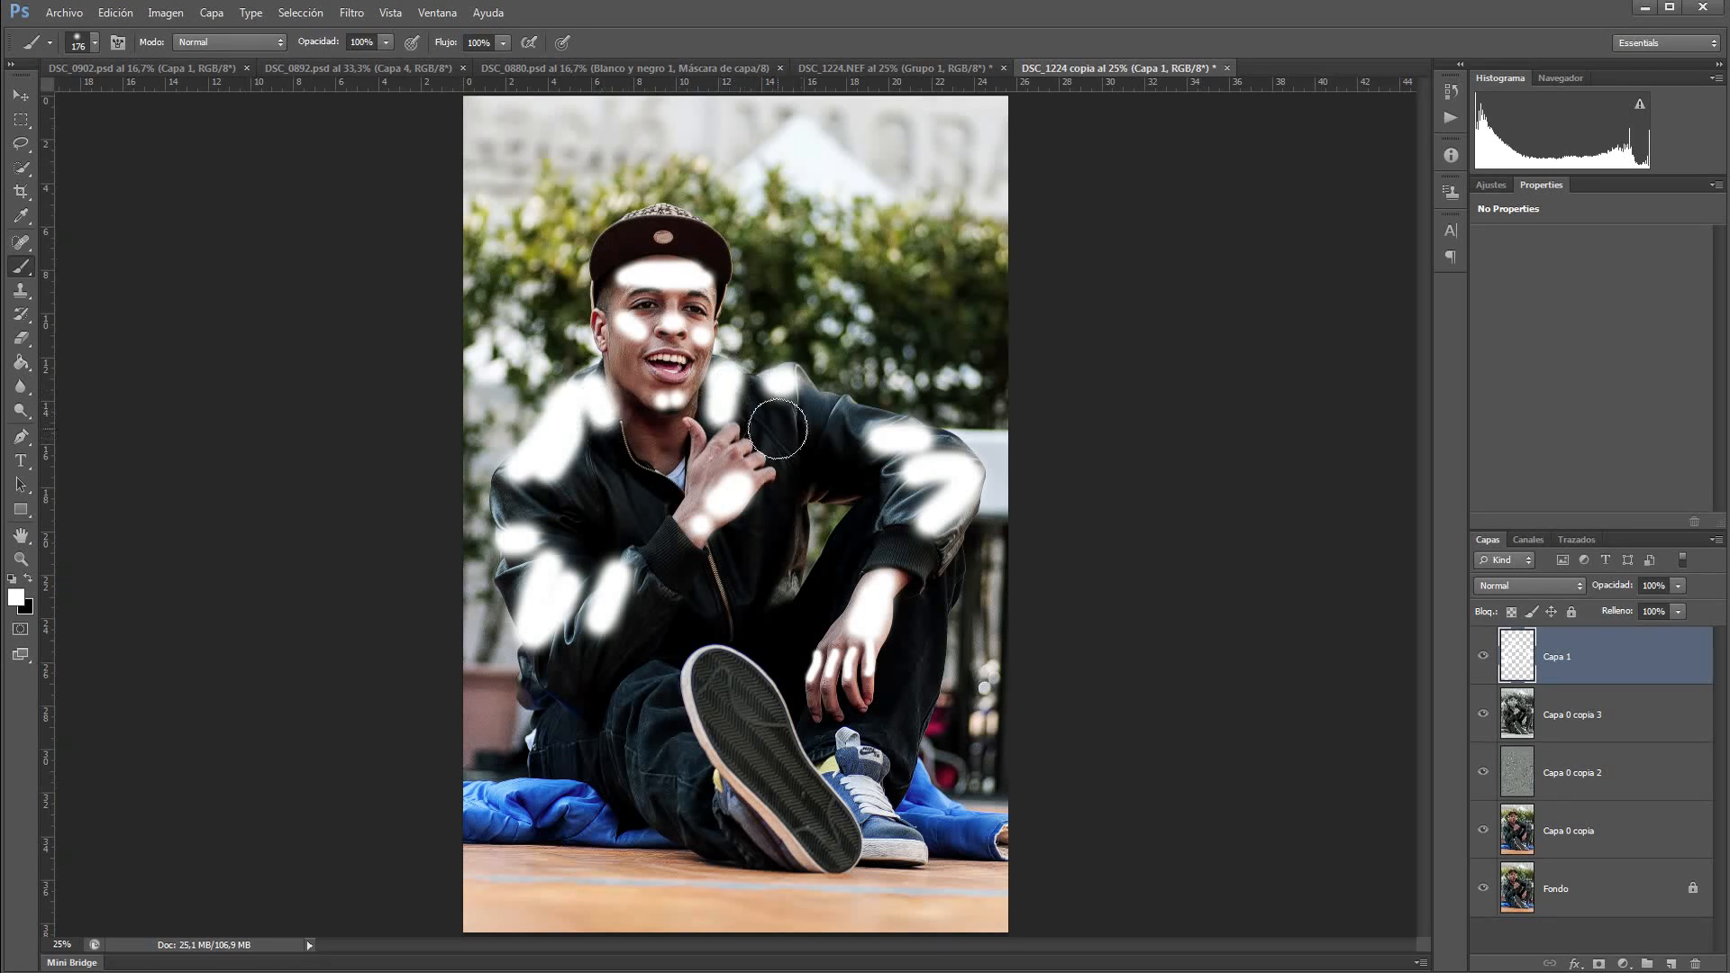
pyautogui.click(799, 525)
pyautogui.moveTo(788, 581); pyautogui.dragTo(796, 533)
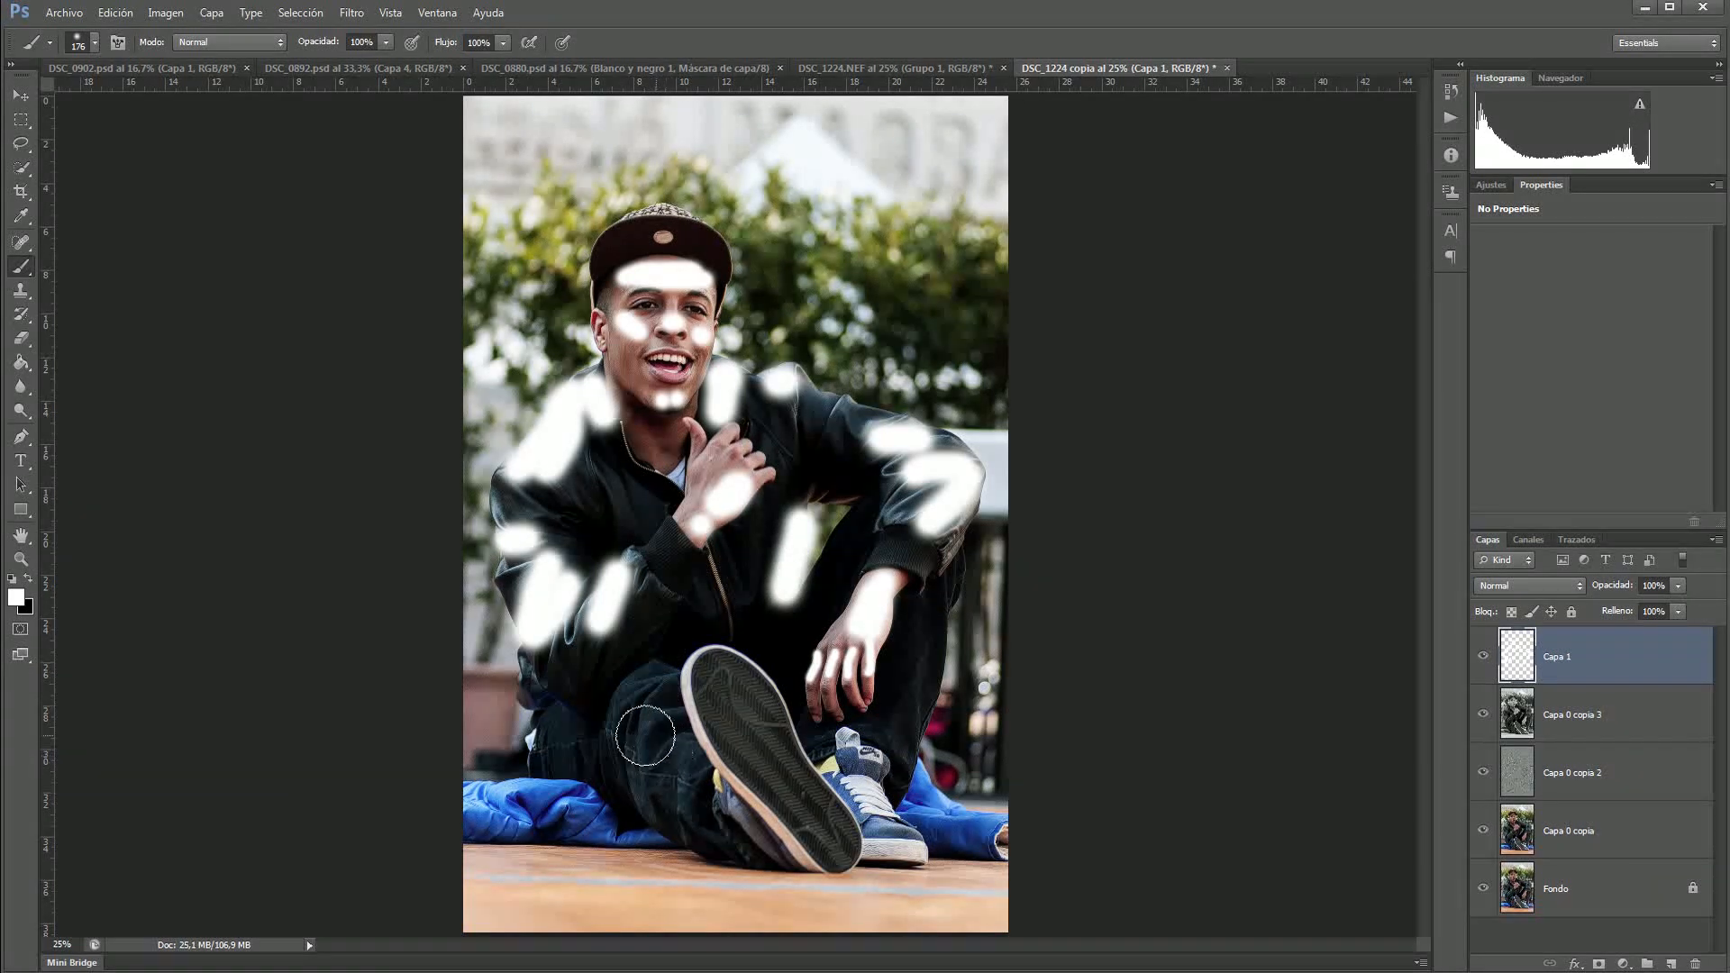
# Step: Paint white highlights on the front trouser leg, plus the sneaker toe and jacket chest with the brush reduced to 80 px
pyautogui.moveTo(642, 712)
pyautogui.mouseDown()
pyautogui.moveTo(641, 769)
pyautogui.moveTo(635, 692)
pyautogui.mouseUp()
pyautogui.click(680, 793)
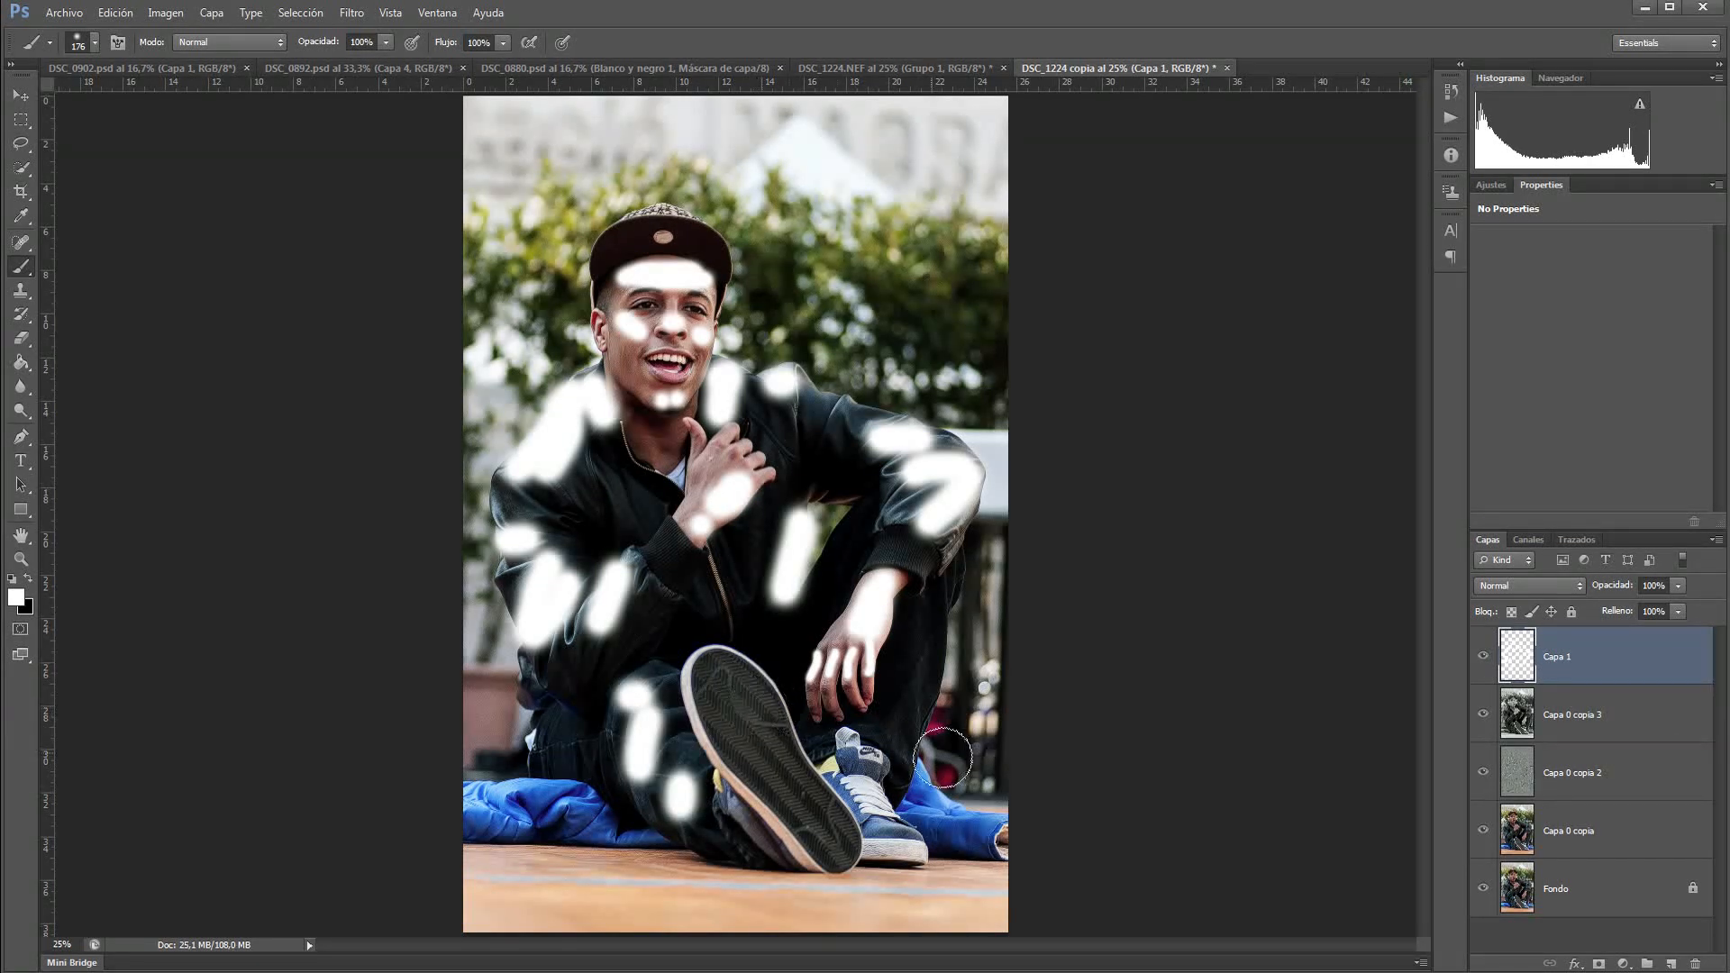
pyautogui.press('[')
pyautogui.press('[')
pyautogui.press('[')
pyautogui.press('[')
pyautogui.press('[')
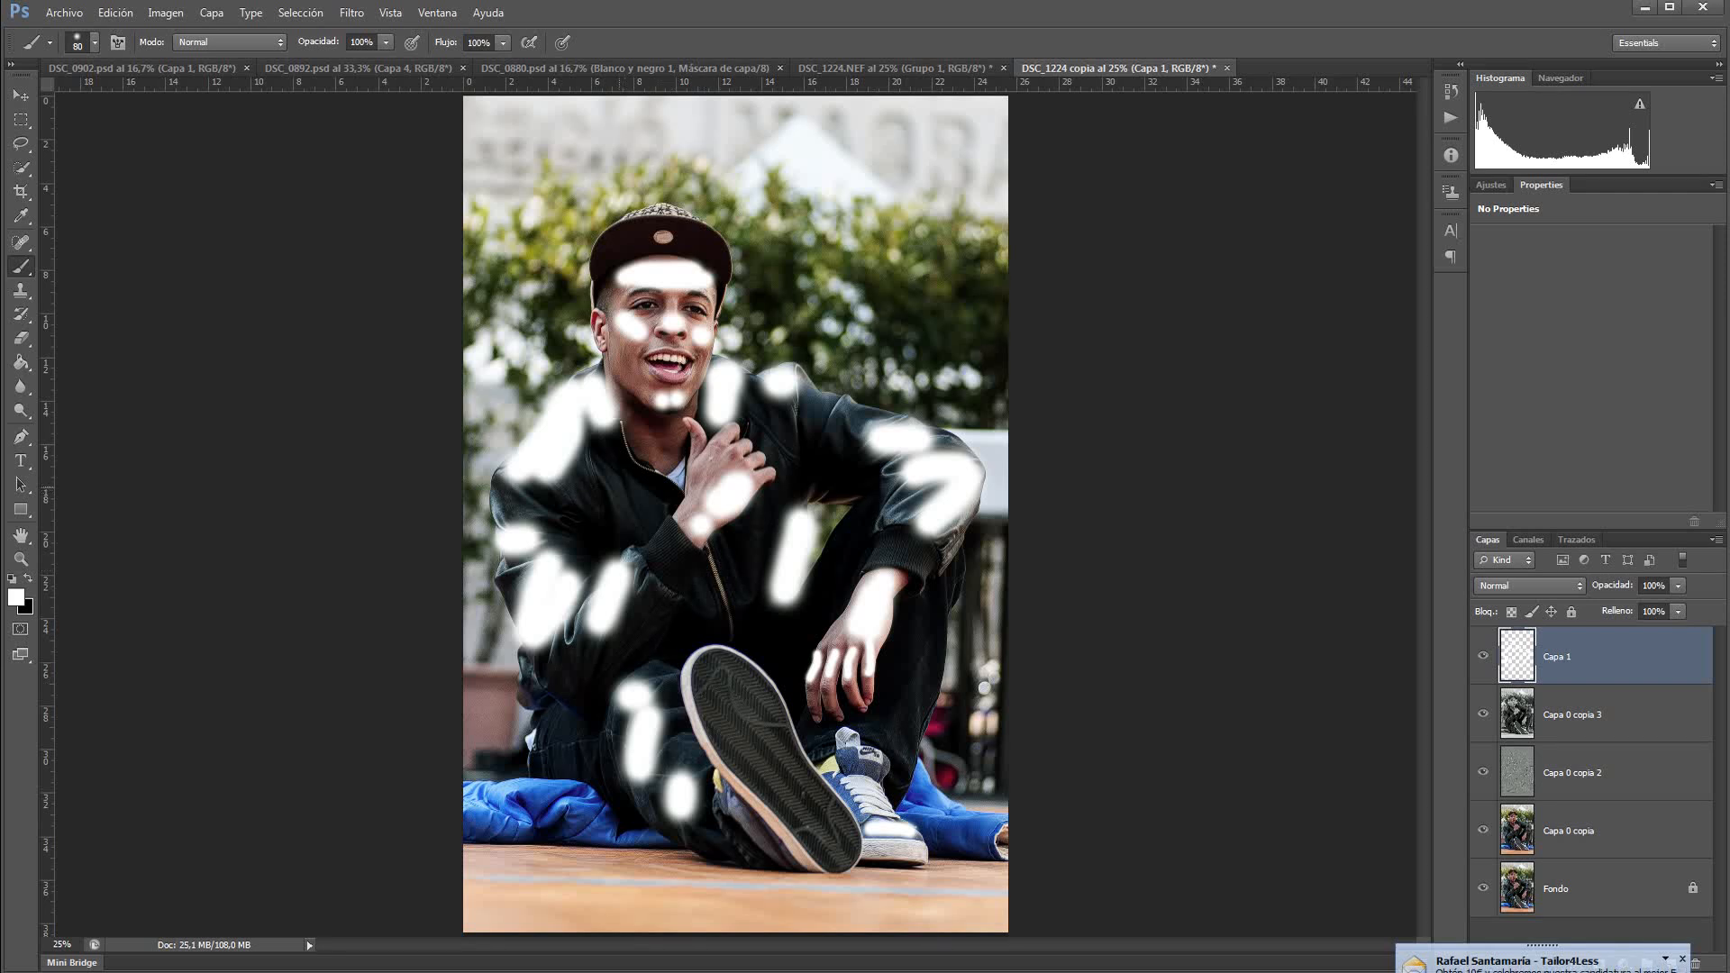
pyautogui.press('alt')
pyautogui.moveTo(598, 461); pyautogui.dragTo(626, 525)
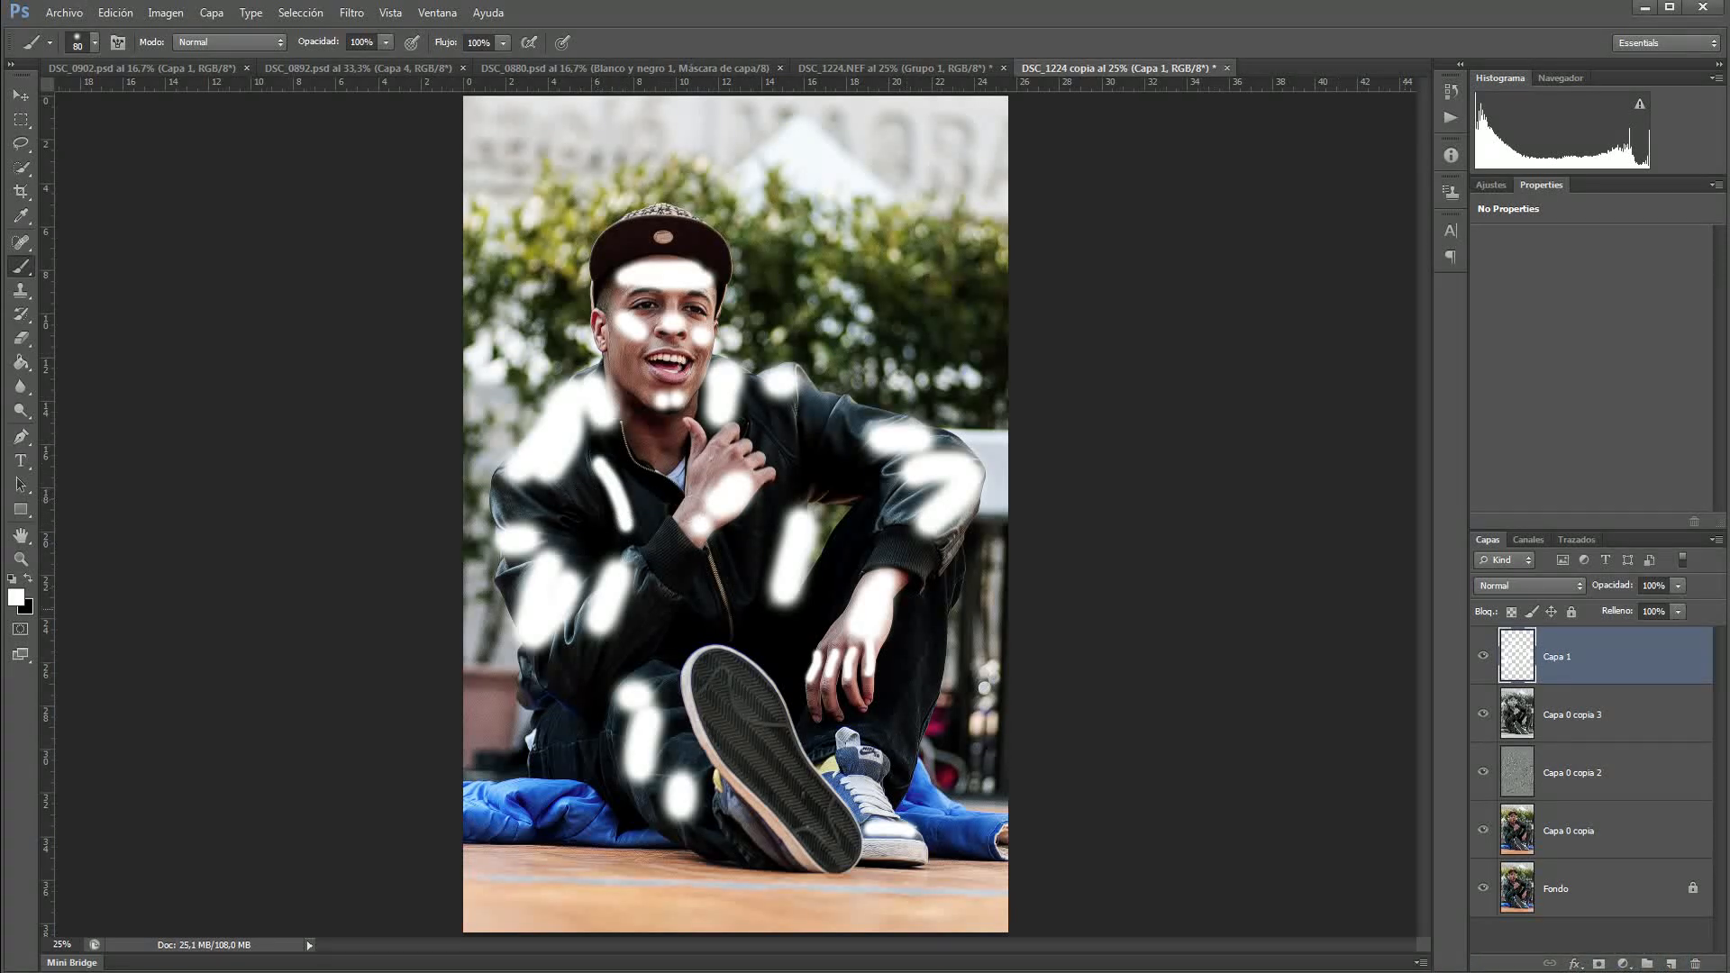
# Step: Set the painted highlights layer Capa 1 to Luz suave with 55% opacity
pyautogui.click(1547, 588)
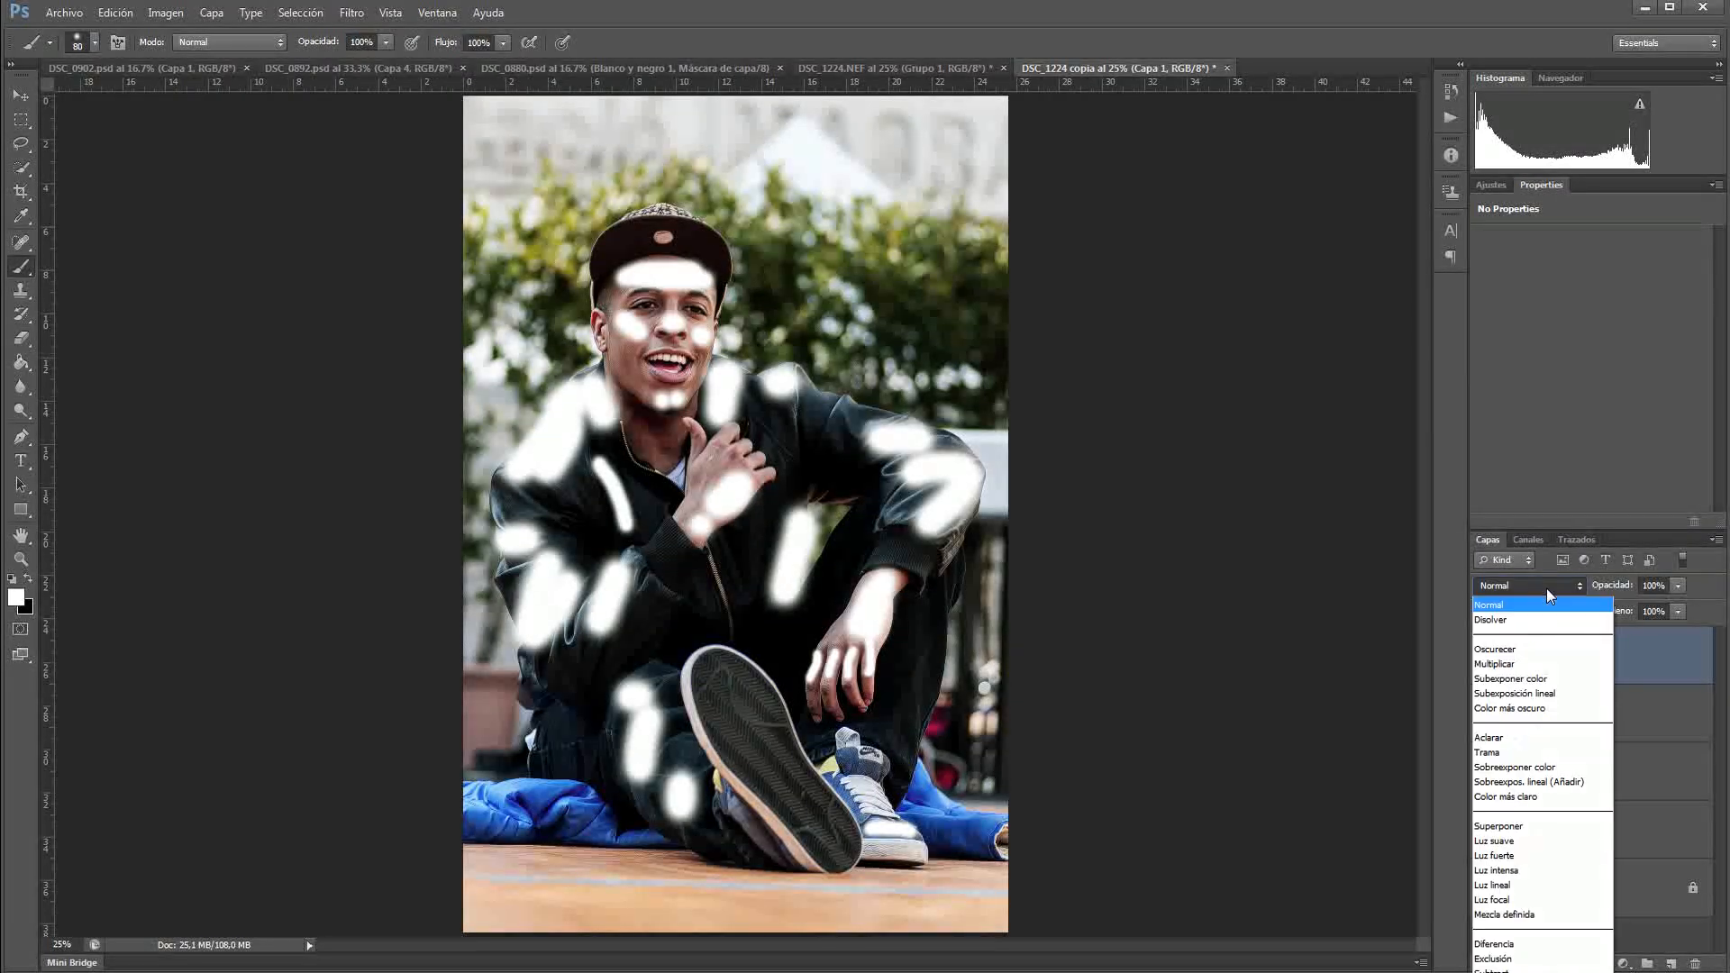
pyautogui.click(1527, 841)
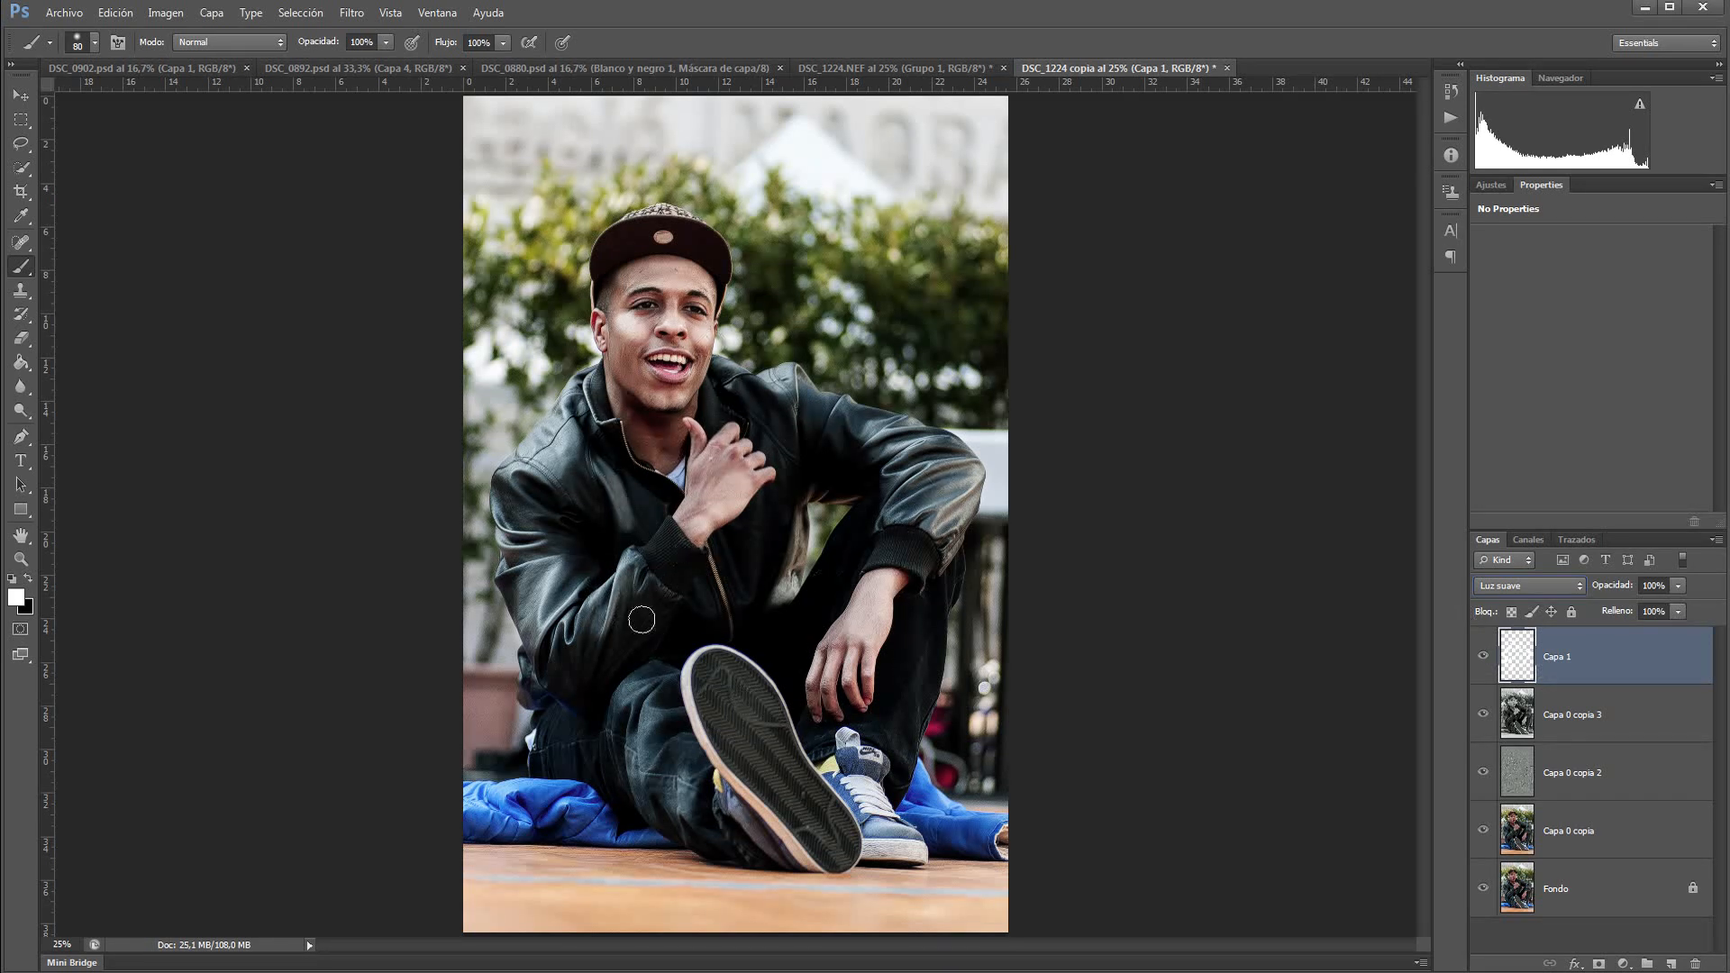
pyautogui.click(1679, 587)
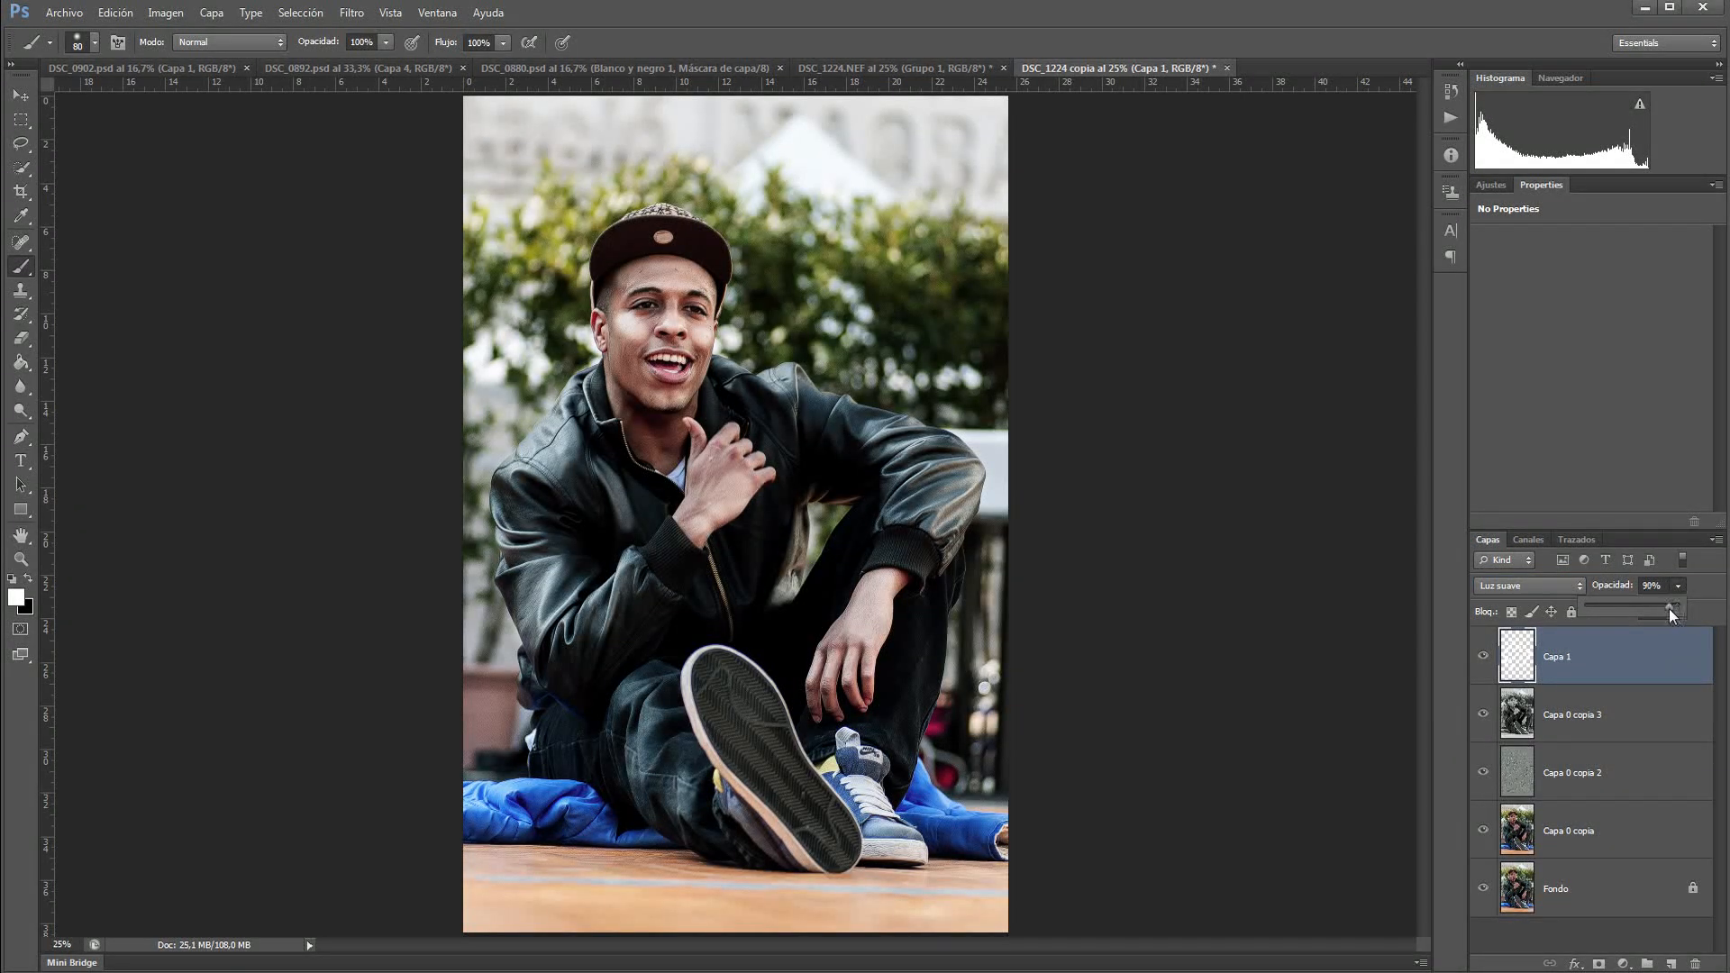
pyautogui.moveTo(1651, 609); pyautogui.dragTo(1649, 609)
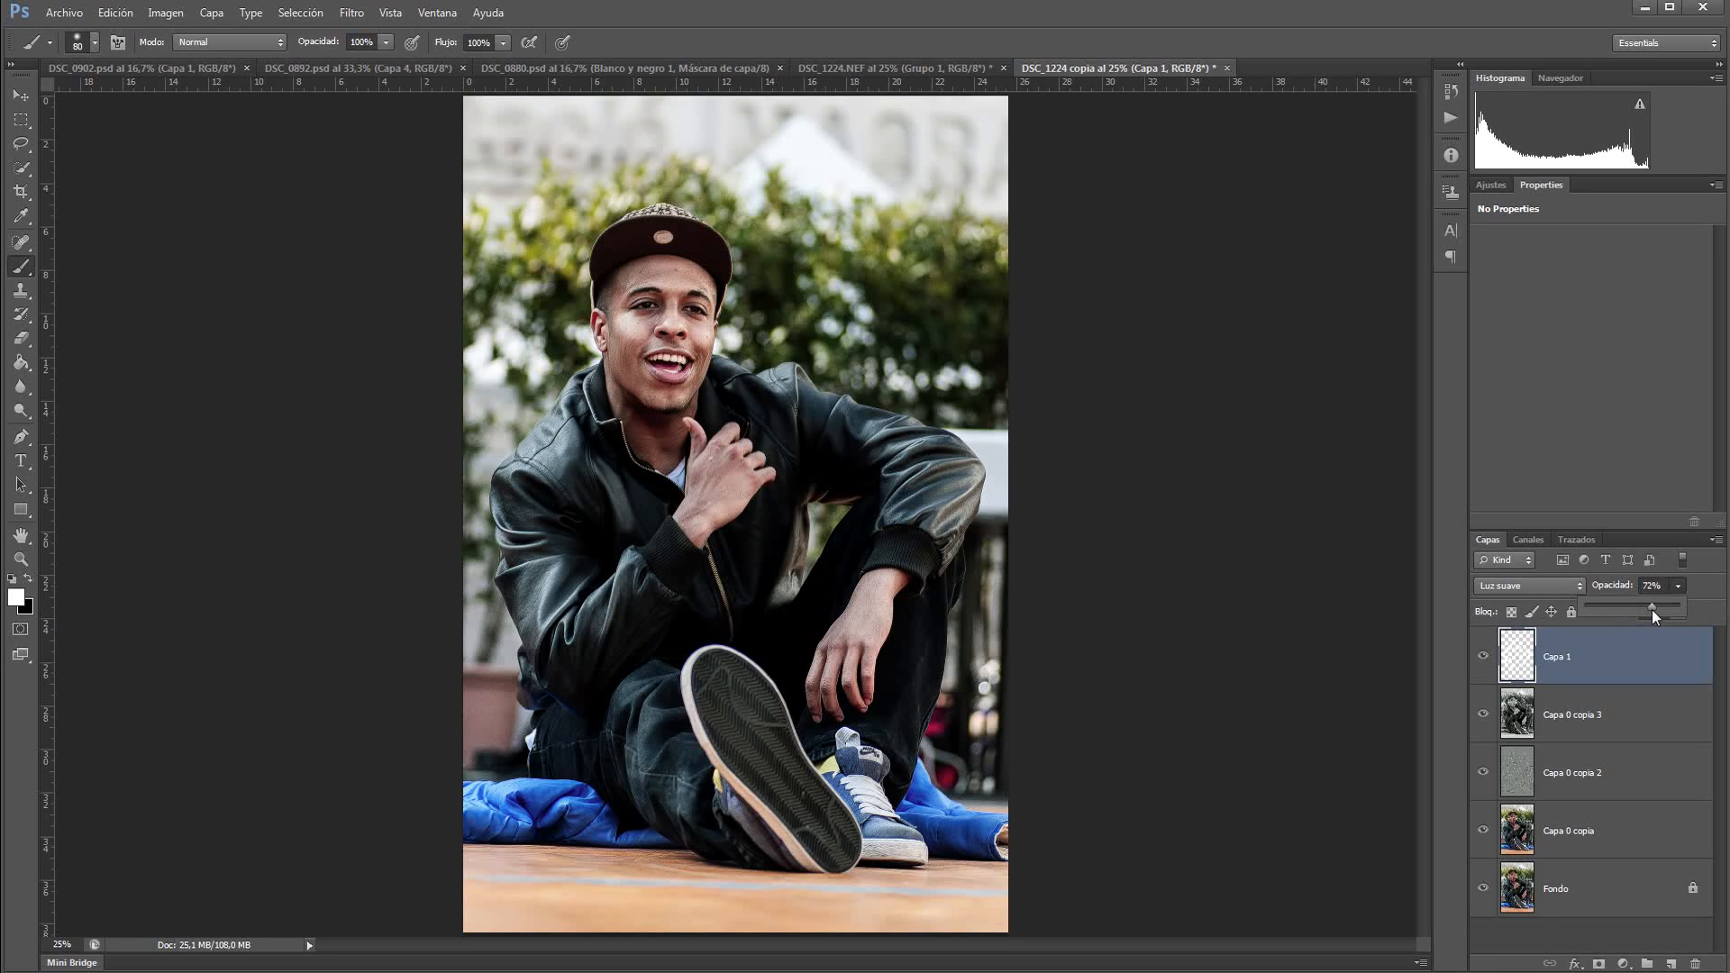
pyautogui.moveTo(1633, 612); pyautogui.dragTo(1632, 613)
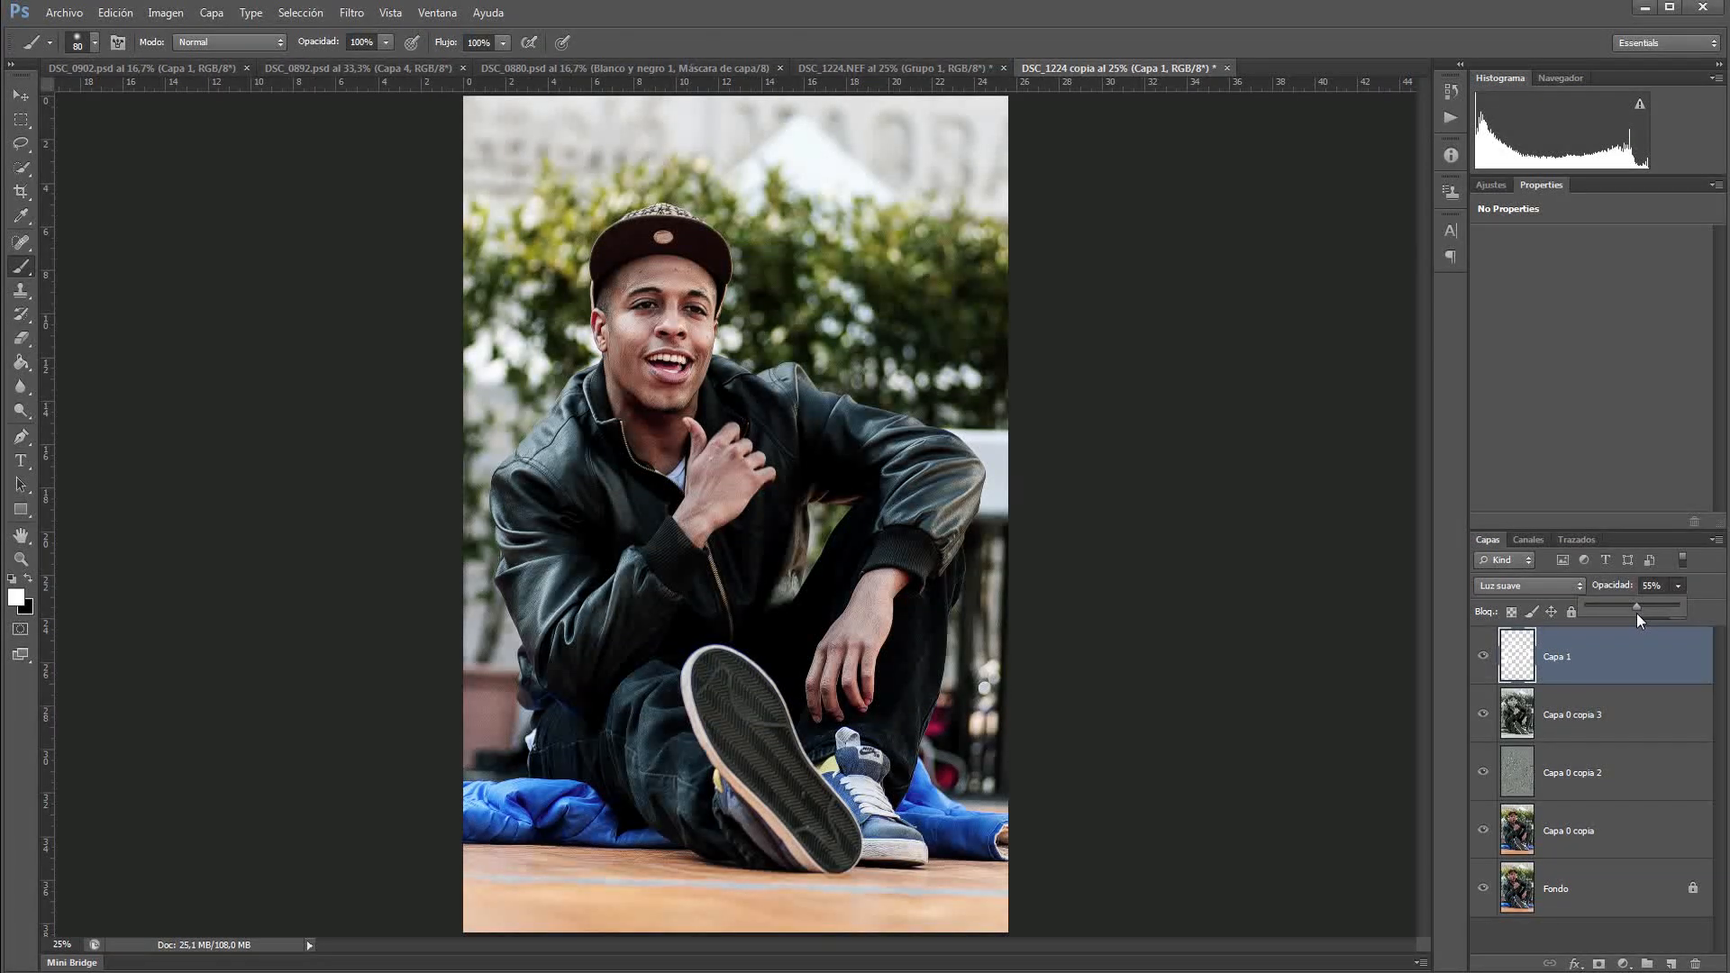
# Step: Compare the photo with and without the Capa 1 highlights layer several times, leaving it visible
pyautogui.click(1483, 658)
pyautogui.click(1484, 658)
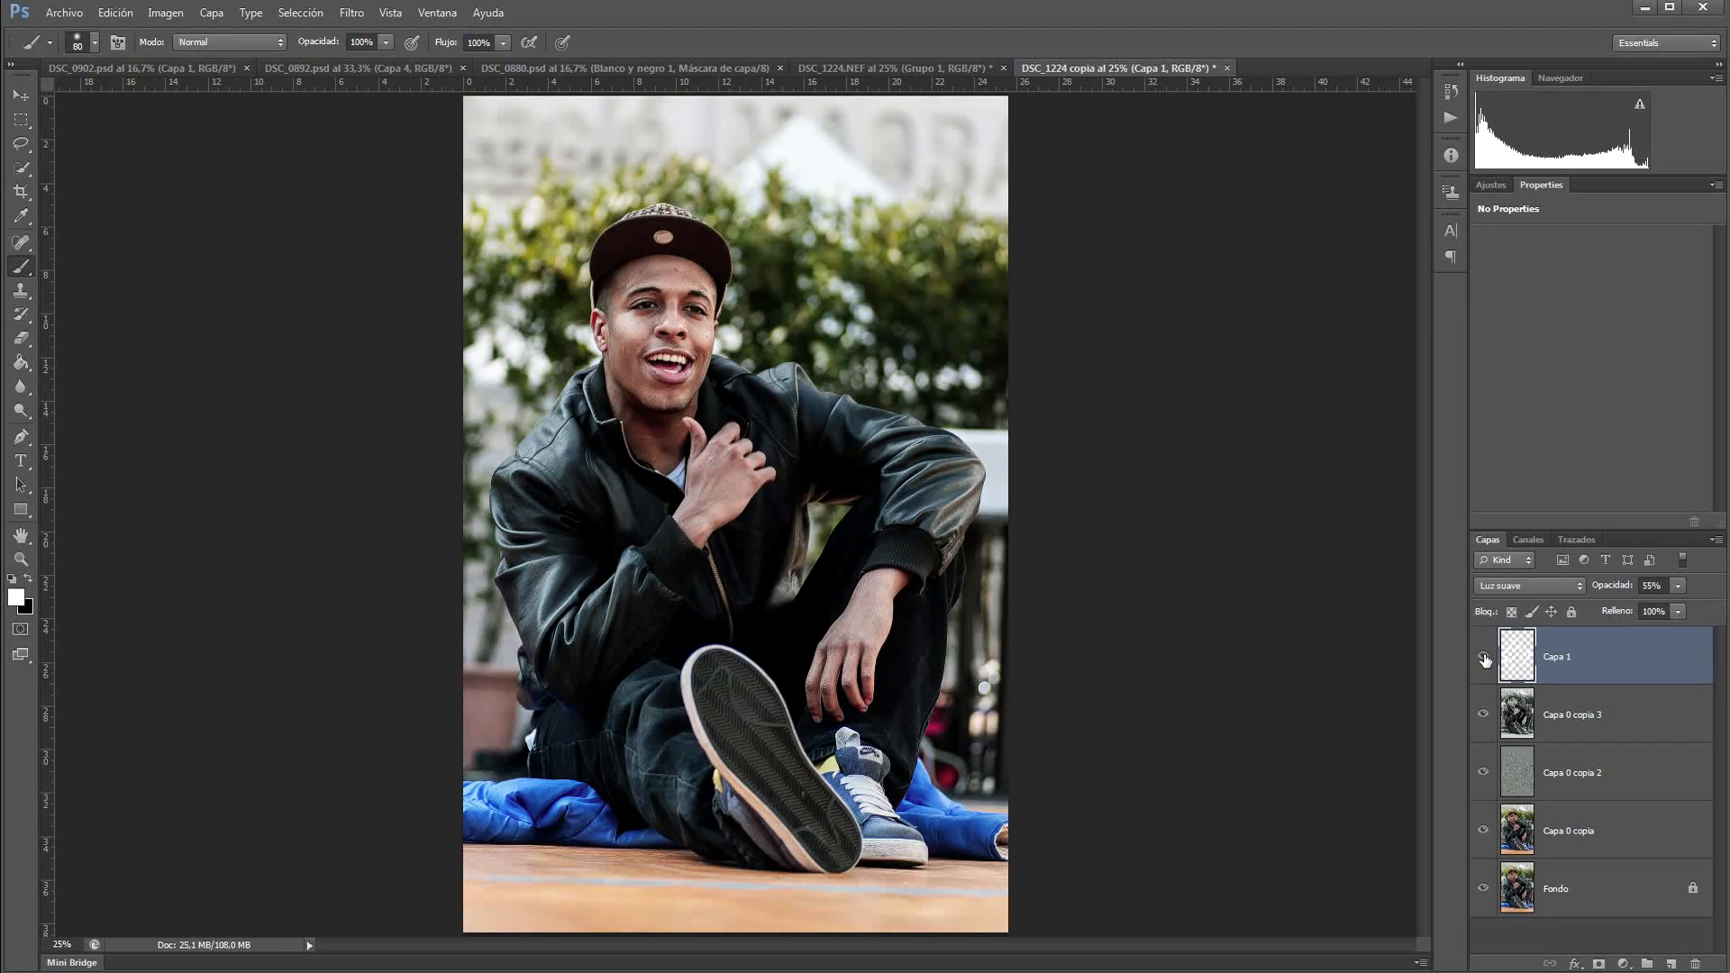
pyautogui.click(1483, 658)
pyautogui.click(1484, 659)
pyautogui.click(1483, 659)
pyautogui.click(1483, 659)
pyautogui.click(1484, 657)
pyautogui.click(1484, 657)
# Step: Add another empty layer above Capa 1 and set the brush's foreground colour to grey 707070
pyautogui.click(1620, 663)
pyautogui.click(1669, 965)
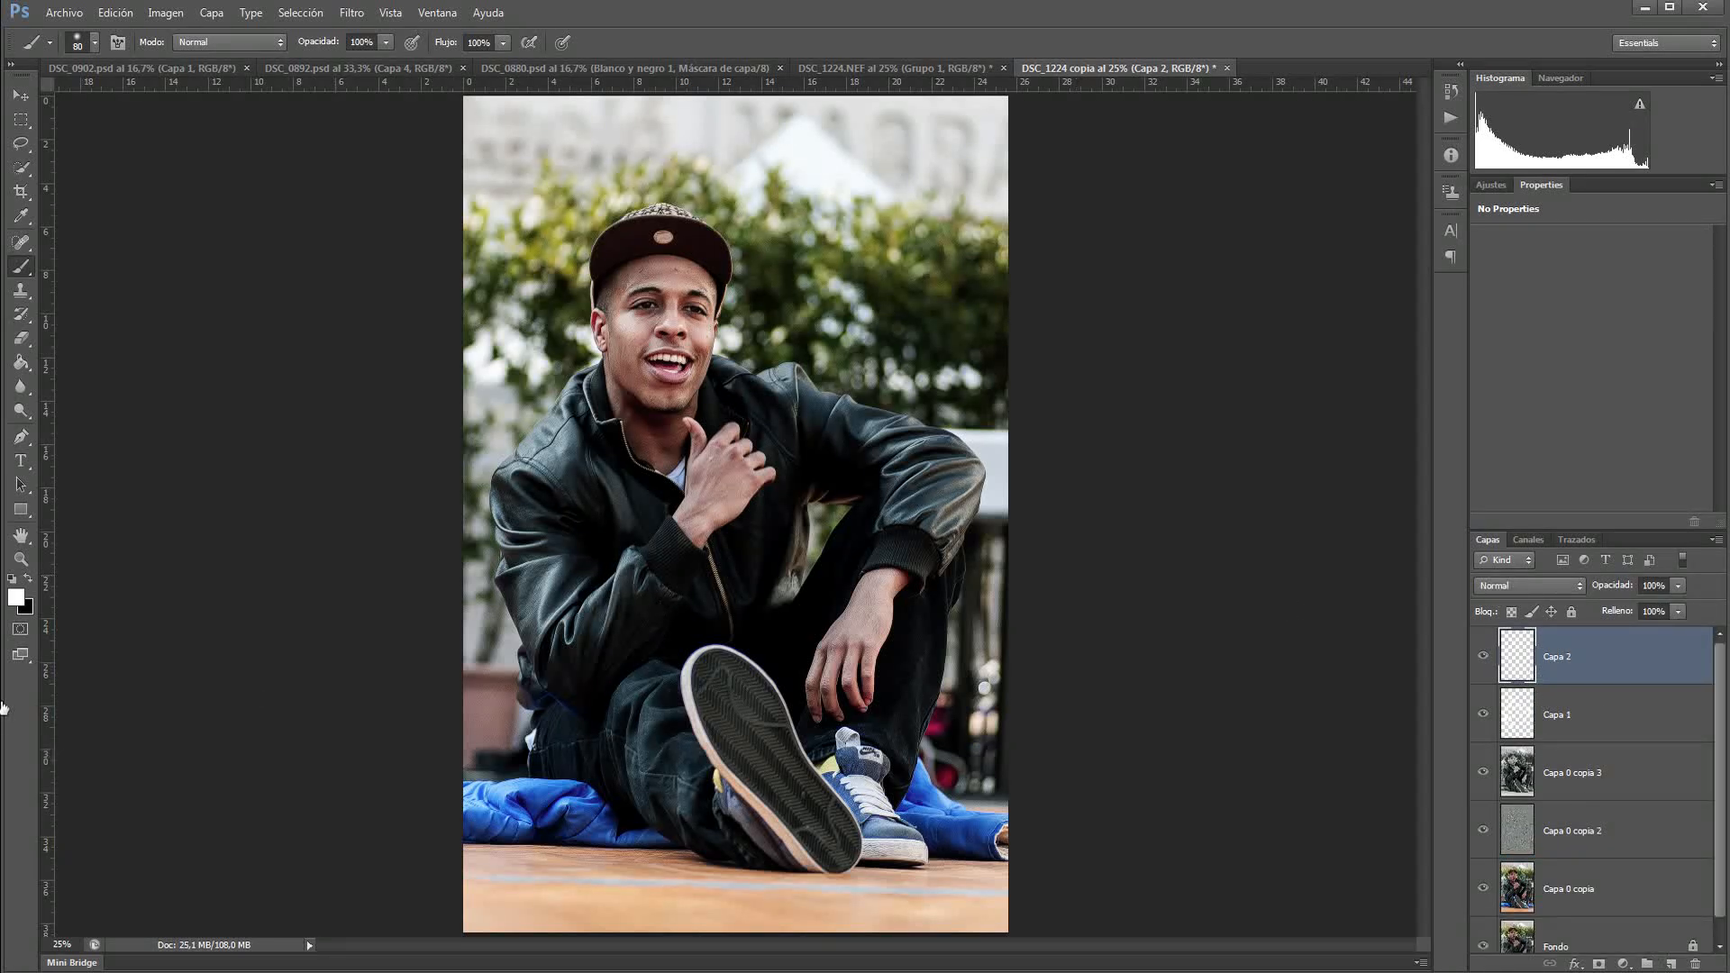
pyautogui.click(16, 597)
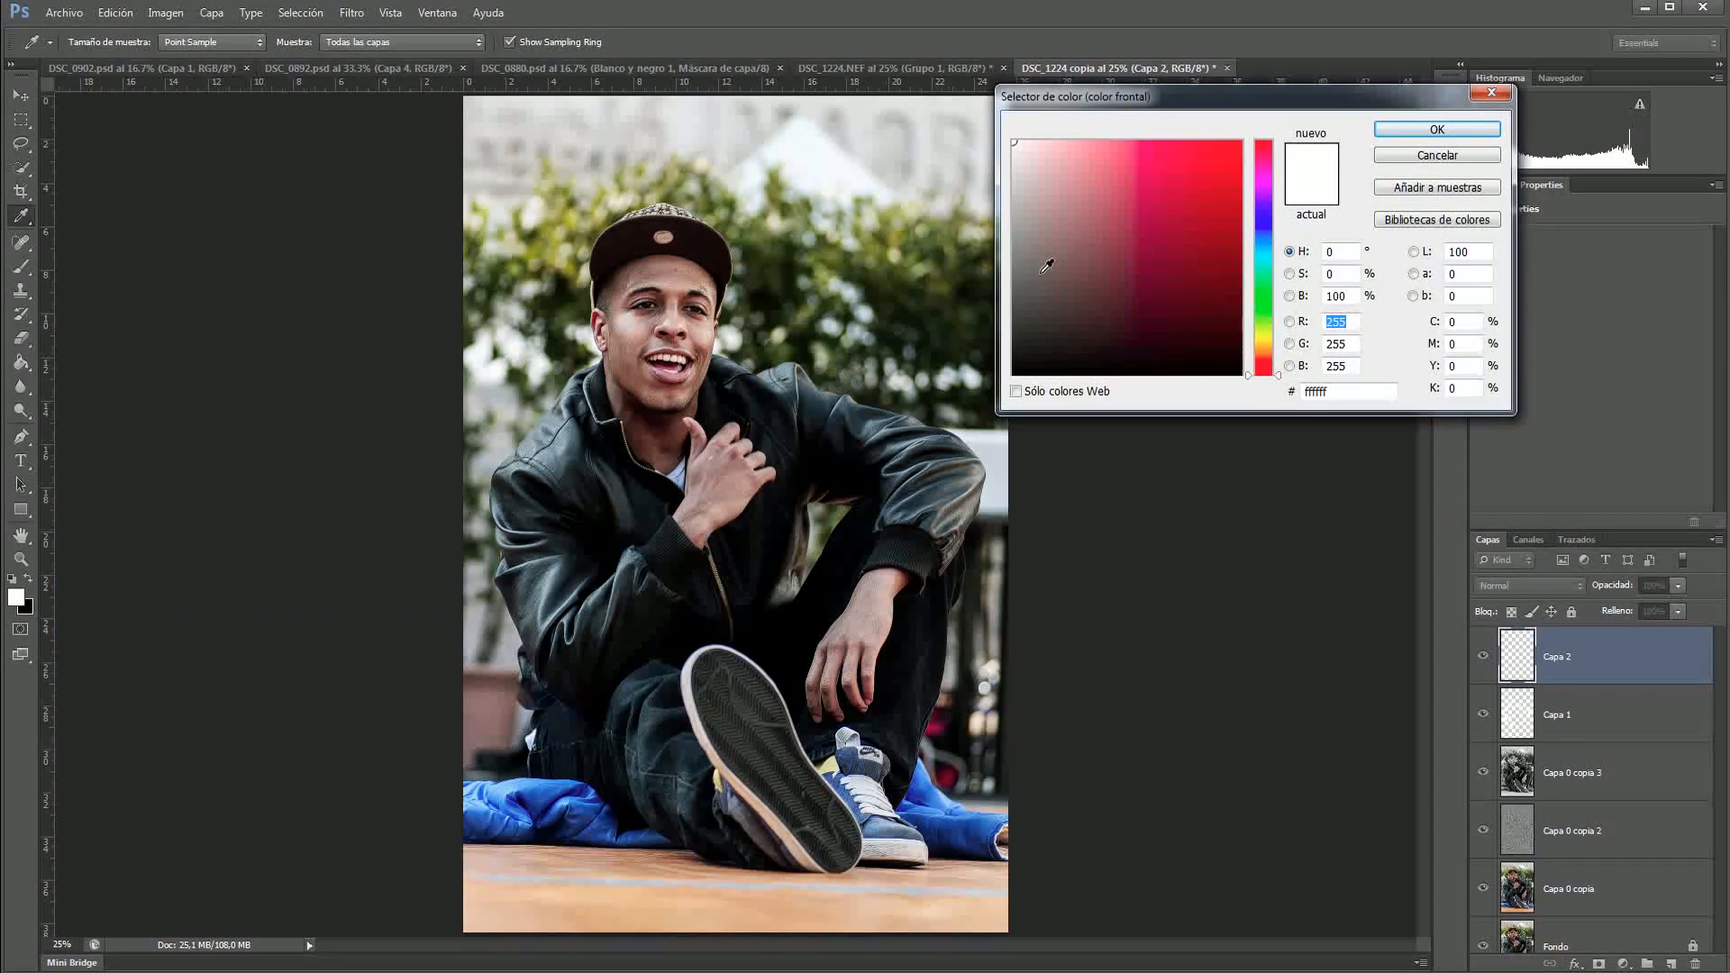
pyautogui.moveTo(1043, 262); pyautogui.dragTo(995, 272)
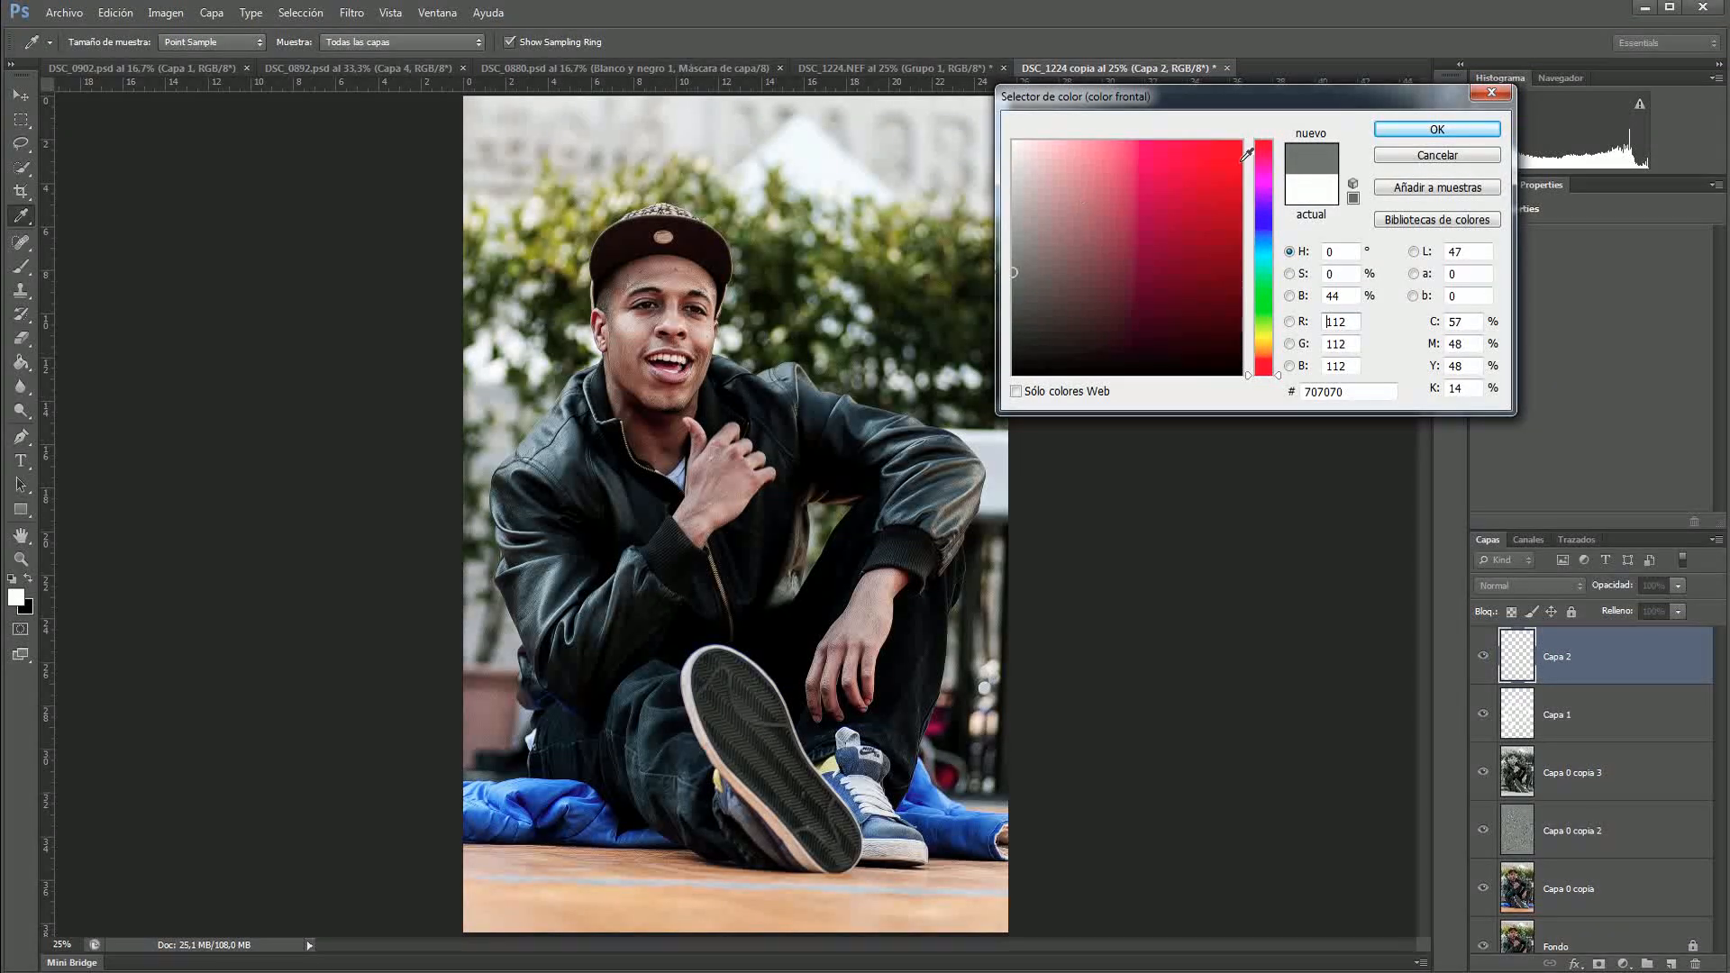
pyautogui.click(1419, 131)
pyautogui.press('b')
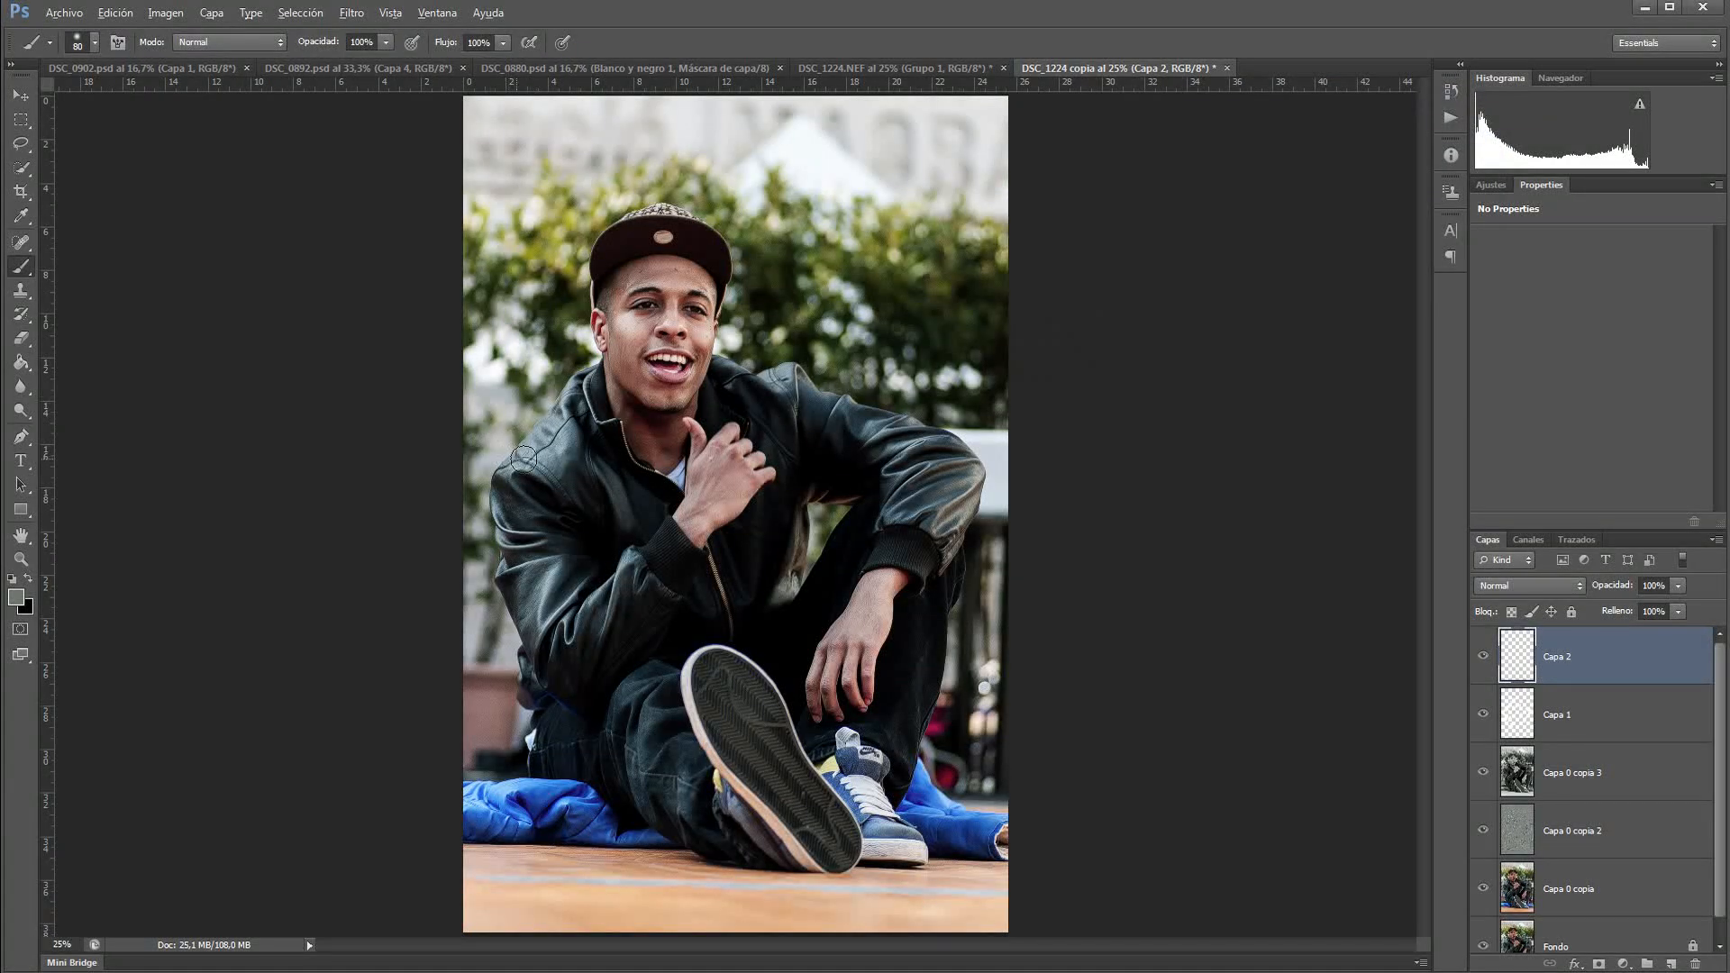
# Step: Paint the background around the seated man with grey 707070 on Capa 2, using a soft brush reduced to 200 px near his outline
pyautogui.moveTo(523, 459); pyautogui.dragTo(577, 460)
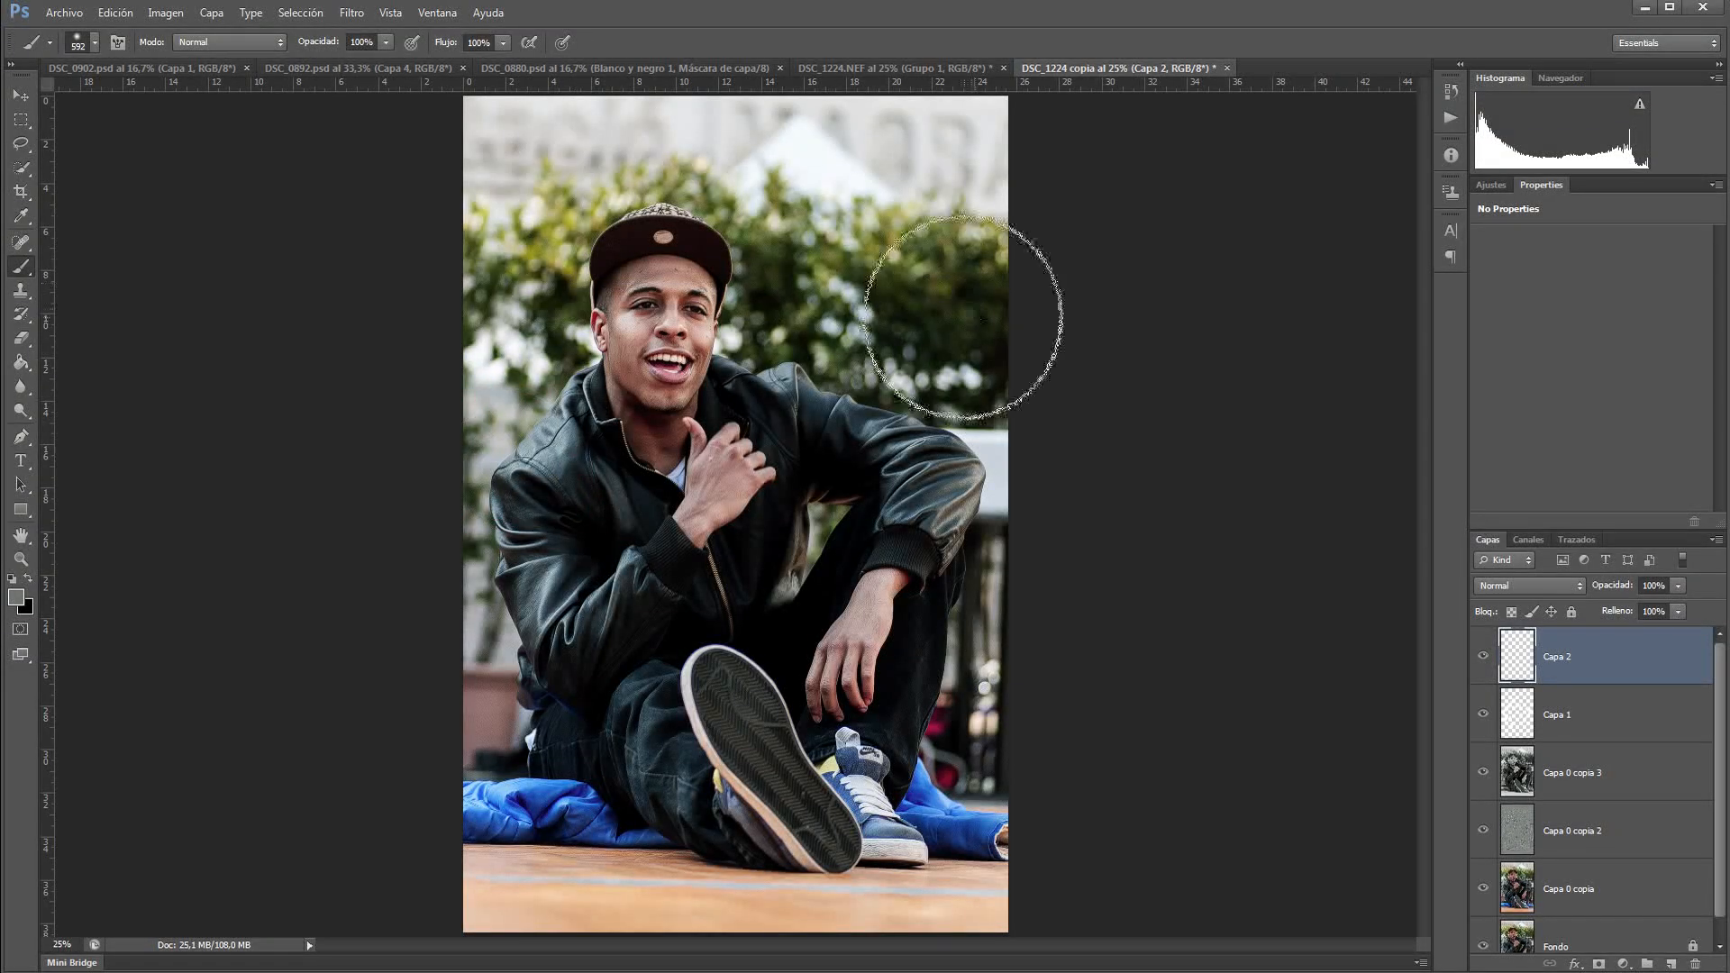
pyautogui.moveTo(982, 320); pyautogui.dragTo(961, 317)
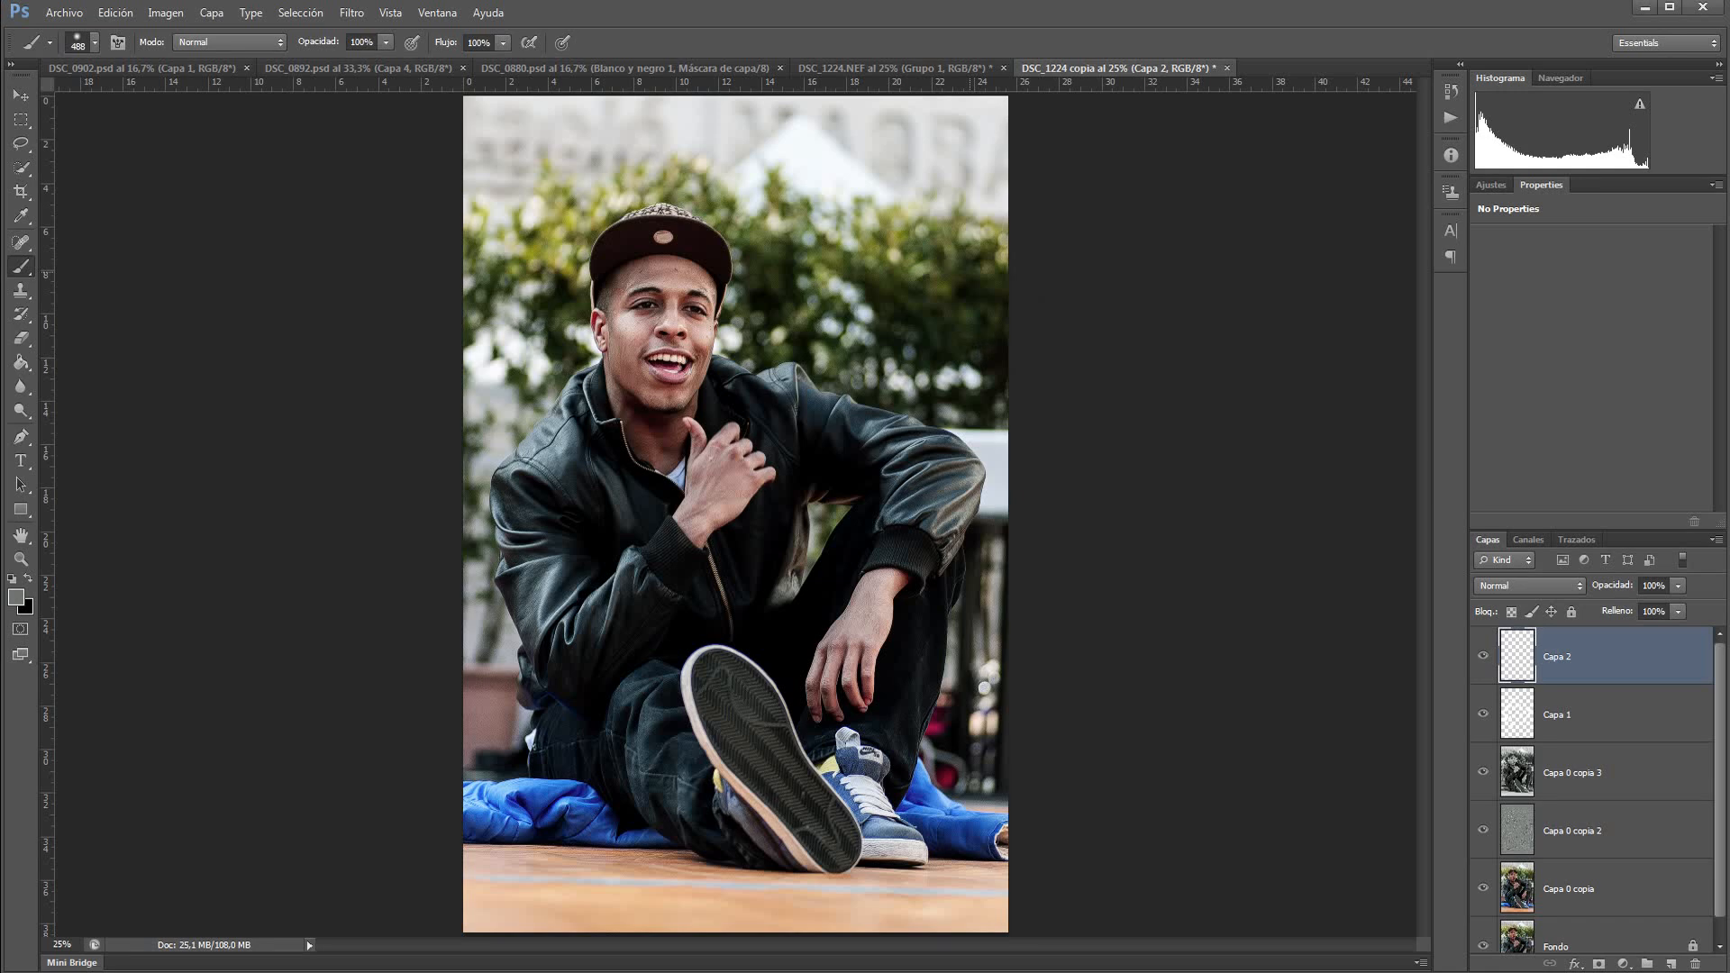
pyautogui.keyDown('alt'); pyautogui.click(819, 299); pyautogui.keyUp('alt')
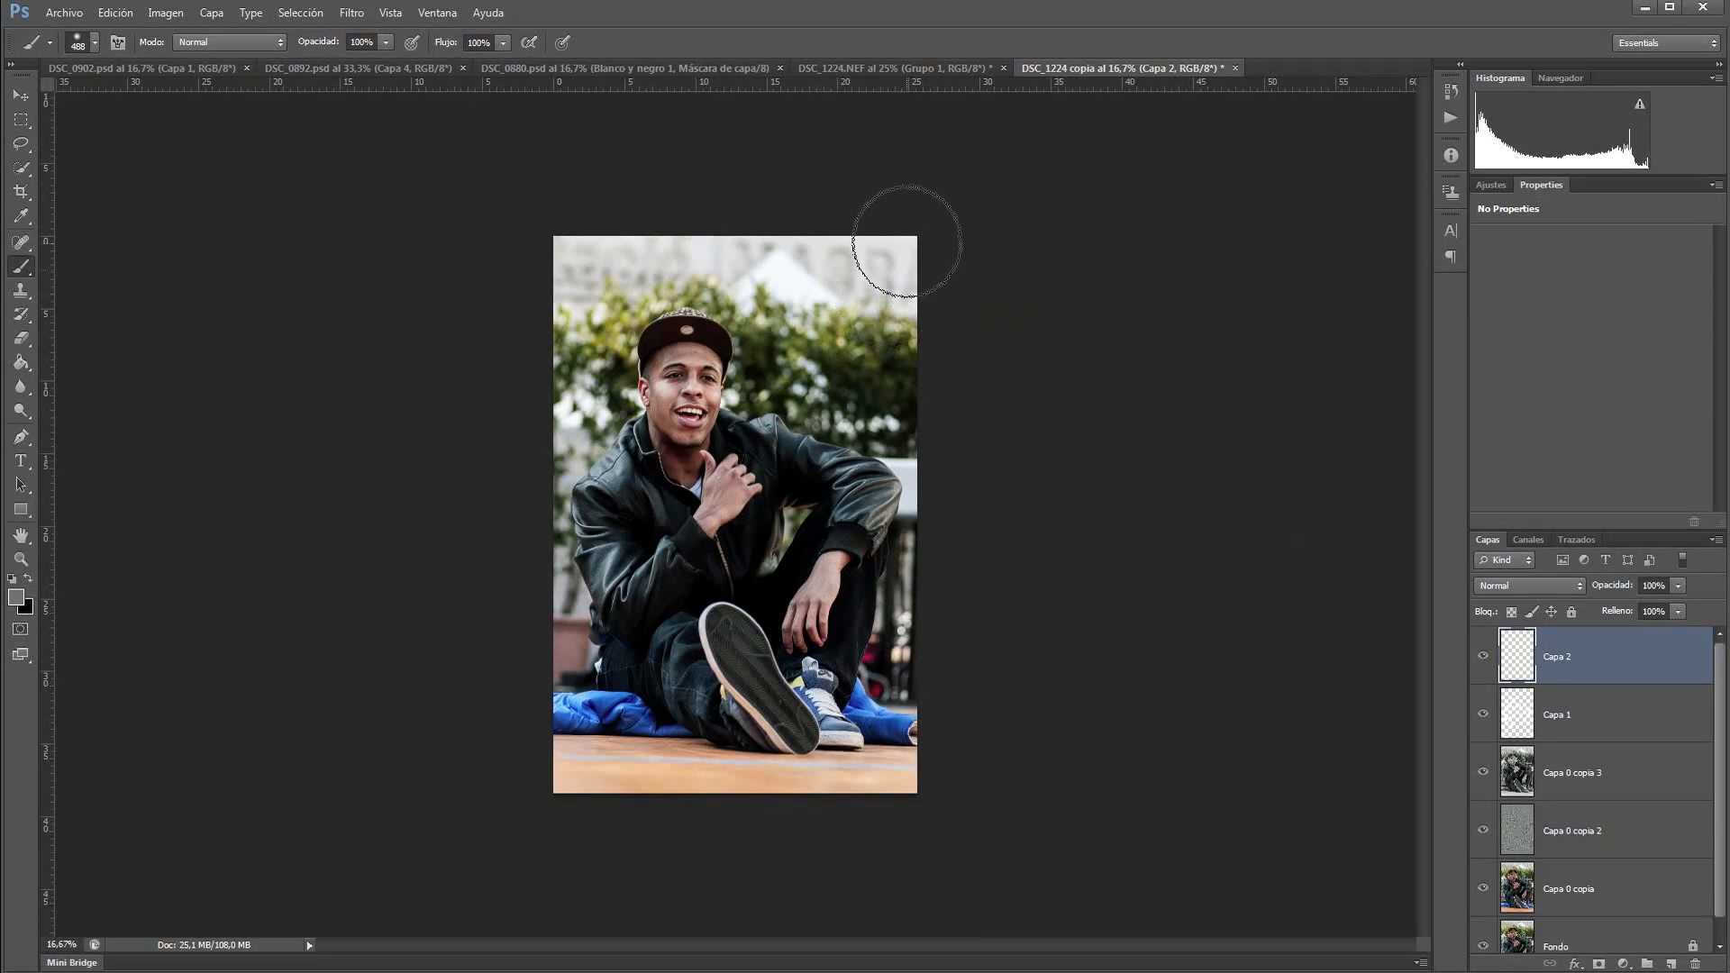
pyautogui.moveTo(896, 239)
pyautogui.mouseDown()
pyautogui.moveTo(928, 387)
pyautogui.moveTo(875, 270)
pyautogui.moveTo(865, 288)
pyautogui.moveTo(695, 220)
pyautogui.moveTo(547, 254)
pyautogui.moveTo(621, 225)
pyautogui.moveTo(784, 286)
pyautogui.moveTo(860, 334)
pyautogui.moveTo(938, 451)
pyautogui.moveTo(938, 522)
pyautogui.moveTo(884, 712)
pyautogui.moveTo(912, 667)
pyautogui.moveTo(905, 588)
pyautogui.moveTo(881, 696)
pyautogui.moveTo(895, 734)
pyautogui.moveTo(850, 782)
pyautogui.moveTo(553, 792)
pyautogui.moveTo(695, 799)
pyautogui.moveTo(649, 739)
pyautogui.moveTo(501, 672)
pyautogui.moveTo(610, 792)
pyautogui.moveTo(718, 799)
pyautogui.moveTo(586, 694)
pyautogui.moveTo(541, 626)
pyautogui.moveTo(528, 471)
pyautogui.moveTo(570, 435)
pyautogui.moveTo(613, 288)
pyautogui.moveTo(540, 328)
pyautogui.moveTo(546, 423)
pyautogui.moveTo(572, 271)
pyautogui.moveTo(712, 288)
pyautogui.moveTo(757, 320)
pyautogui.moveTo(748, 379)
pyautogui.moveTo(865, 414)
pyautogui.moveTo(878, 401)
pyautogui.moveTo(792, 309)
pyautogui.moveTo(733, 279)
pyautogui.moveTo(624, 308)
pyautogui.moveTo(599, 352)
pyautogui.moveTo(630, 401)
pyautogui.moveTo(533, 483)
pyautogui.moveTo(532, 564)
pyautogui.moveTo(568, 615)
pyautogui.moveTo(552, 606)
pyautogui.moveTo(568, 694)
pyautogui.moveTo(645, 747)
pyautogui.moveTo(771, 797)
pyautogui.moveTo(888, 786)
pyautogui.moveTo(890, 622)
pyautogui.moveTo(946, 495)
pyautogui.moveTo(896, 421)
pyautogui.moveTo(744, 385)
pyautogui.moveTo(732, 407)
pyautogui.moveTo(760, 401)
pyautogui.moveTo(663, 360)
pyautogui.moveTo(683, 328)
pyautogui.moveTo(732, 314)
pyautogui.moveTo(650, 304)
pyautogui.moveTo(615, 324)
pyautogui.moveTo(585, 446)
pyautogui.moveTo(614, 403)
pyautogui.moveTo(567, 493)
pyautogui.moveTo(631, 739)
pyautogui.mouseUp()
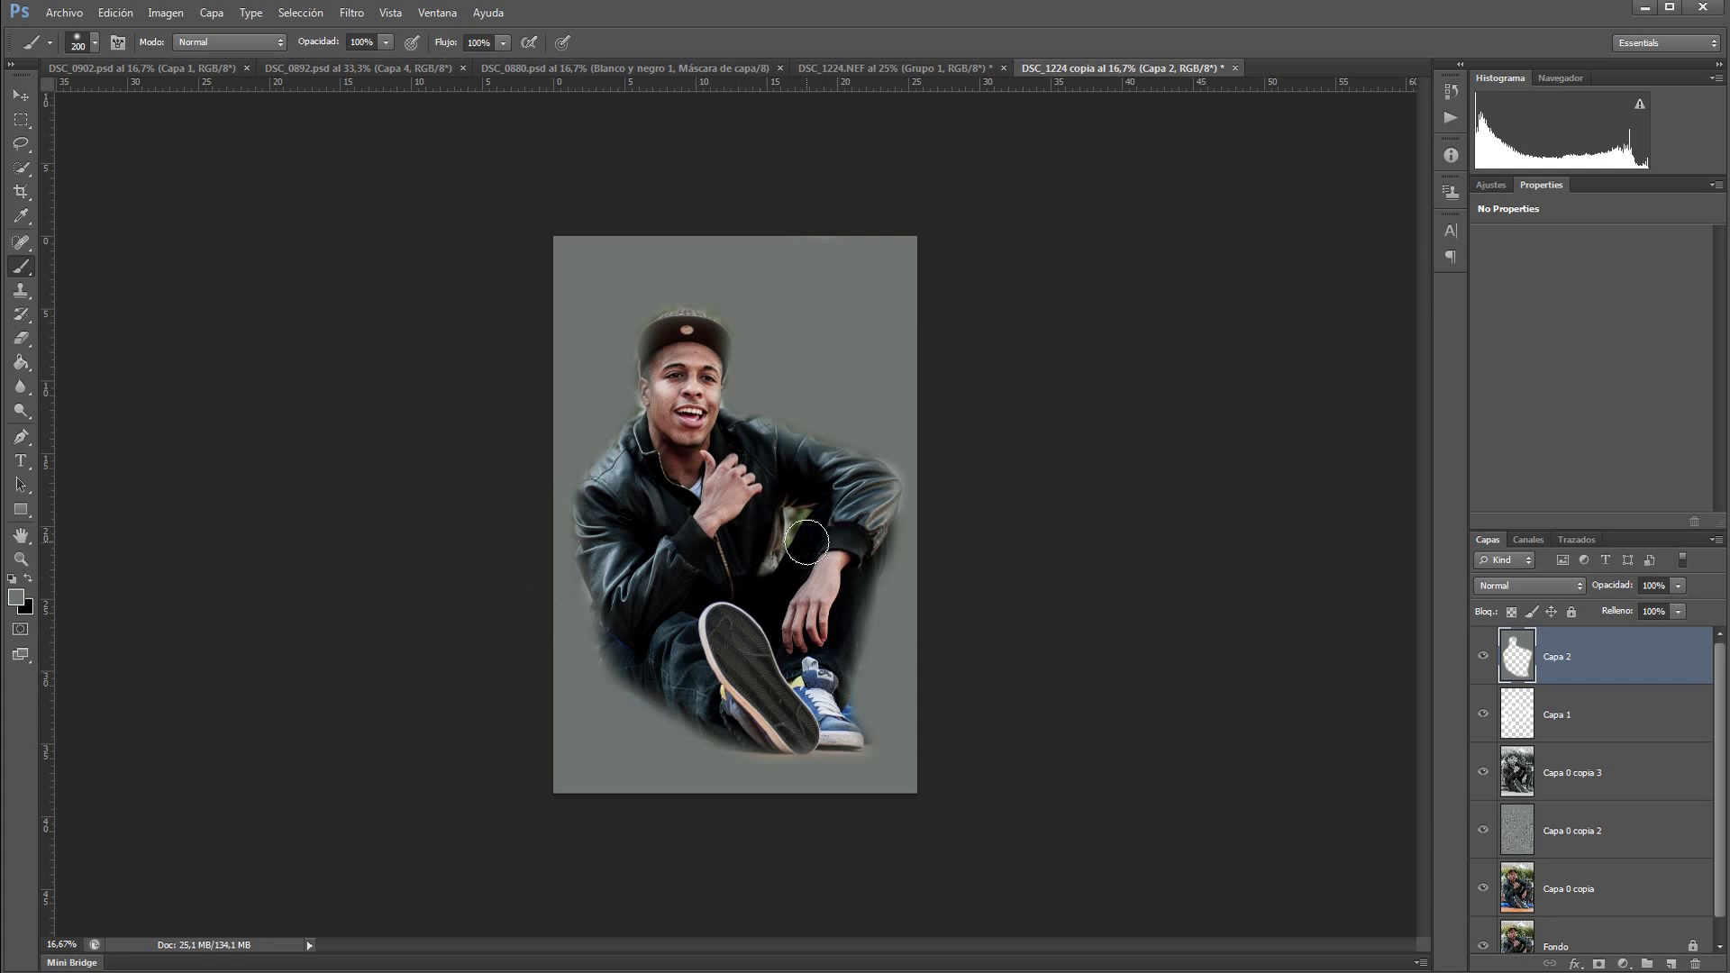
# Step: Fill the background gap between the jacket and the raised knee with grey, using a 52 px brush
pyautogui.scroll(3, 807, 532)
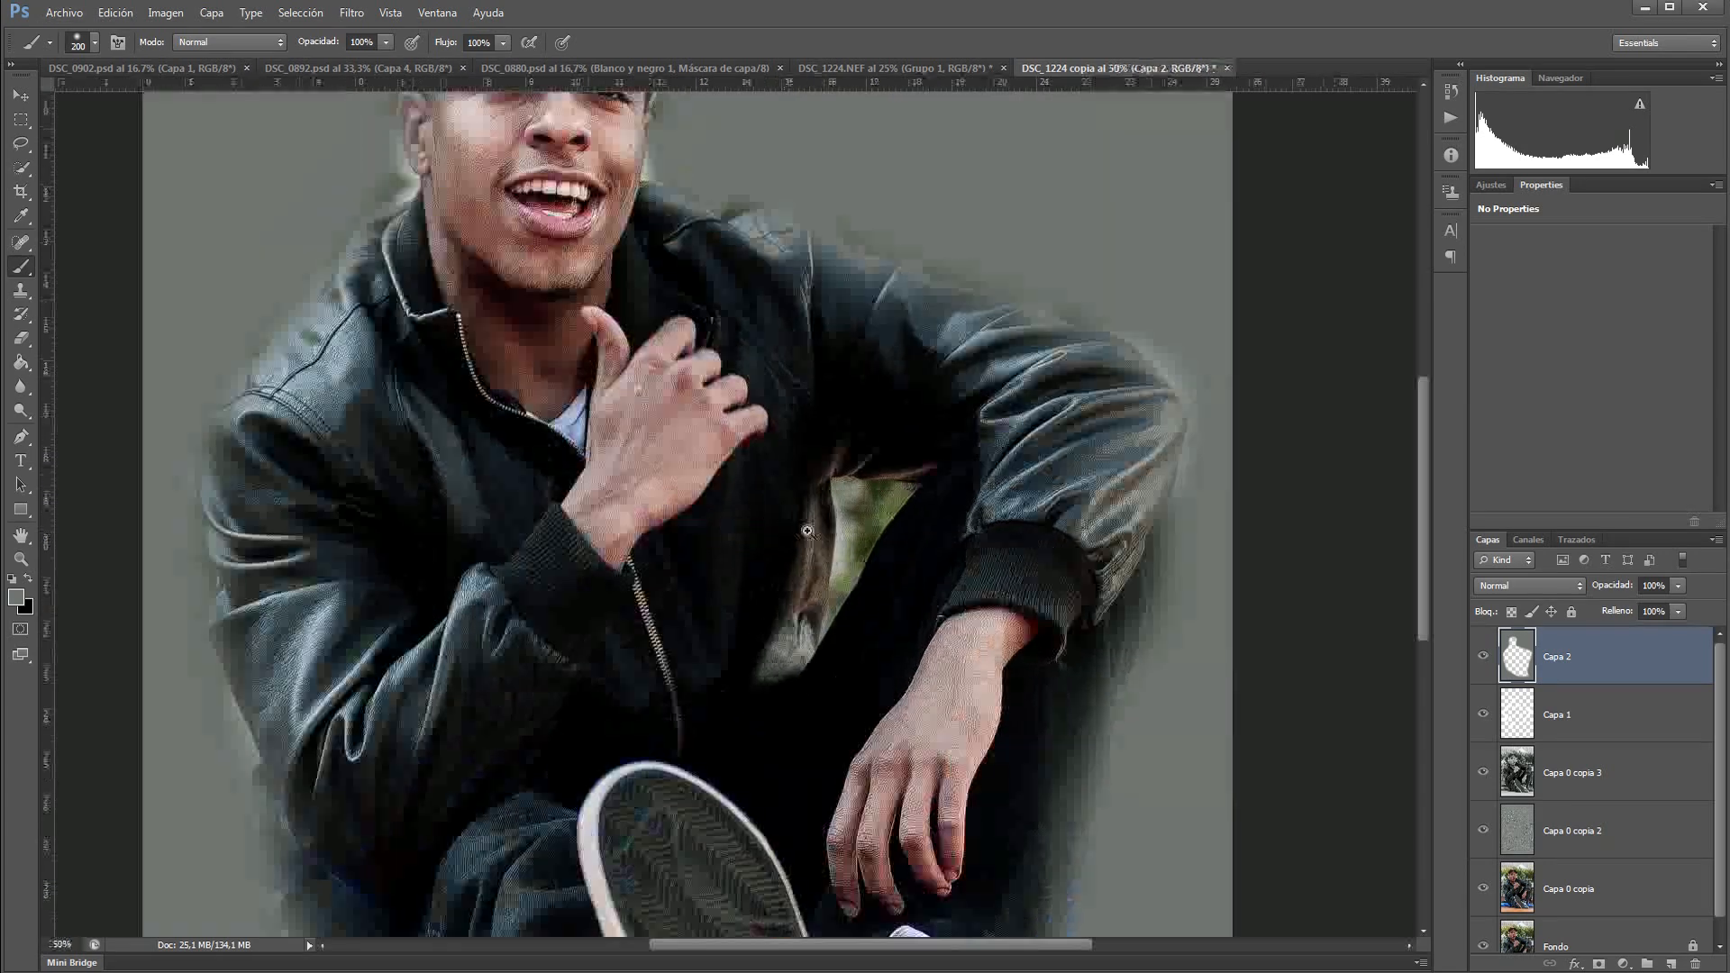
pyautogui.moveTo(881, 541)
pyautogui.mouseDown()
pyautogui.moveTo(849, 543)
pyautogui.moveTo(855, 492)
pyautogui.moveTo(860, 545)
pyautogui.moveTo(829, 611)
pyautogui.moveTo(842, 478)
pyautogui.moveTo(906, 488)
pyautogui.moveTo(849, 547)
pyautogui.moveTo(867, 497)
pyautogui.moveTo(827, 628)
pyautogui.mouseUp()
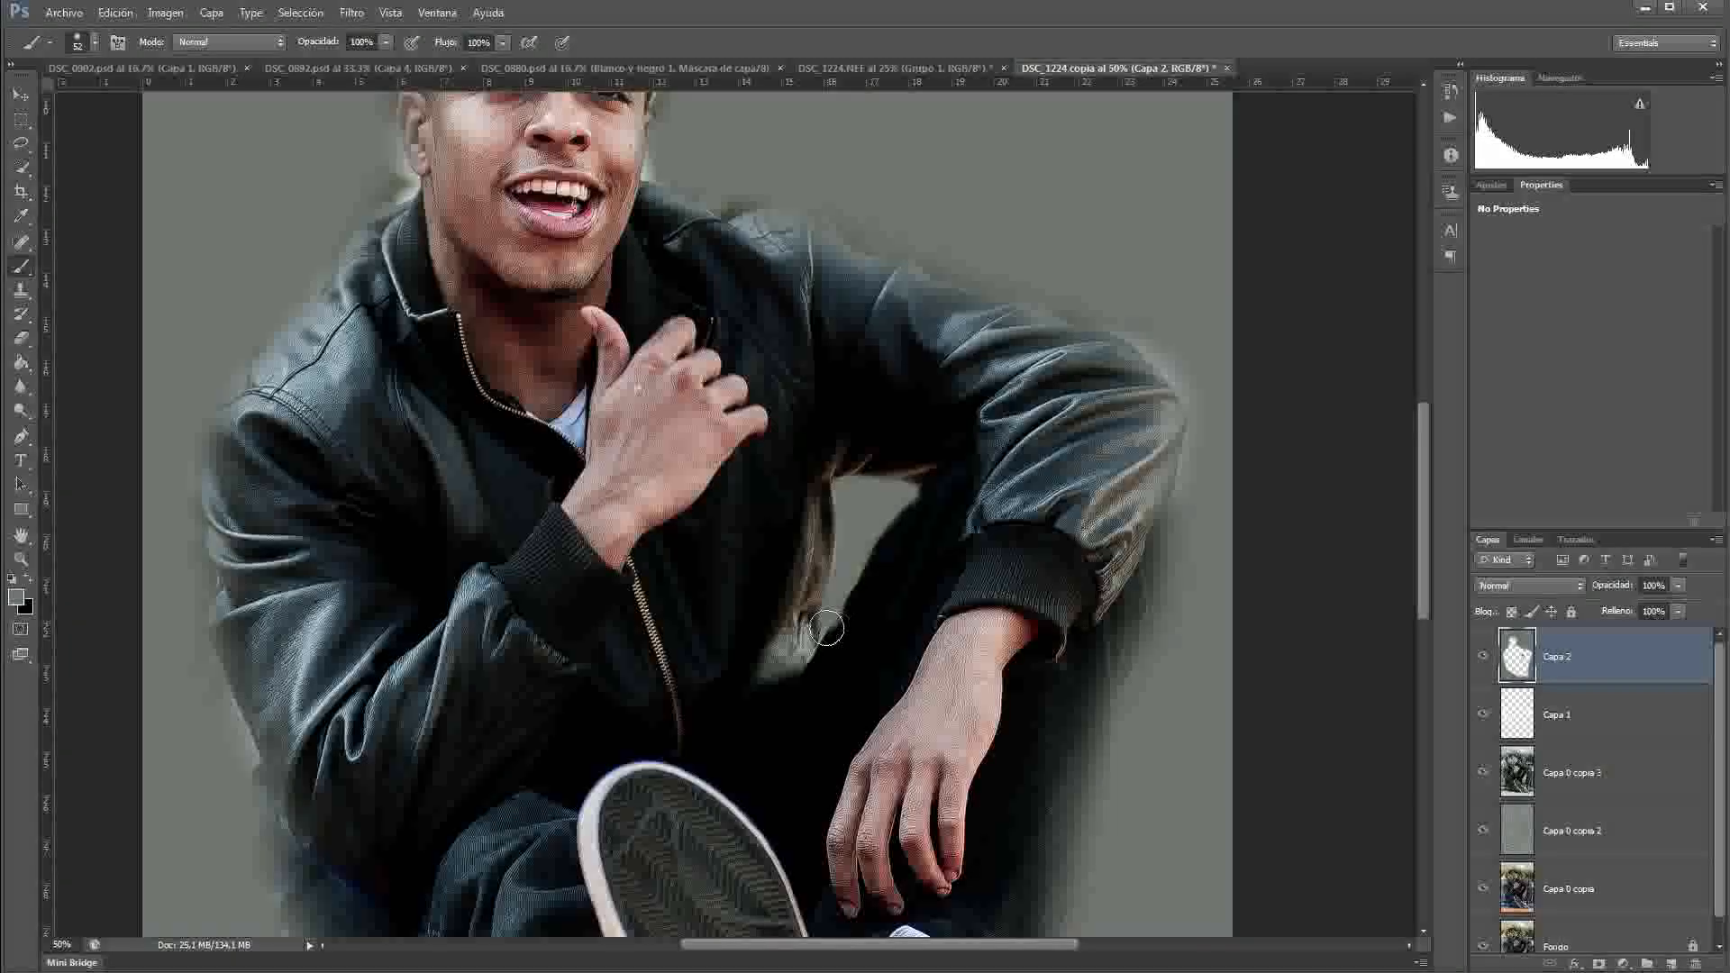
pyautogui.keyDown('alt'); pyautogui.click(829, 620); pyautogui.keyUp('alt')
pyautogui.keyDown('alt'); pyautogui.click(829, 620); pyautogui.keyUp('alt')
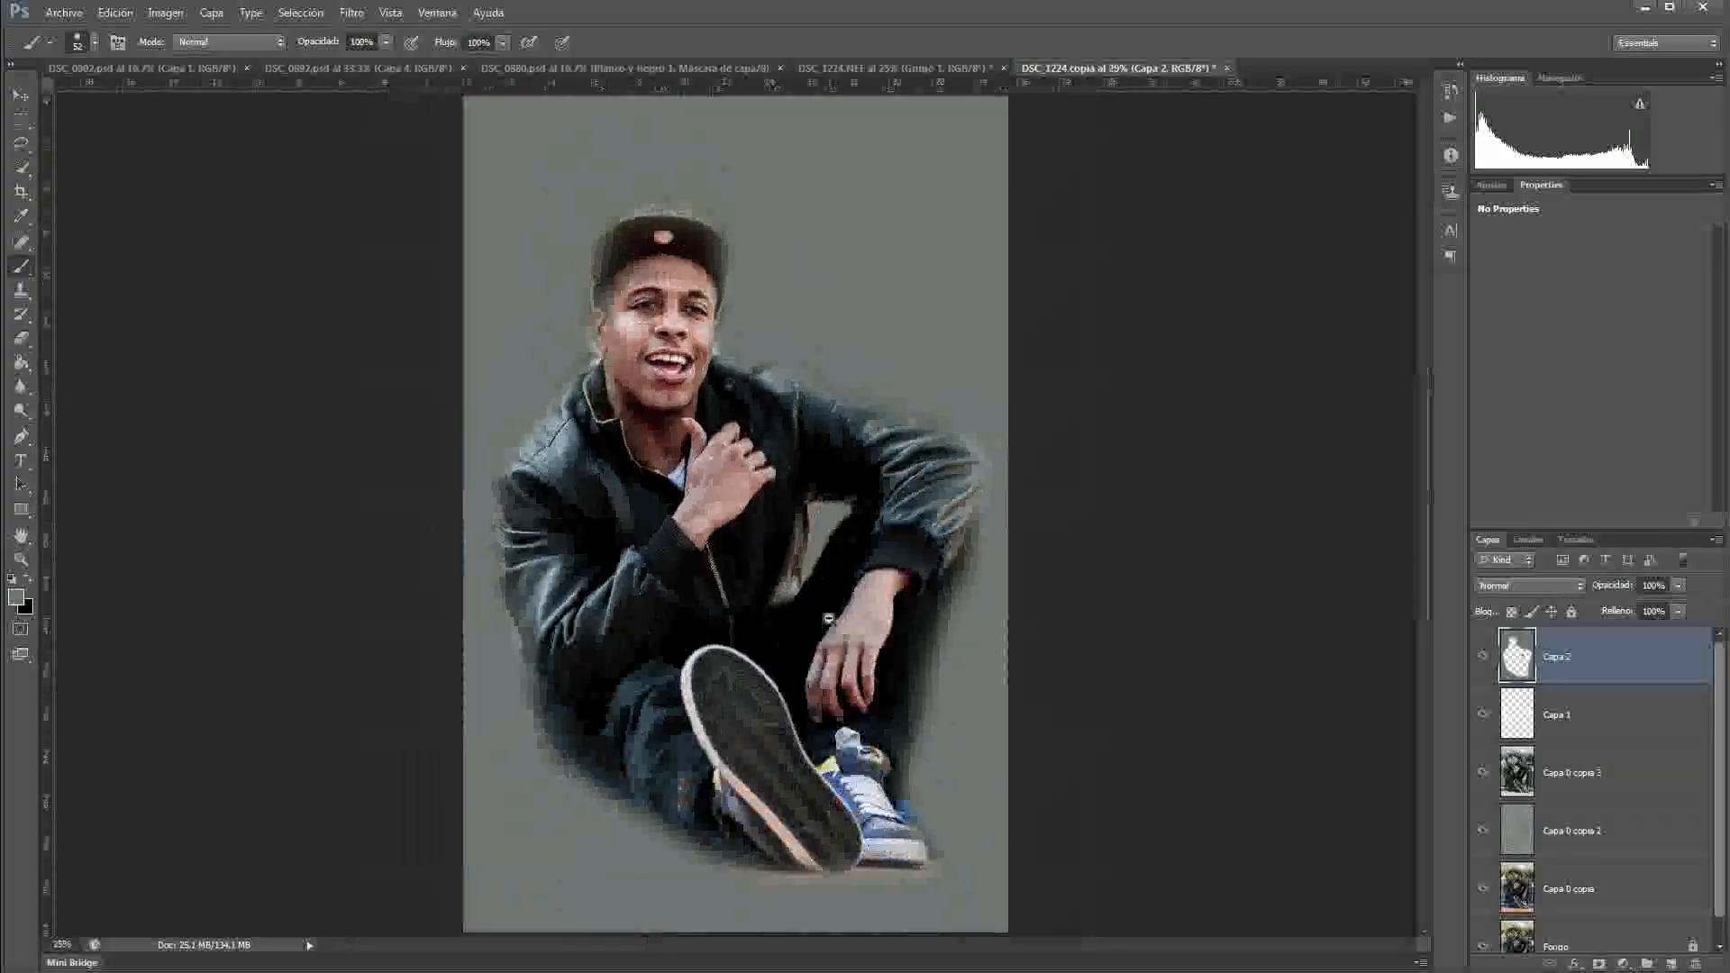
# Step: Set the grey background layer Capa 2 to Luz suave and compare the photo with and without it
pyautogui.click(1535, 586)
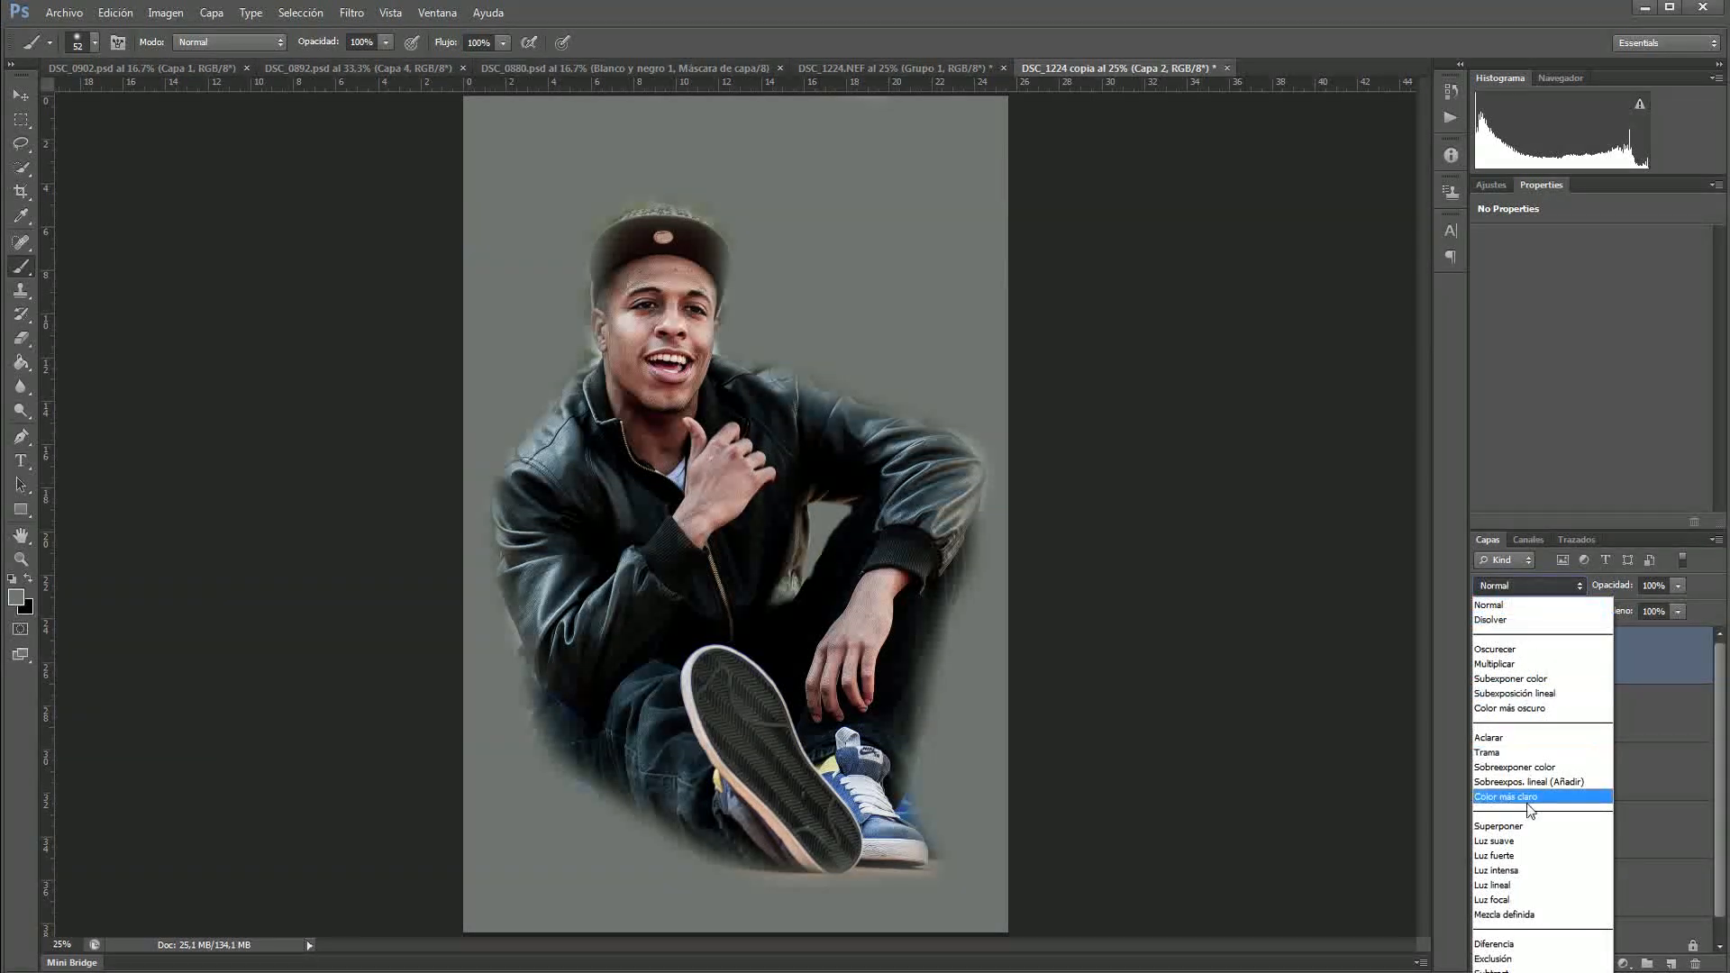
pyautogui.click(1525, 841)
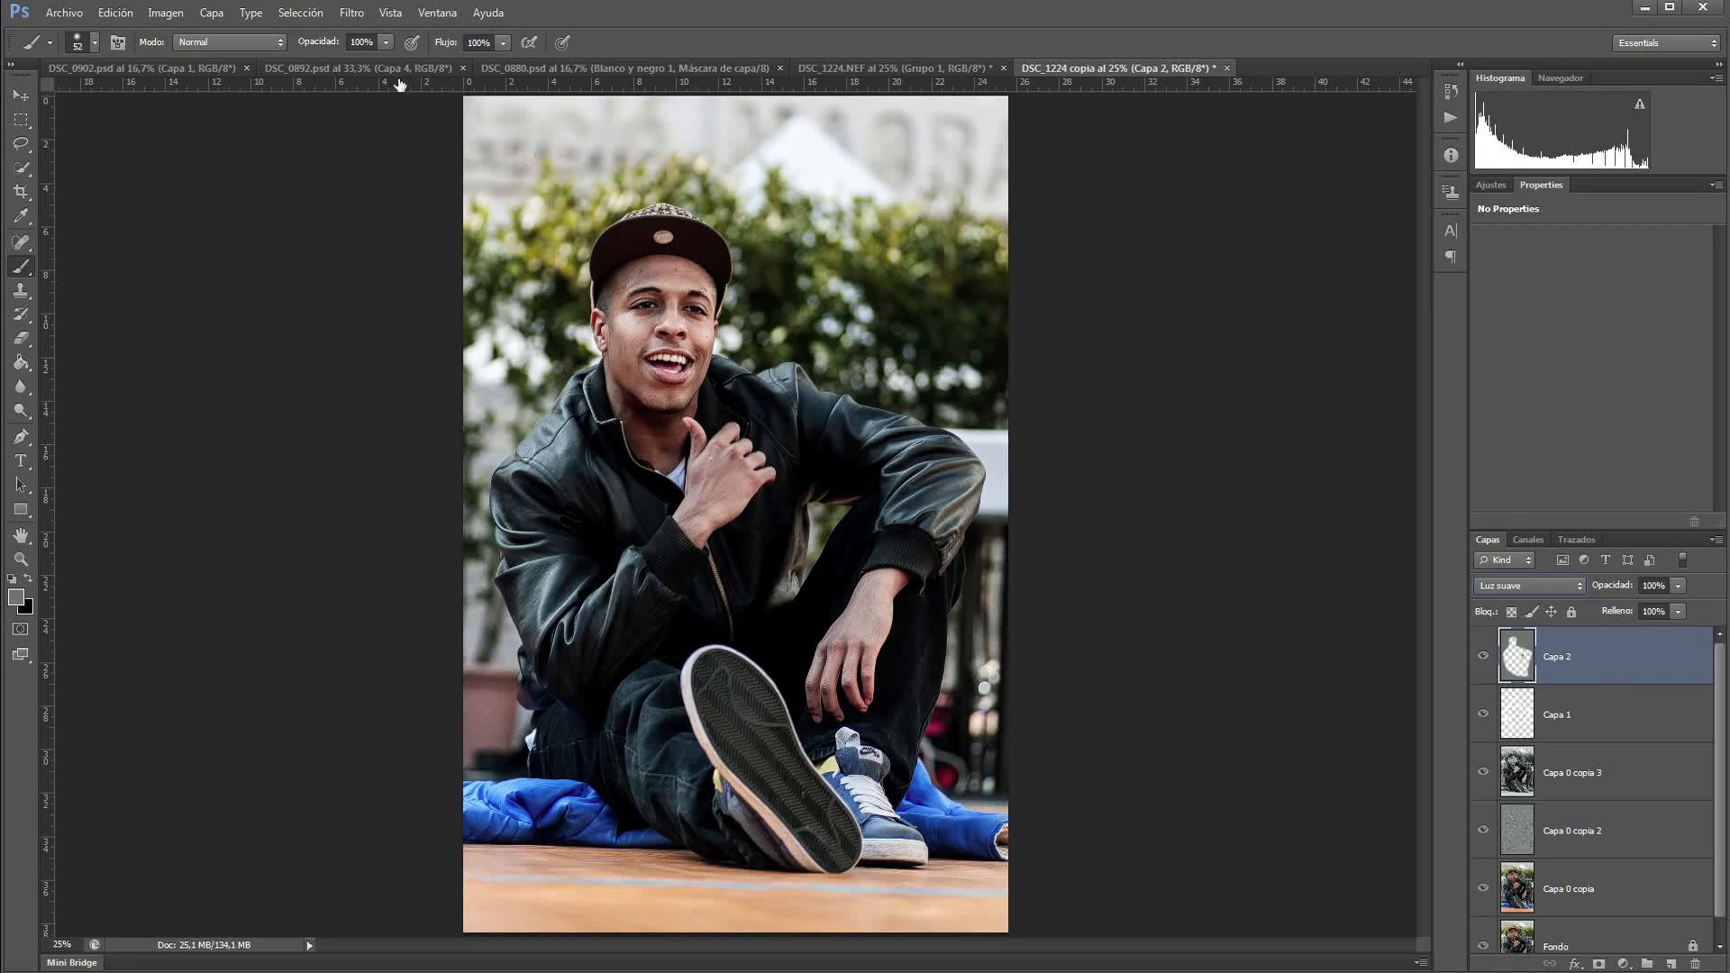
pyautogui.click(1483, 662)
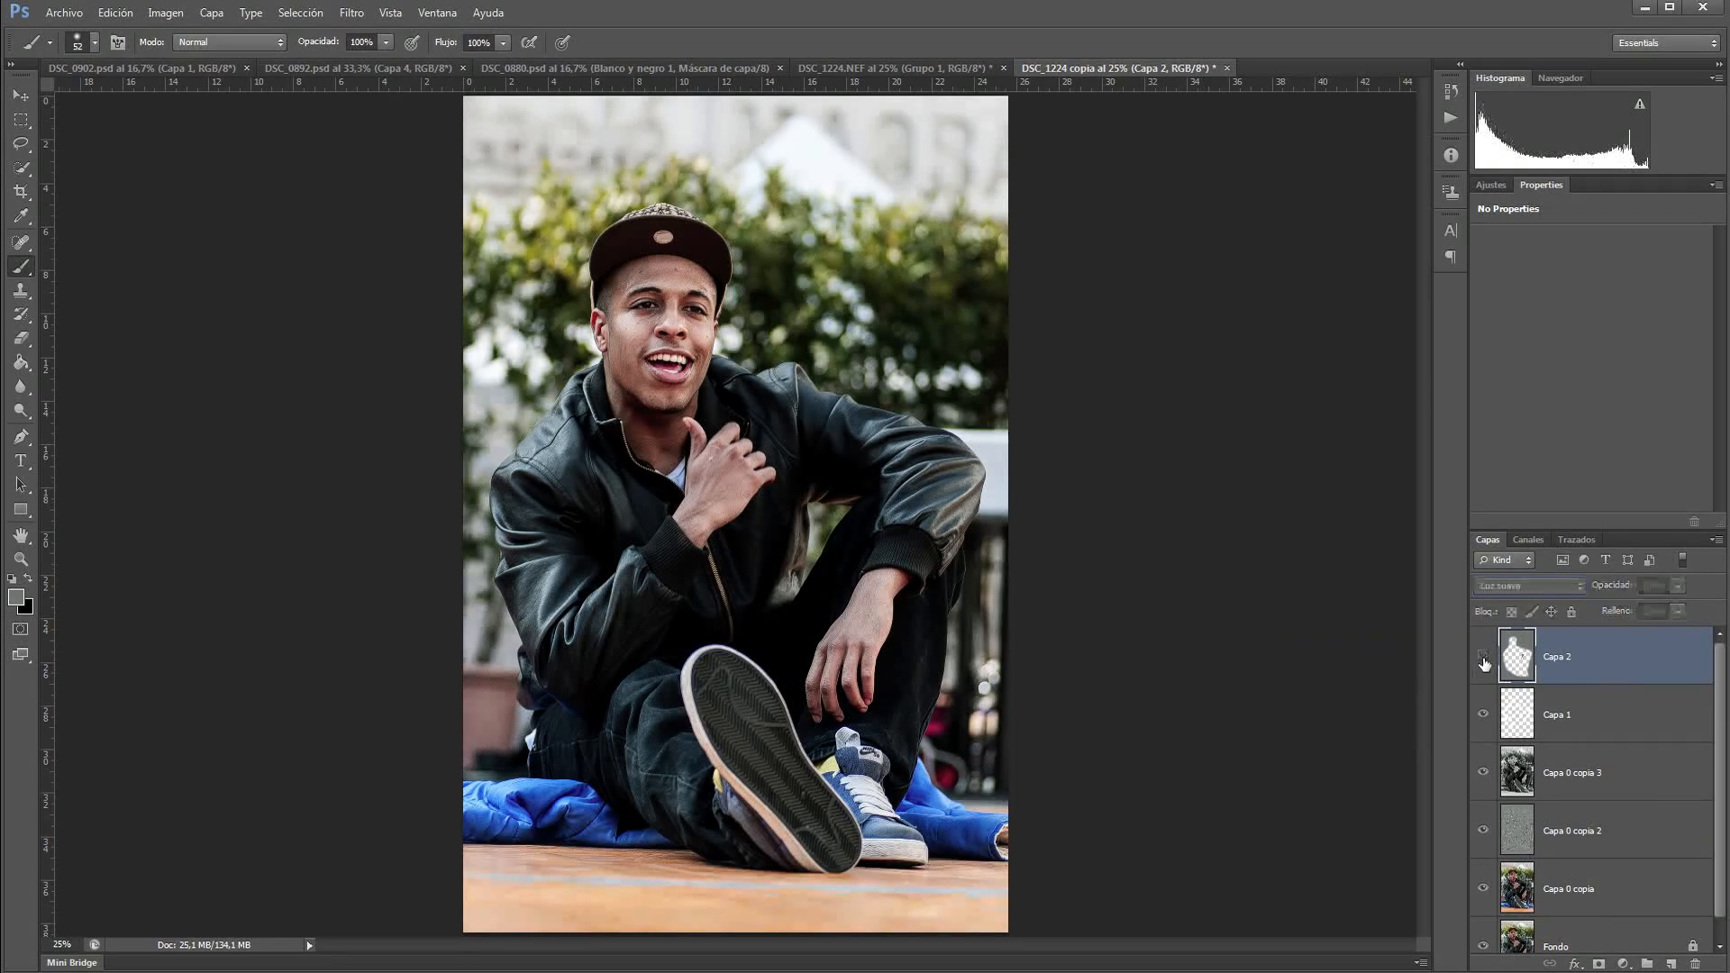
pyautogui.click(1483, 662)
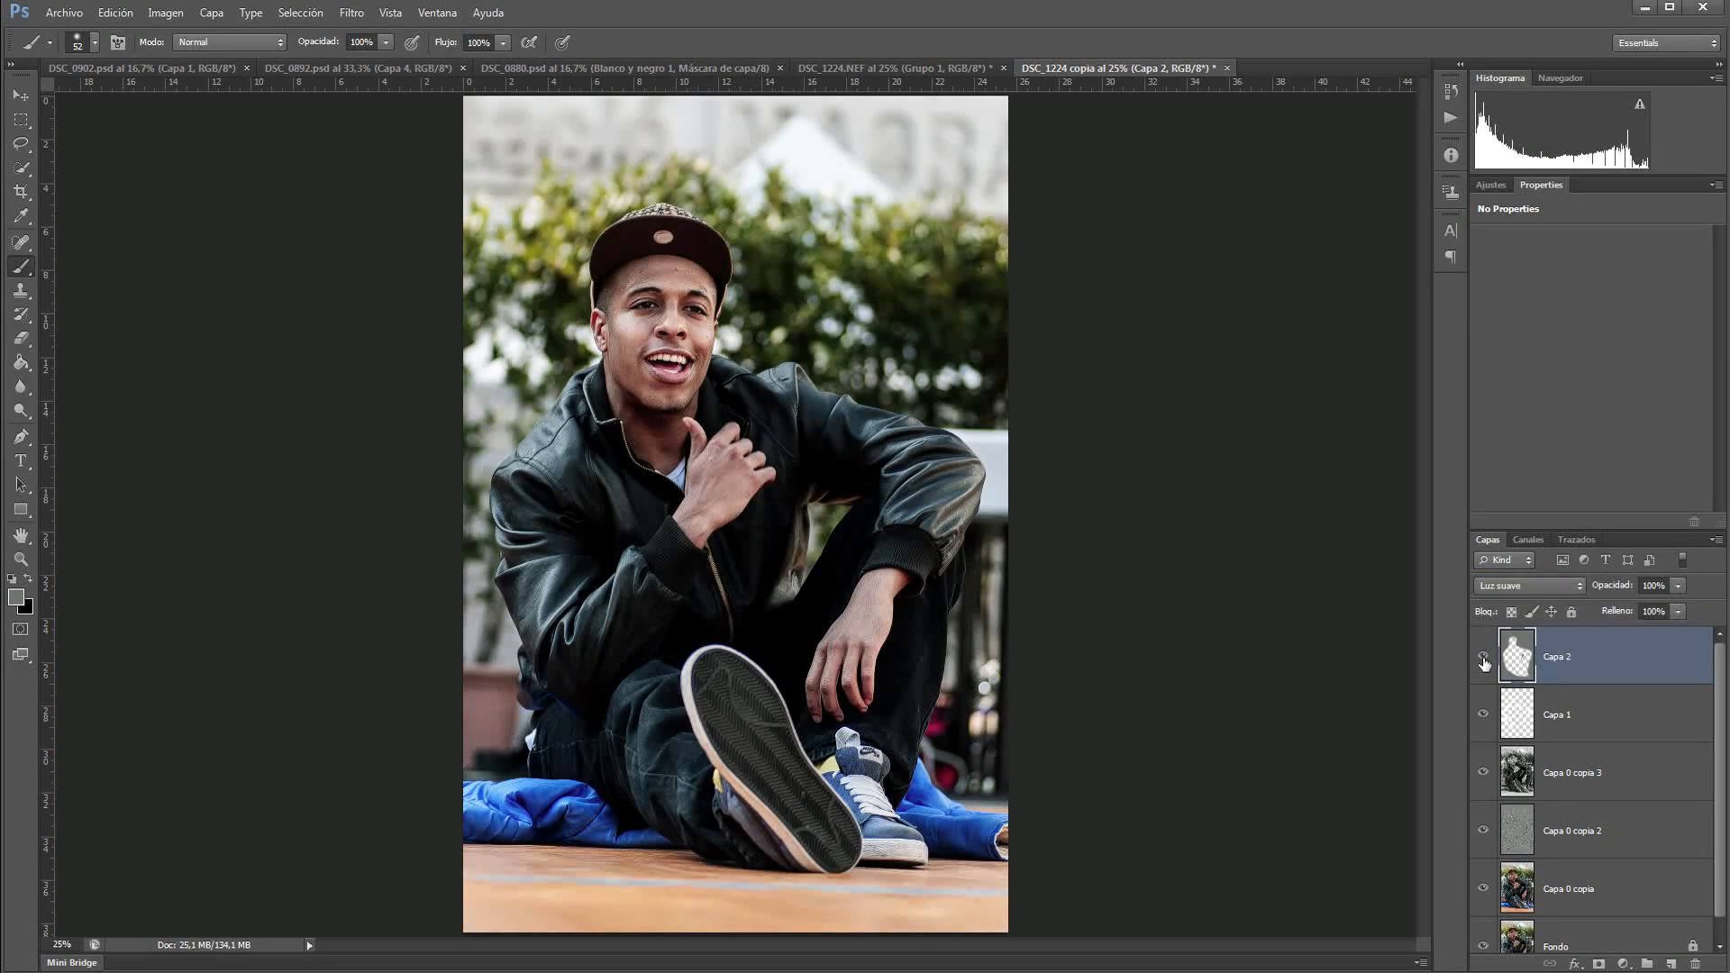
# Step: Colorize Capa 2 with Tono/saturación using Colorear, at Tono 47, Saturación 62 and Luminosidad -48
pyautogui.click(166, 13)
pyautogui.moveTo(253, 71)
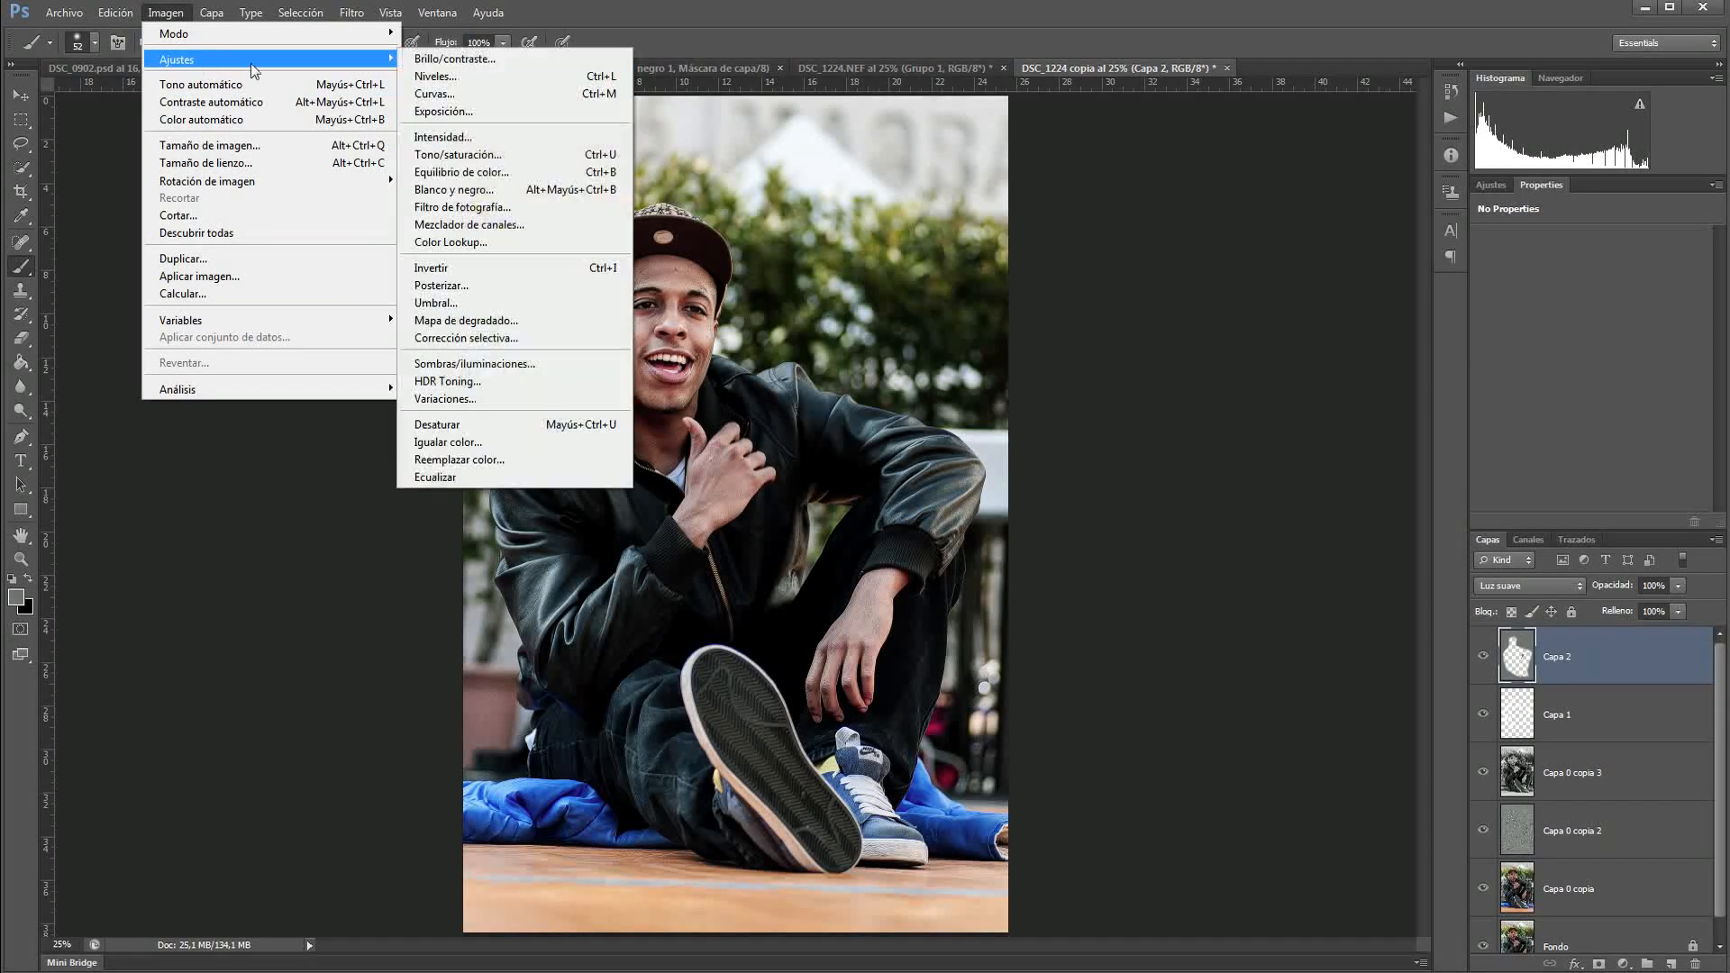
pyautogui.click(536, 159)
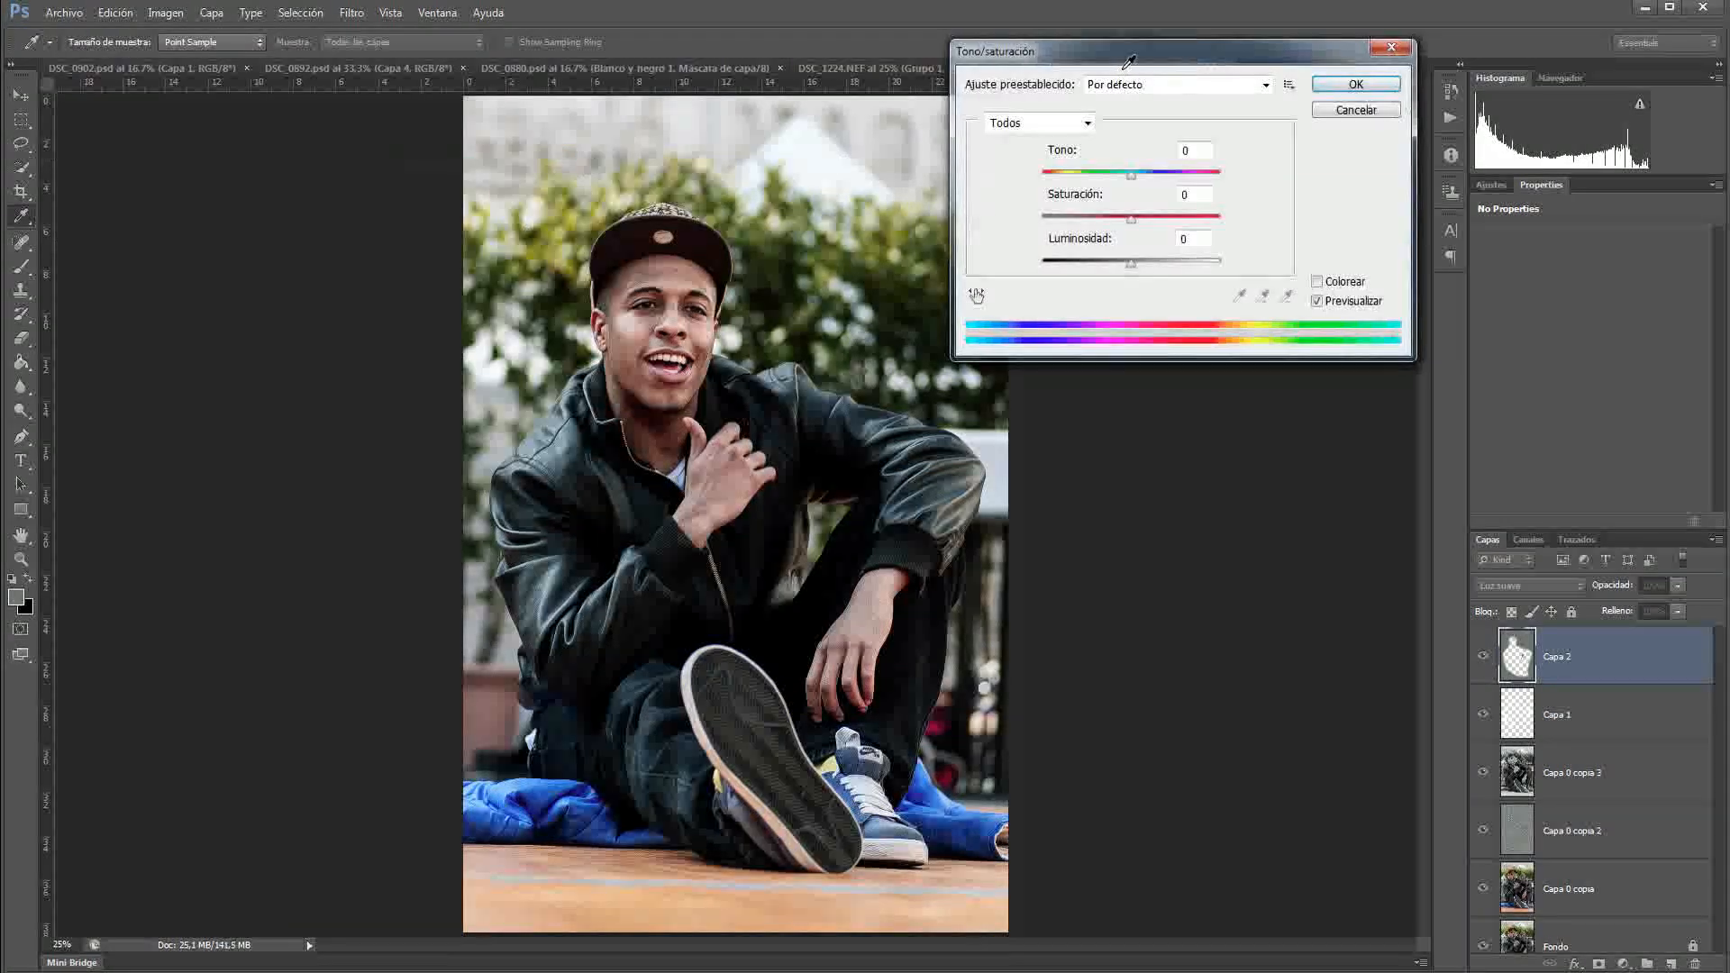
pyautogui.moveTo(1124, 54); pyautogui.dragTo(1165, 56)
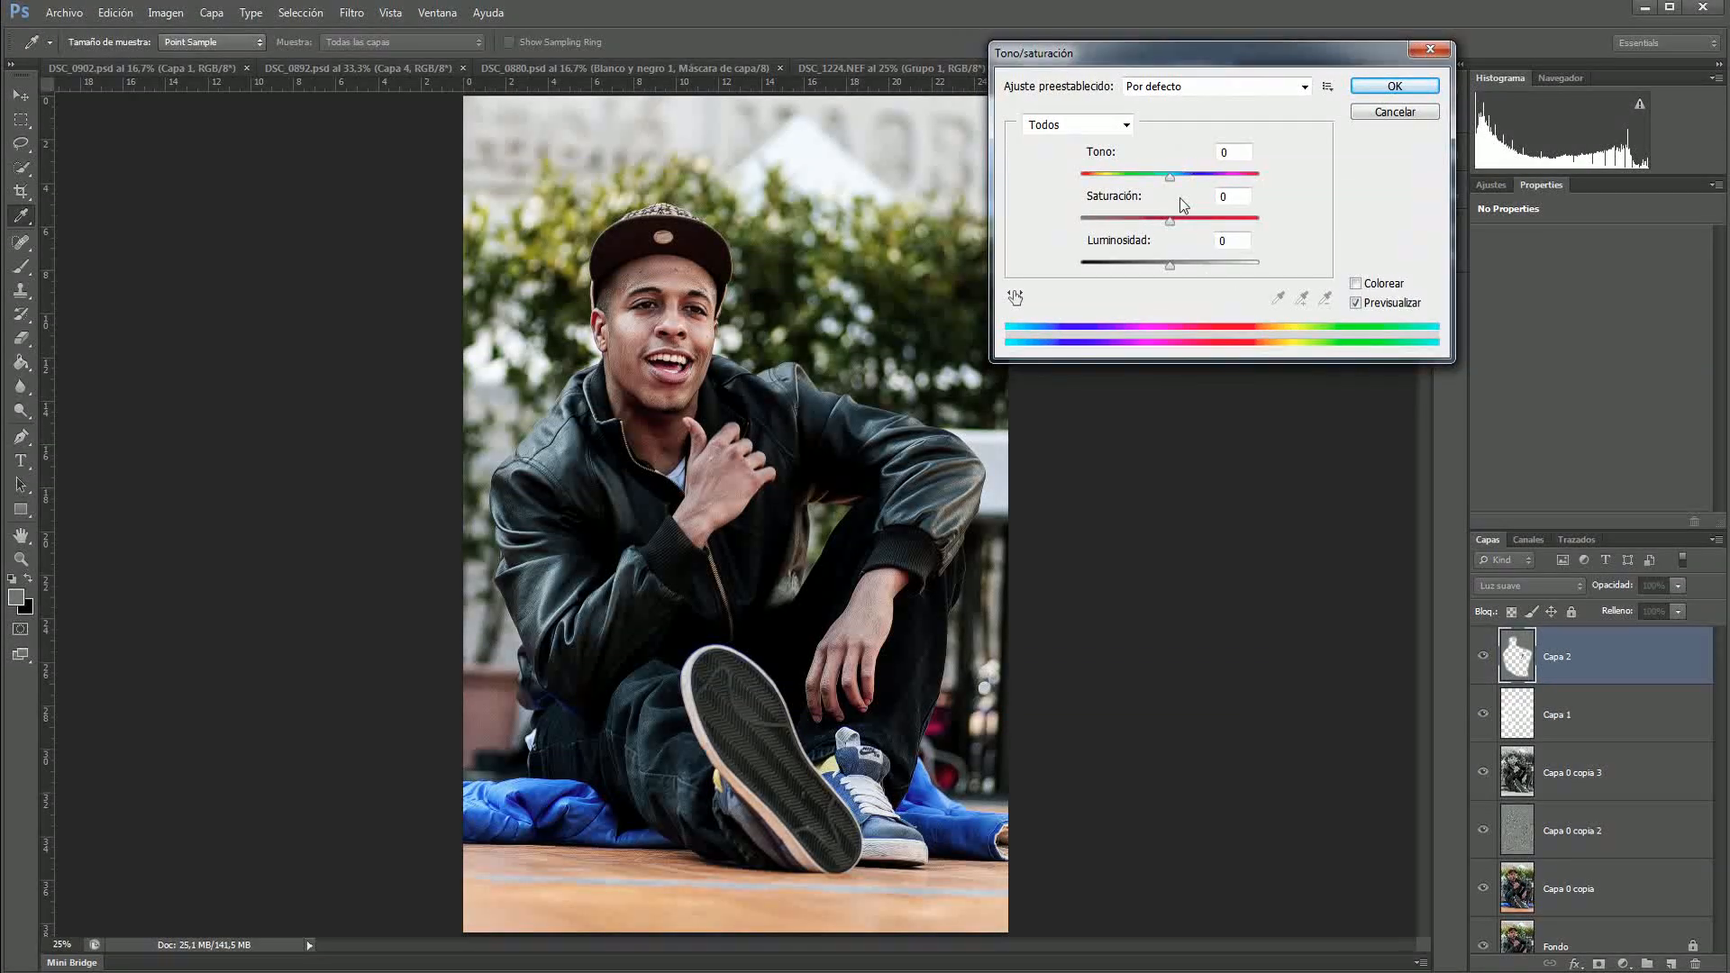
pyautogui.moveTo(1170, 177); pyautogui.dragTo(1105, 177)
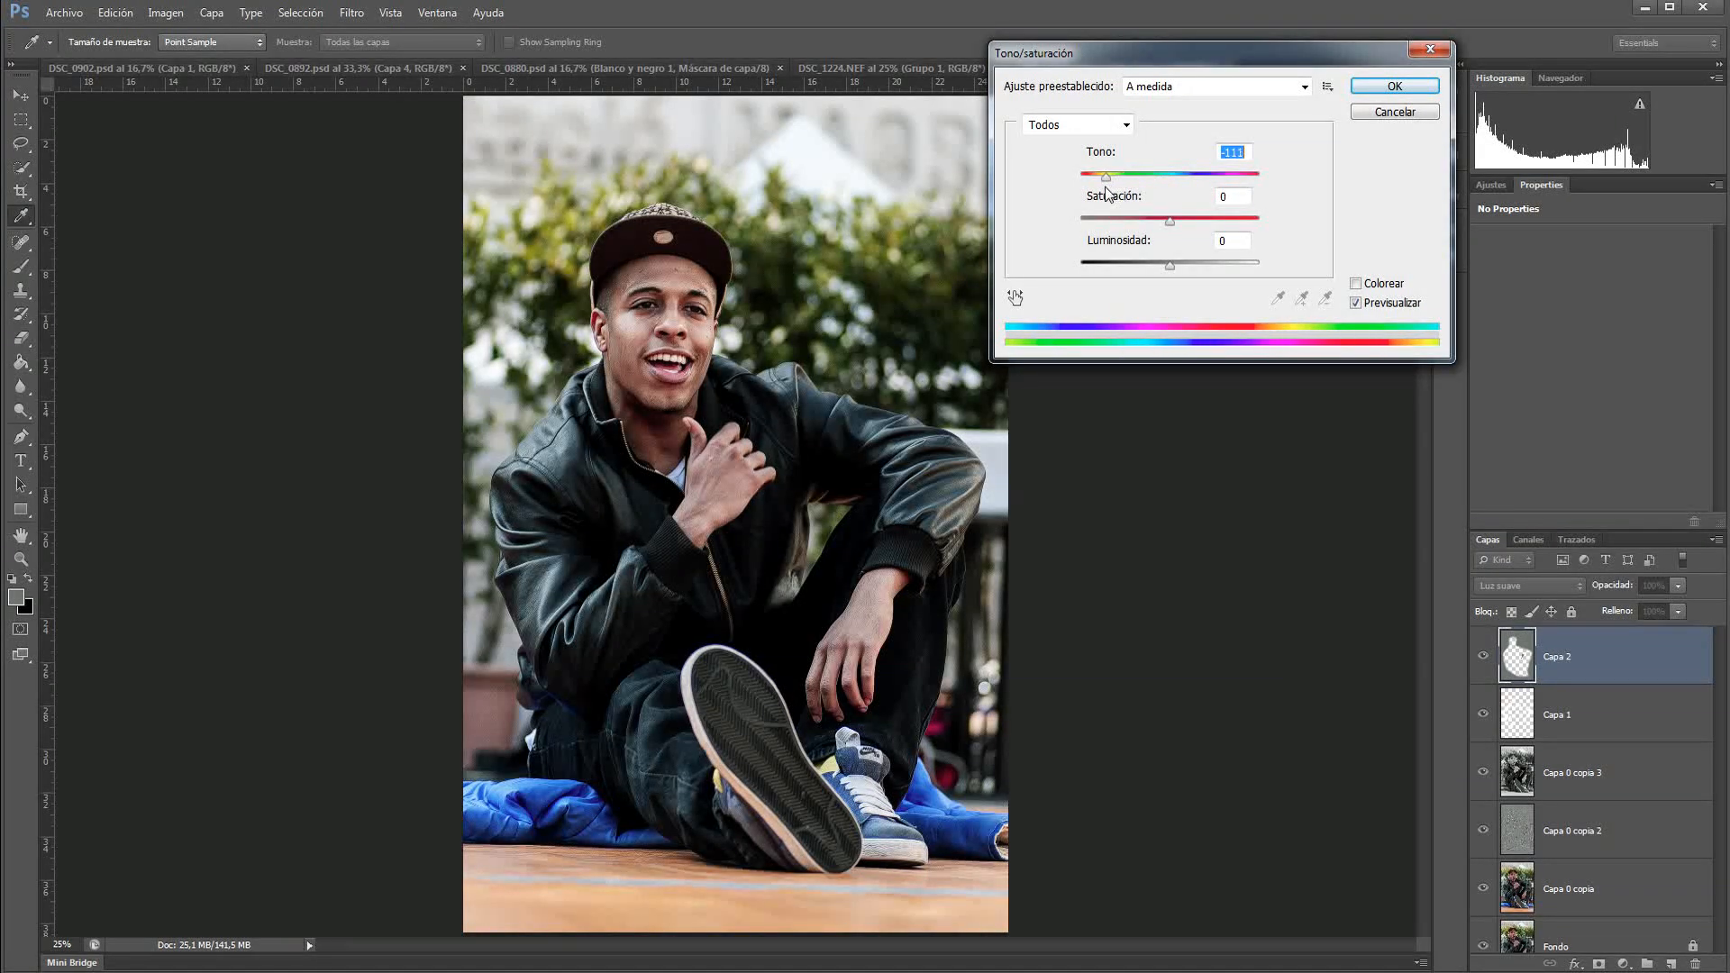
pyautogui.click(1356, 285)
pyautogui.moveTo(1081, 177); pyautogui.dragTo(1187, 224)
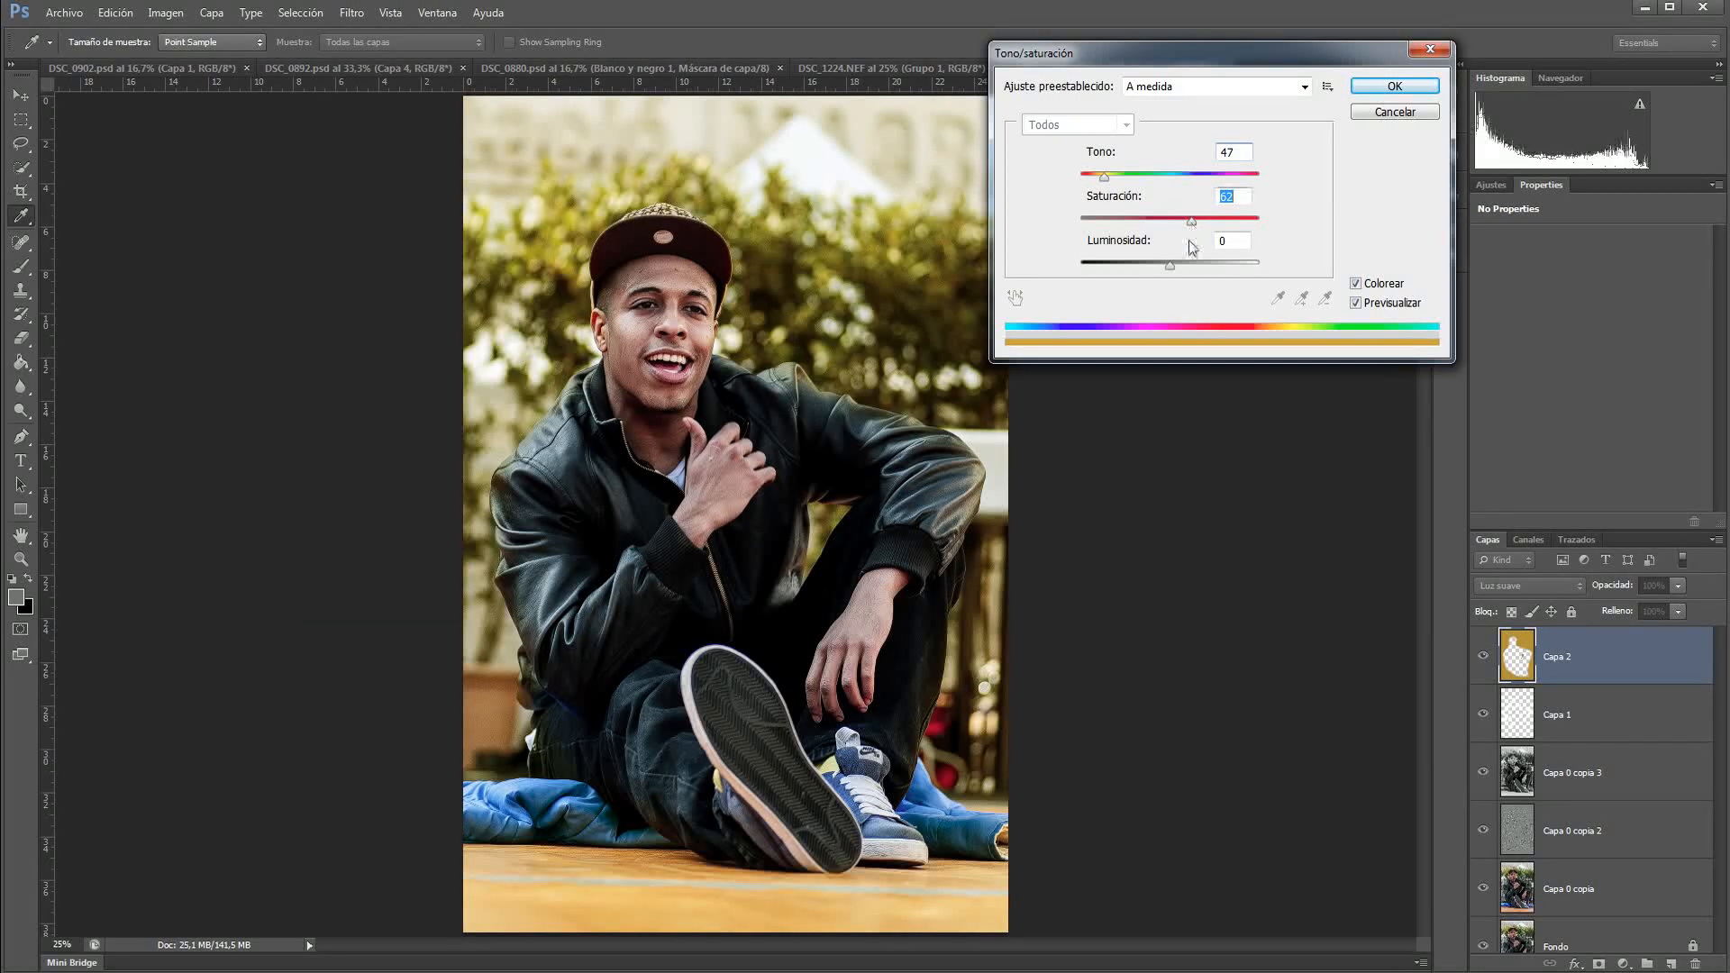
pyautogui.moveTo(1164, 271); pyautogui.dragTo(1126, 274)
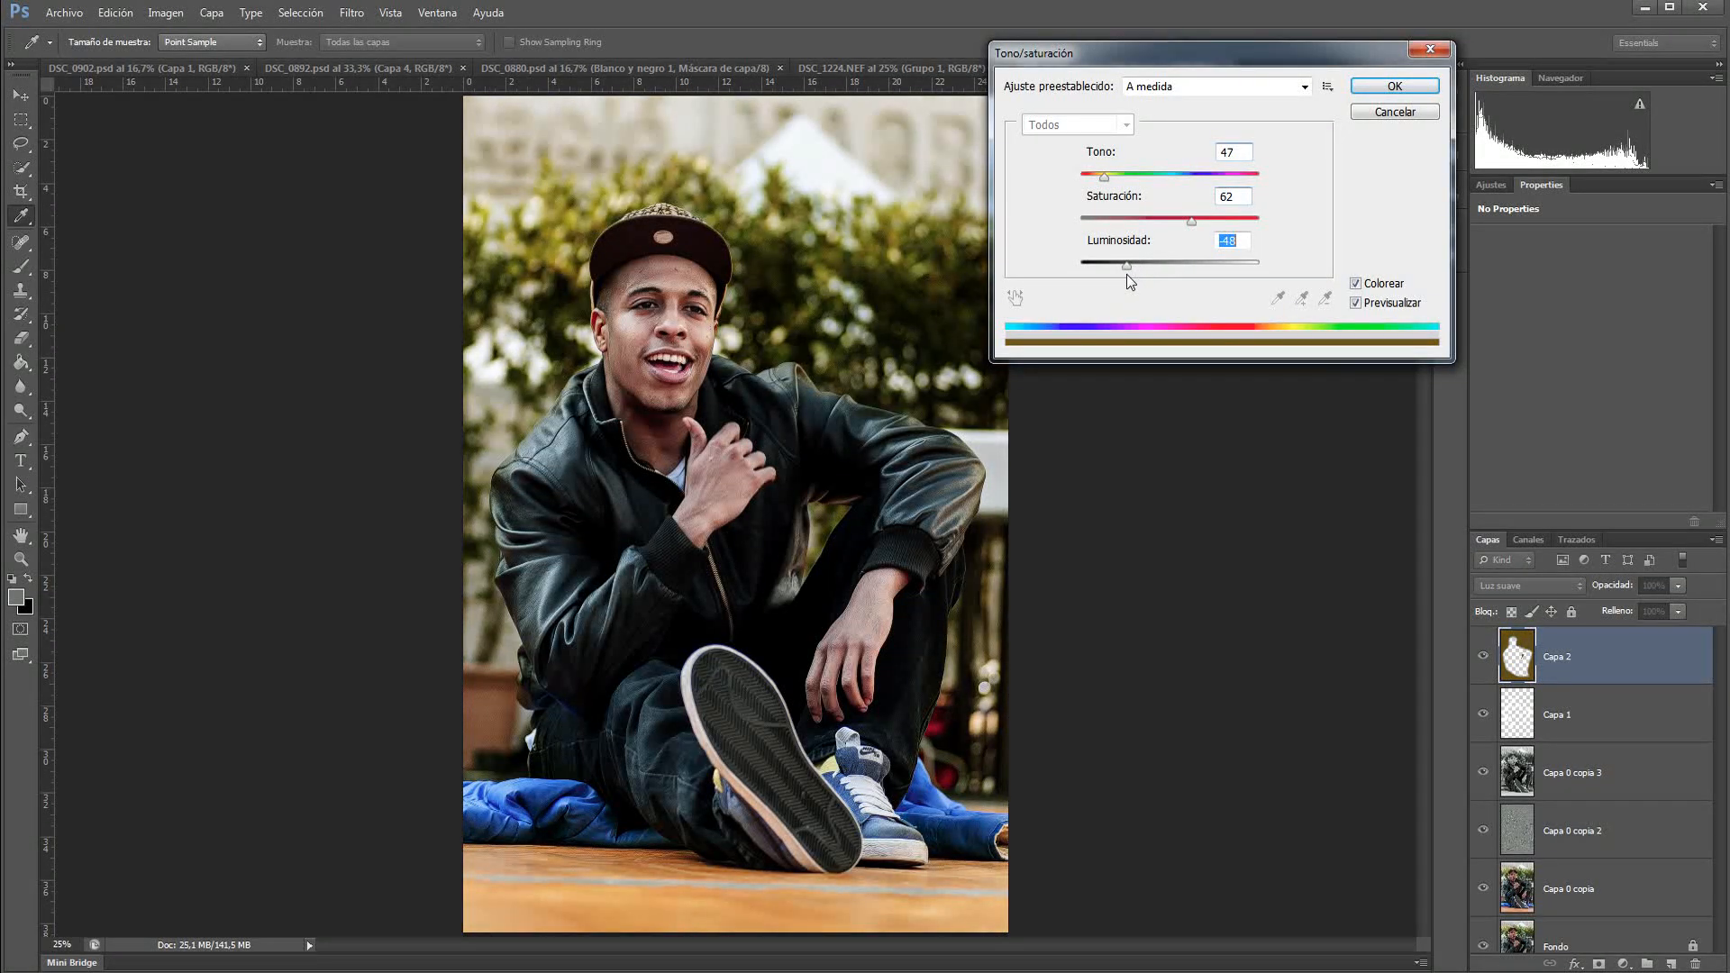
# Step: Refine Capa 2's colorize settings to Tono 51, Saturación 74 and Luminosidad -76
pyautogui.moveTo(1103, 180); pyautogui.dragTo(1106, 181)
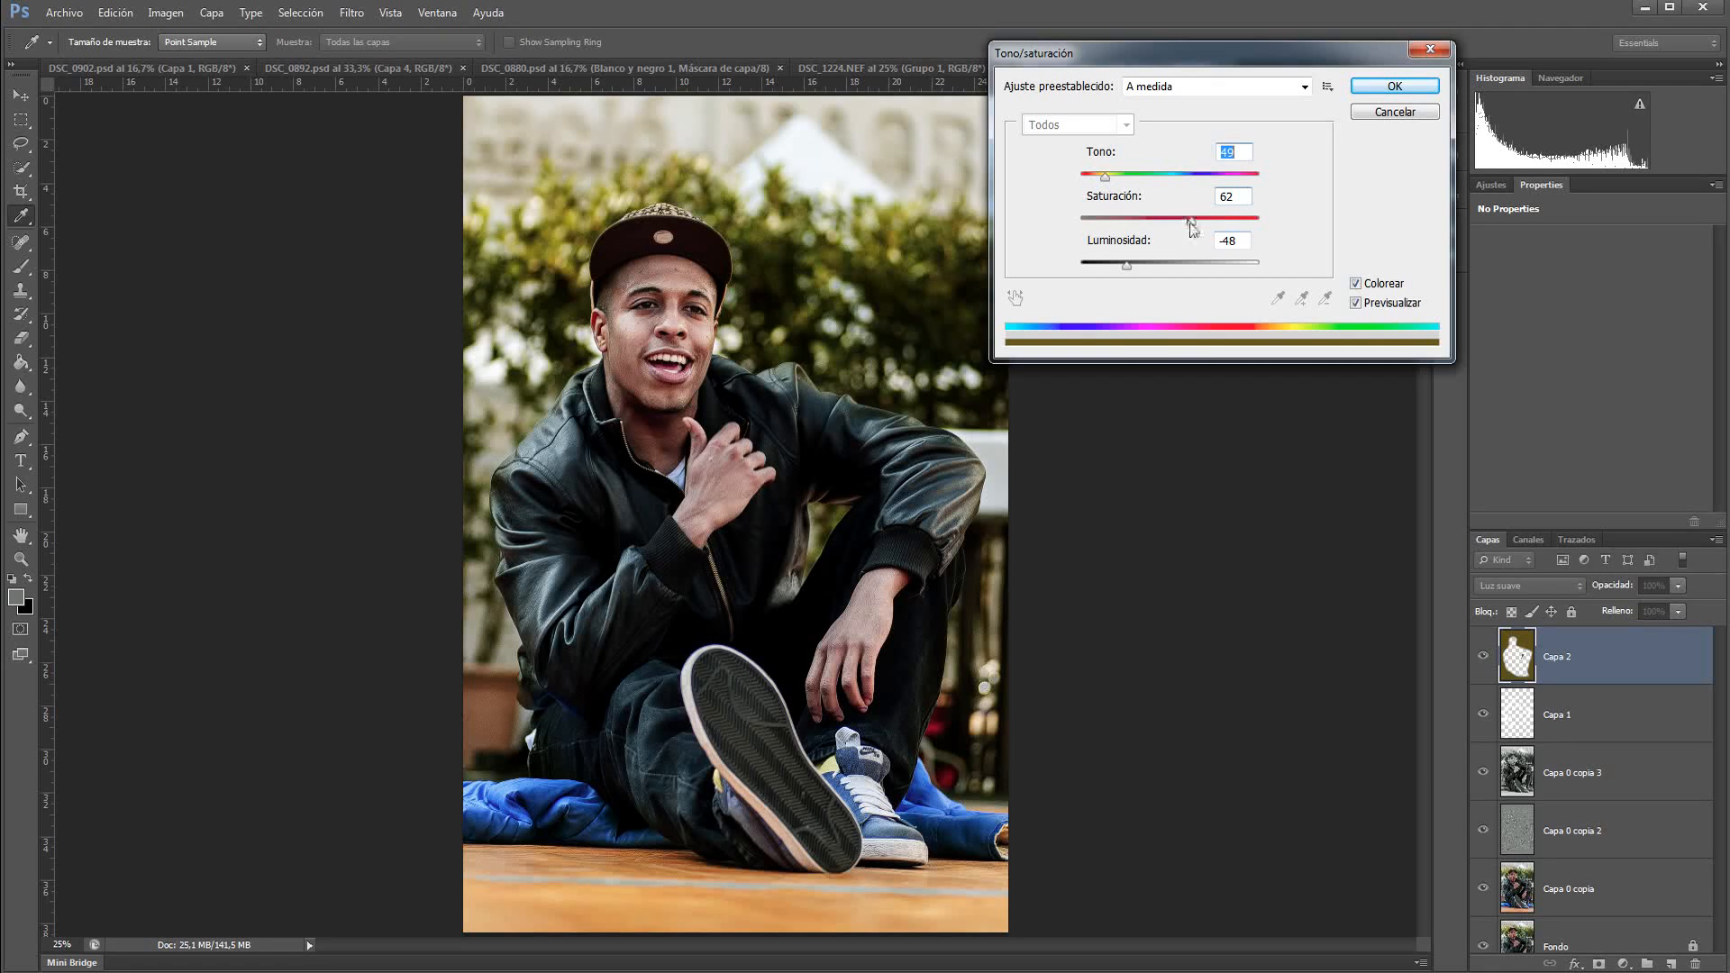
pyautogui.moveTo(1191, 226); pyautogui.dragTo(1213, 222)
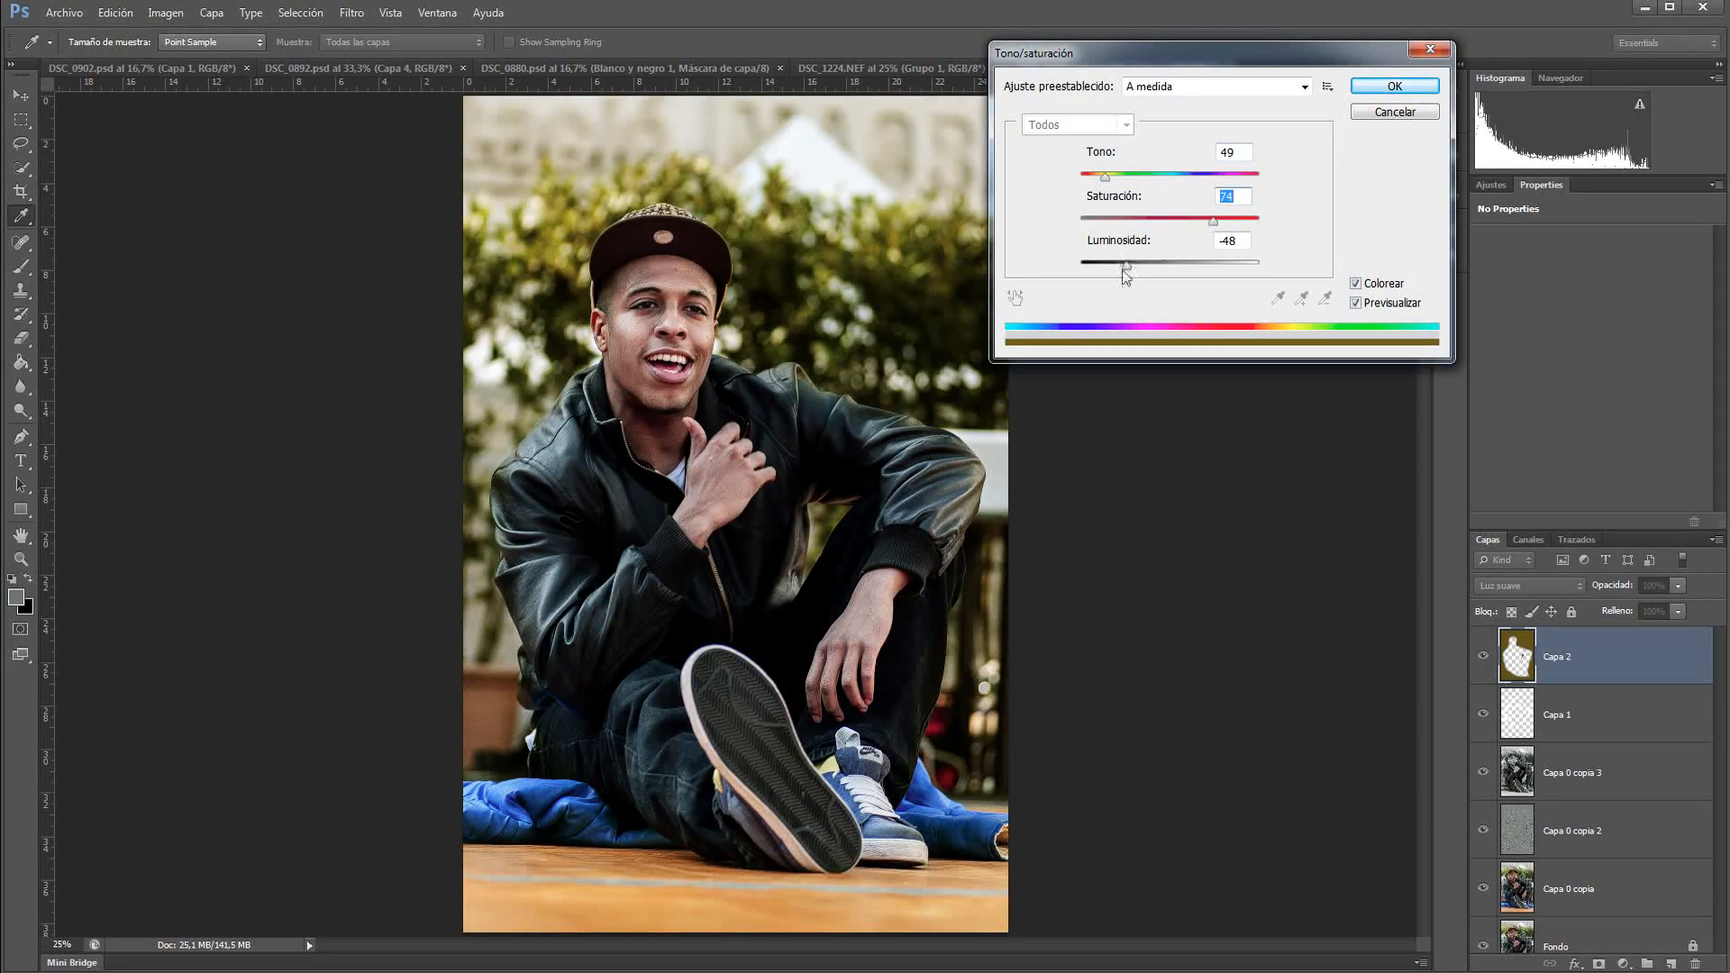
pyautogui.moveTo(1123, 267); pyautogui.dragTo(1101, 269)
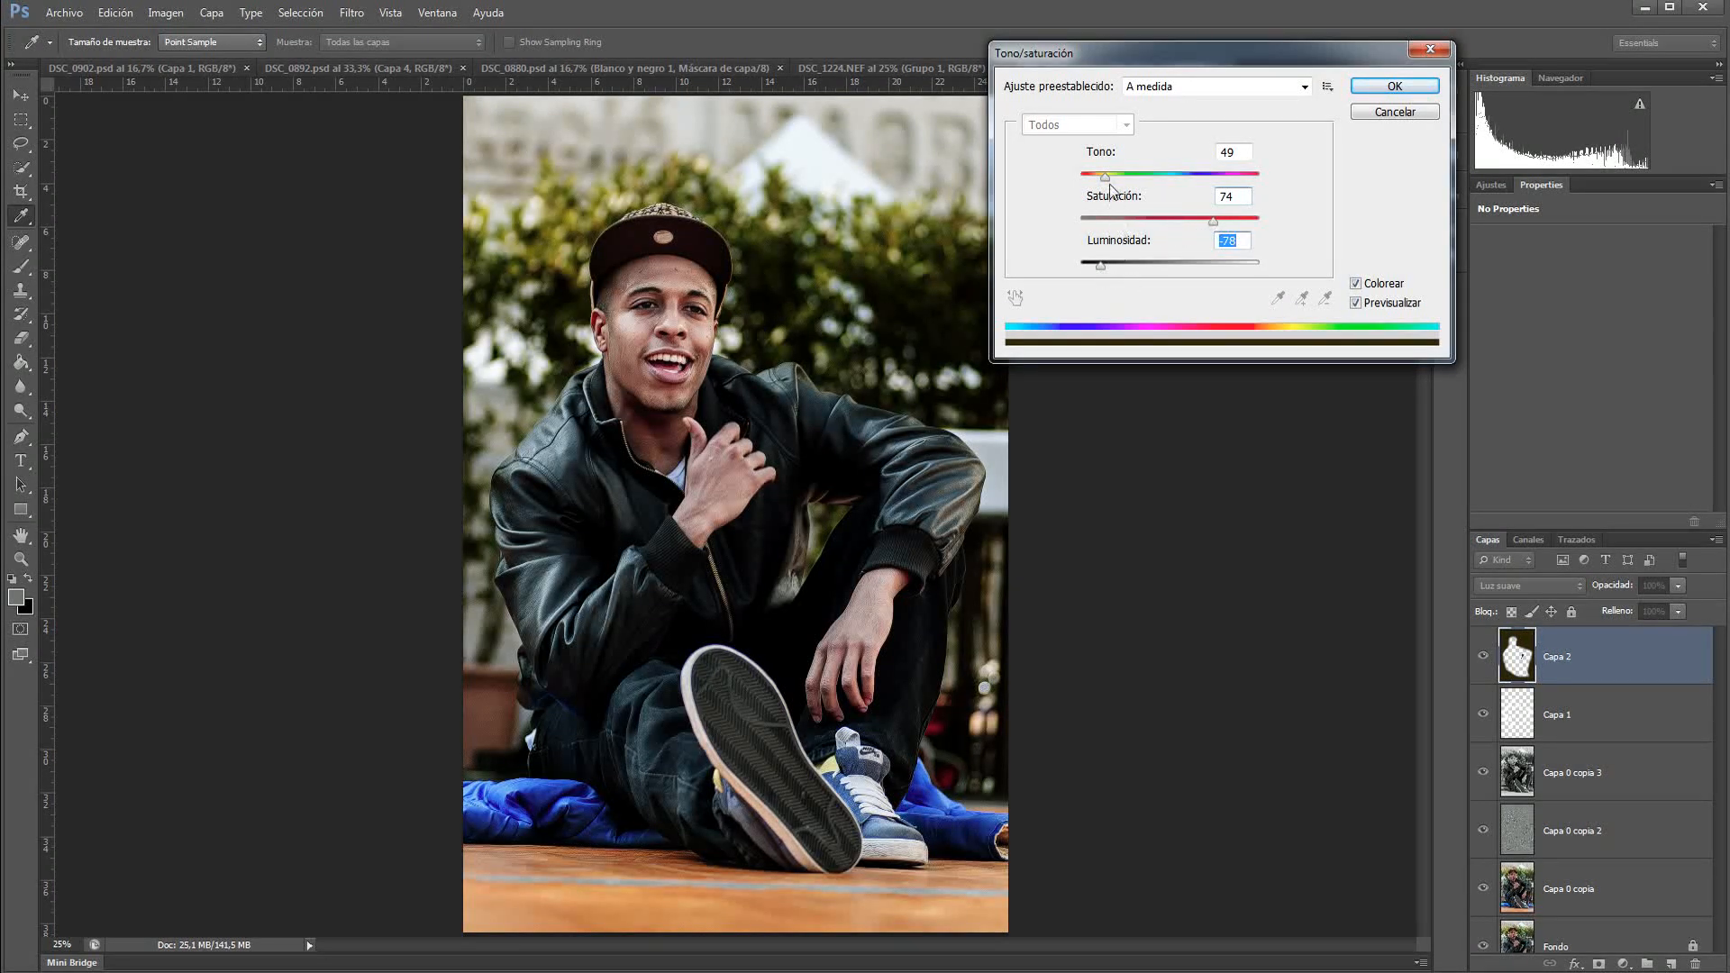
pyautogui.moveTo(1105, 177); pyautogui.dragTo(1106, 177)
pyautogui.moveTo(1102, 267); pyautogui.dragTo(1125, 267)
pyautogui.moveTo(1103, 177); pyautogui.dragTo(1104, 179)
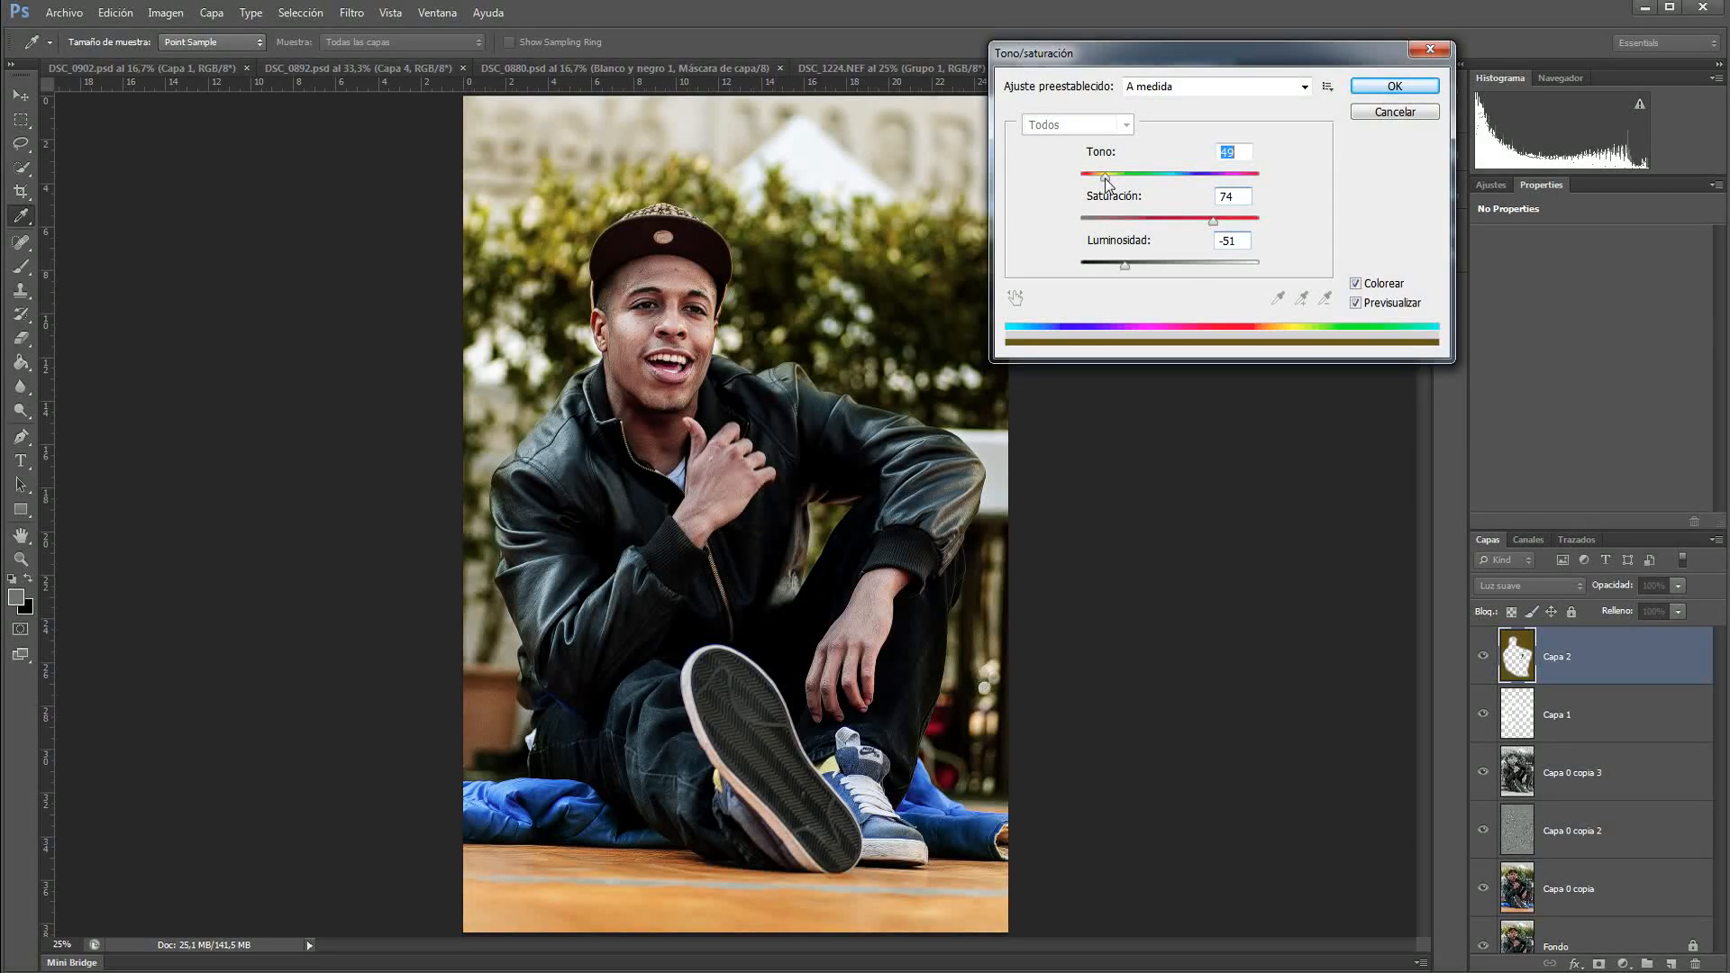
pyautogui.moveTo(1110, 184); pyautogui.dragTo(1108, 183)
pyautogui.moveTo(1128, 272); pyautogui.dragTo(1106, 273)
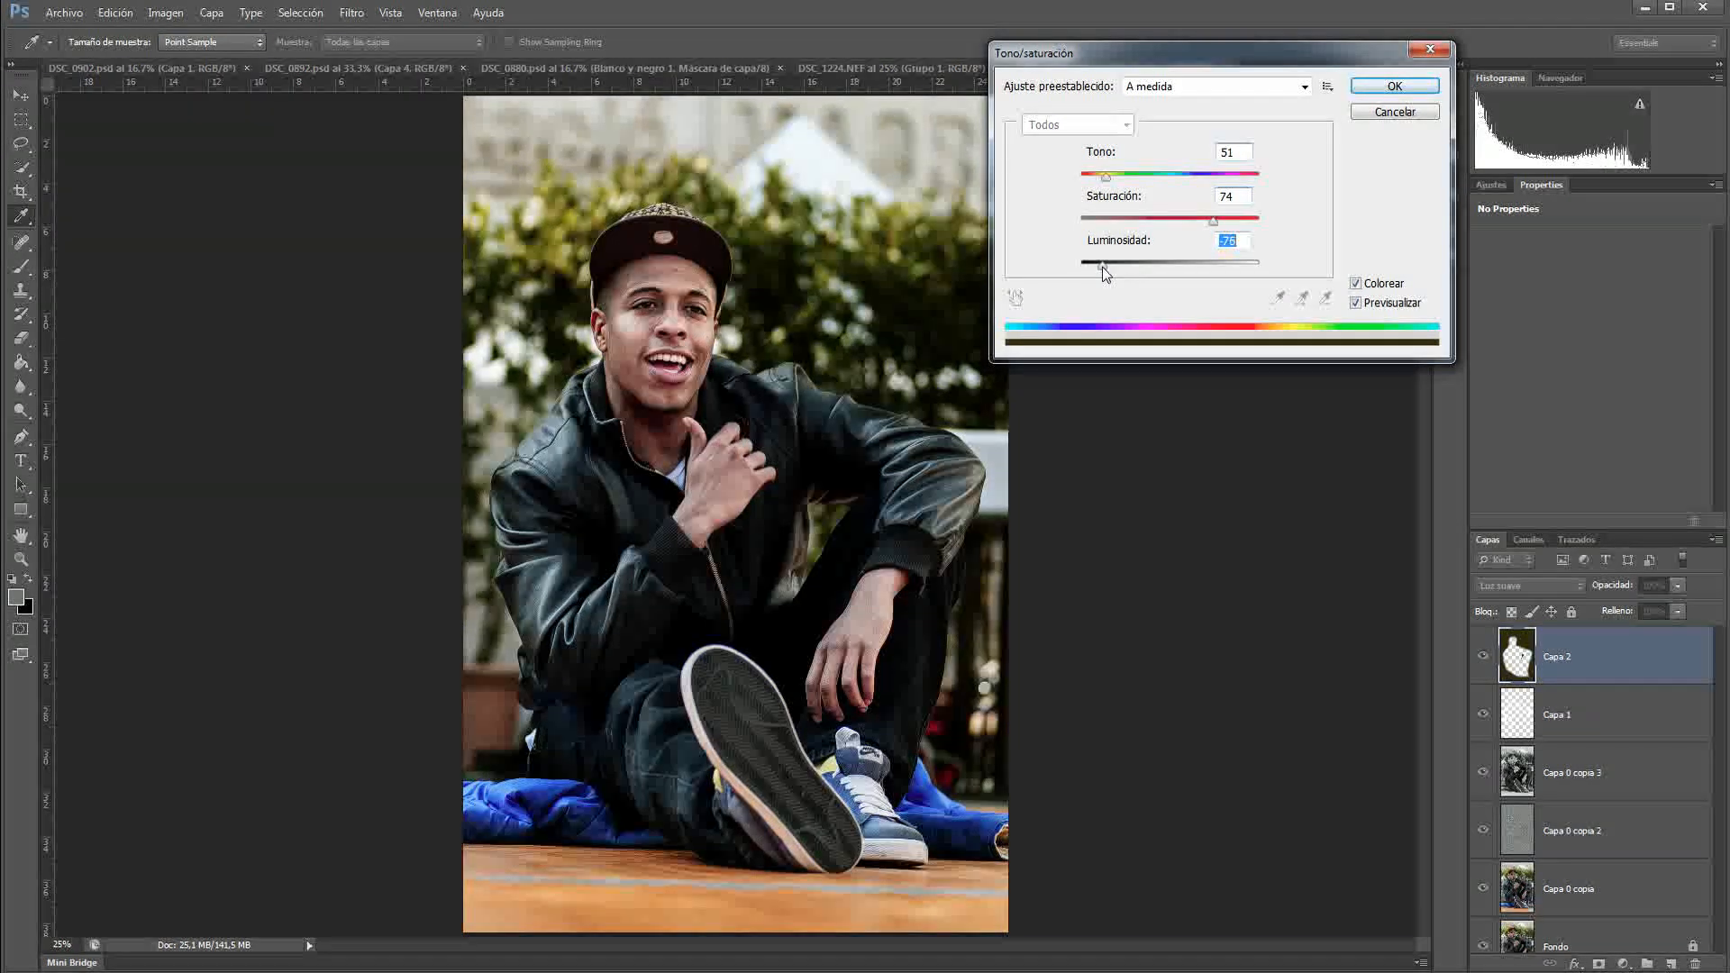
# Step: Compare the background with and without the Tono/saturación preview, and apply the adjustment to Capa 2
pyautogui.click(1357, 305)
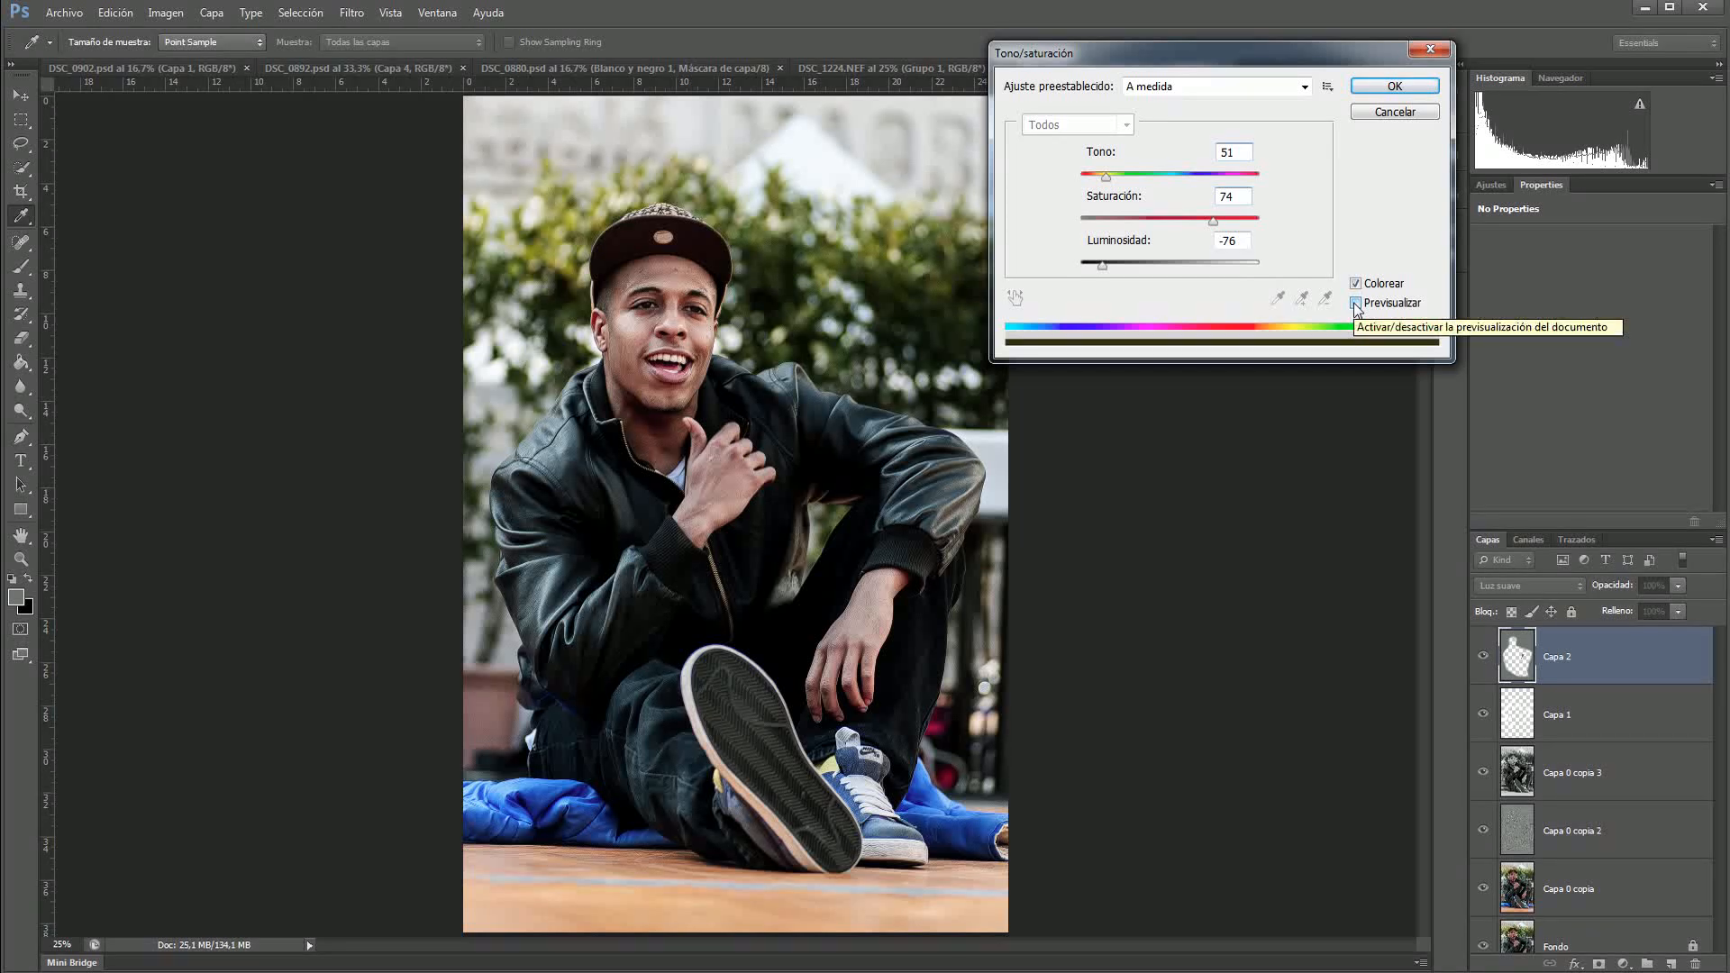
pyautogui.click(1356, 304)
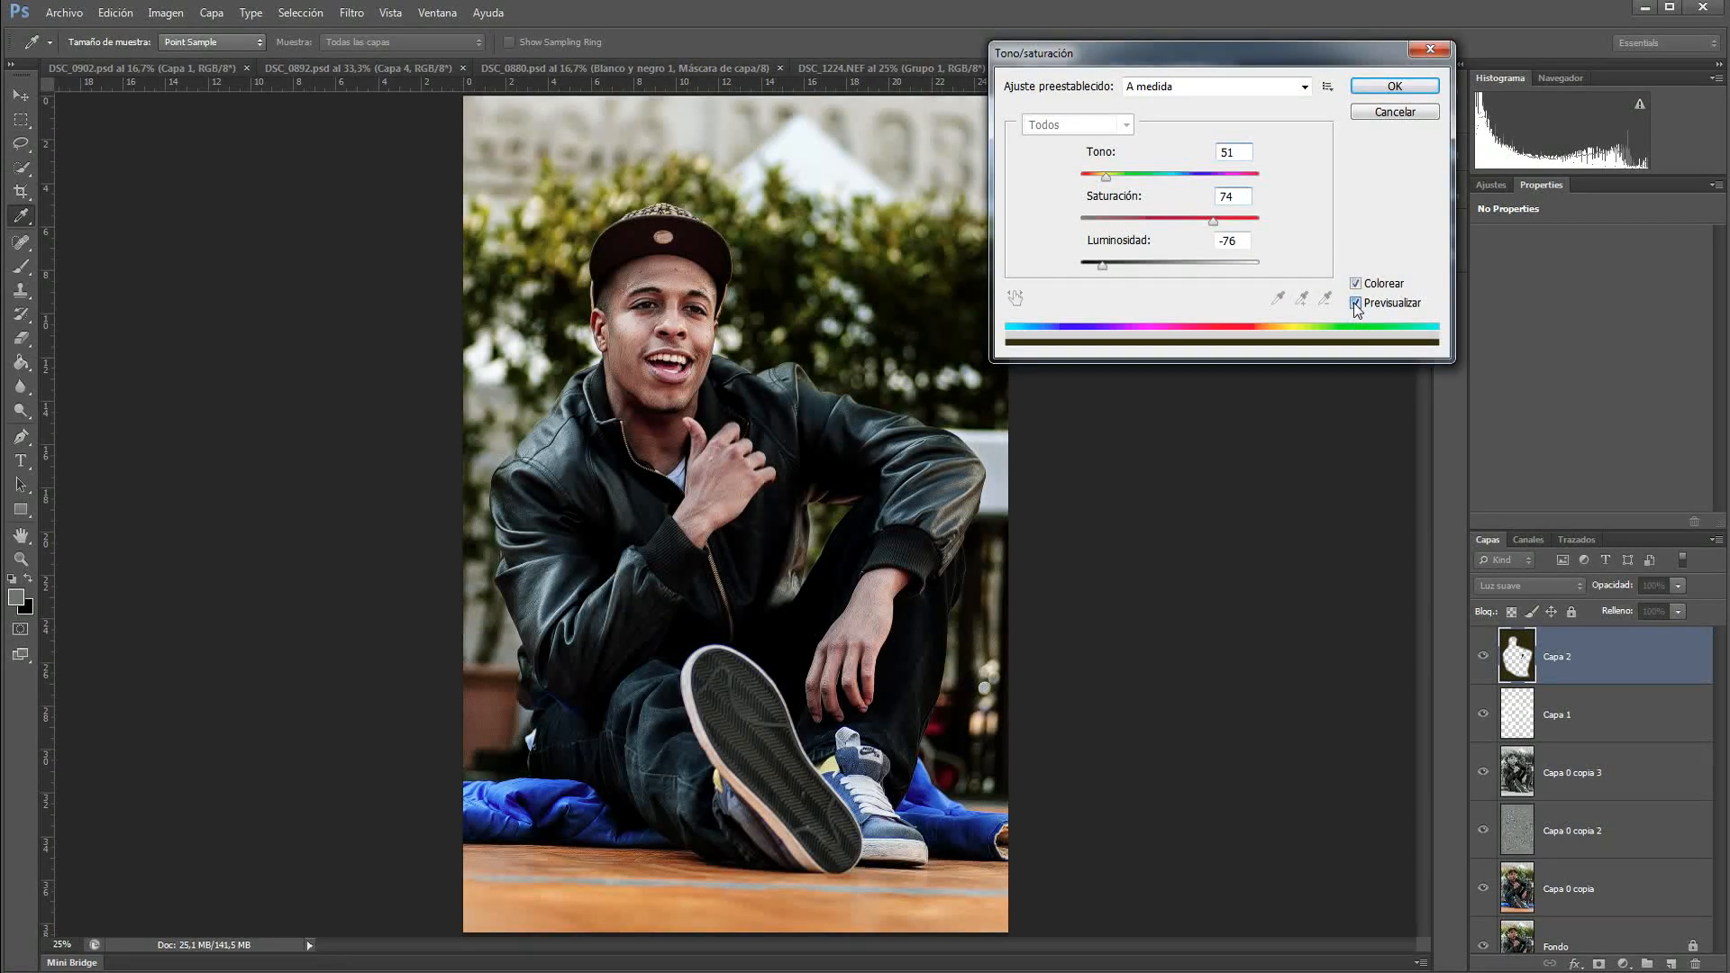
pyautogui.click(1357, 304)
pyautogui.click(1356, 305)
pyautogui.click(1356, 304)
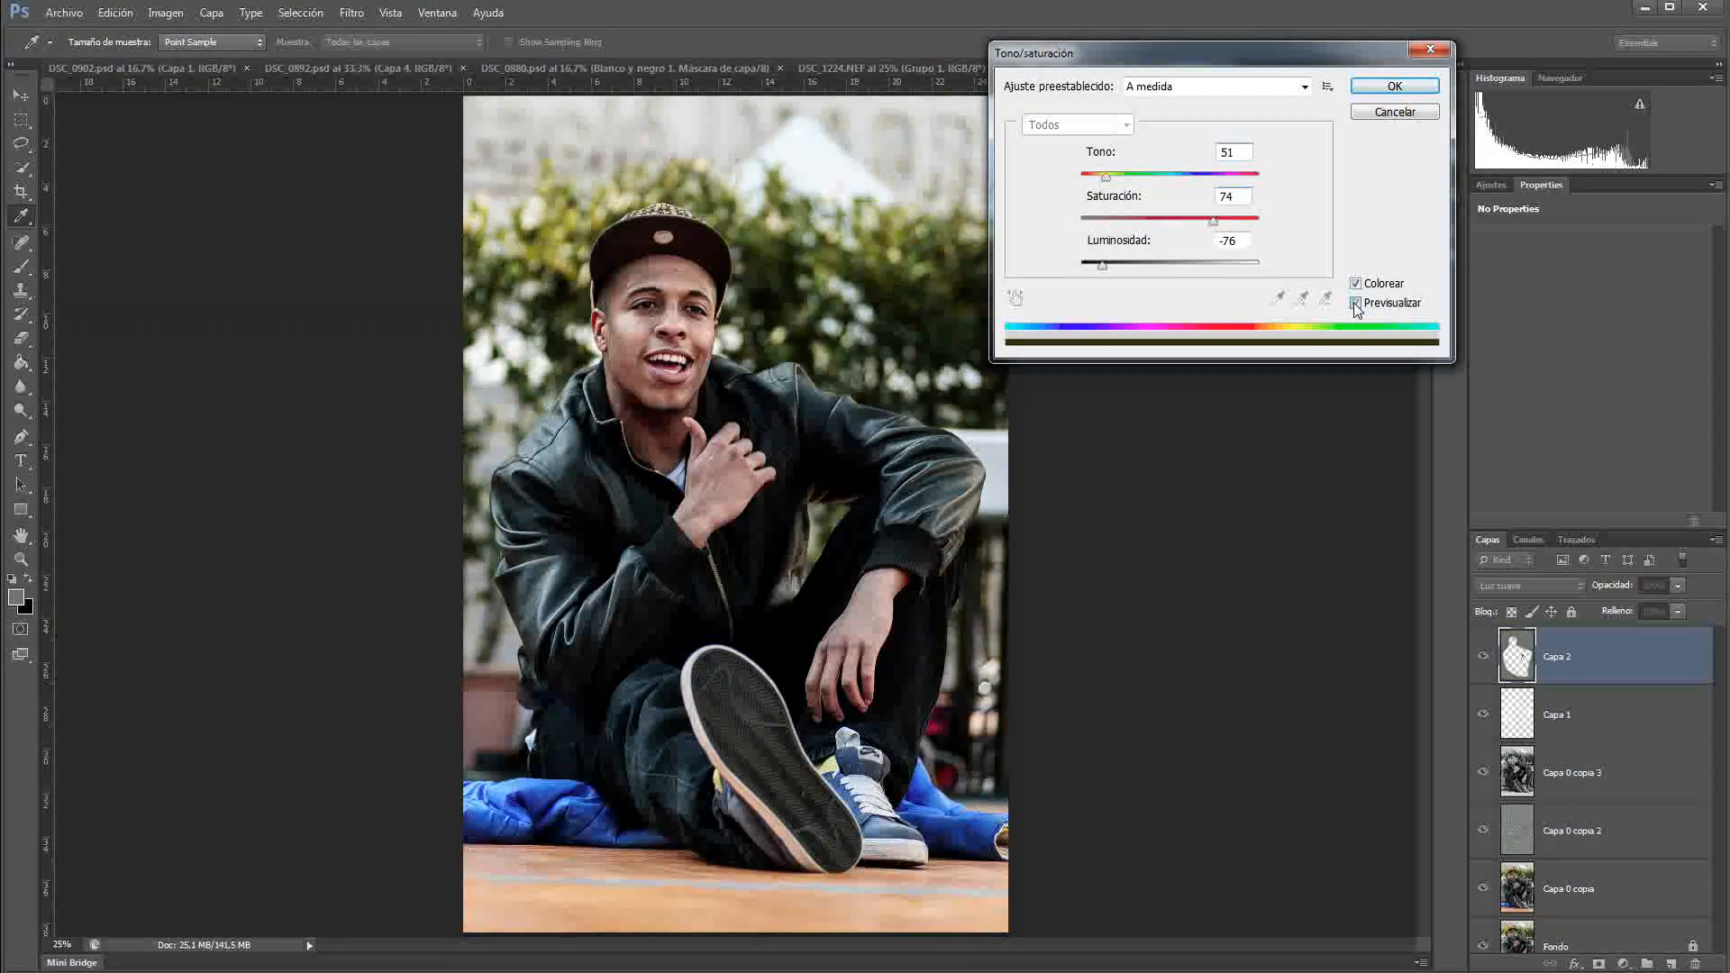
pyautogui.click(1357, 304)
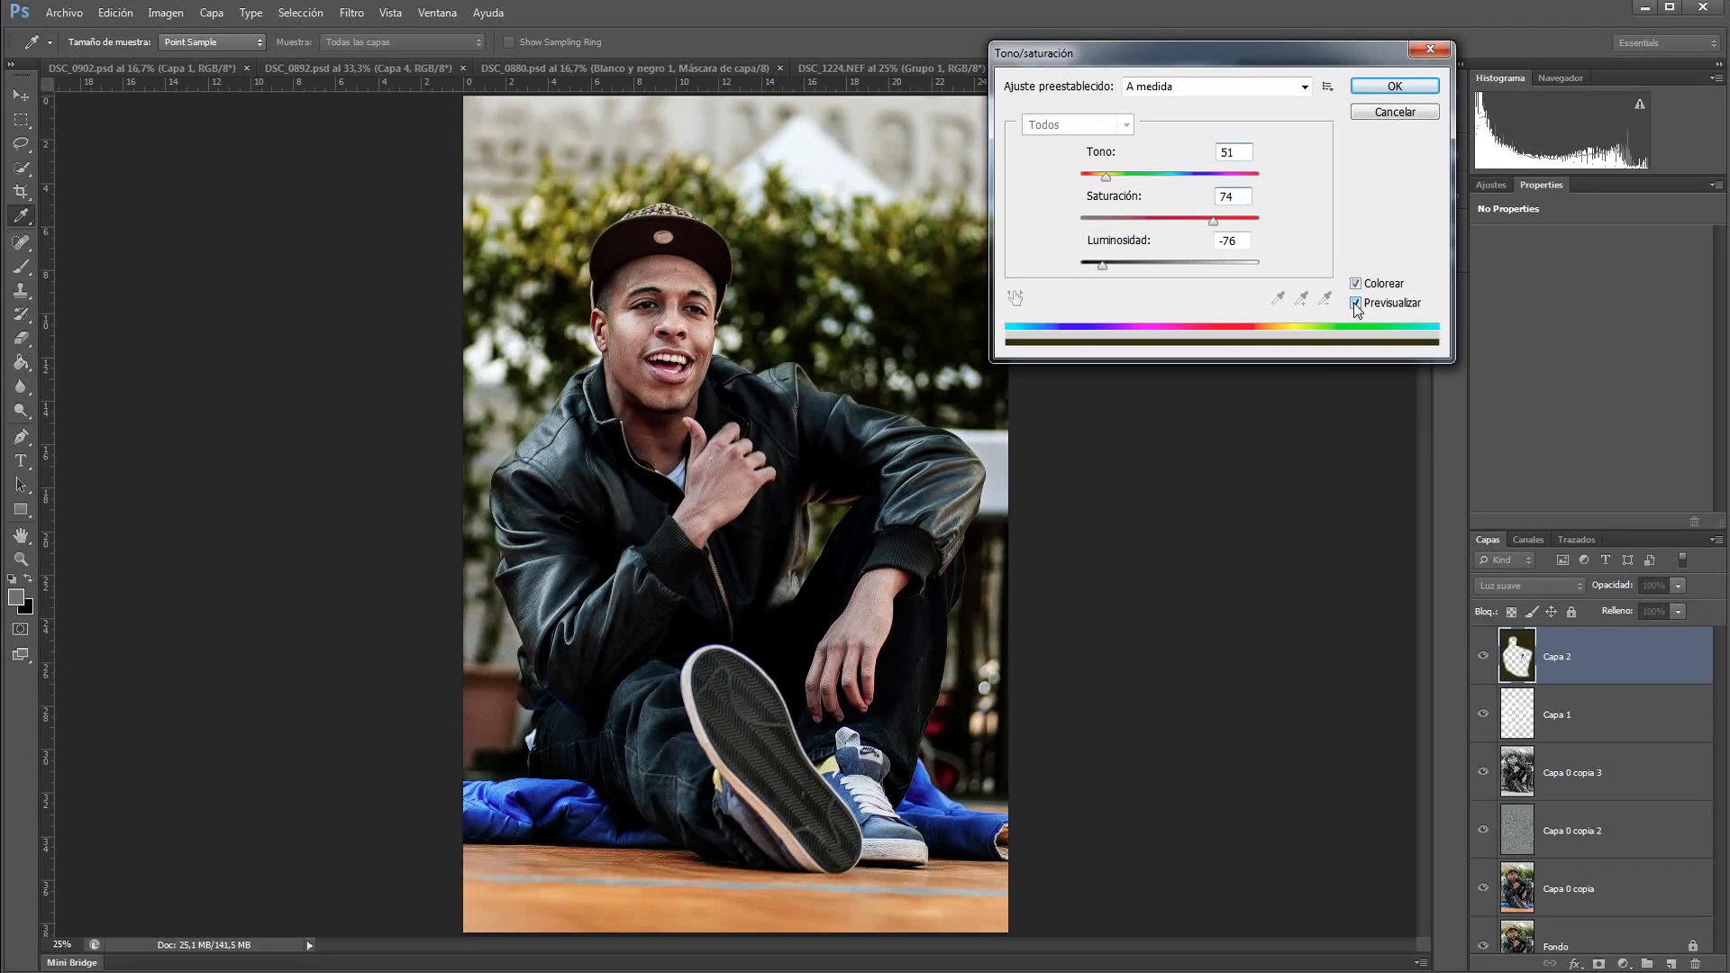
pyautogui.click(1356, 304)
pyautogui.click(1356, 304)
pyautogui.moveTo(1102, 267); pyautogui.dragTo(1101, 267)
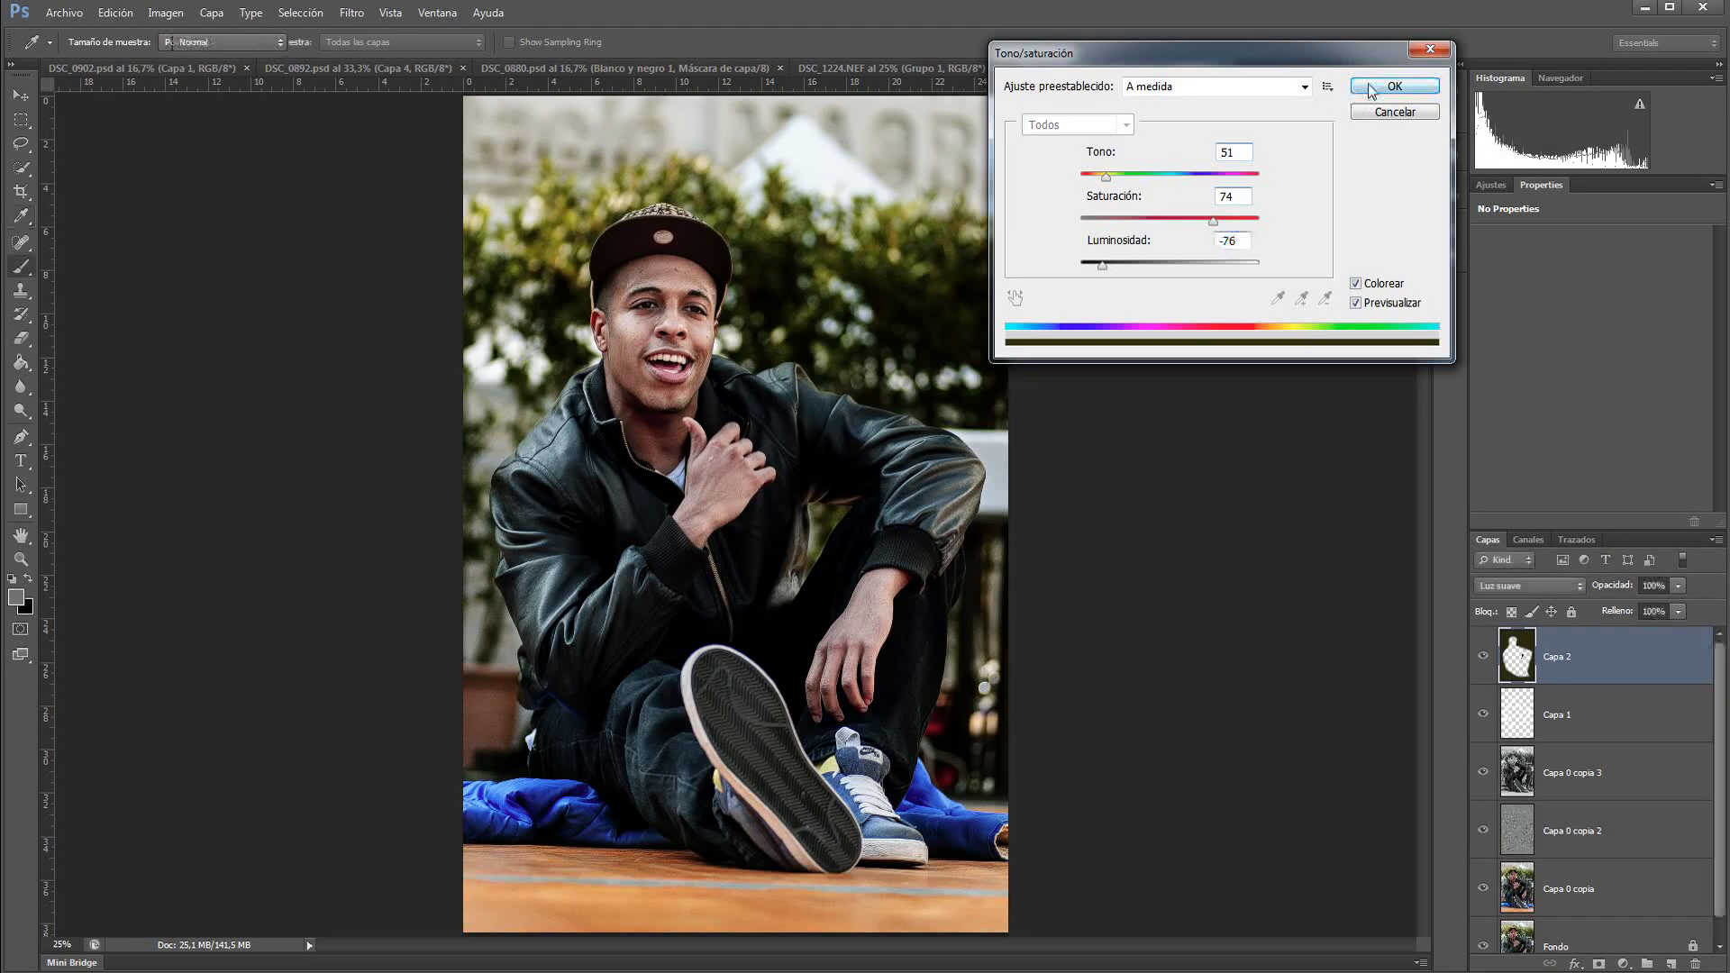
pyautogui.click(1371, 87)
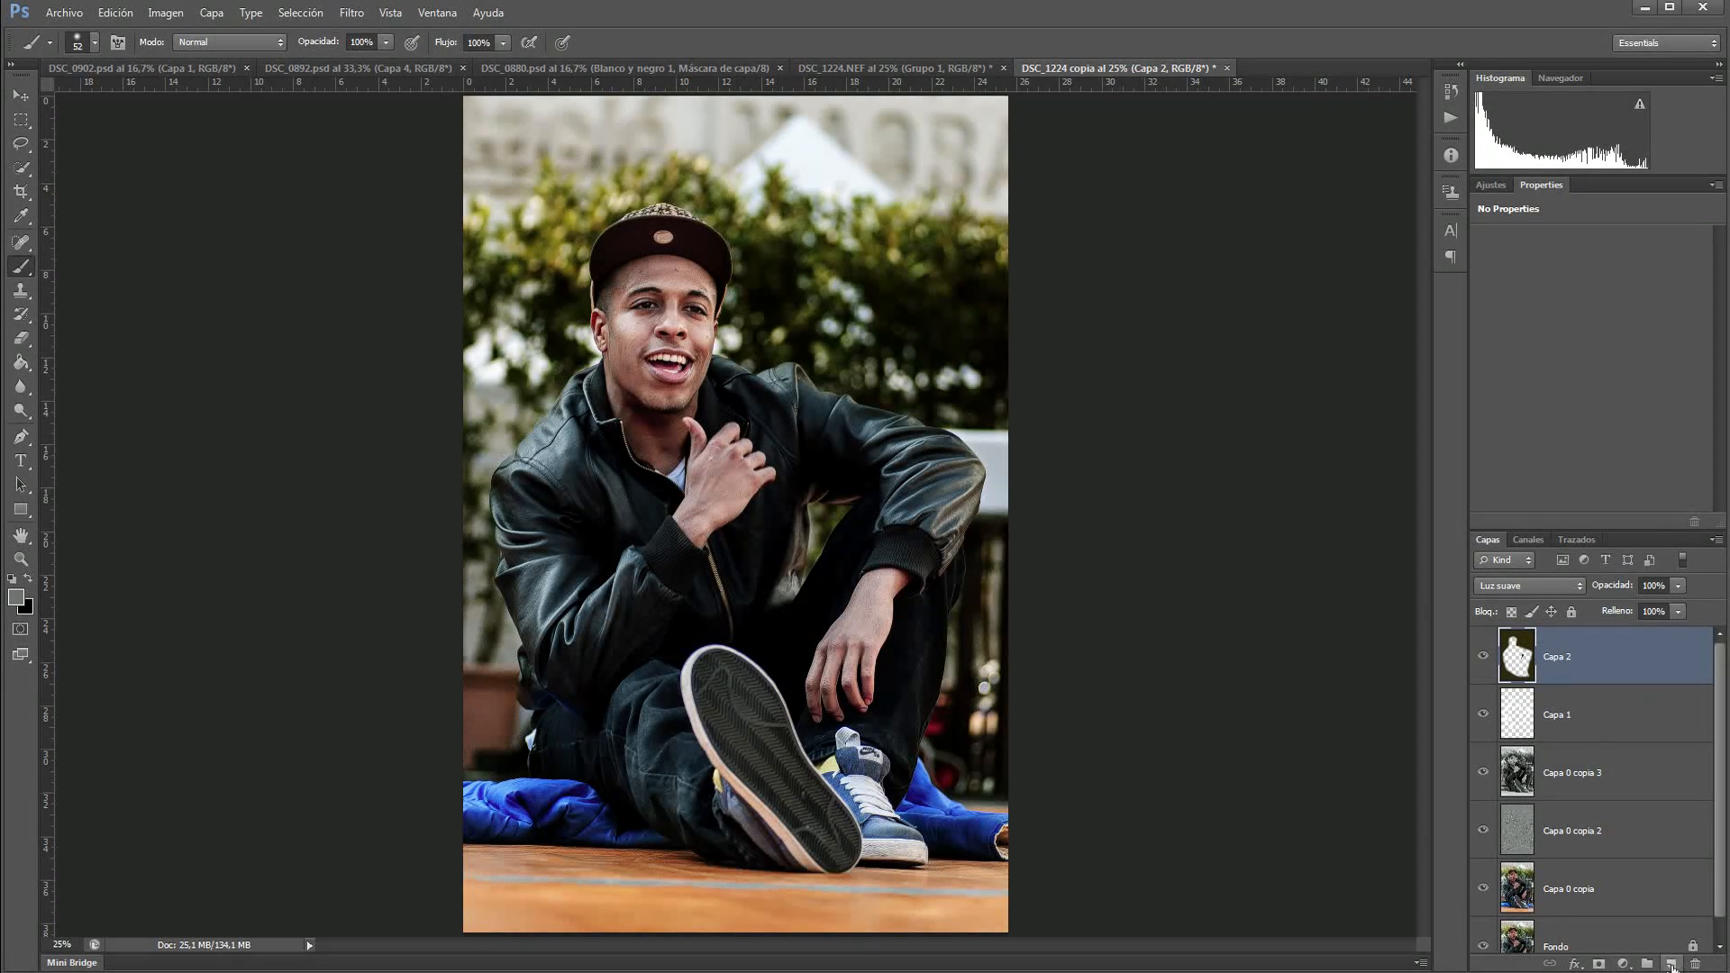
# Step: Add an empty layer above Capa 2 and keep grey 707070 as the foreground colour
pyautogui.click(1672, 966)
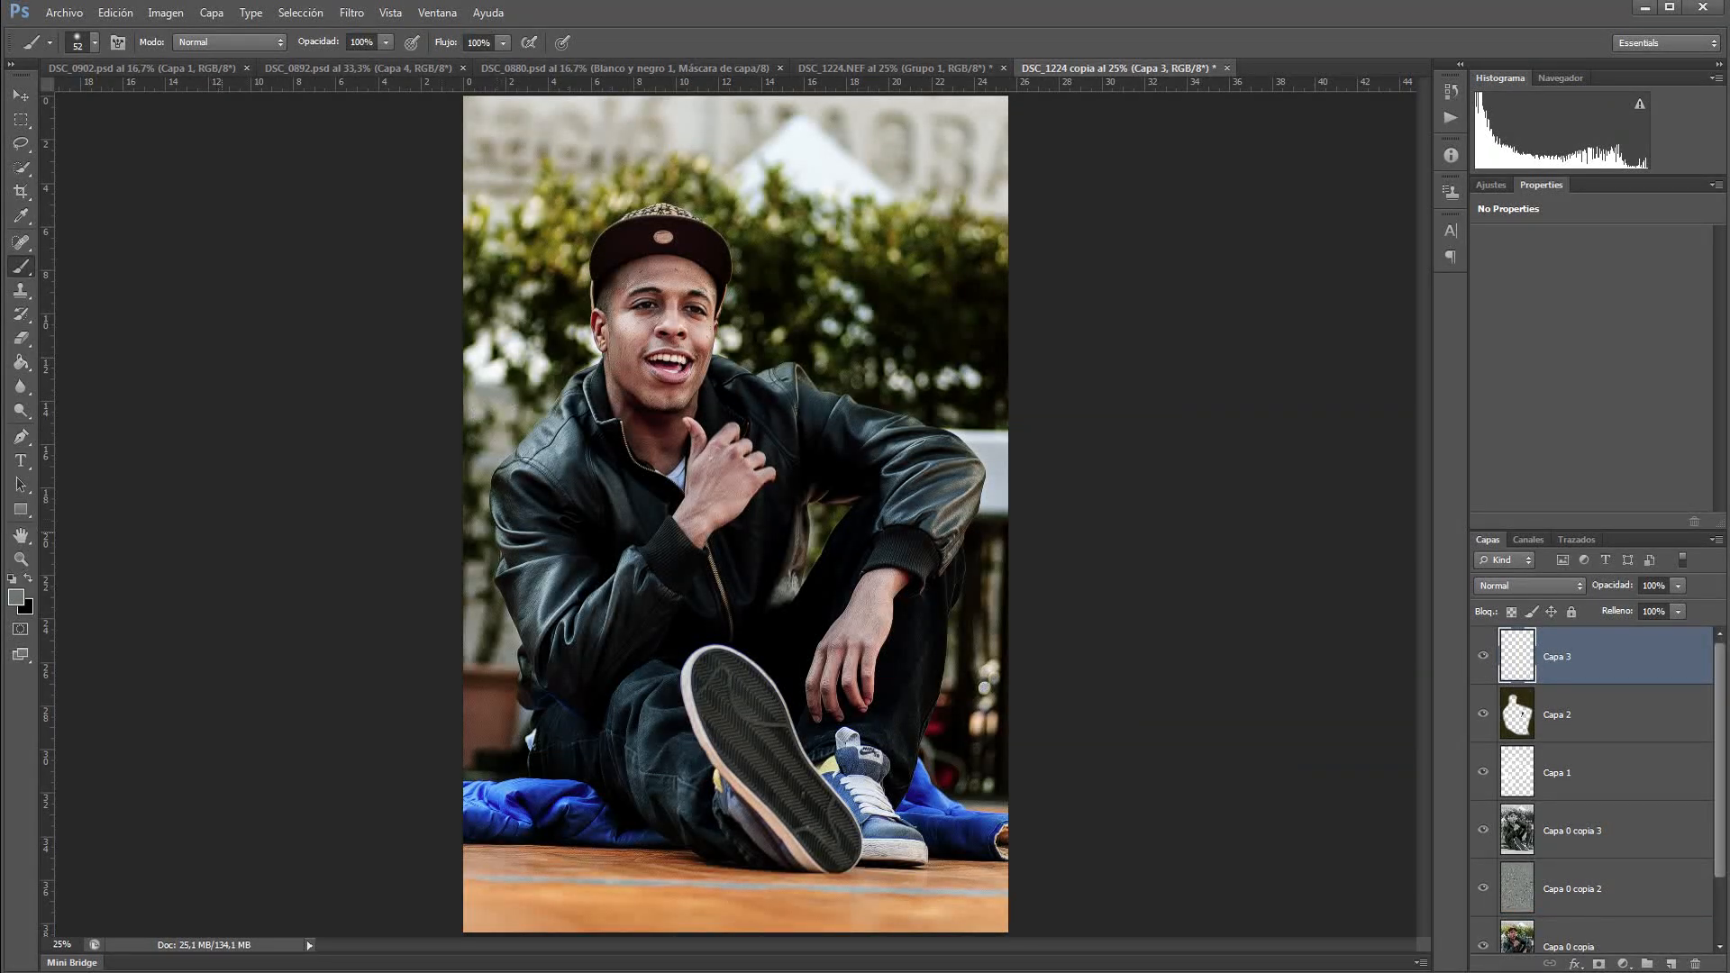
pyautogui.click(16, 598)
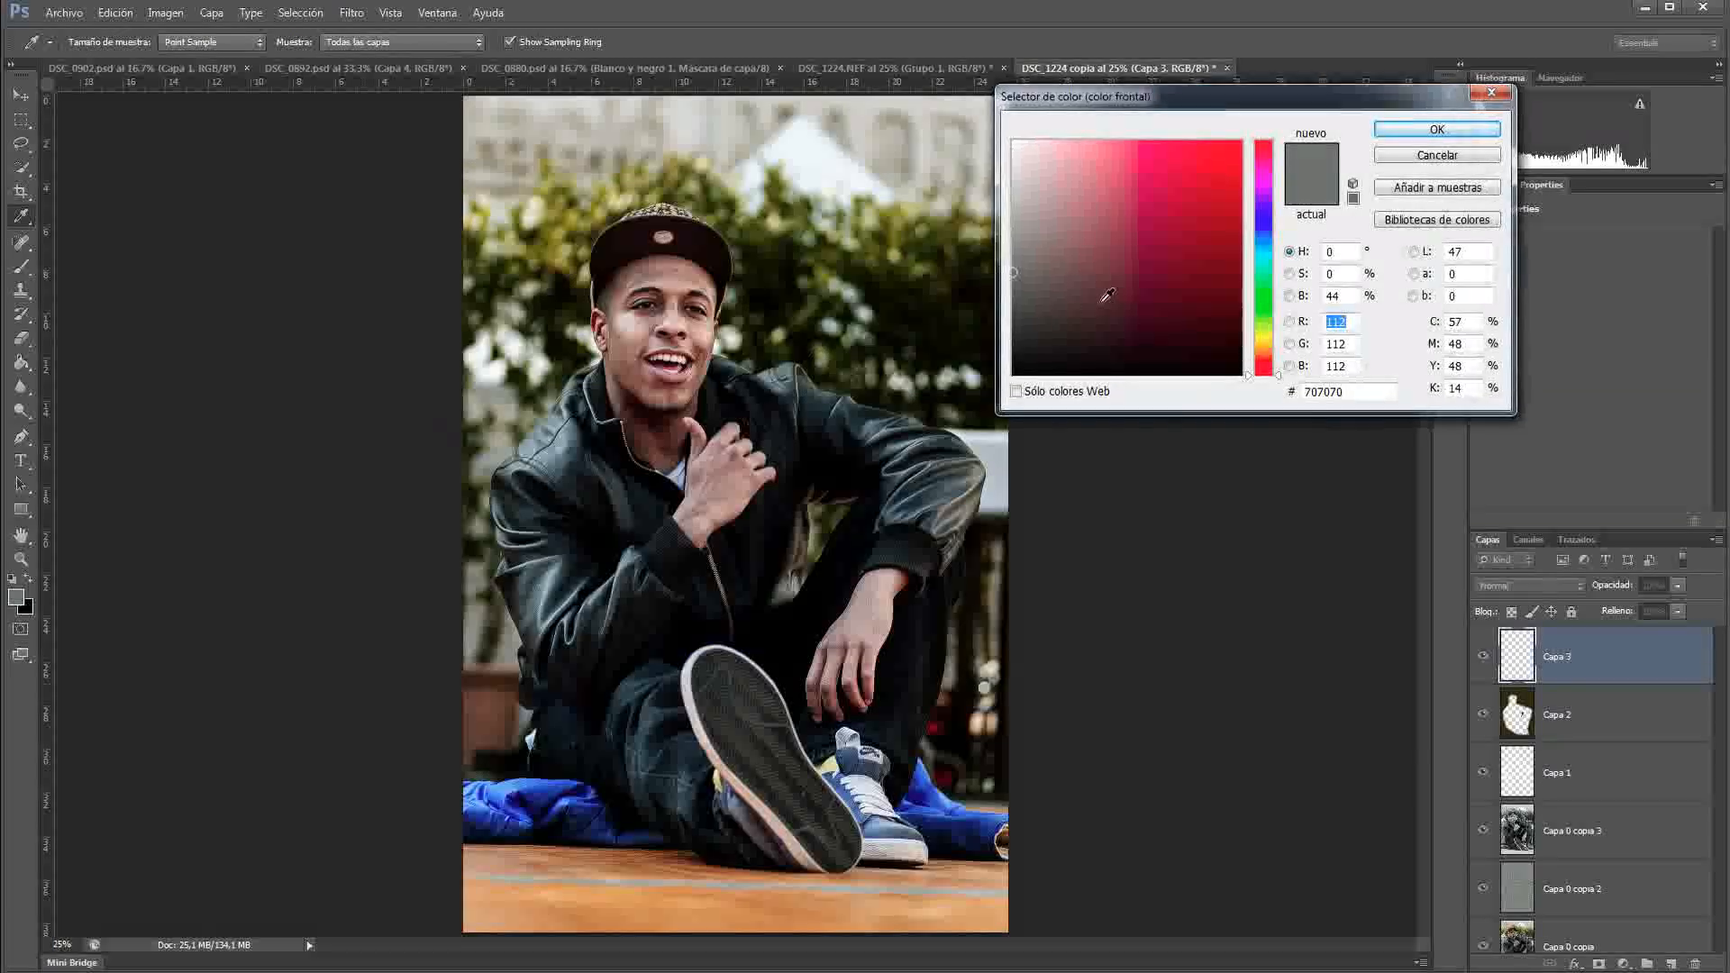
pyautogui.click(1437, 129)
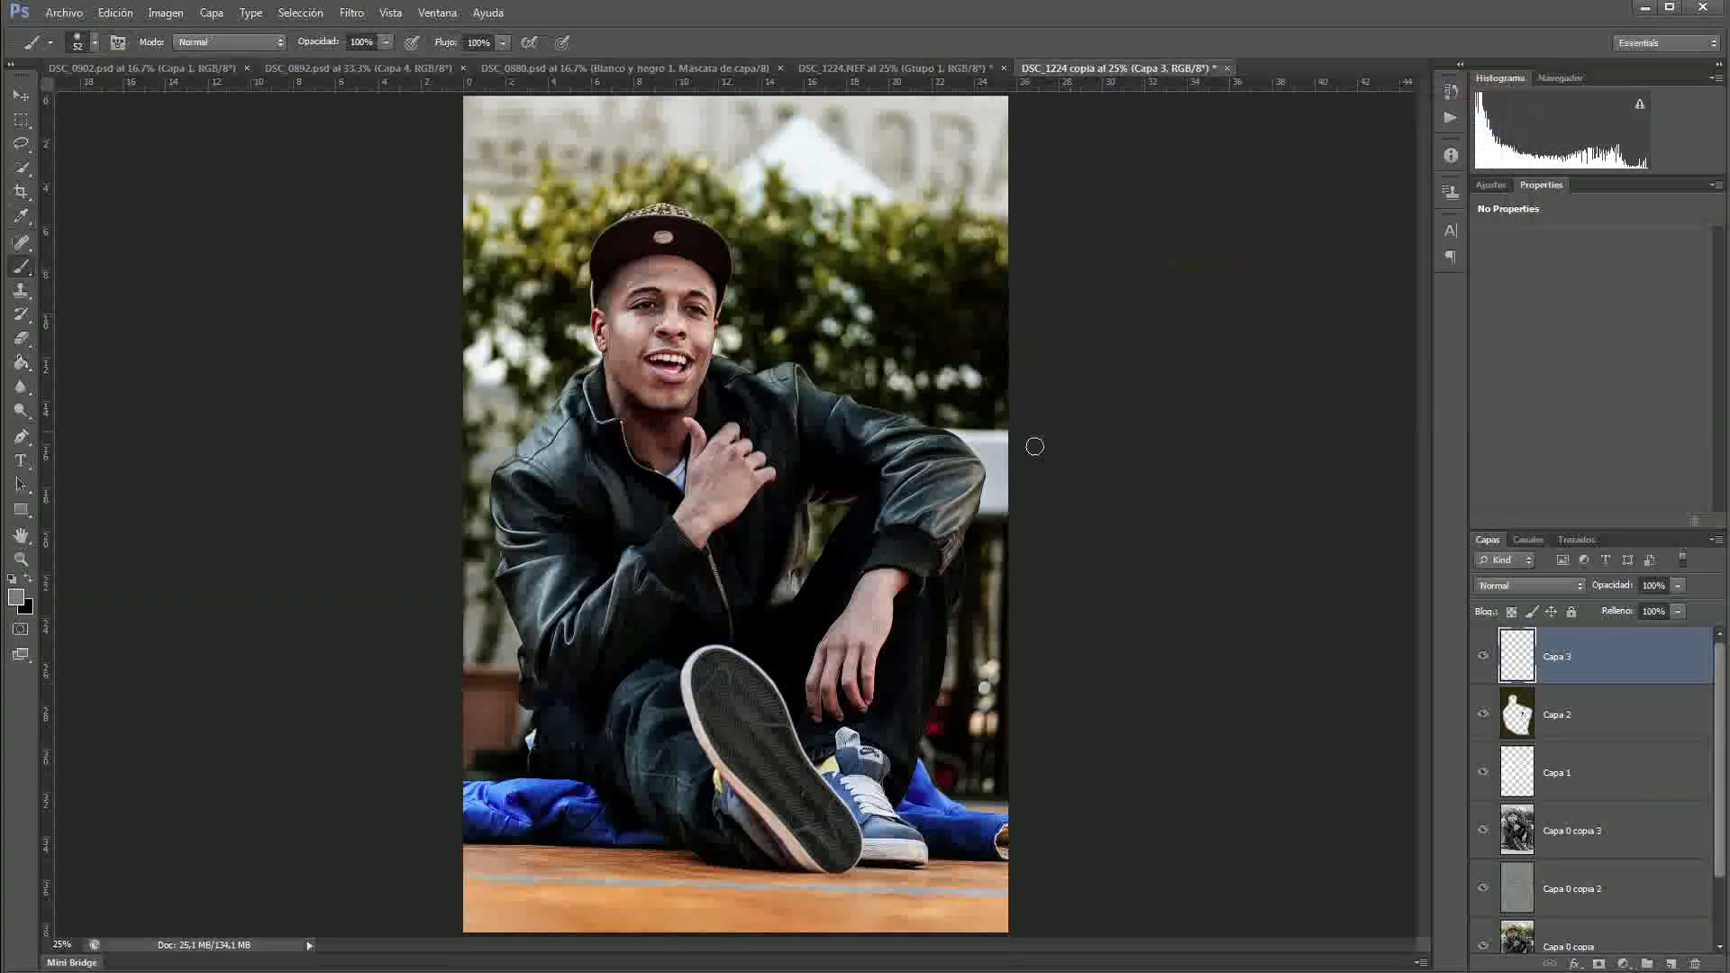
# Step: Paint the man's whole figure grey on Capa 3 with a large soft brush, and set the layer to Luz suave
pyautogui.moveTo(747, 458); pyautogui.dragTo(776, 466)
pyautogui.moveTo(631, 257)
pyautogui.mouseDown()
pyautogui.moveTo(626, 313)
pyautogui.moveTo(628, 263)
pyautogui.moveTo(674, 211)
pyautogui.moveTo(709, 261)
pyautogui.moveTo(671, 423)
pyautogui.moveTo(686, 278)
pyautogui.moveTo(665, 307)
pyautogui.moveTo(629, 228)
pyautogui.moveTo(600, 306)
pyautogui.moveTo(636, 414)
pyautogui.moveTo(642, 310)
pyautogui.moveTo(662, 522)
pyautogui.moveTo(719, 552)
pyautogui.moveTo(716, 682)
pyautogui.moveTo(657, 602)
pyautogui.moveTo(622, 505)
pyautogui.moveTo(626, 419)
pyautogui.moveTo(575, 462)
pyautogui.moveTo(568, 514)
pyautogui.moveTo(615, 649)
pyautogui.moveTo(598, 730)
pyautogui.moveTo(840, 744)
pyautogui.moveTo(850, 618)
pyautogui.moveTo(891, 488)
pyautogui.moveTo(847, 489)
pyautogui.moveTo(787, 438)
pyautogui.moveTo(656, 414)
pyautogui.moveTo(667, 386)
pyautogui.moveTo(792, 411)
pyautogui.moveTo(927, 468)
pyautogui.moveTo(824, 796)
pyautogui.moveTo(873, 850)
pyautogui.moveTo(888, 823)
pyautogui.moveTo(898, 846)
pyautogui.moveTo(885, 815)
pyautogui.moveTo(671, 806)
pyautogui.moveTo(610, 733)
pyautogui.moveTo(539, 693)
pyautogui.moveTo(560, 630)
pyautogui.moveTo(549, 529)
pyautogui.moveTo(522, 500)
pyautogui.moveTo(607, 393)
pyautogui.moveTo(739, 459)
pyautogui.moveTo(688, 471)
pyautogui.moveTo(668, 436)
pyautogui.moveTo(753, 456)
pyautogui.moveTo(760, 703)
pyautogui.moveTo(838, 637)
pyautogui.moveTo(900, 495)
pyautogui.moveTo(869, 444)
pyautogui.moveTo(765, 456)
pyautogui.moveTo(749, 579)
pyautogui.moveTo(618, 598)
pyautogui.moveTo(536, 570)
pyautogui.moveTo(667, 417)
pyautogui.moveTo(645, 432)
pyautogui.moveTo(616, 418)
pyautogui.moveTo(660, 328)
pyautogui.moveTo(657, 262)
pyautogui.moveTo(611, 269)
pyautogui.mouseUp()
pyautogui.keyDown('alt'); pyautogui.rightClick(644, 273); pyautogui.keyUp('alt')
pyautogui.keyDown('alt'); pyautogui.rightClick(662, 550); pyautogui.keyUp('alt')
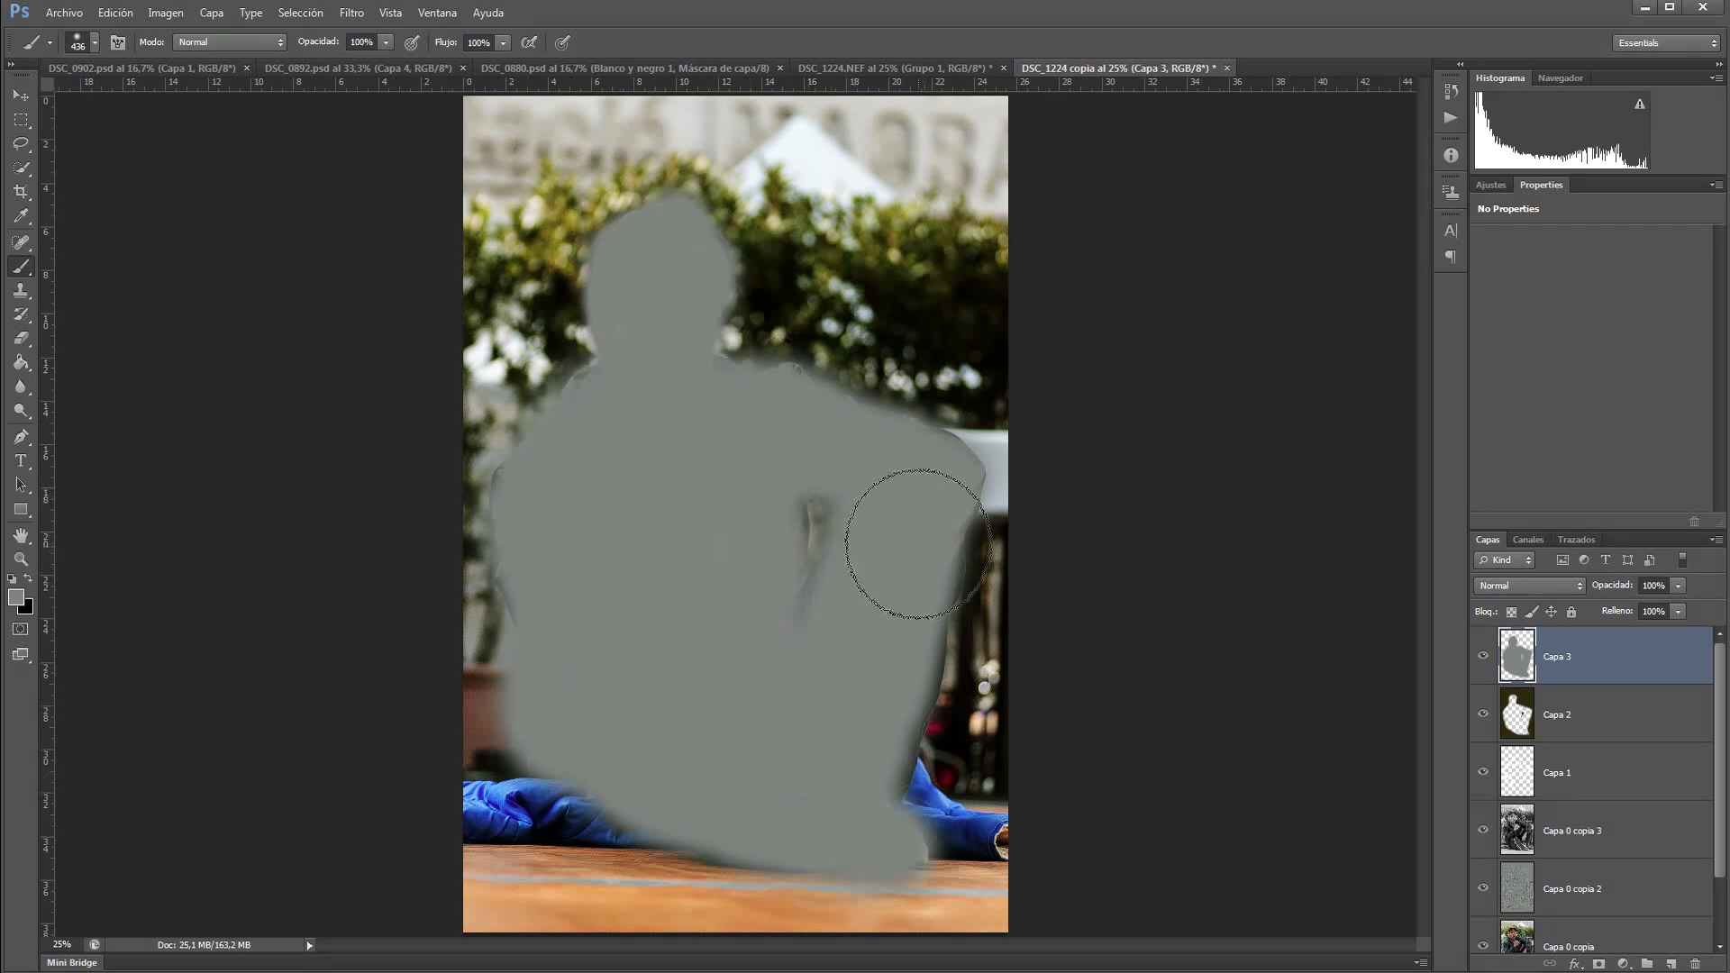
pyautogui.moveTo(910, 534)
pyautogui.mouseDown()
pyautogui.moveTo(877, 811)
pyautogui.moveTo(797, 791)
pyautogui.mouseUp()
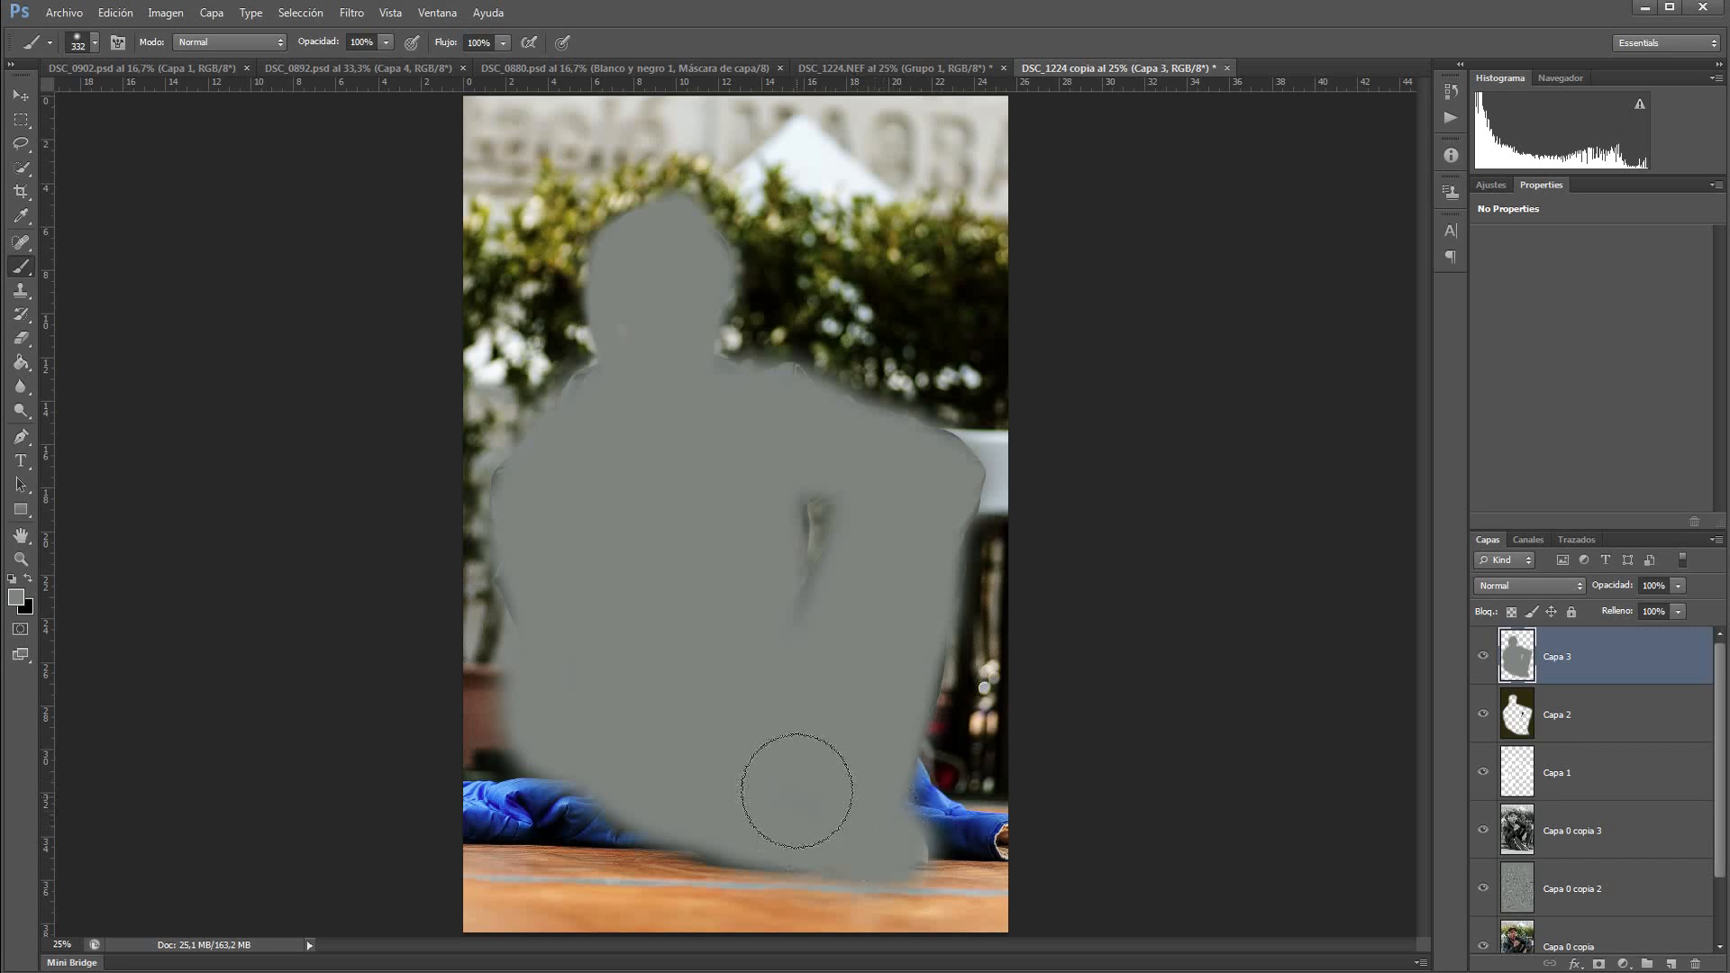
pyautogui.click(1536, 588)
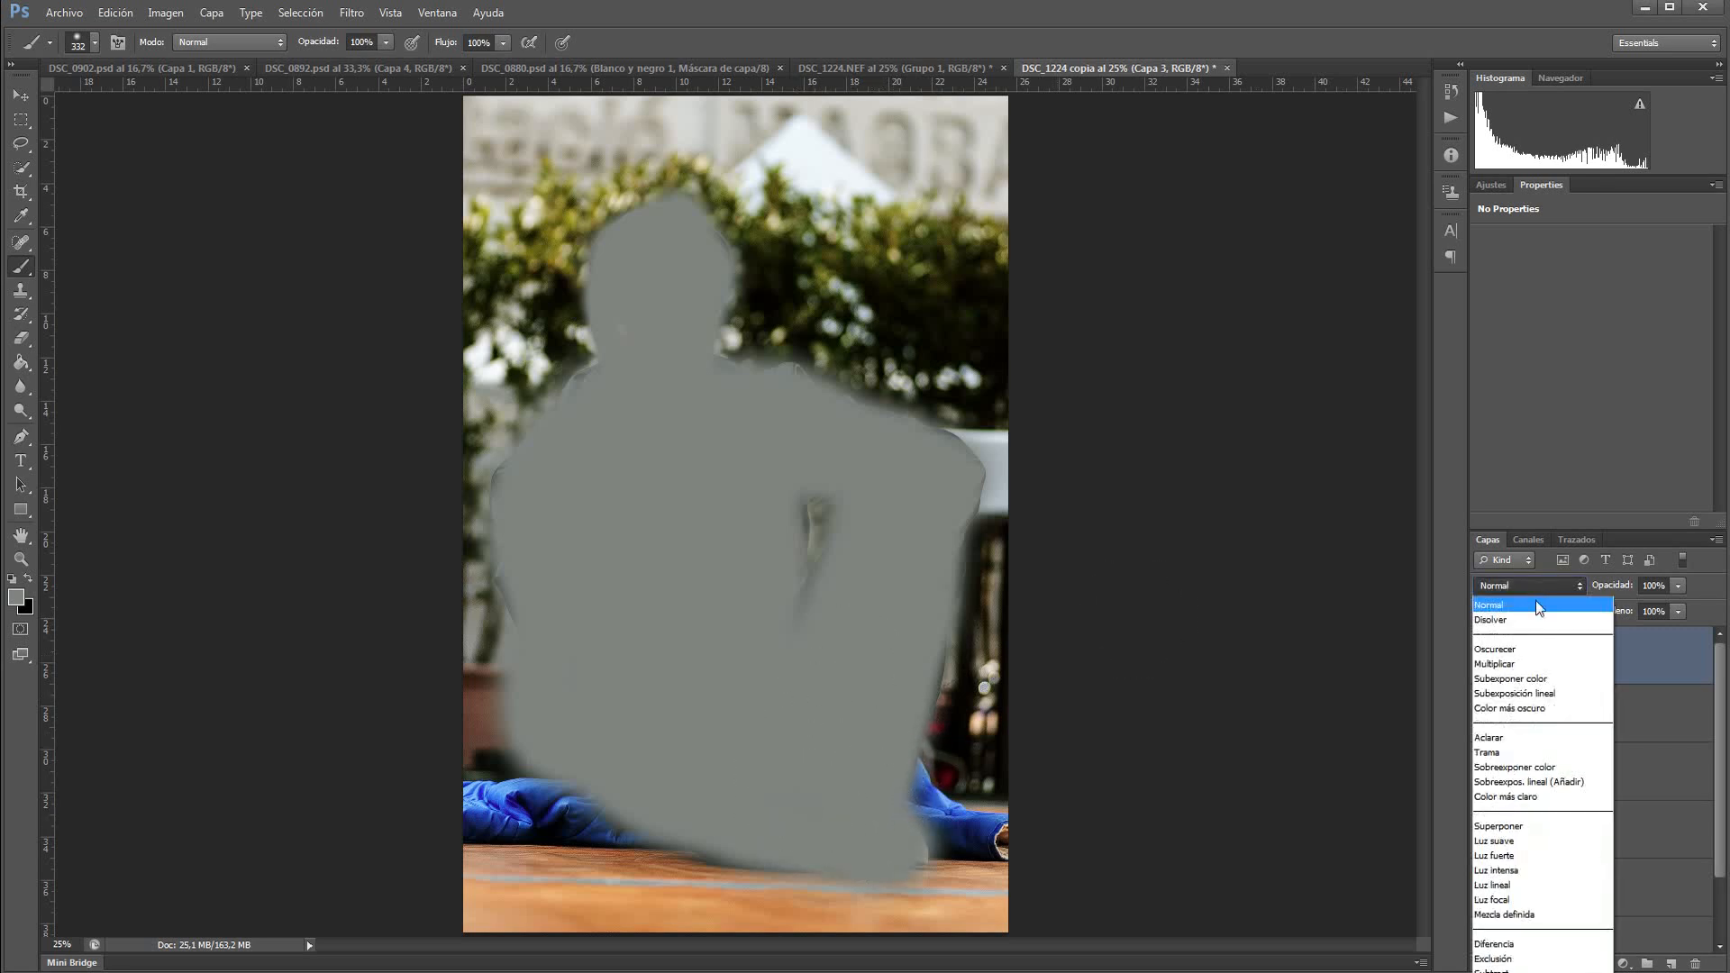
pyautogui.click(1528, 840)
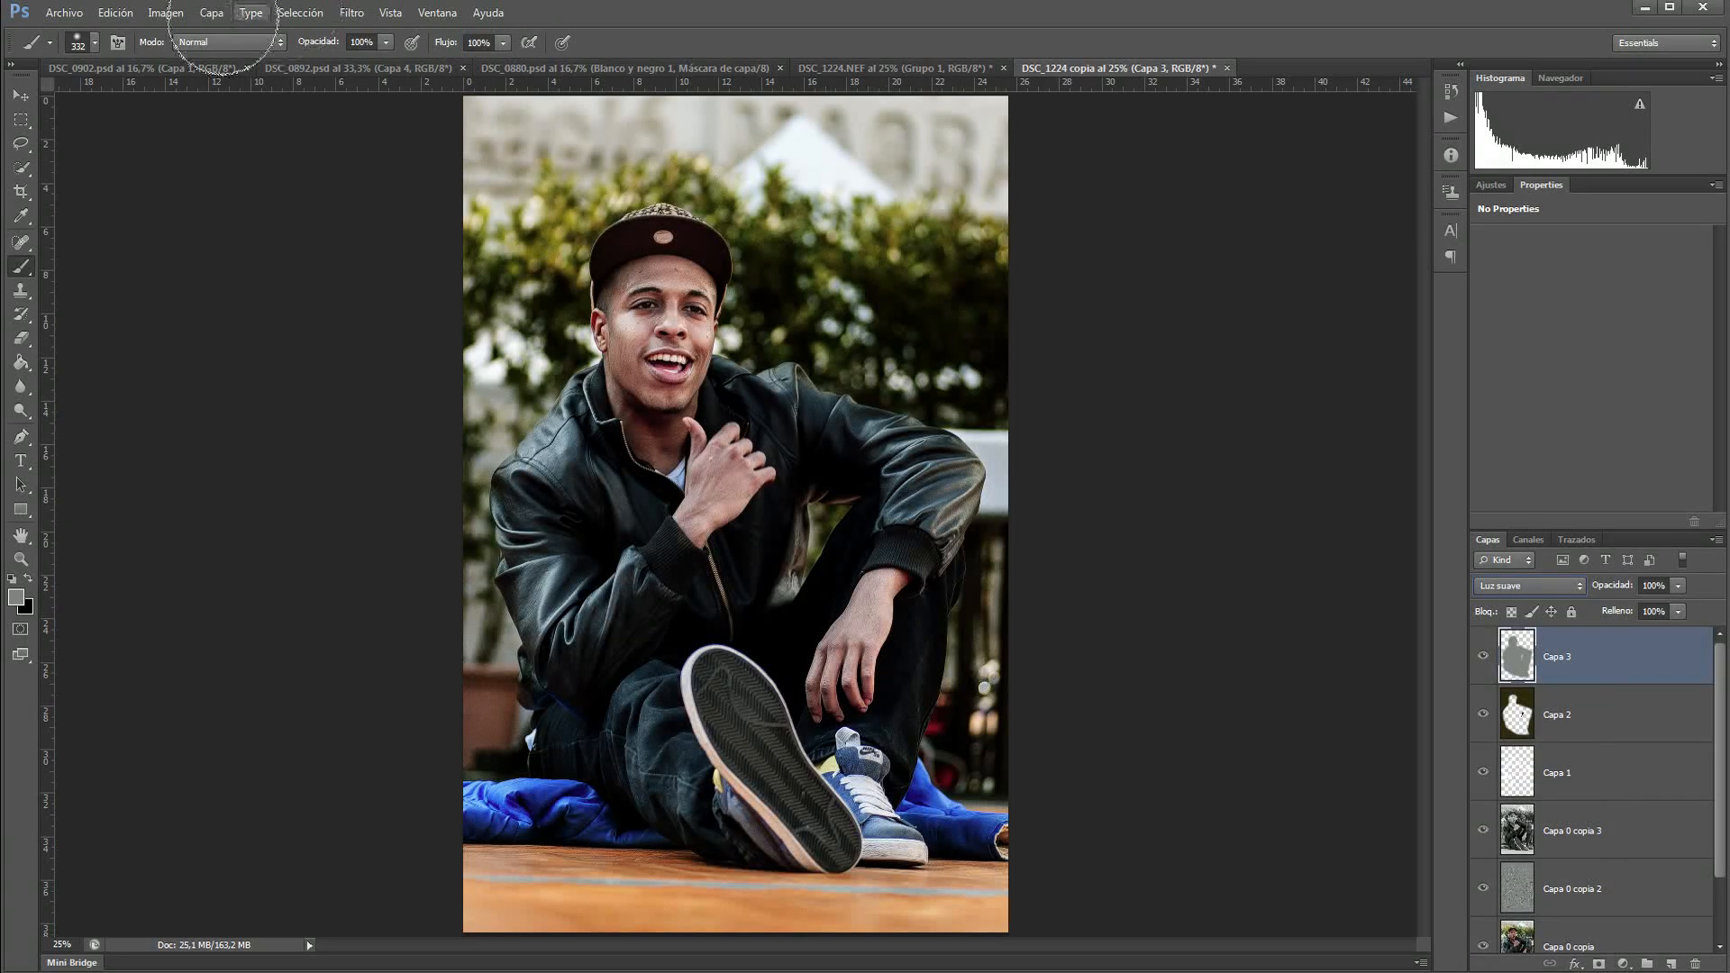
# Step: Colorize Capa 3 with a Tono/saturación adjustment, setting Tono to 205 and Saturación to 40
pyautogui.click(167, 16)
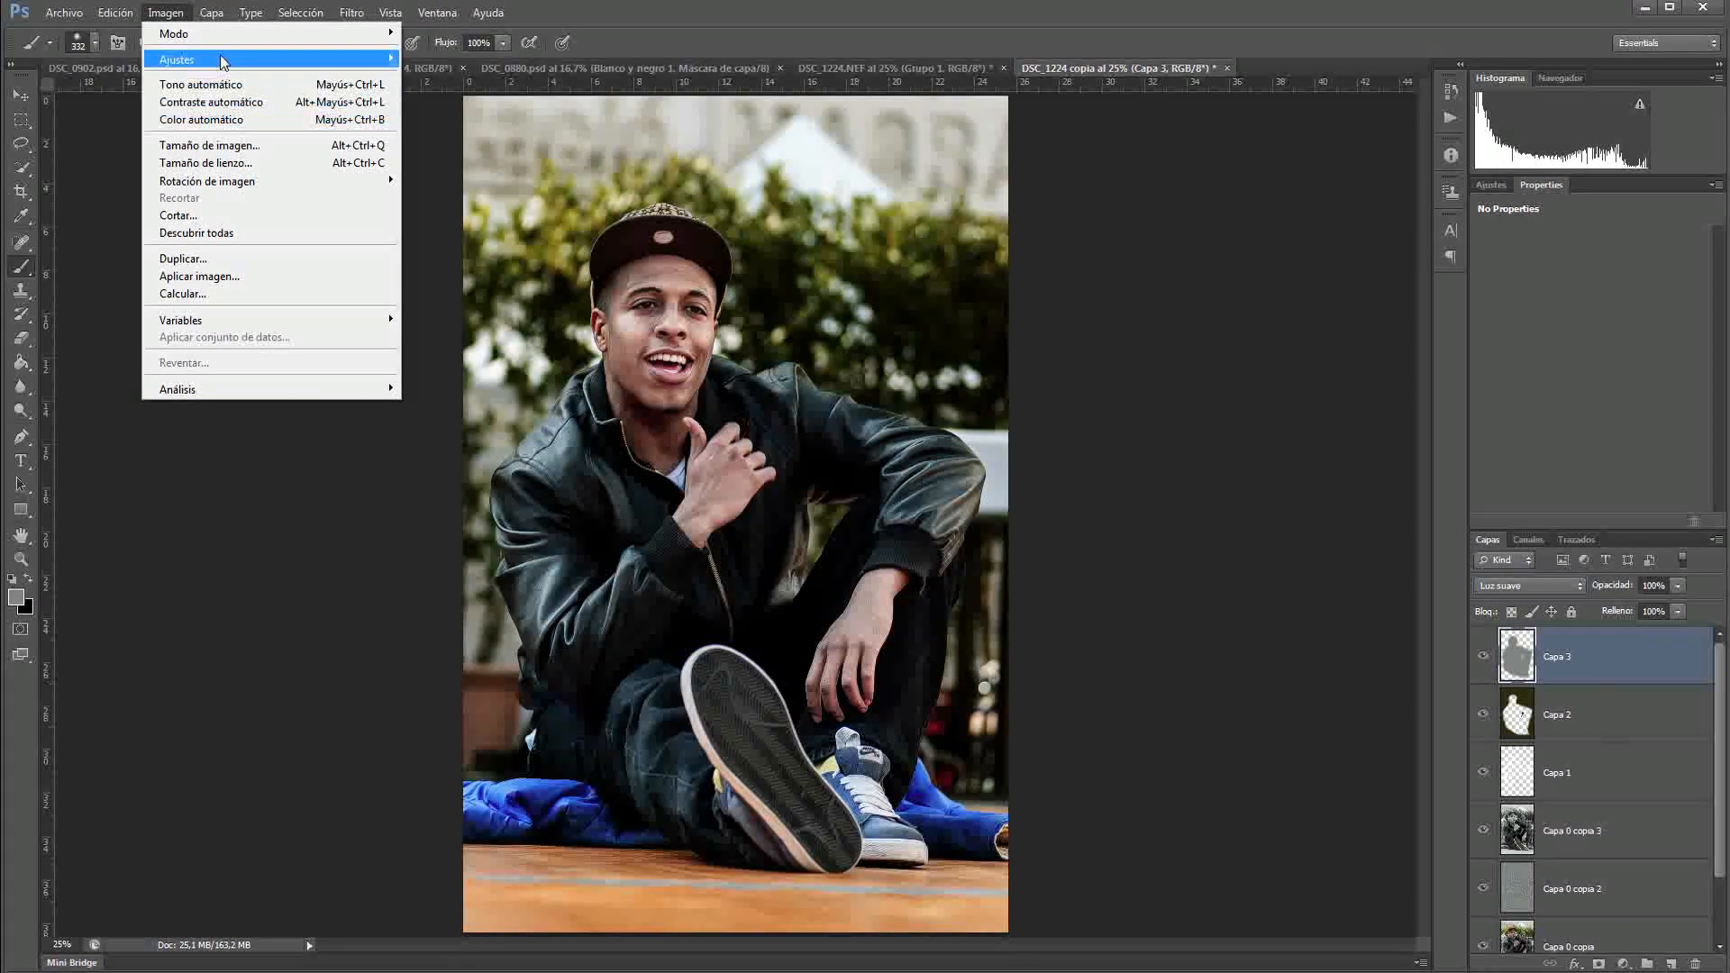
pyautogui.moveTo(225, 60)
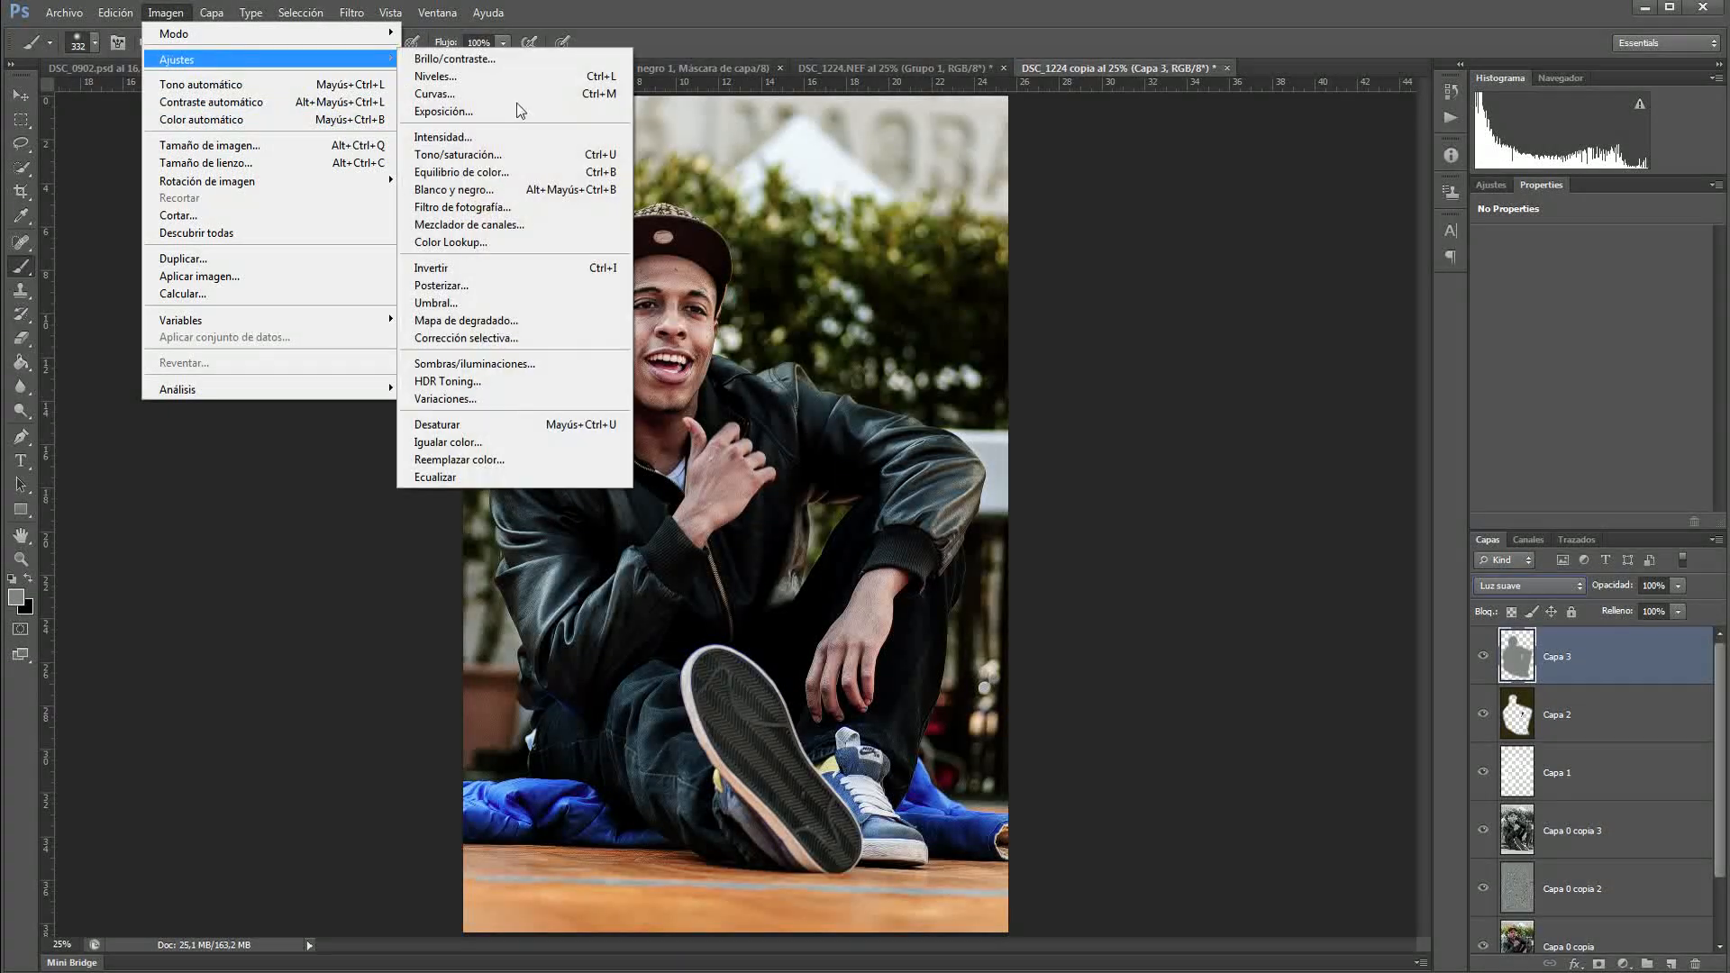
pyautogui.click(476, 155)
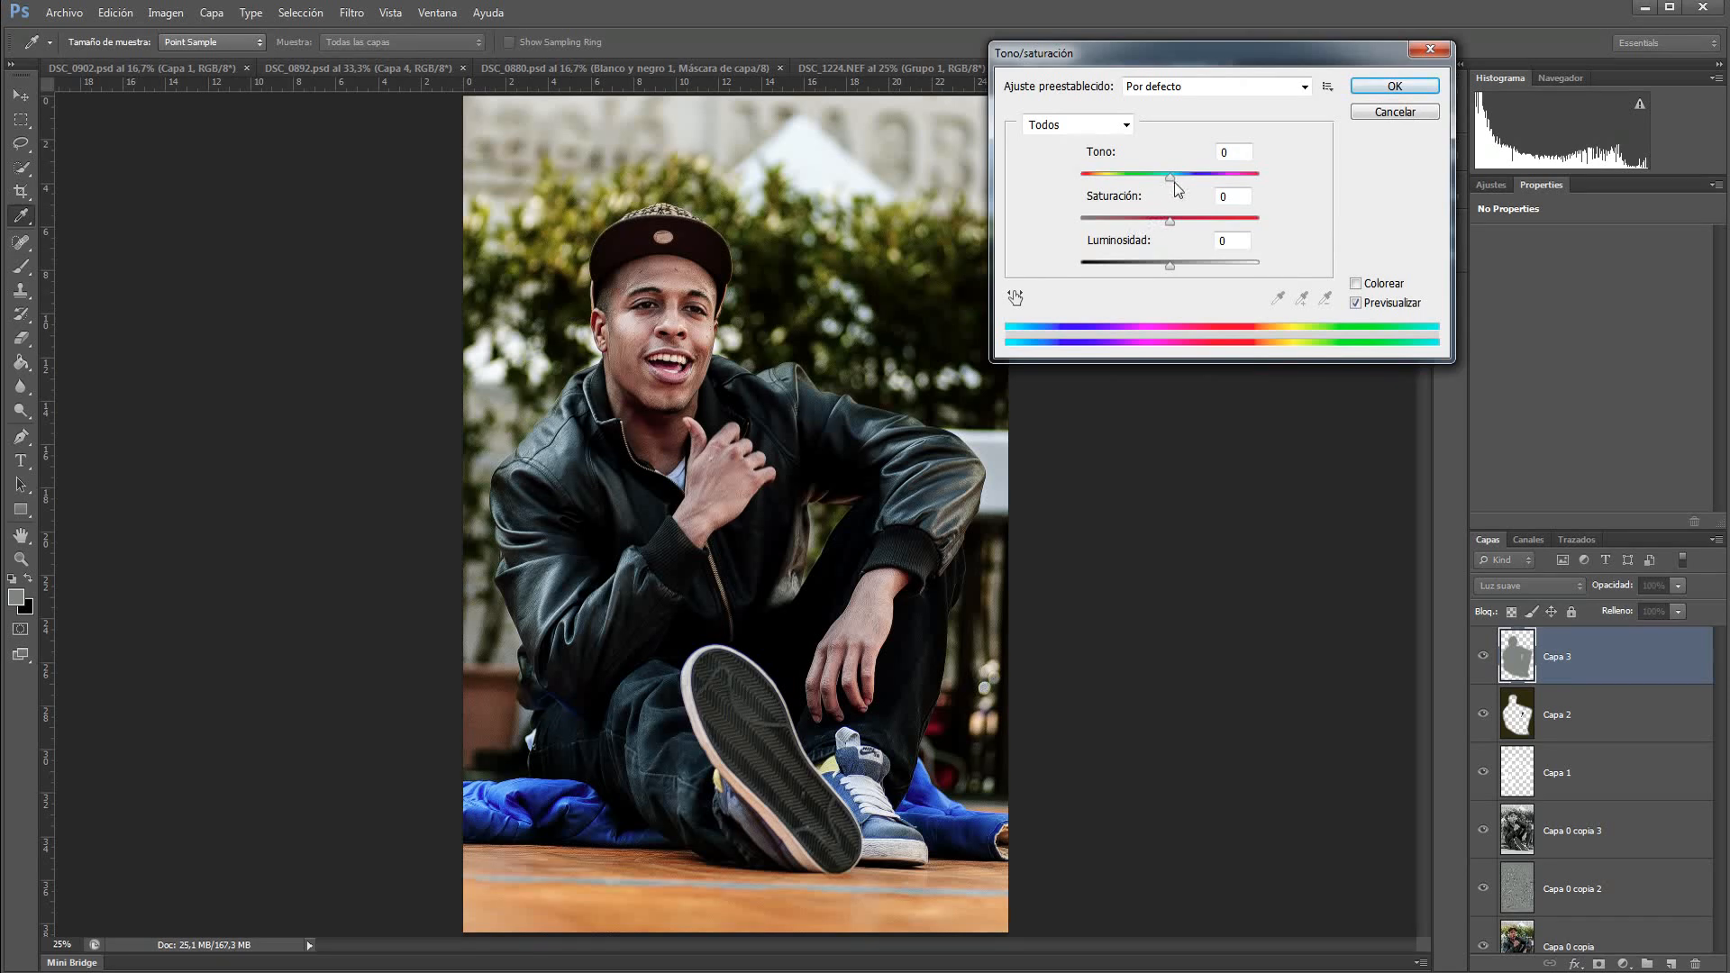
pyautogui.click(1356, 284)
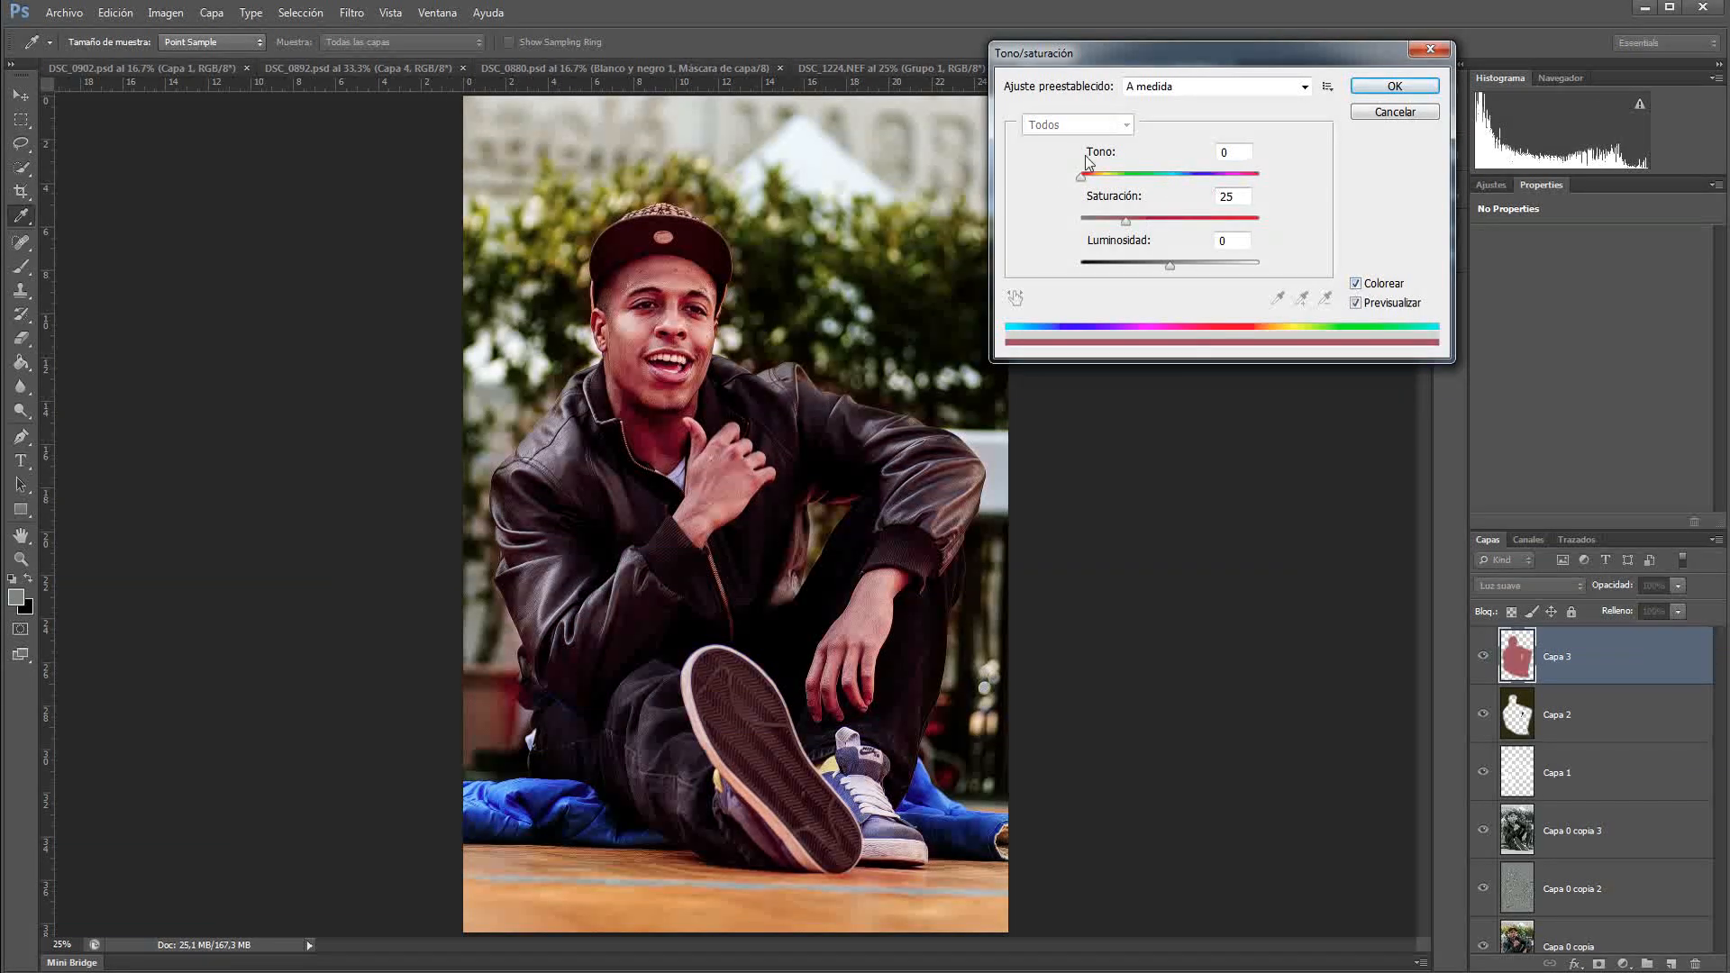
pyautogui.moveTo(1080, 184); pyautogui.dragTo(1187, 188)
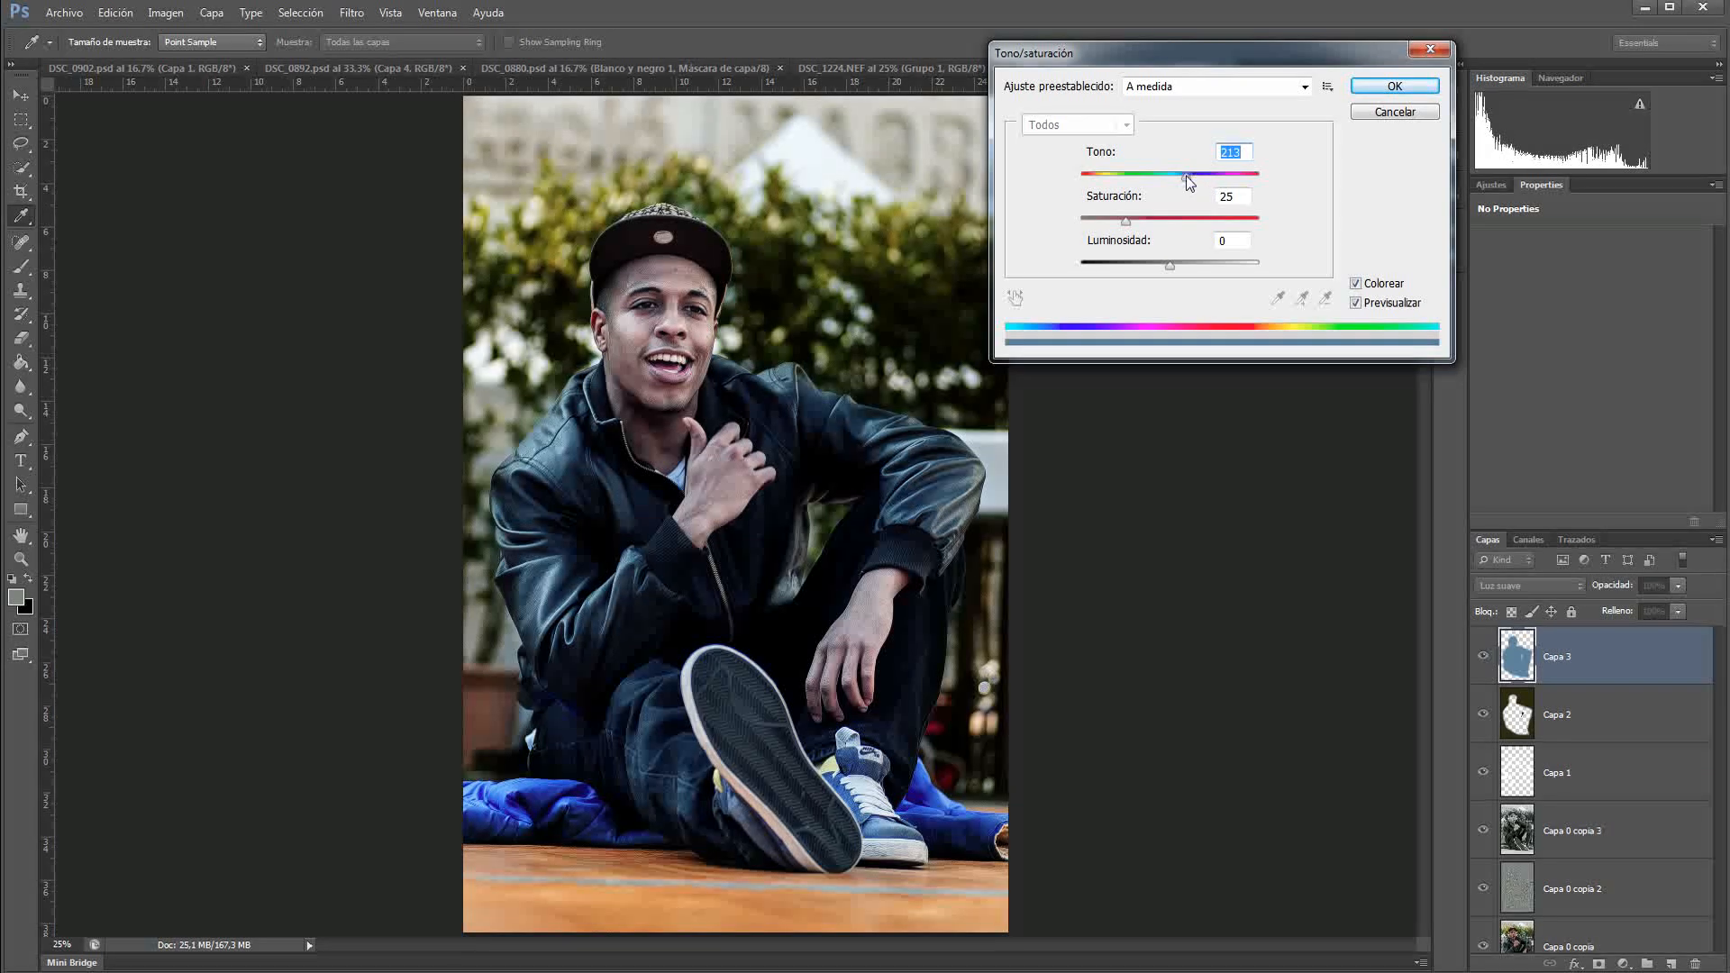
pyautogui.moveTo(1186, 176); pyautogui.dragTo(1182, 181)
pyautogui.click(1128, 222)
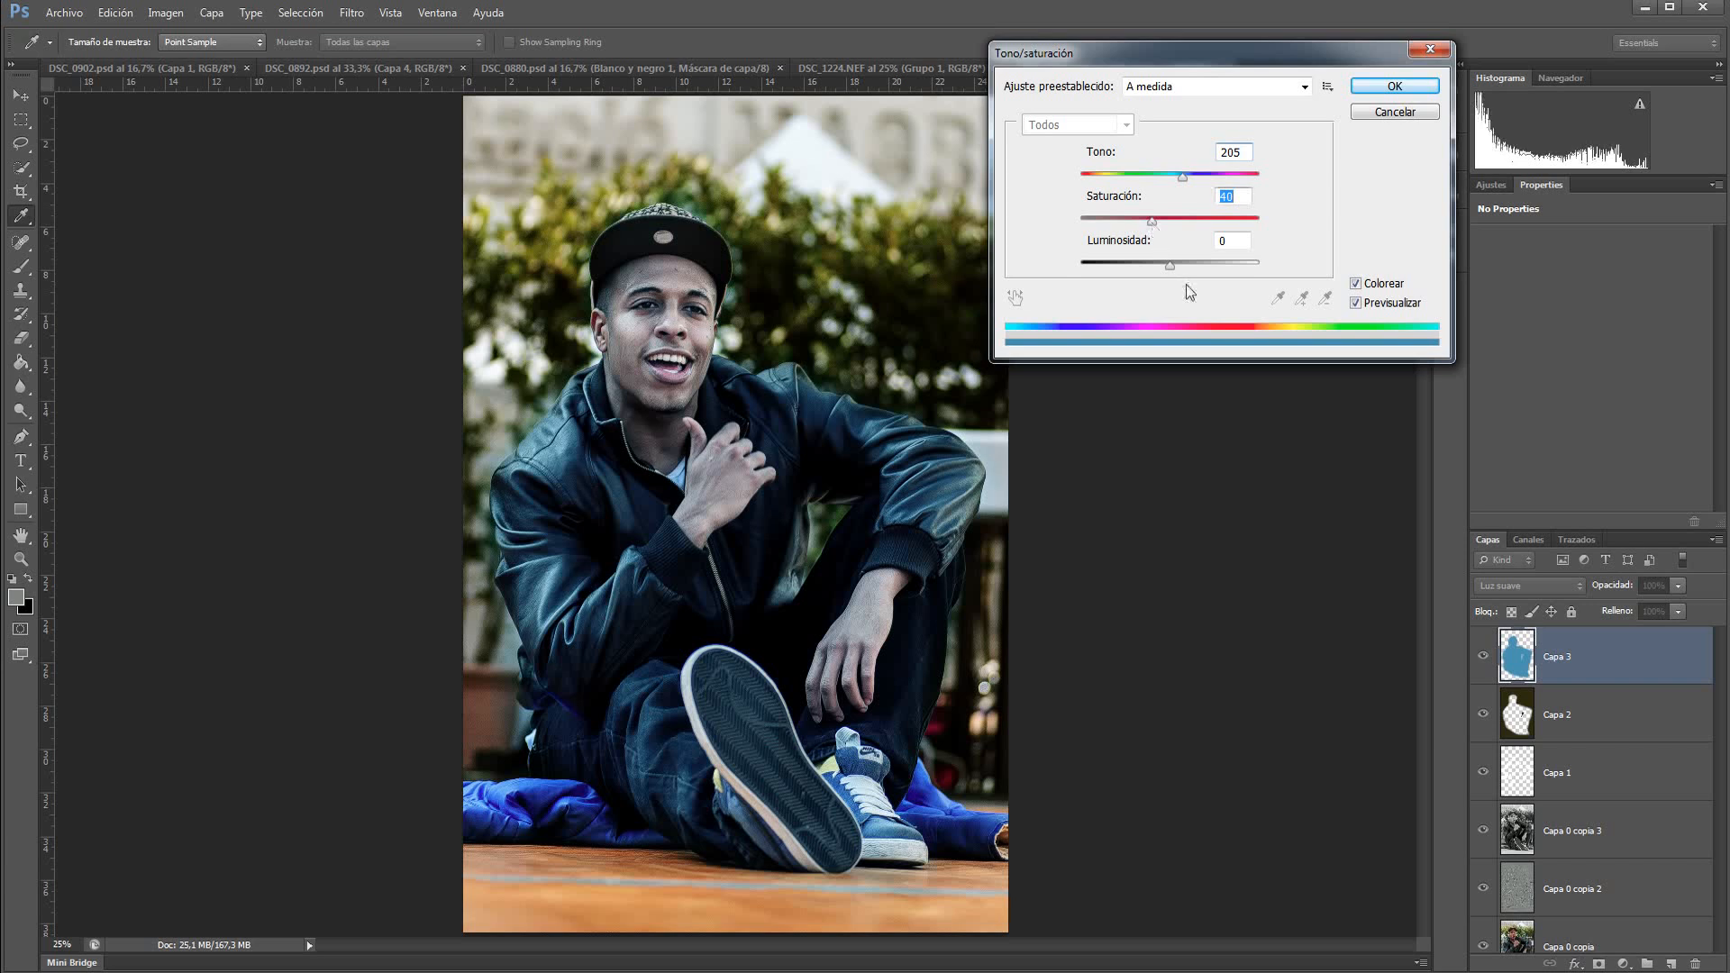
# Step: Adjust Capa 3's colorize settings to Saturación 35 and Luminosidad +34, comparing the subject with and without the preview
pyautogui.moveTo(1170, 263); pyautogui.dragTo(1198, 262)
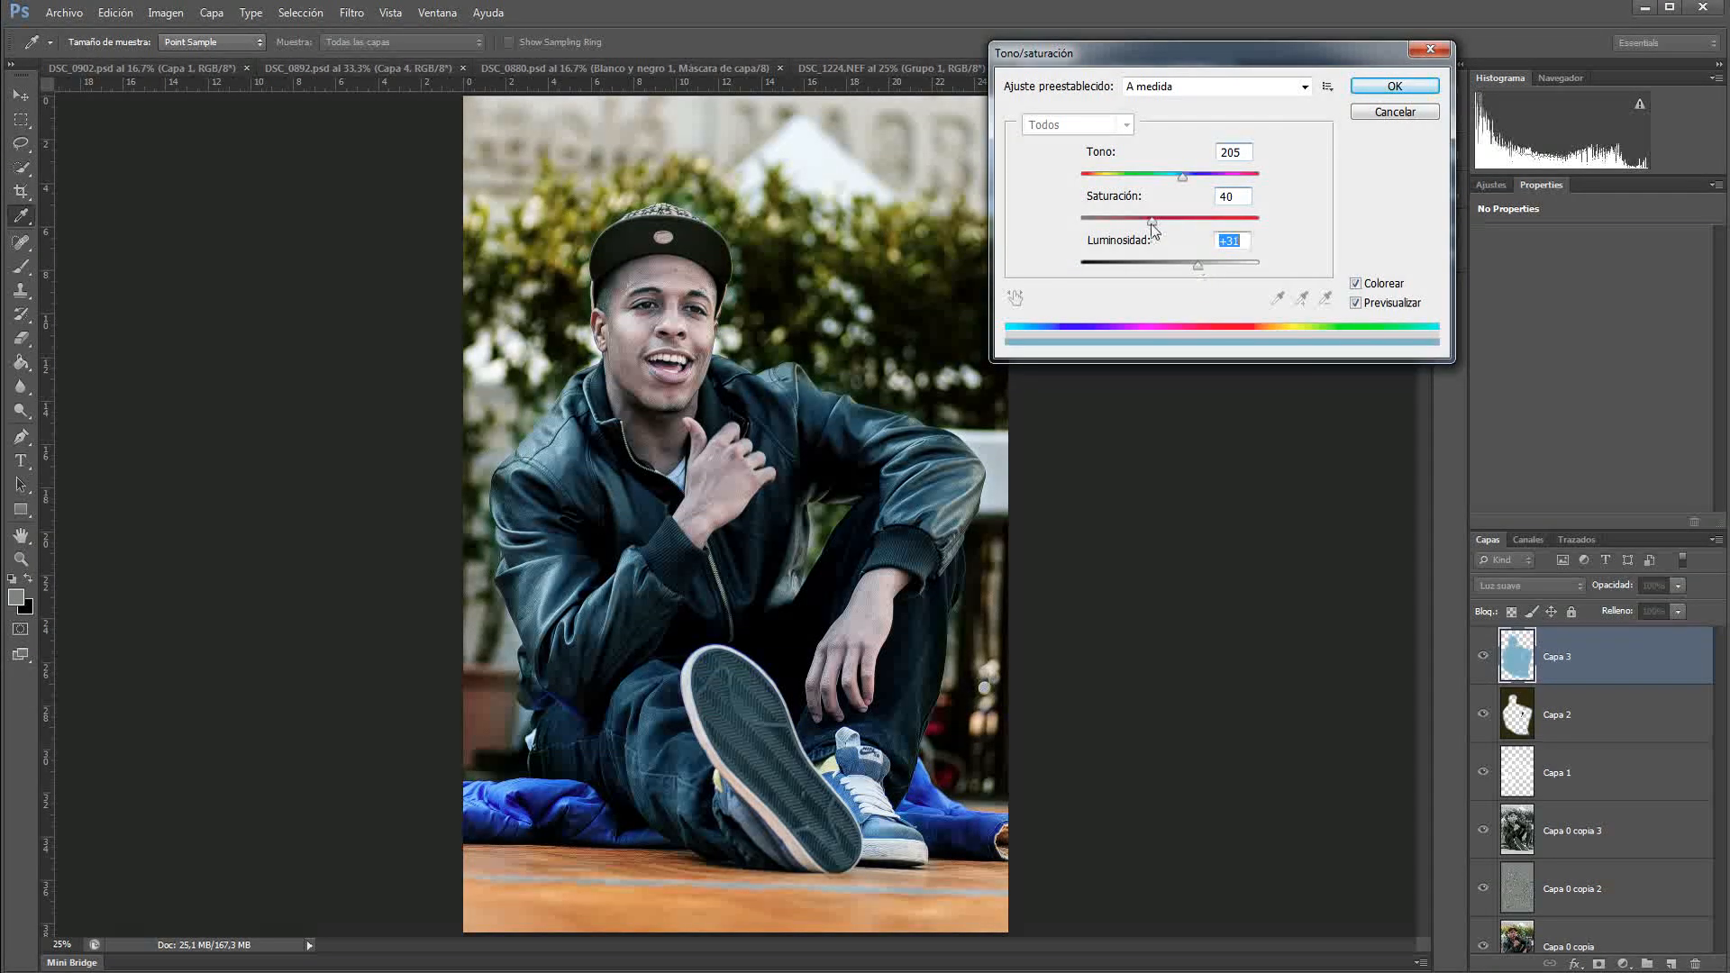
pyautogui.moveTo(1150, 223); pyautogui.dragTo(1144, 224)
pyautogui.click(1356, 304)
pyautogui.click(1357, 305)
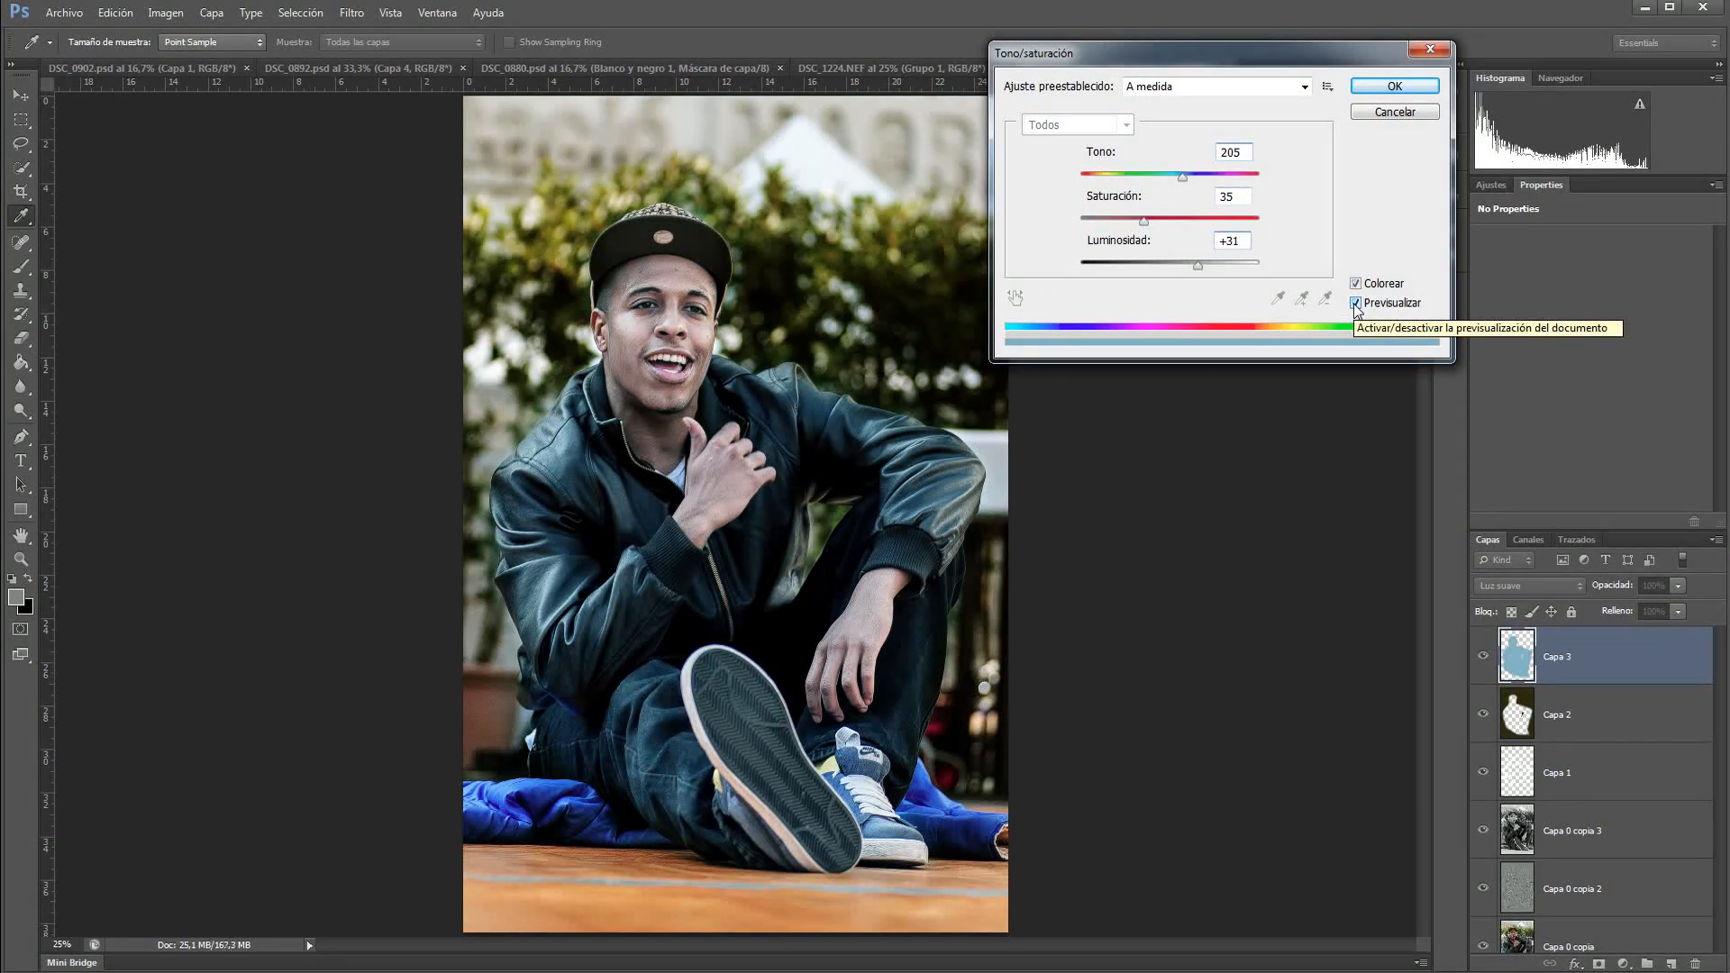
pyautogui.moveTo(1198, 266); pyautogui.dragTo(1211, 267)
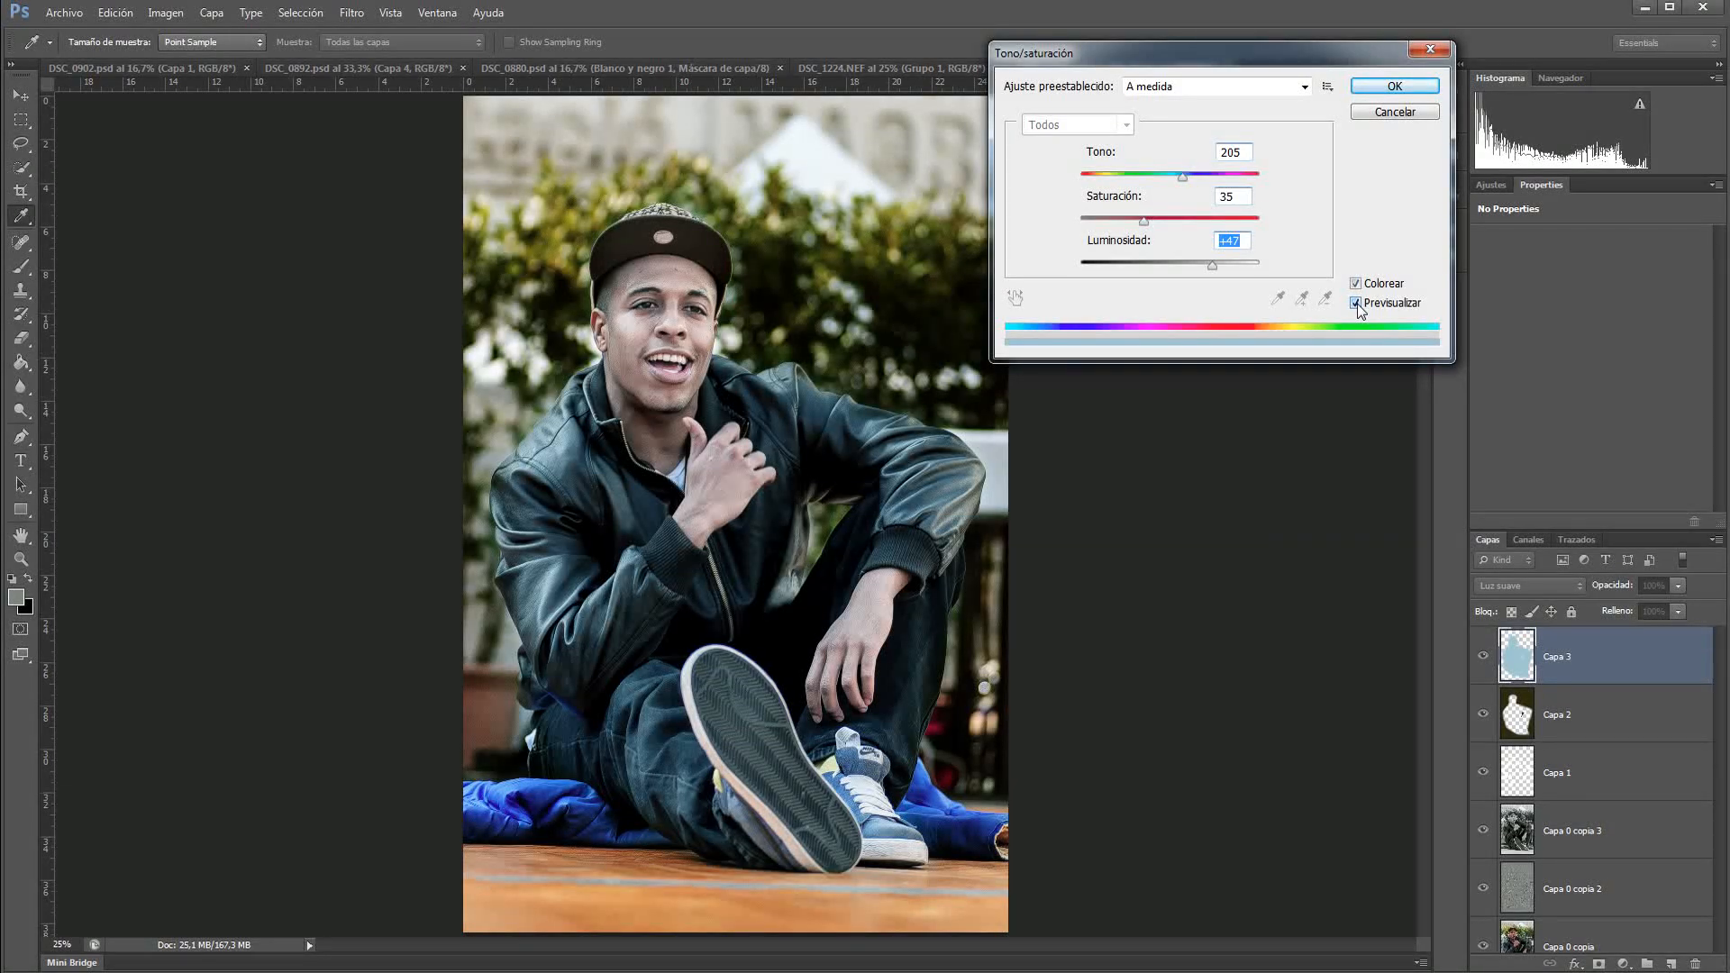
pyautogui.moveTo(1213, 265); pyautogui.dragTo(1202, 269)
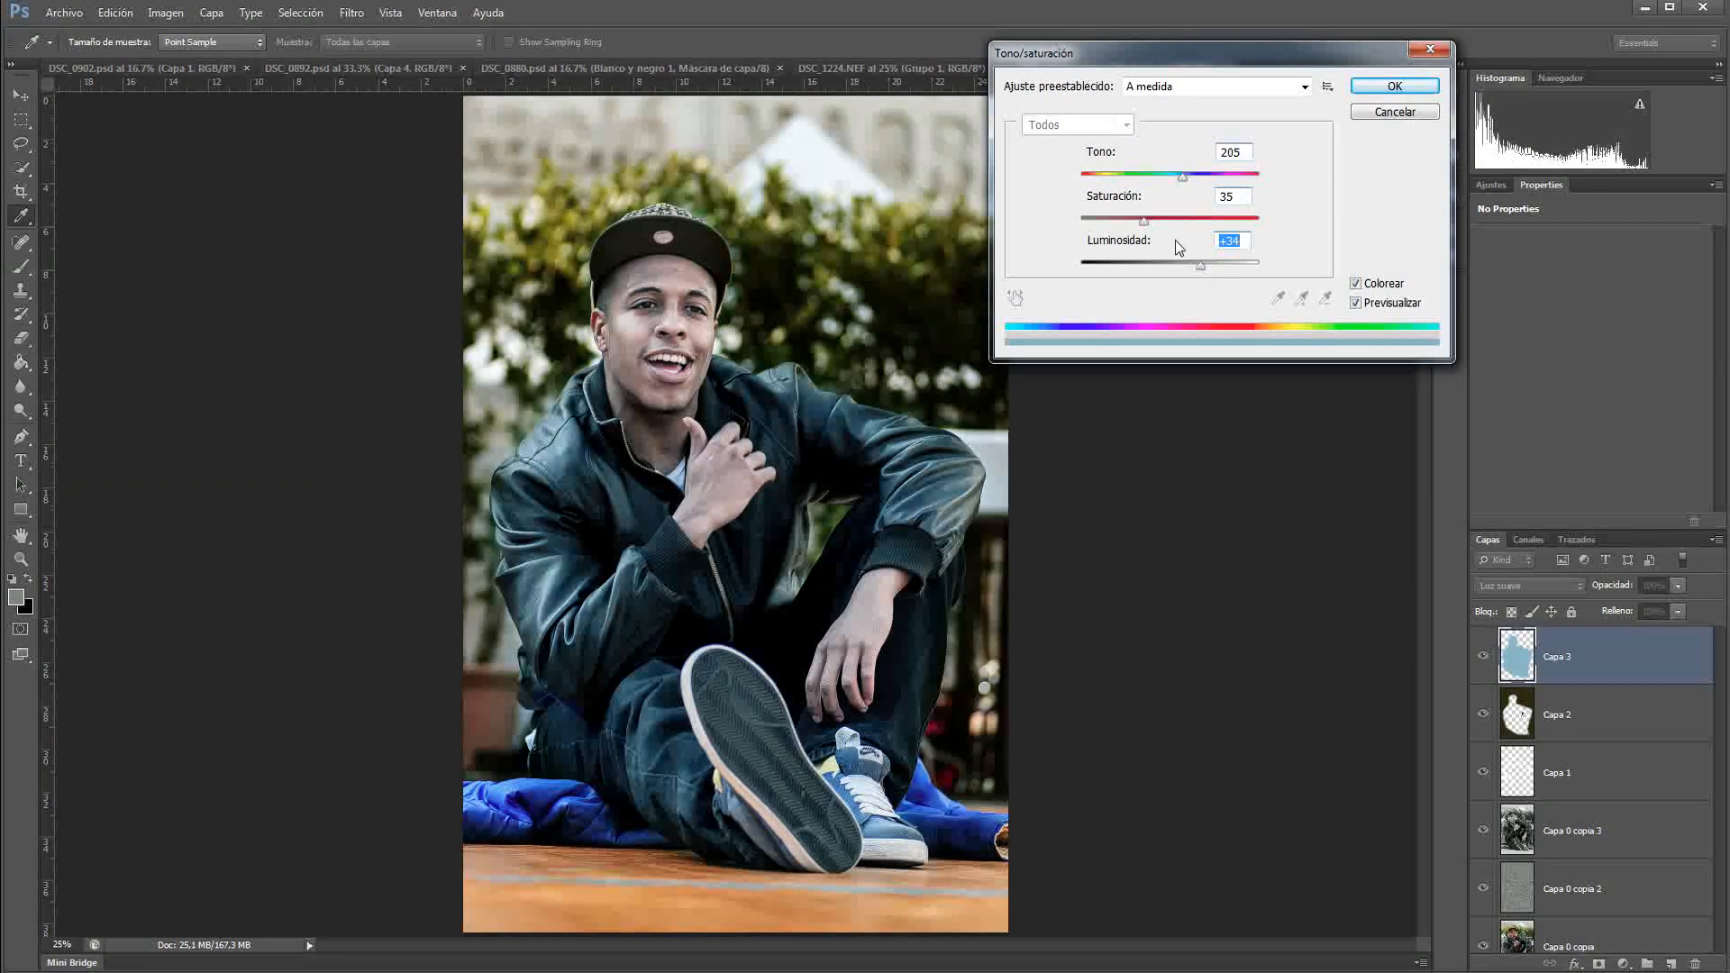
# Step: Refine Capa 3's tint to Tono 211 and Saturación 38, and apply the Tono/saturación adjustment
pyautogui.moveTo(1145, 226); pyautogui.dragTo(1169, 223)
pyautogui.moveTo(1158, 225); pyautogui.dragTo(1152, 227)
pyautogui.moveTo(1183, 178); pyautogui.dragTo(1181, 177)
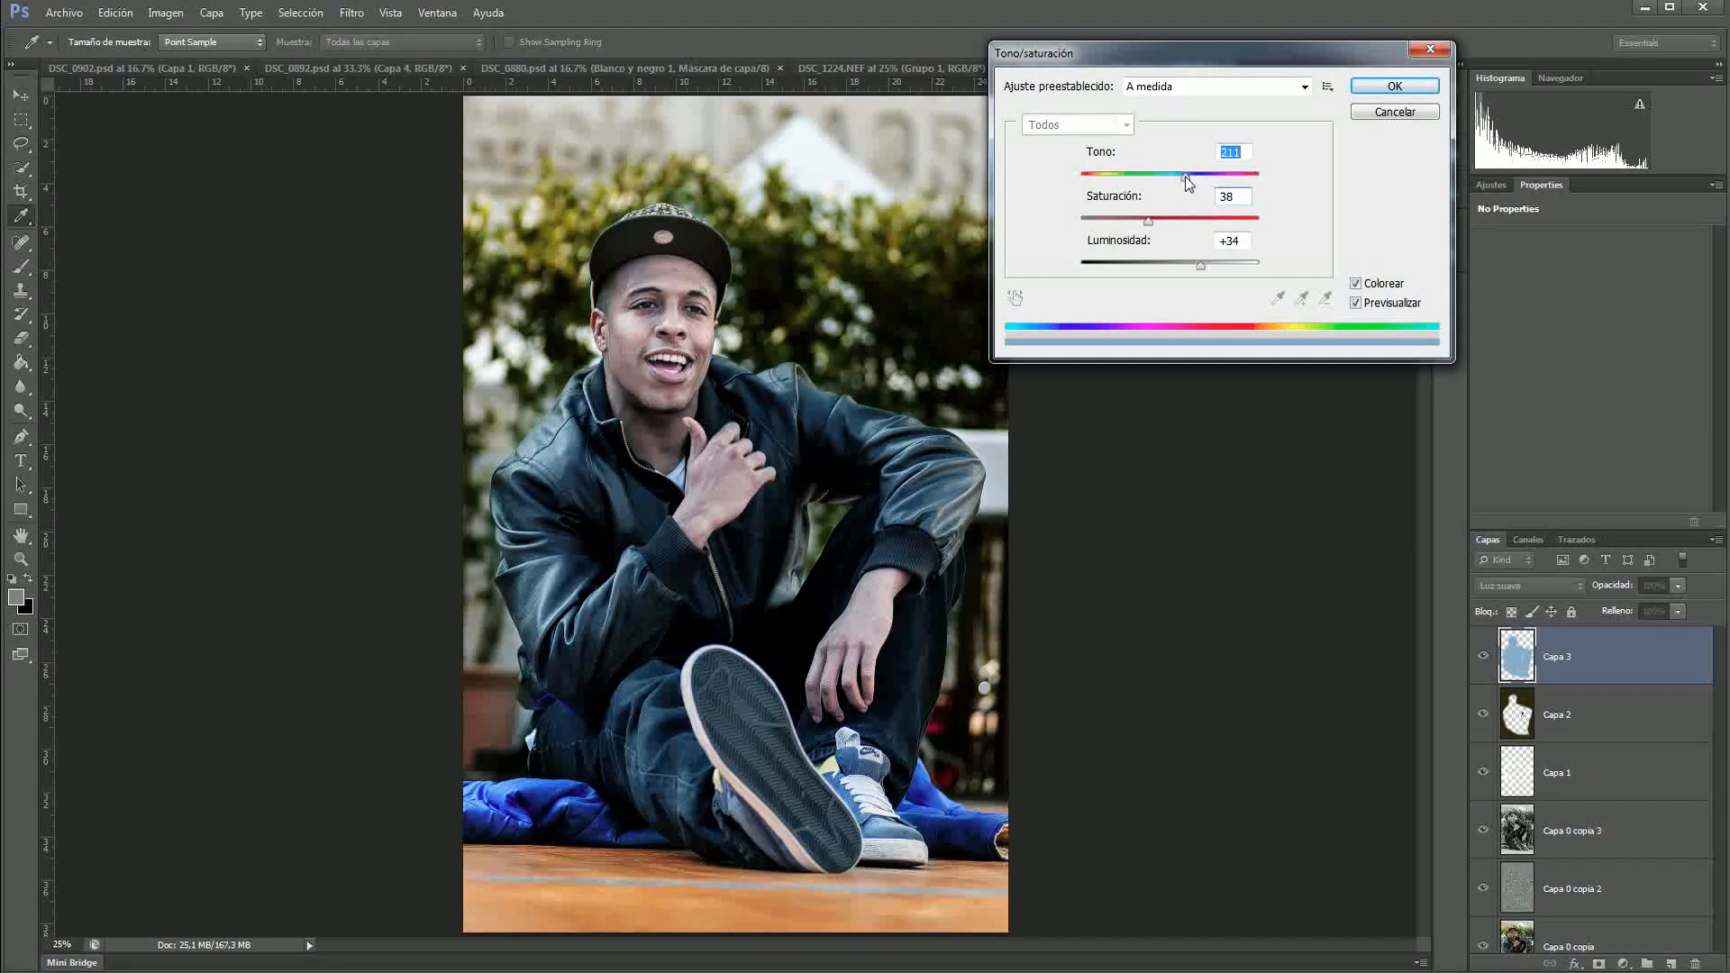
pyautogui.click(1369, 86)
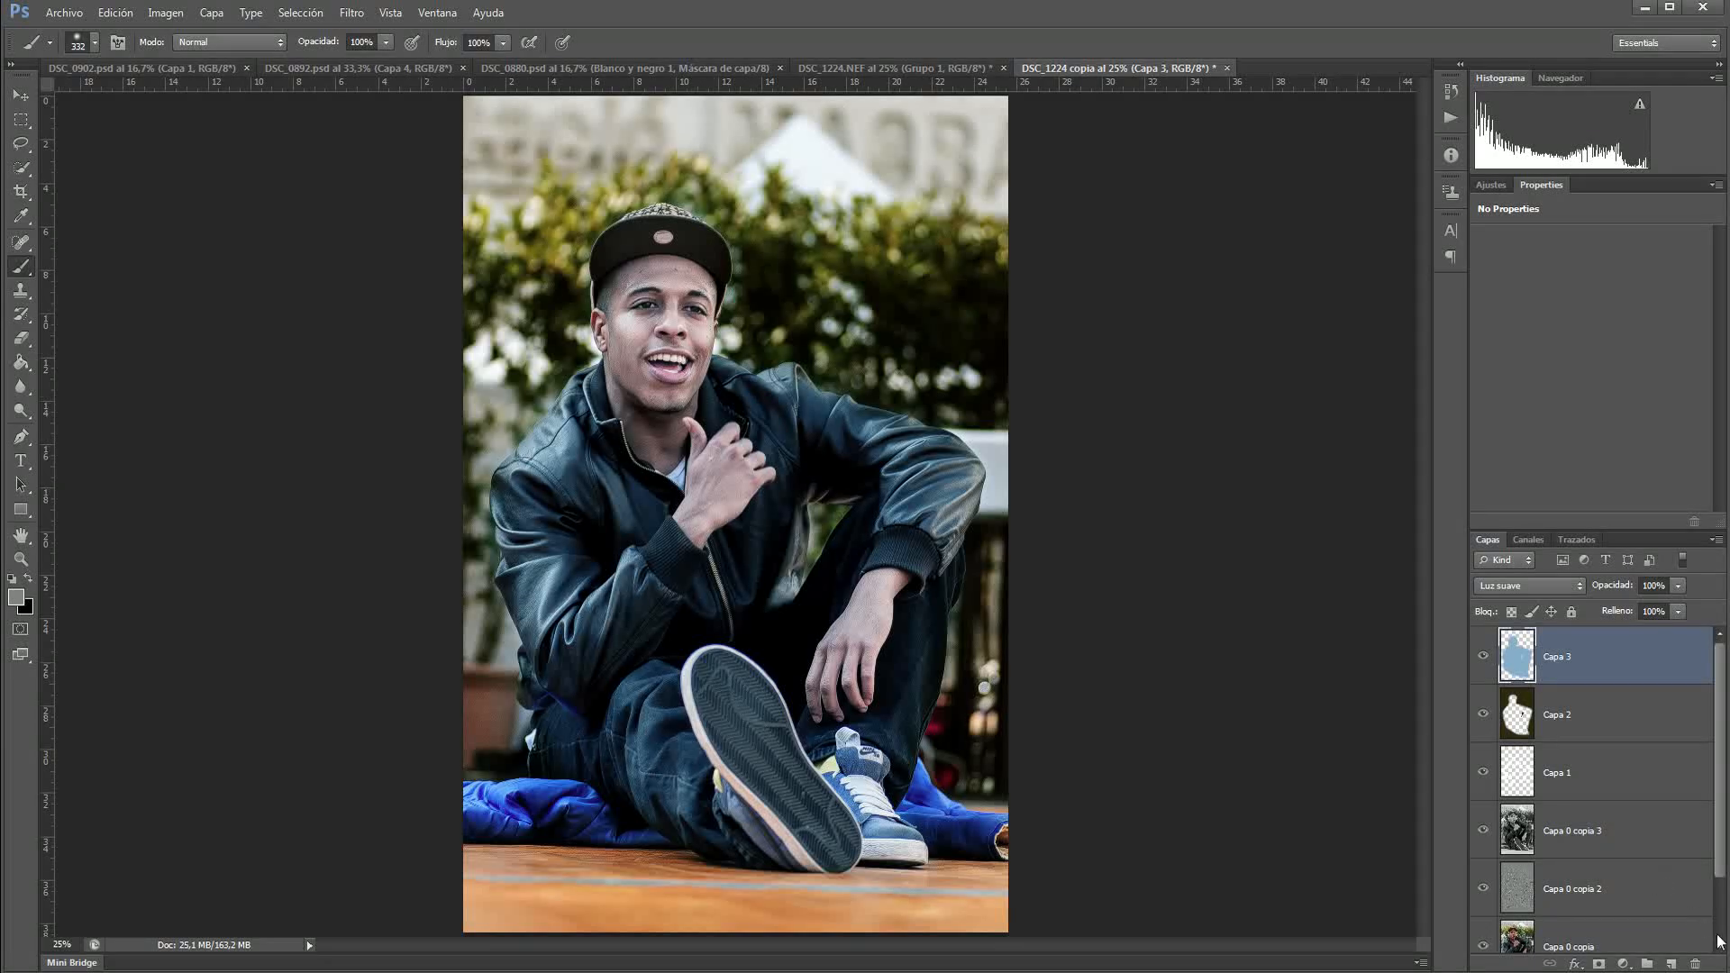
# Step: Add a Corrección selectiva adjustment layer above Capa 3 and lower Negro in the Blancos range to about -44 %
pyautogui.click(1720, 941)
pyautogui.click(1623, 964)
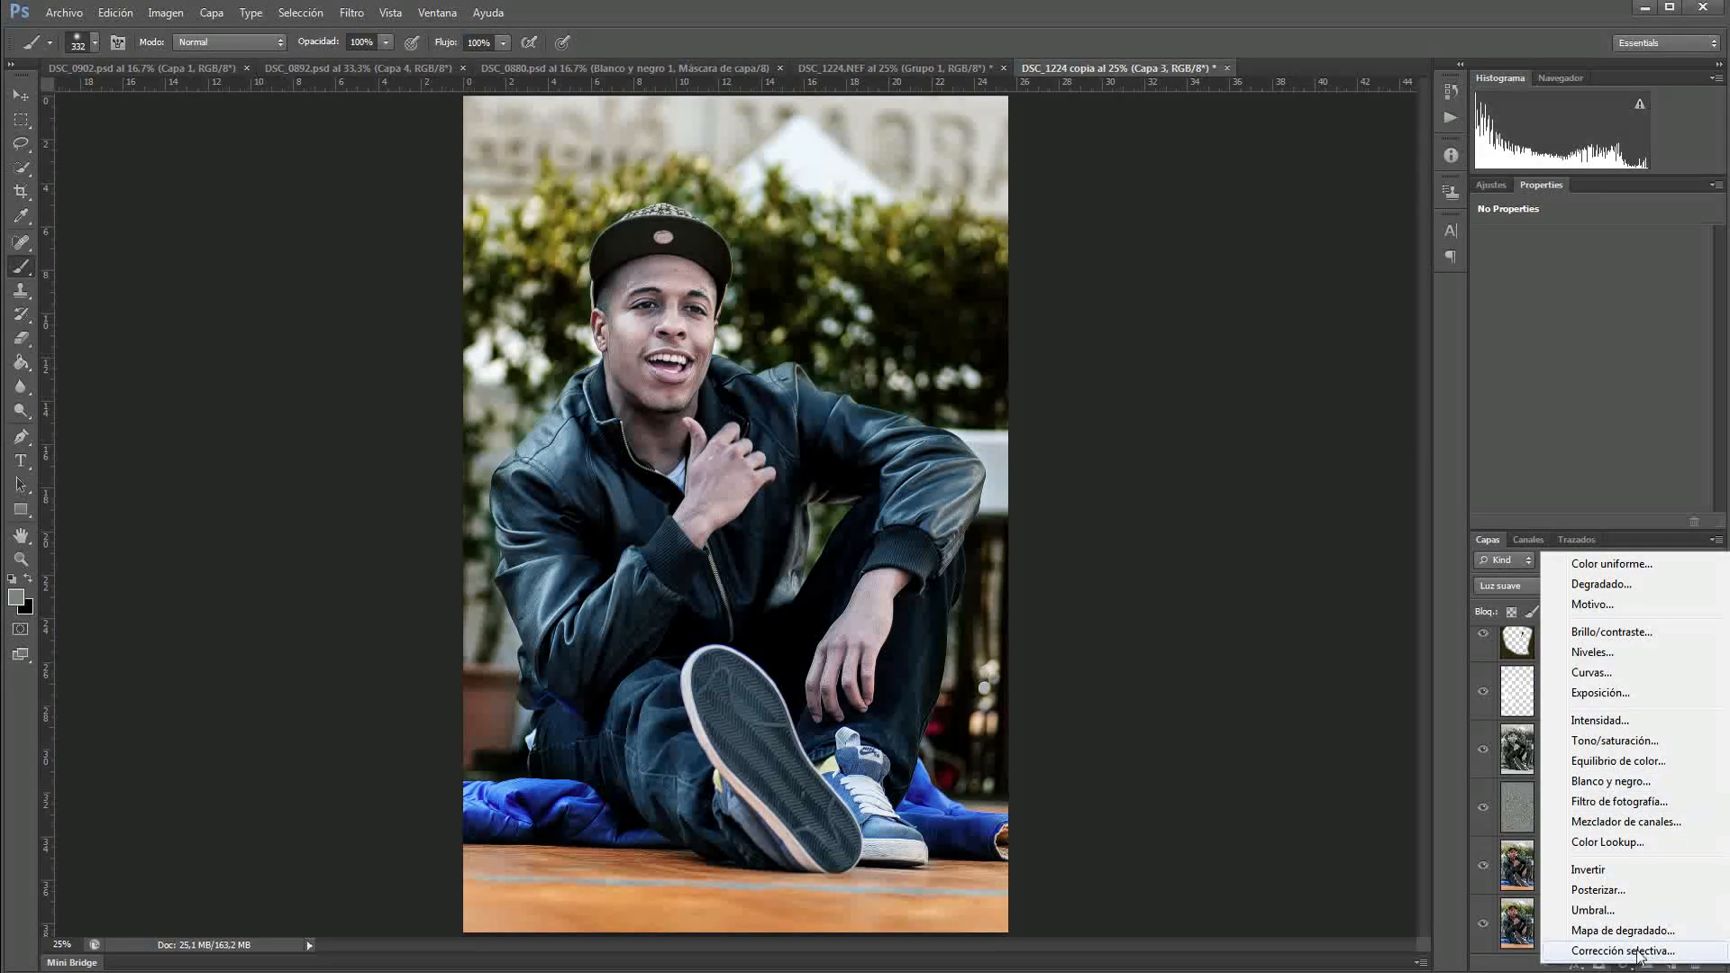
pyautogui.click(1638, 953)
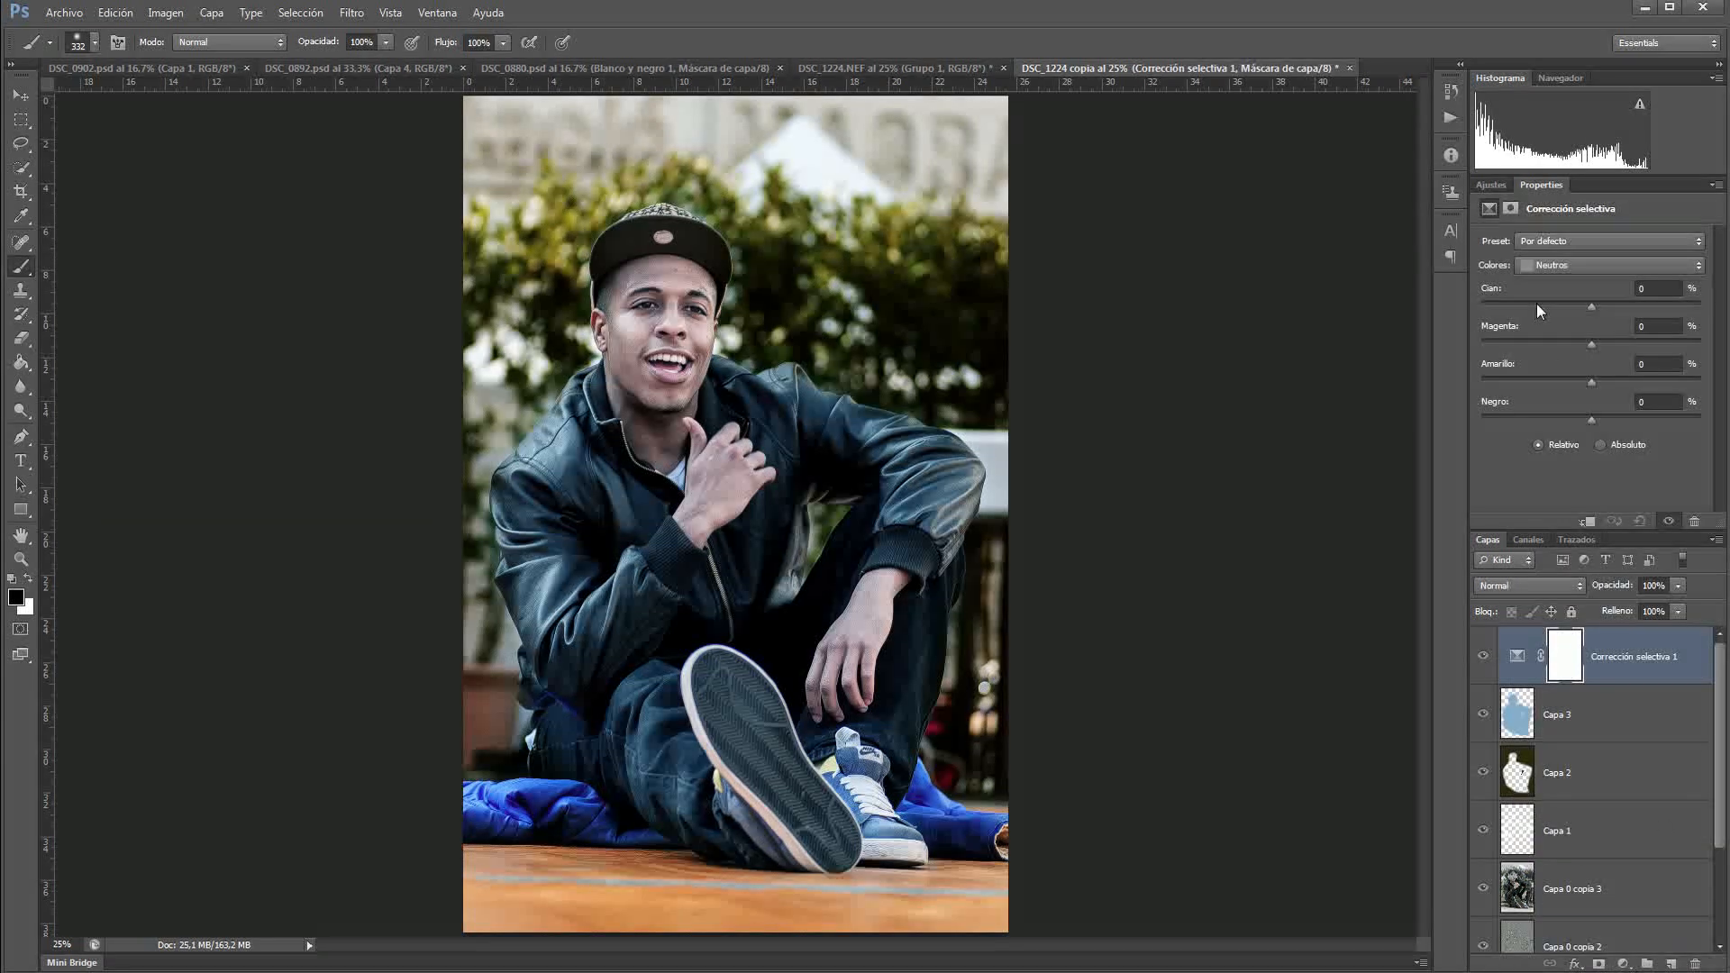
pyautogui.click(1556, 261)
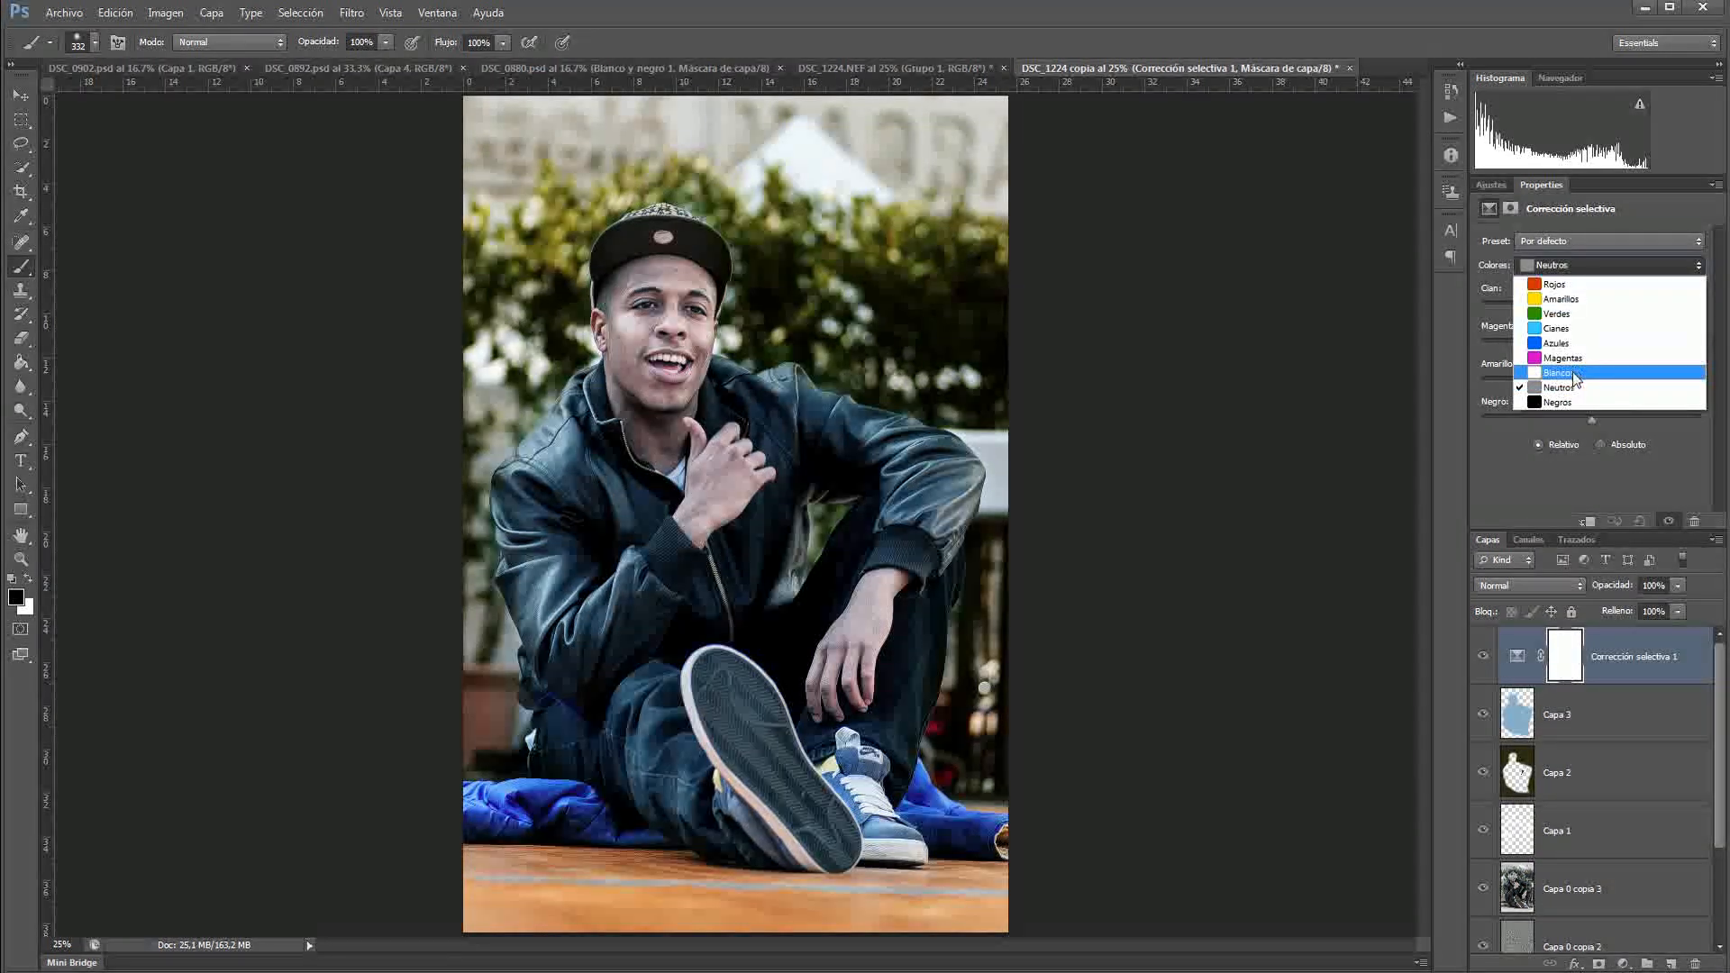
pyautogui.click(1579, 376)
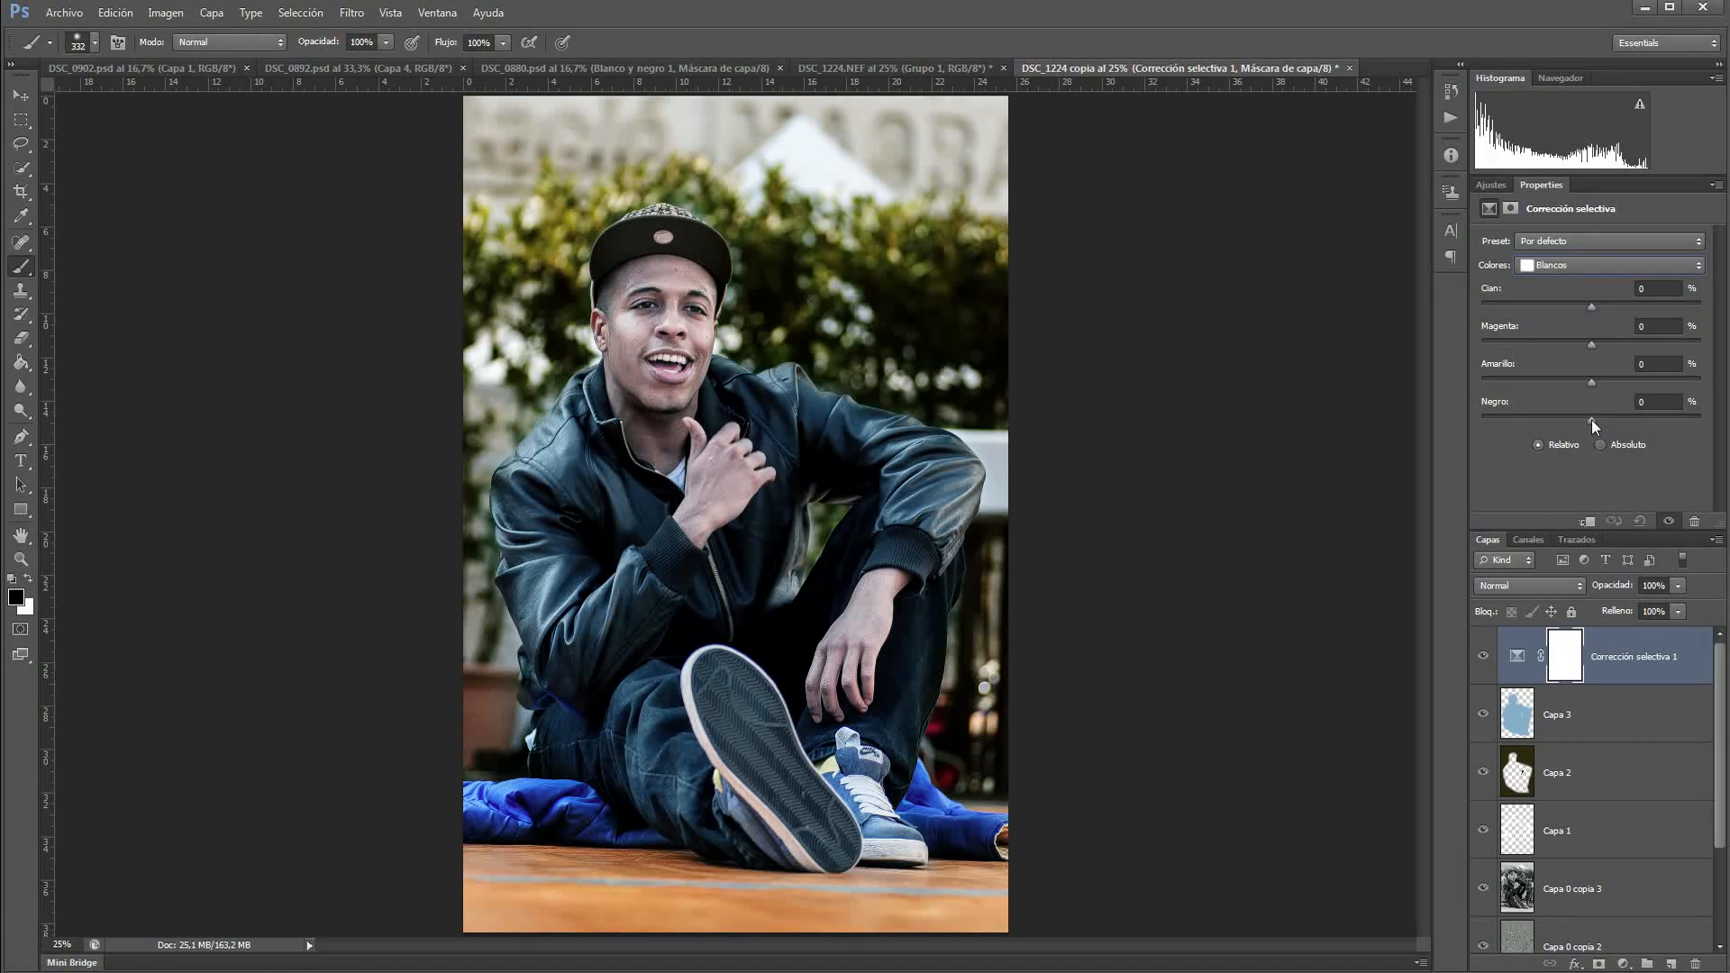
pyautogui.moveTo(1592, 419); pyautogui.dragTo(1571, 421)
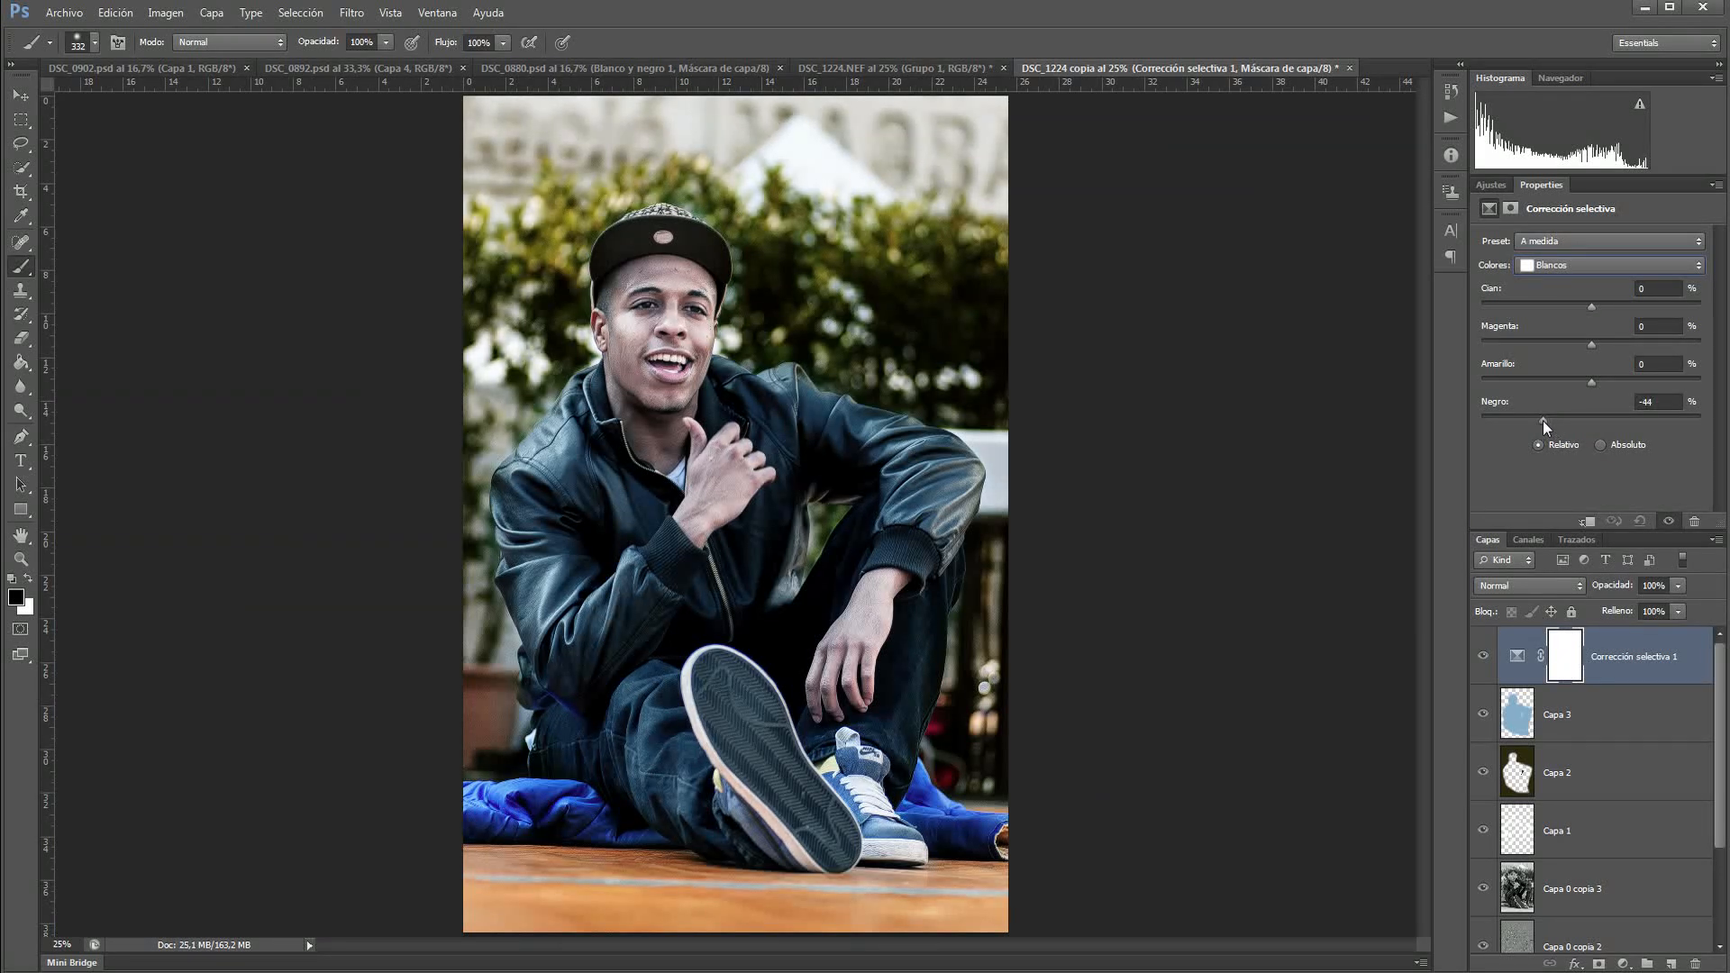
pyautogui.moveTo(1480, 422); pyautogui.dragTo(1545, 421)
# Step: In the selective correction, set Negro to -12 % for Neutros and +44 % for Negros
pyautogui.click(1564, 267)
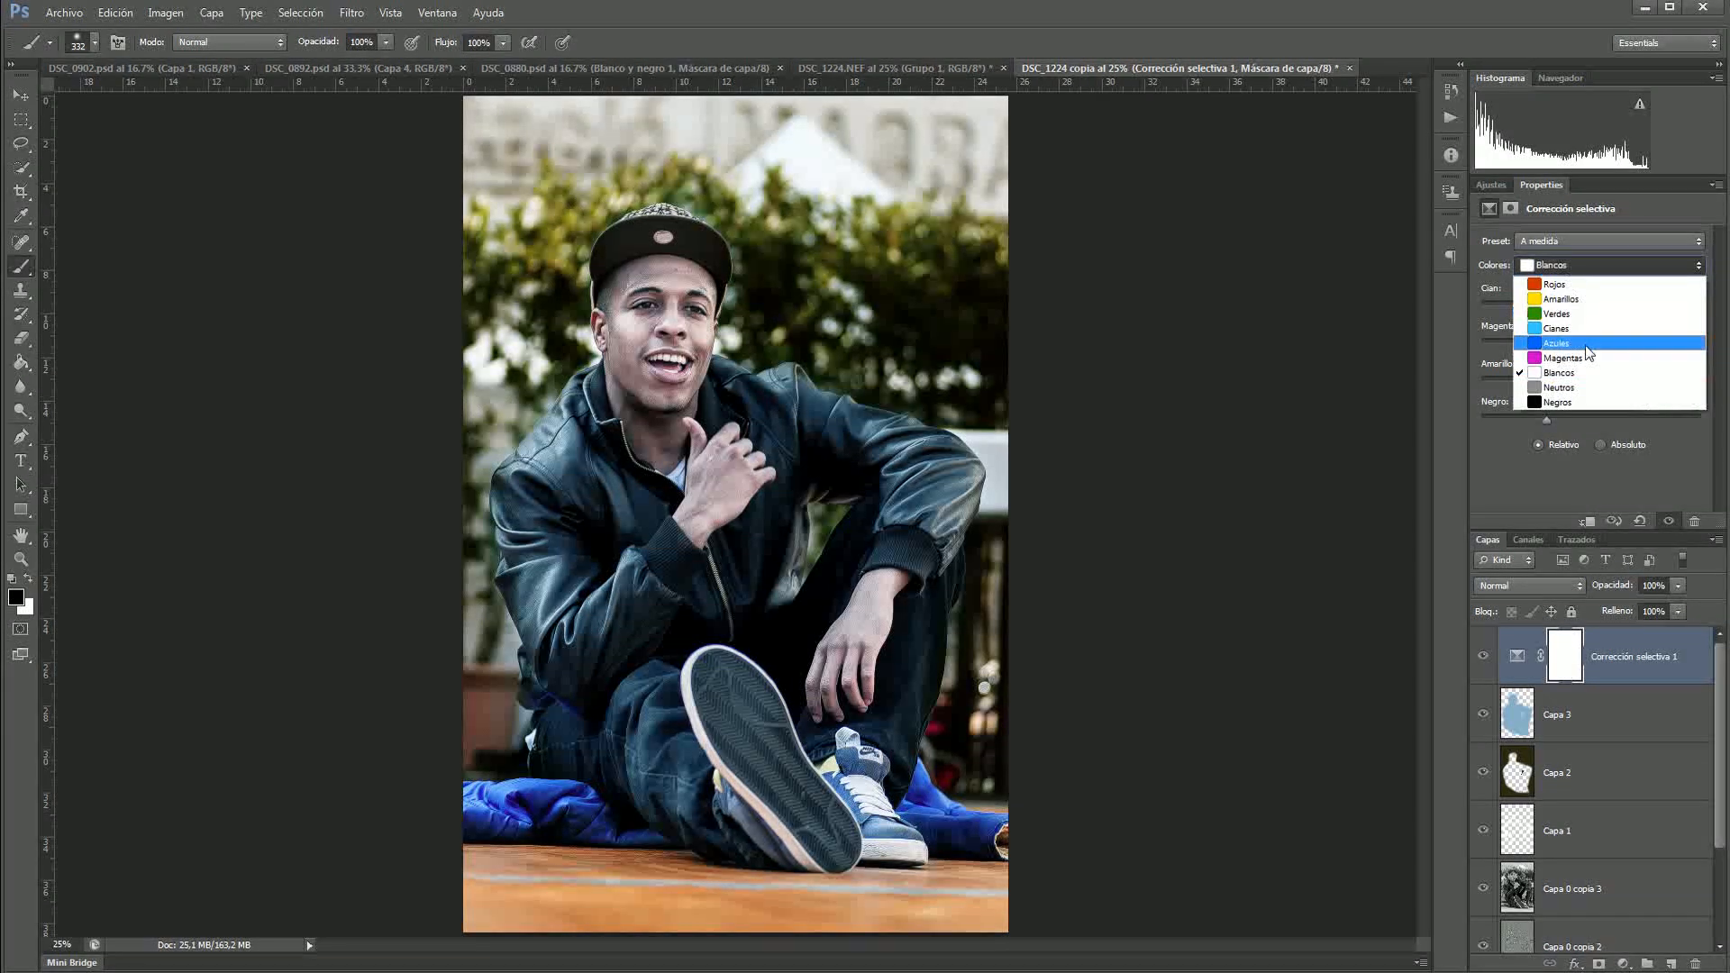
pyautogui.click(1594, 388)
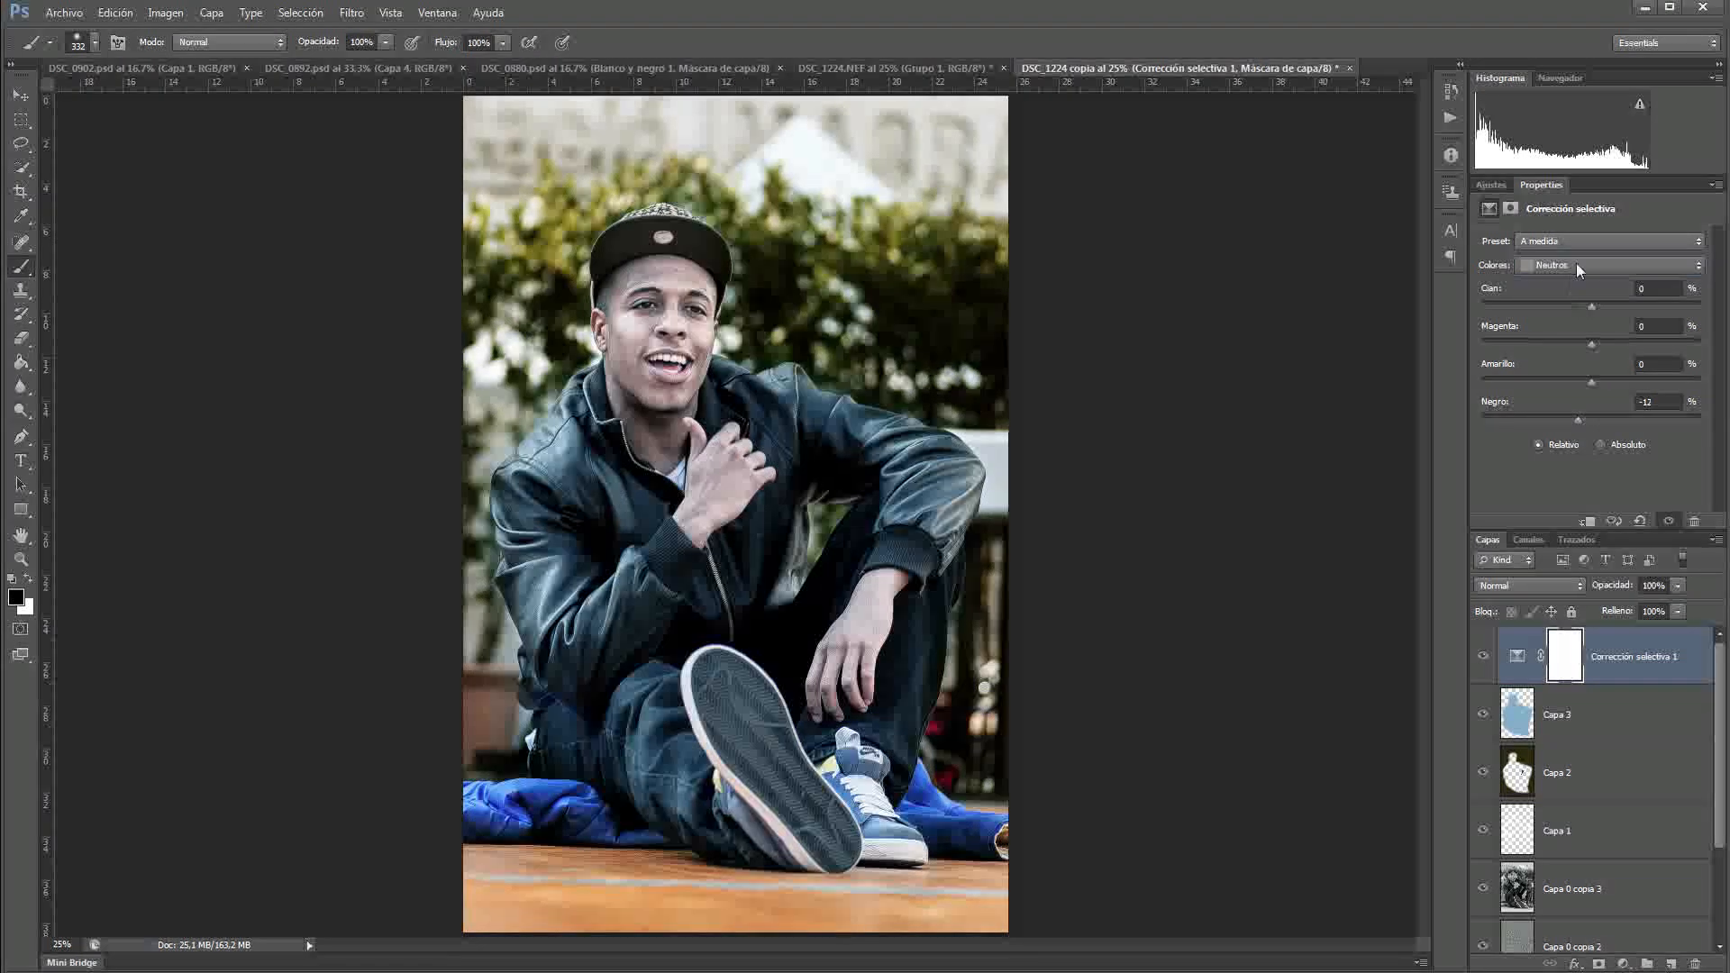
pyautogui.click(1576, 264)
pyautogui.click(1568, 396)
pyautogui.moveTo(1592, 420); pyautogui.dragTo(1631, 416)
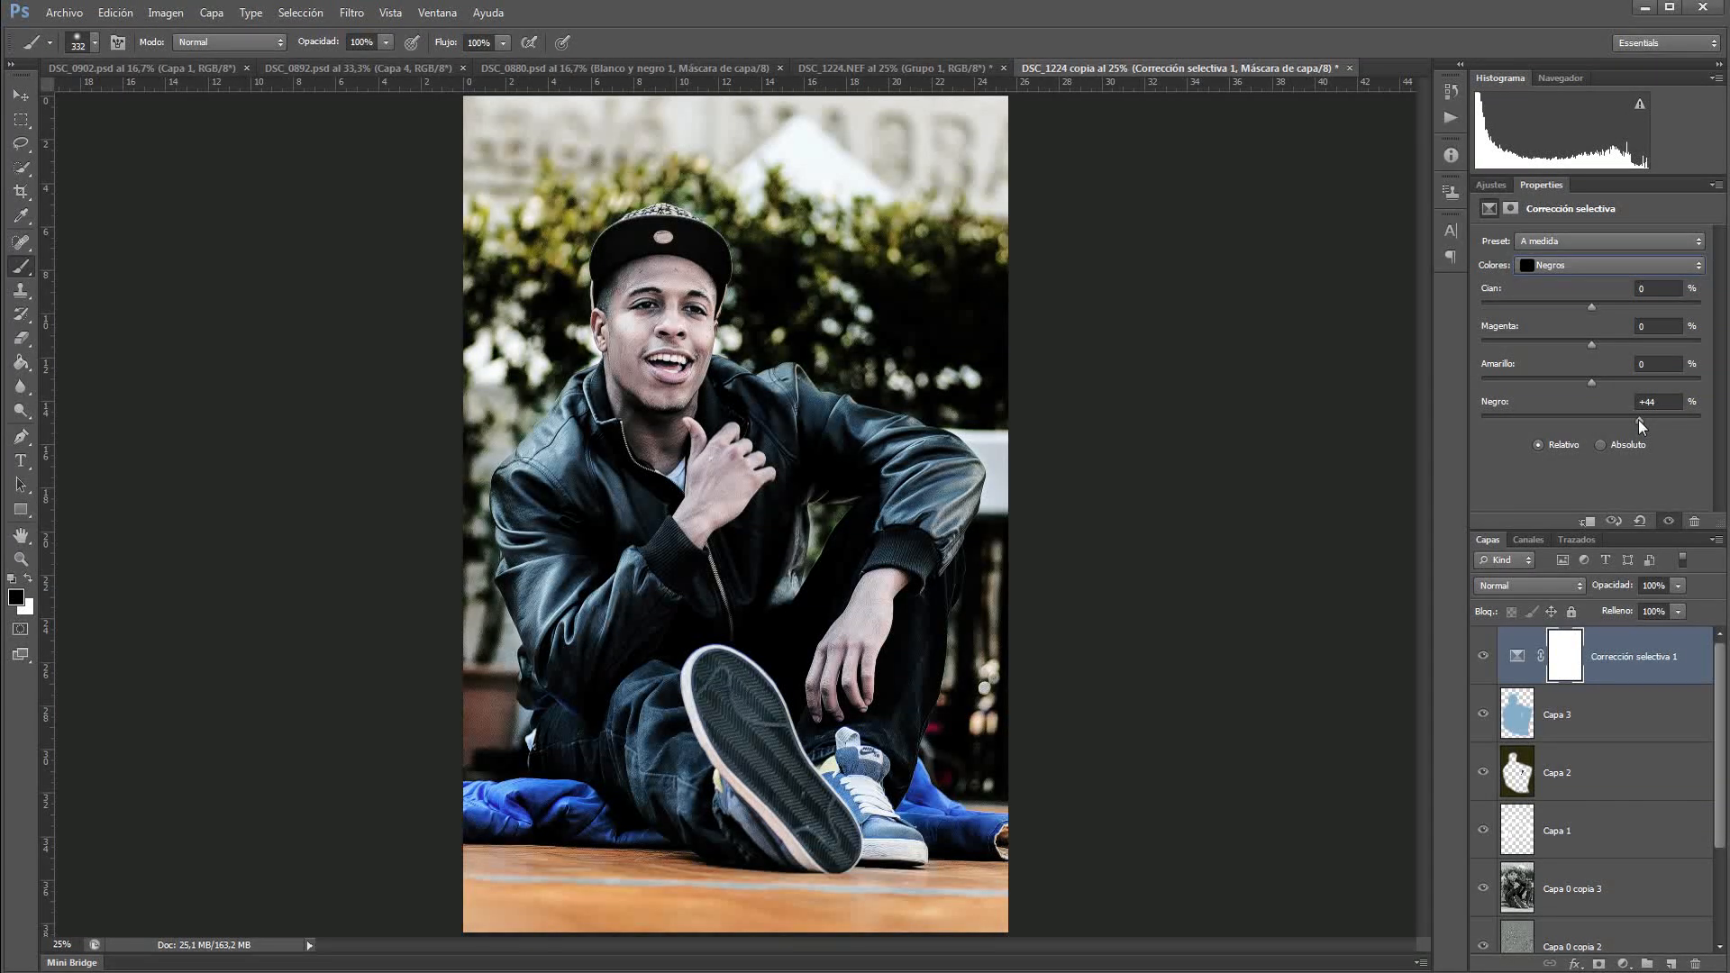
# Step: Refine the selective correction's Negro values to -49 % for Blancos and -10 % for Neutros
pyautogui.click(1586, 265)
pyautogui.click(1592, 382)
pyautogui.click(1577, 265)
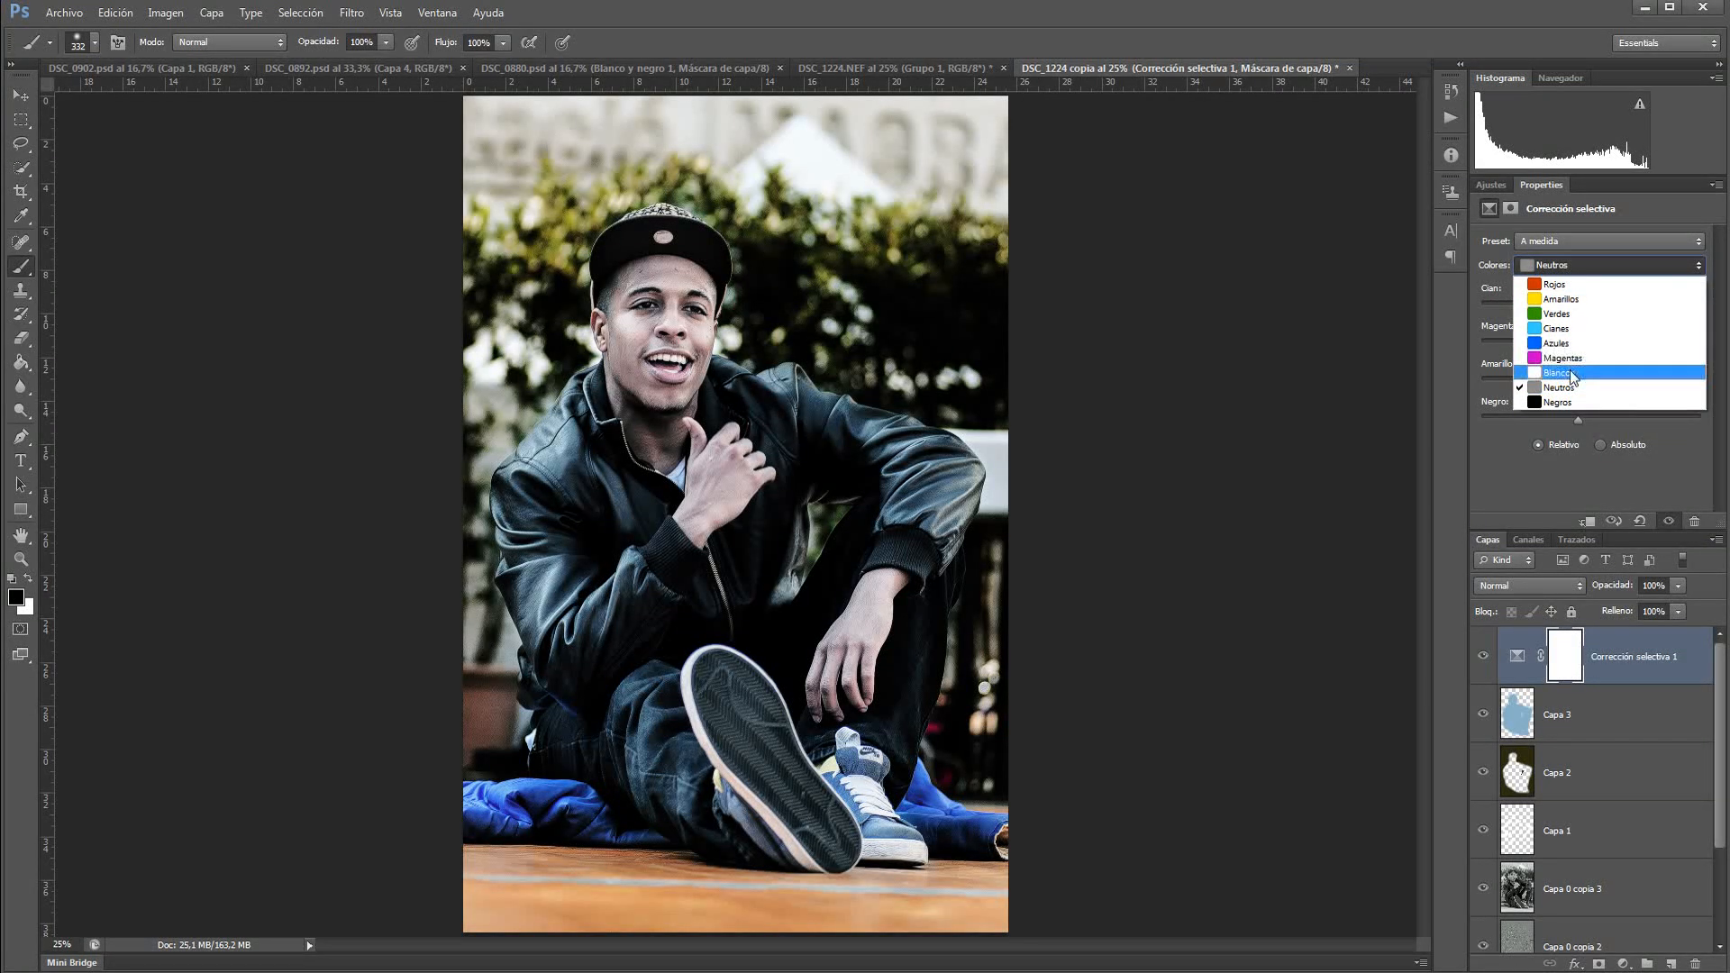
pyautogui.click(1592, 370)
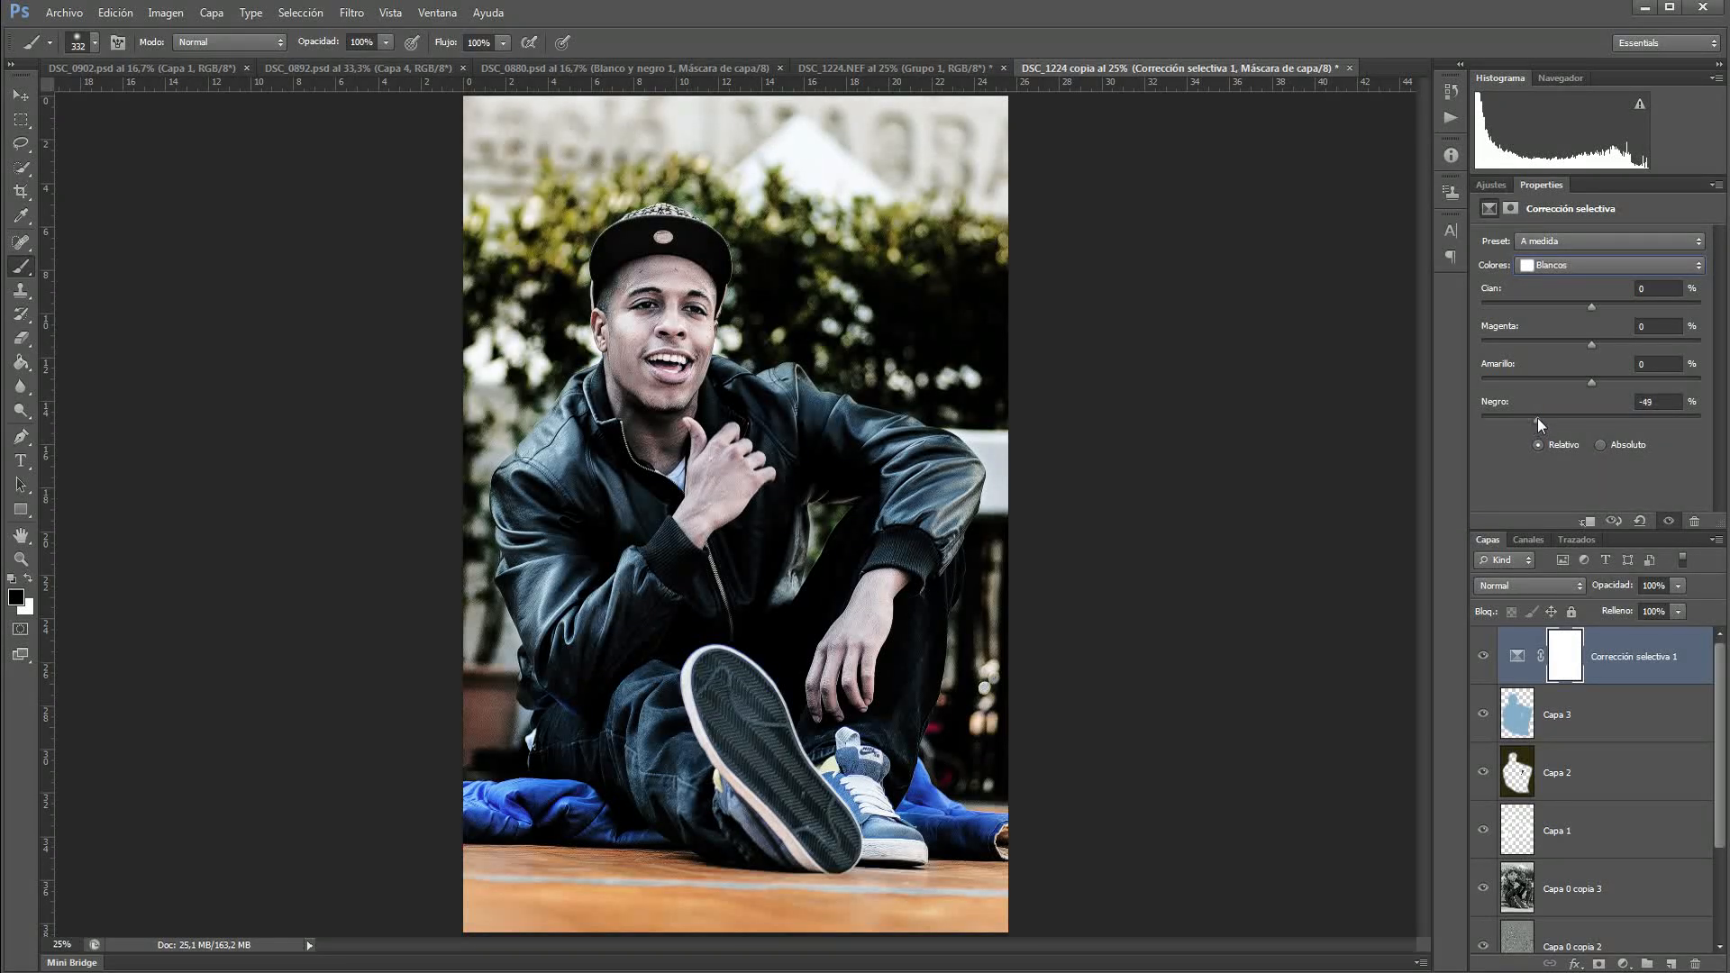
pyautogui.click(1586, 265)
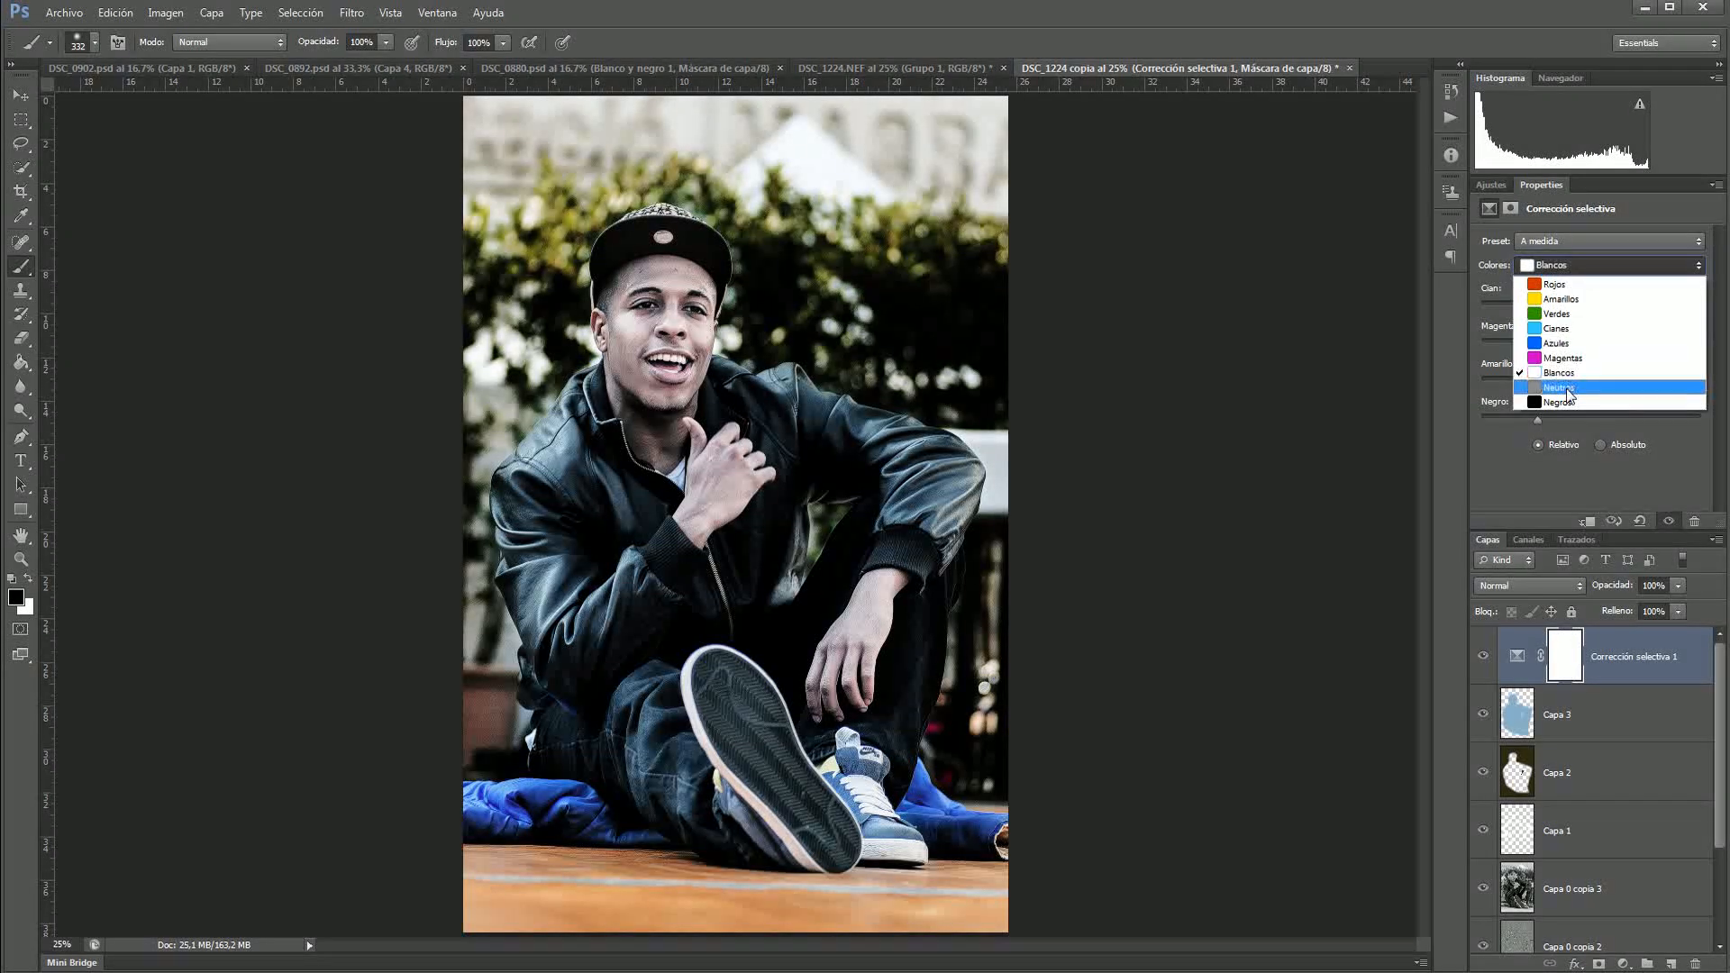
pyautogui.click(1568, 389)
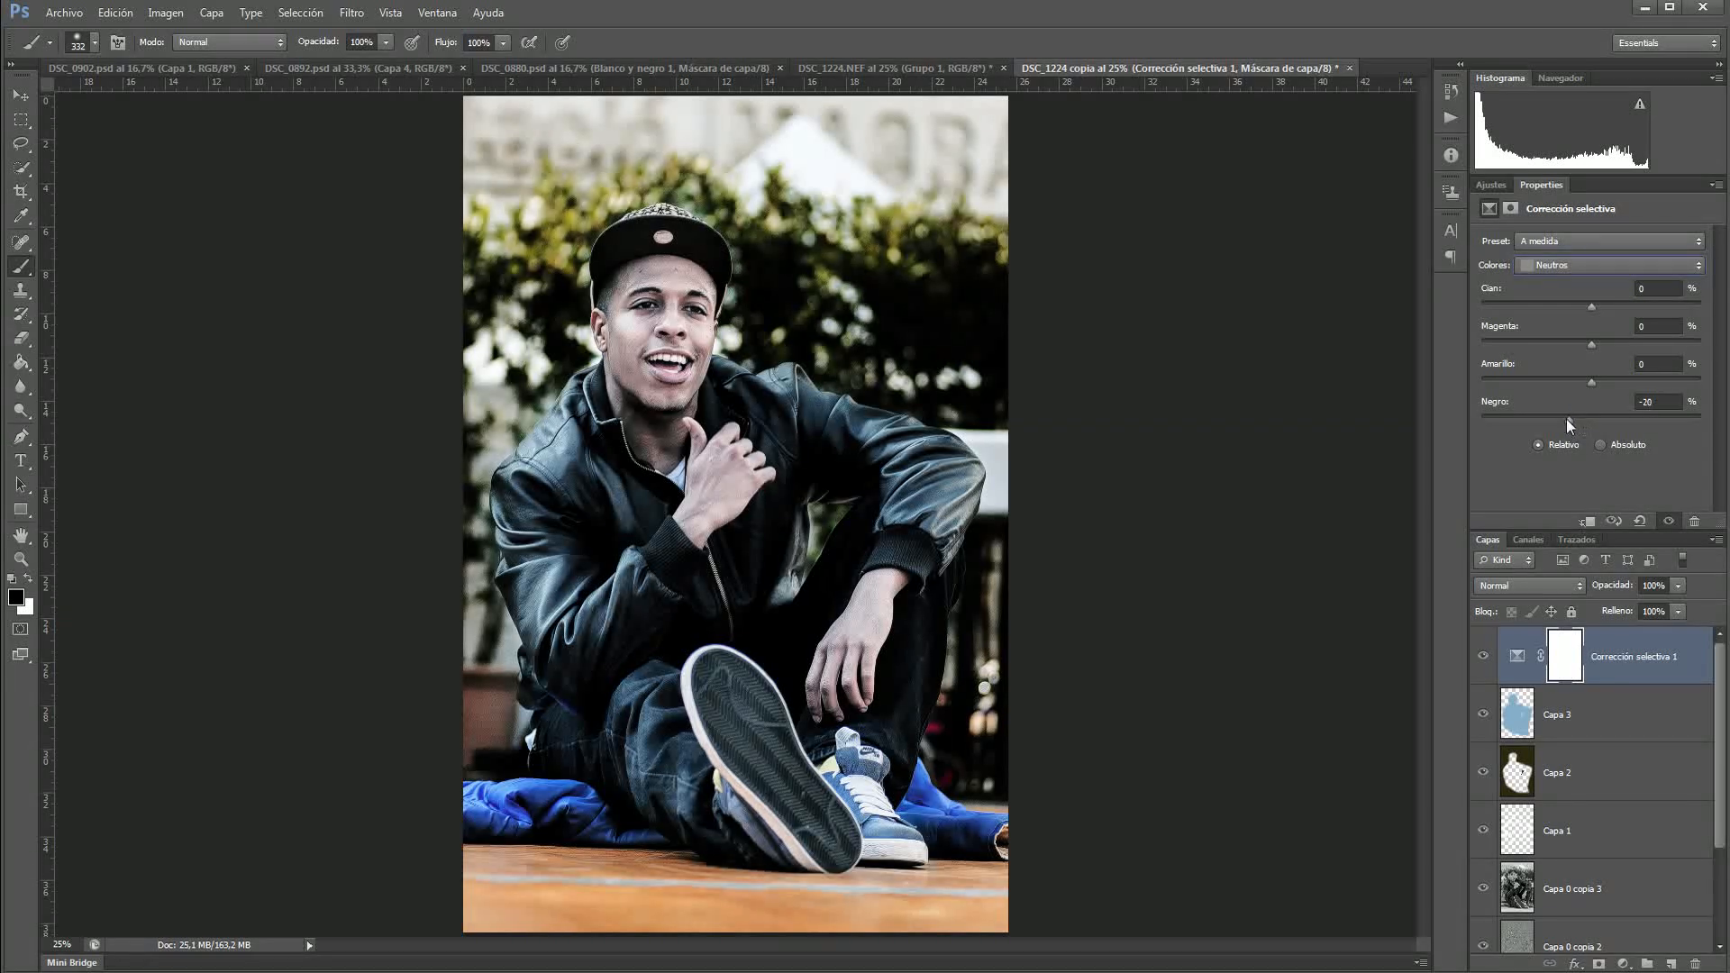
pyautogui.moveTo(1567, 419)
pyautogui.mouseDown()
pyautogui.moveTo(1608, 412)
pyautogui.moveTo(1586, 418)
pyautogui.mouseUp()
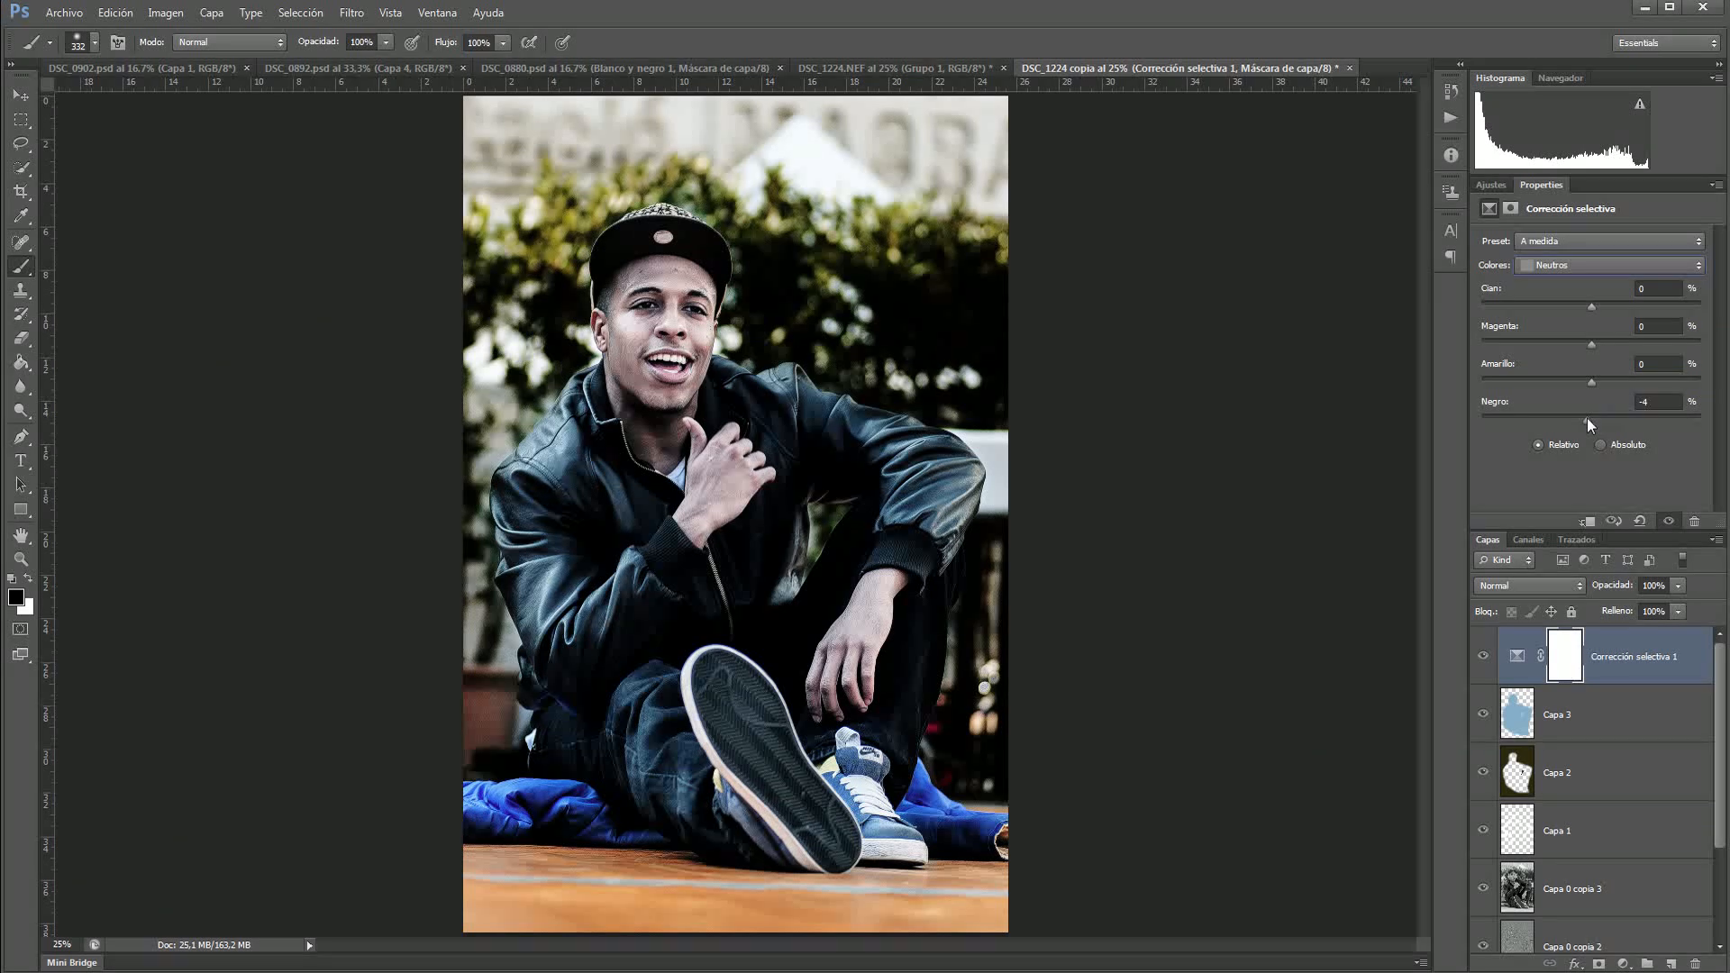
pyautogui.moveTo(1576, 419); pyautogui.dragTo(1573, 420)
# Step: Check Capa 0 copia 2's effect by toggling its visibility, and move it to the top of the layer stack
pyautogui.scroll(-3, 1721, 728)
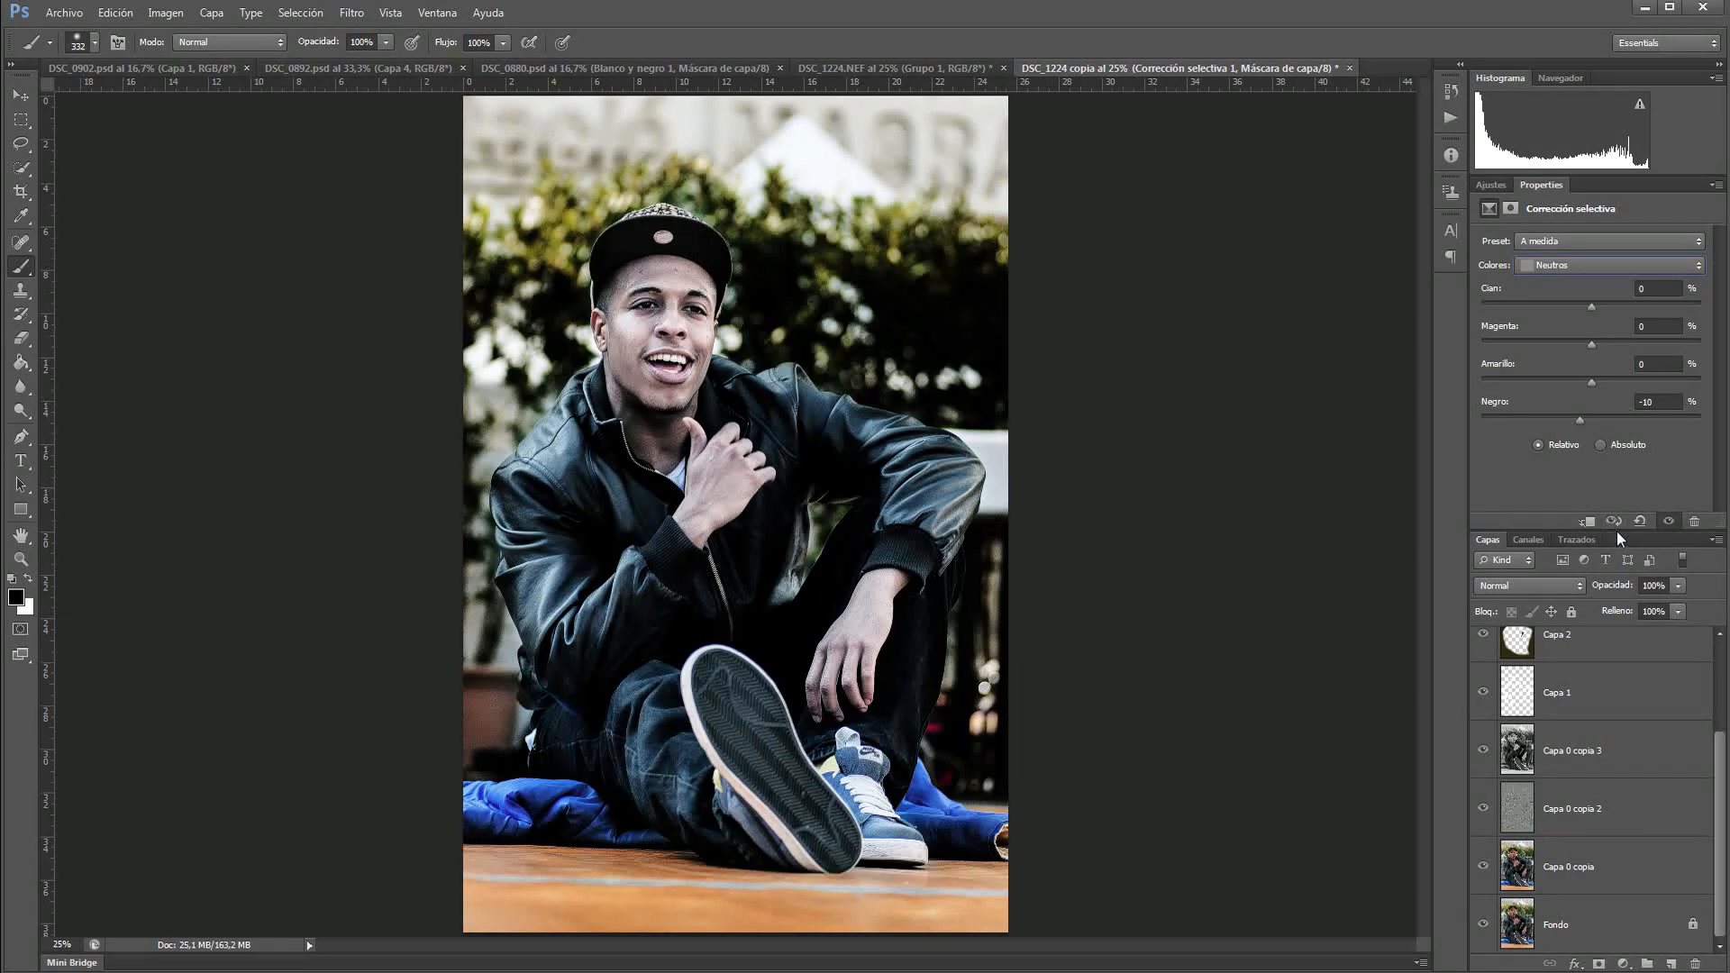
pyautogui.moveTo(1618, 532); pyautogui.dragTo(1602, 307)
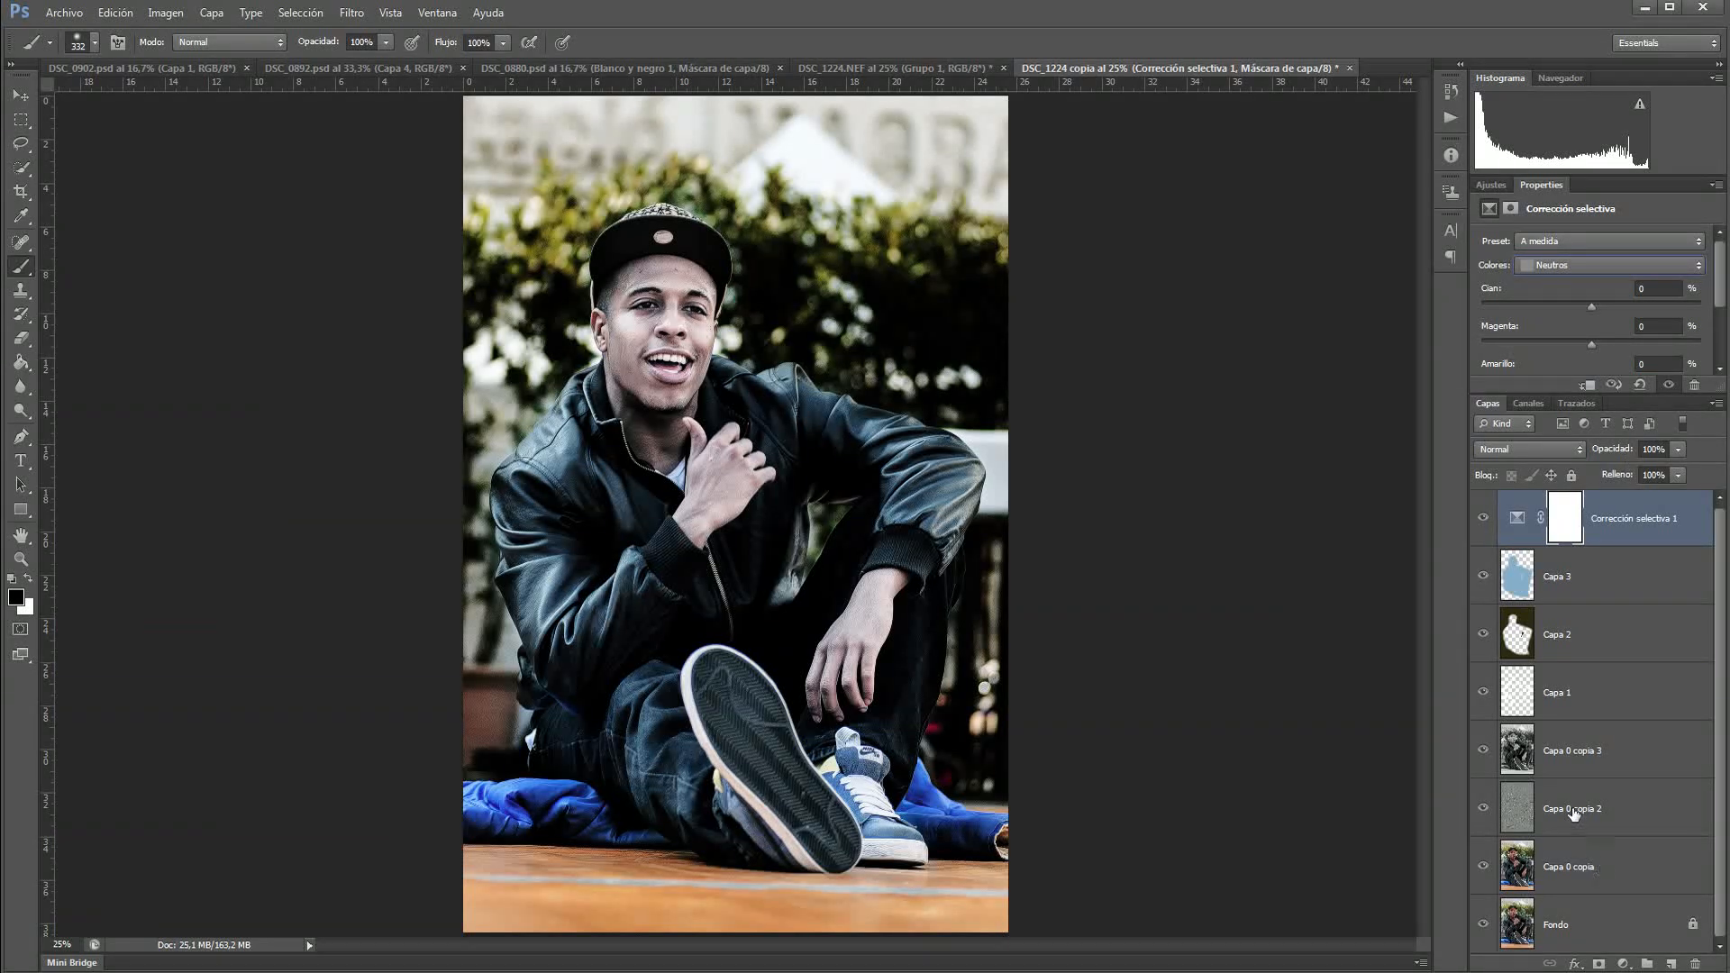
pyautogui.click(1483, 809)
pyautogui.click(1483, 809)
pyautogui.click(1601, 810)
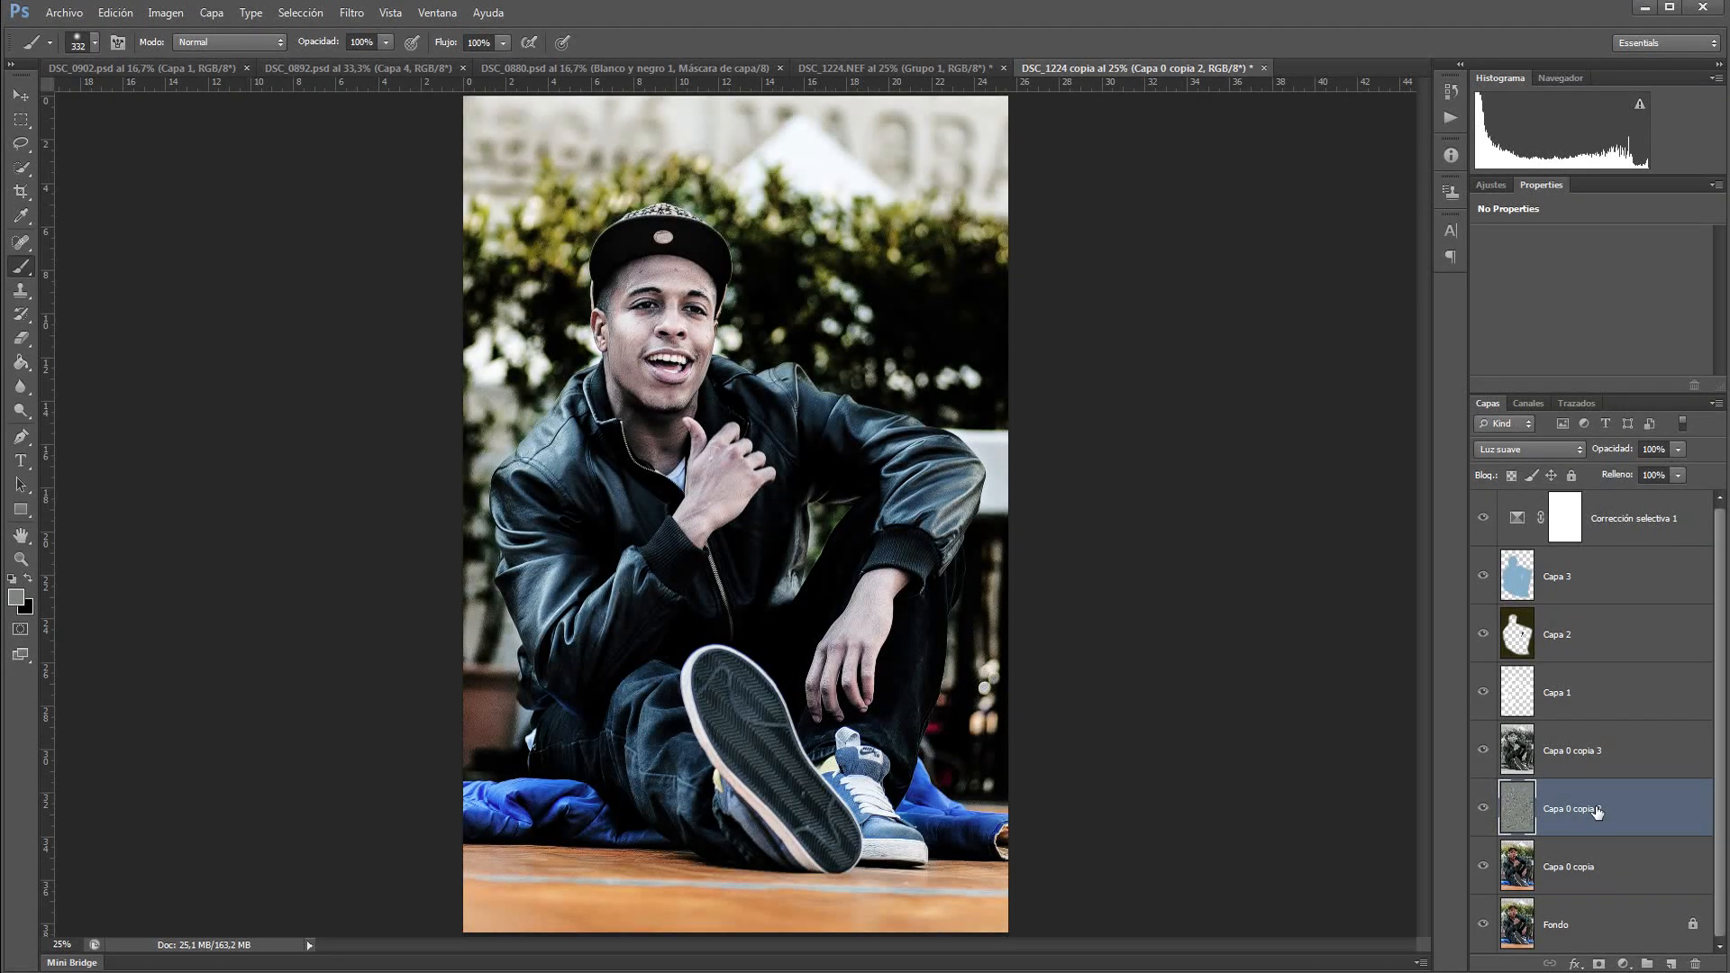
pyautogui.moveTo(1597, 811); pyautogui.dragTo(1601, 513)
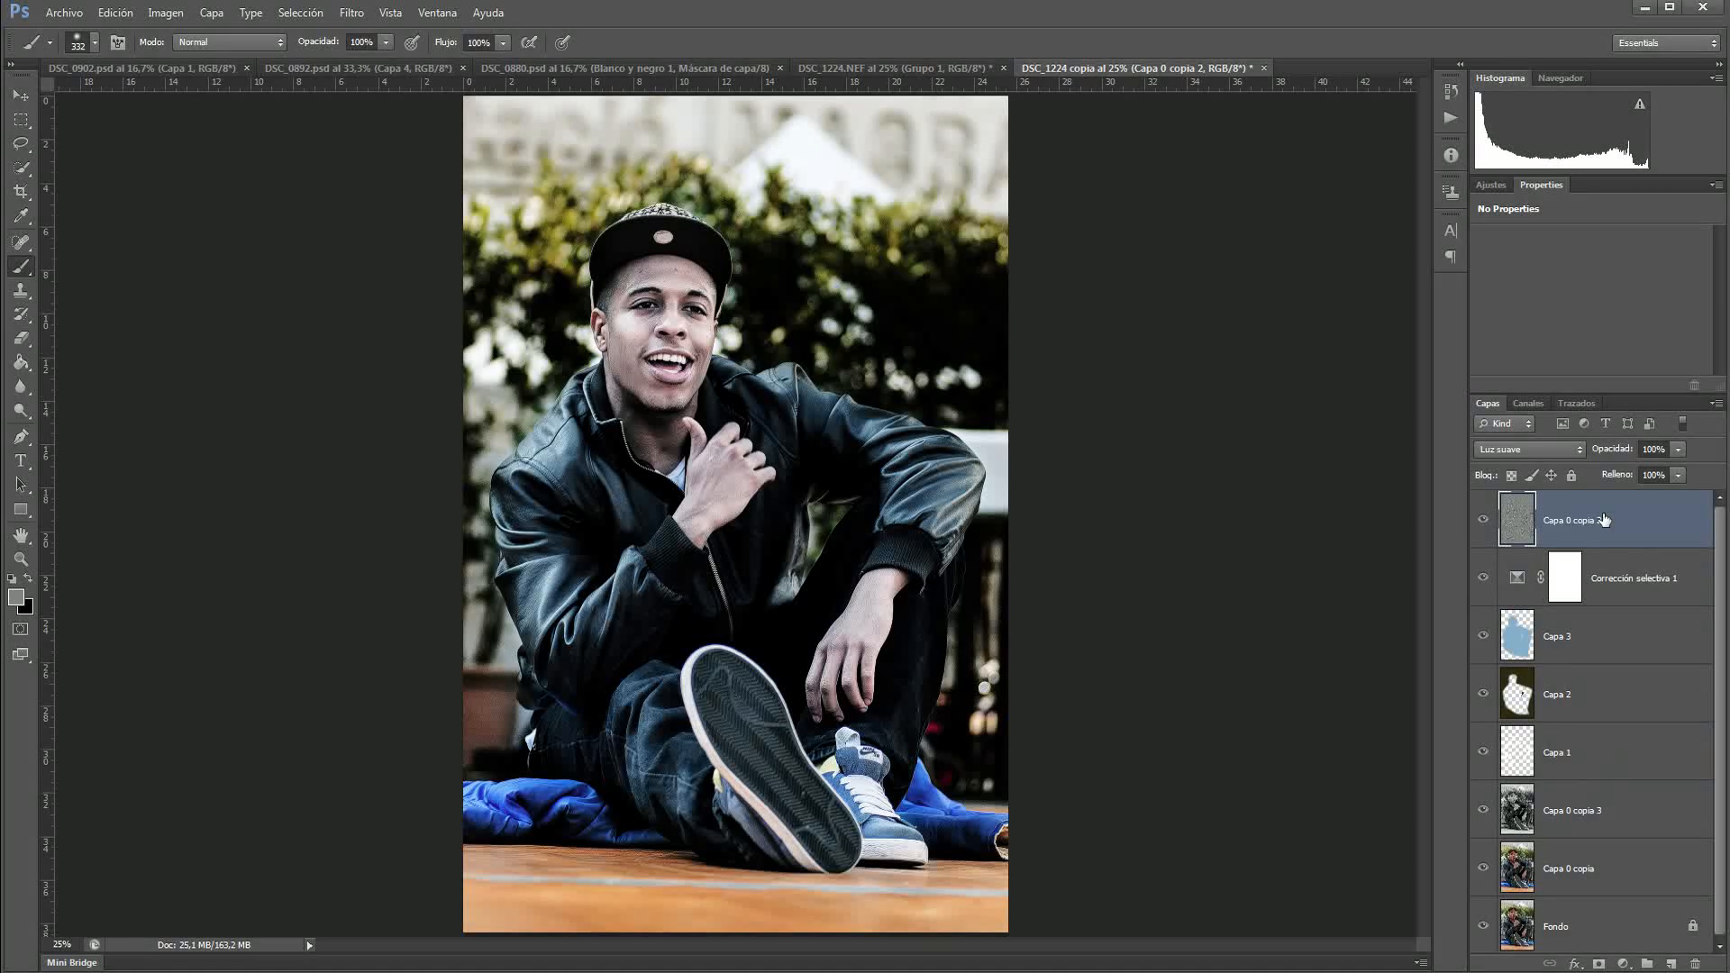
# Step: Compare the detail with Capa 0 copia 2 below Capa 0 copia 3 and again at the top of the stack
pyautogui.scroll(2, 671, 386)
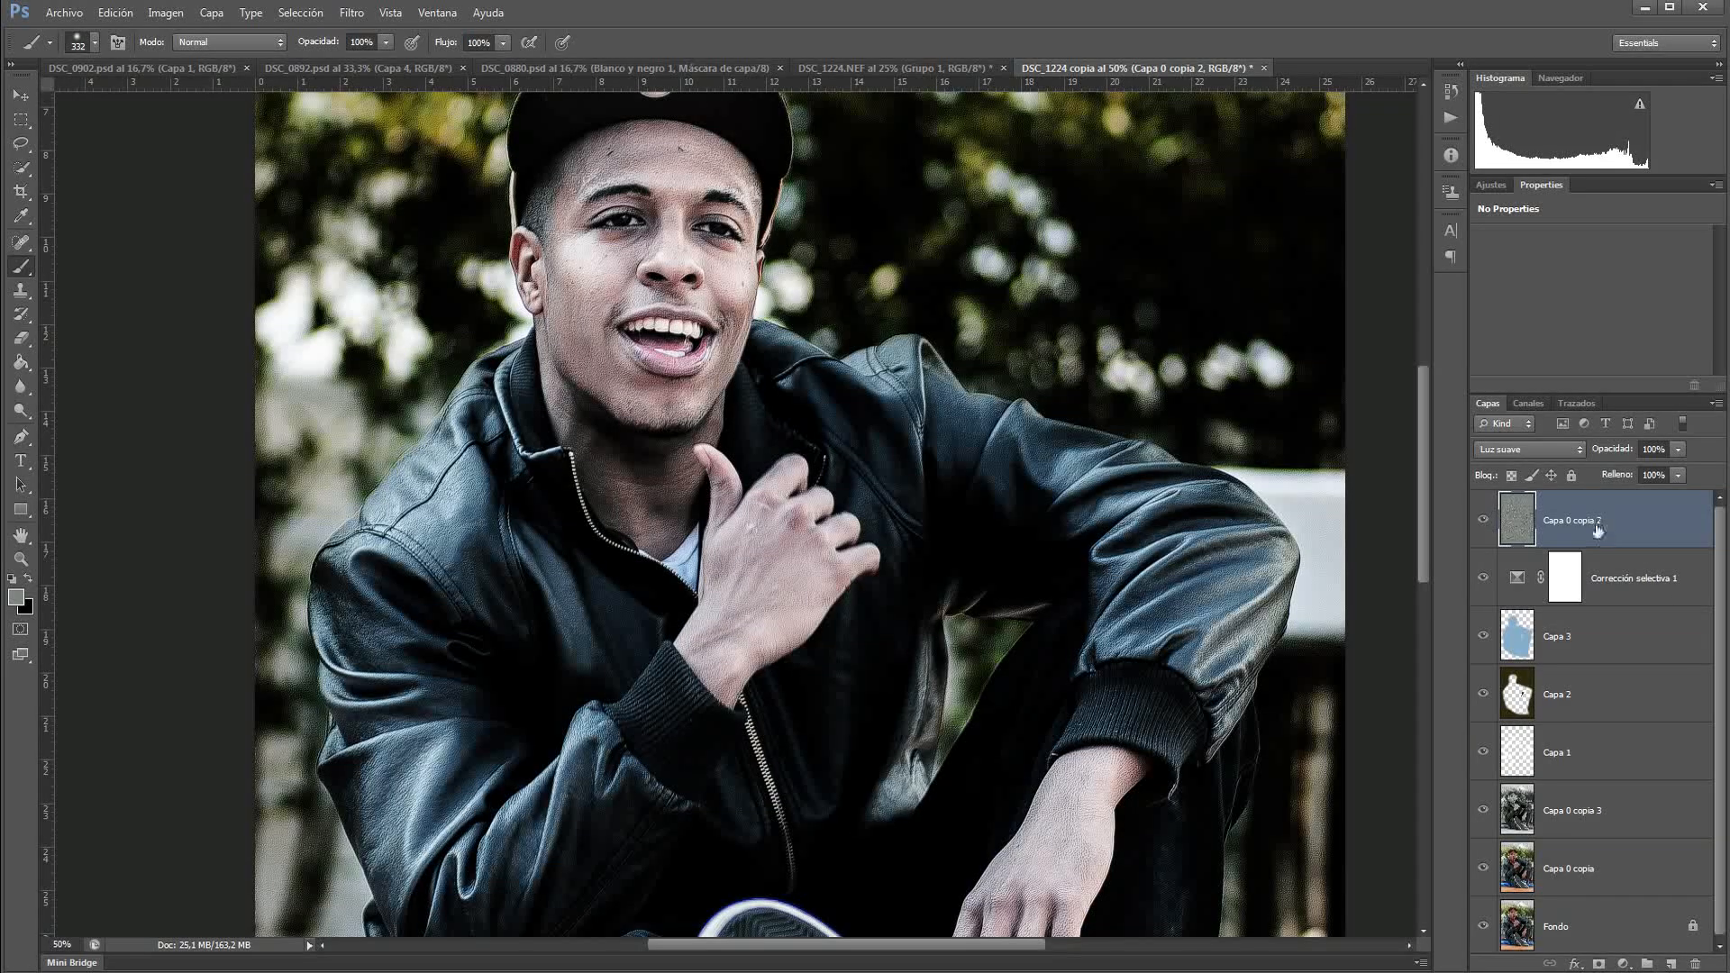
pyautogui.moveTo(1598, 532); pyautogui.dragTo(1633, 836)
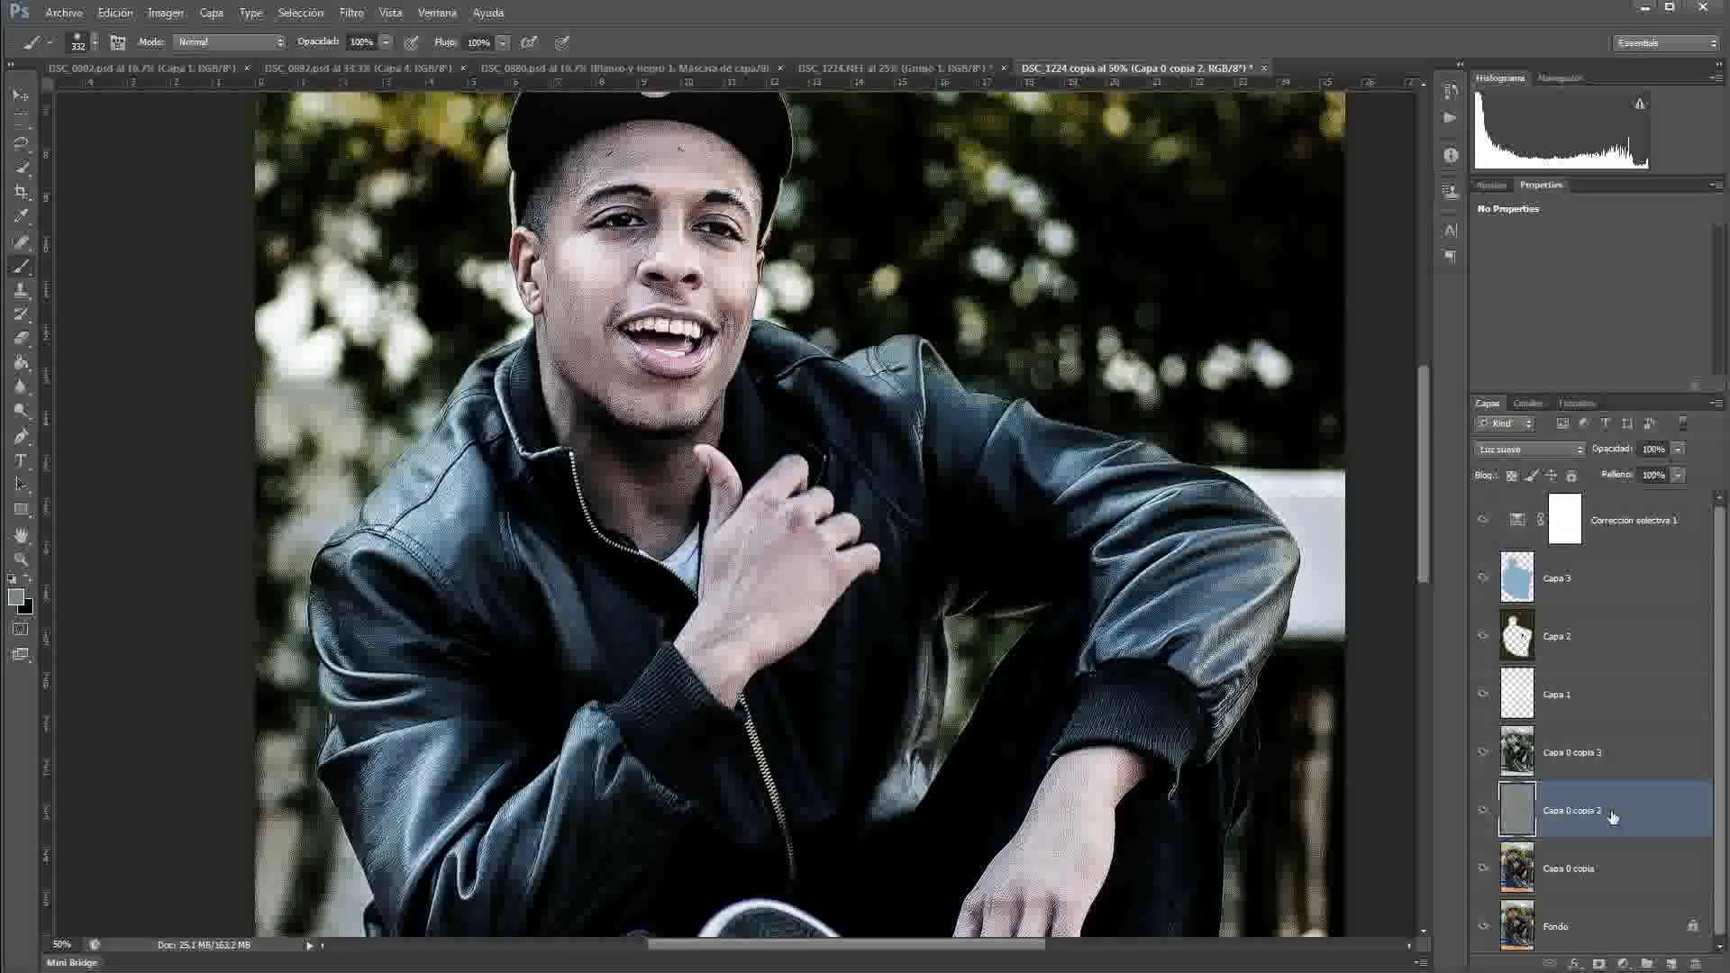
pyautogui.moveTo(1613, 817); pyautogui.dragTo(1583, 500)
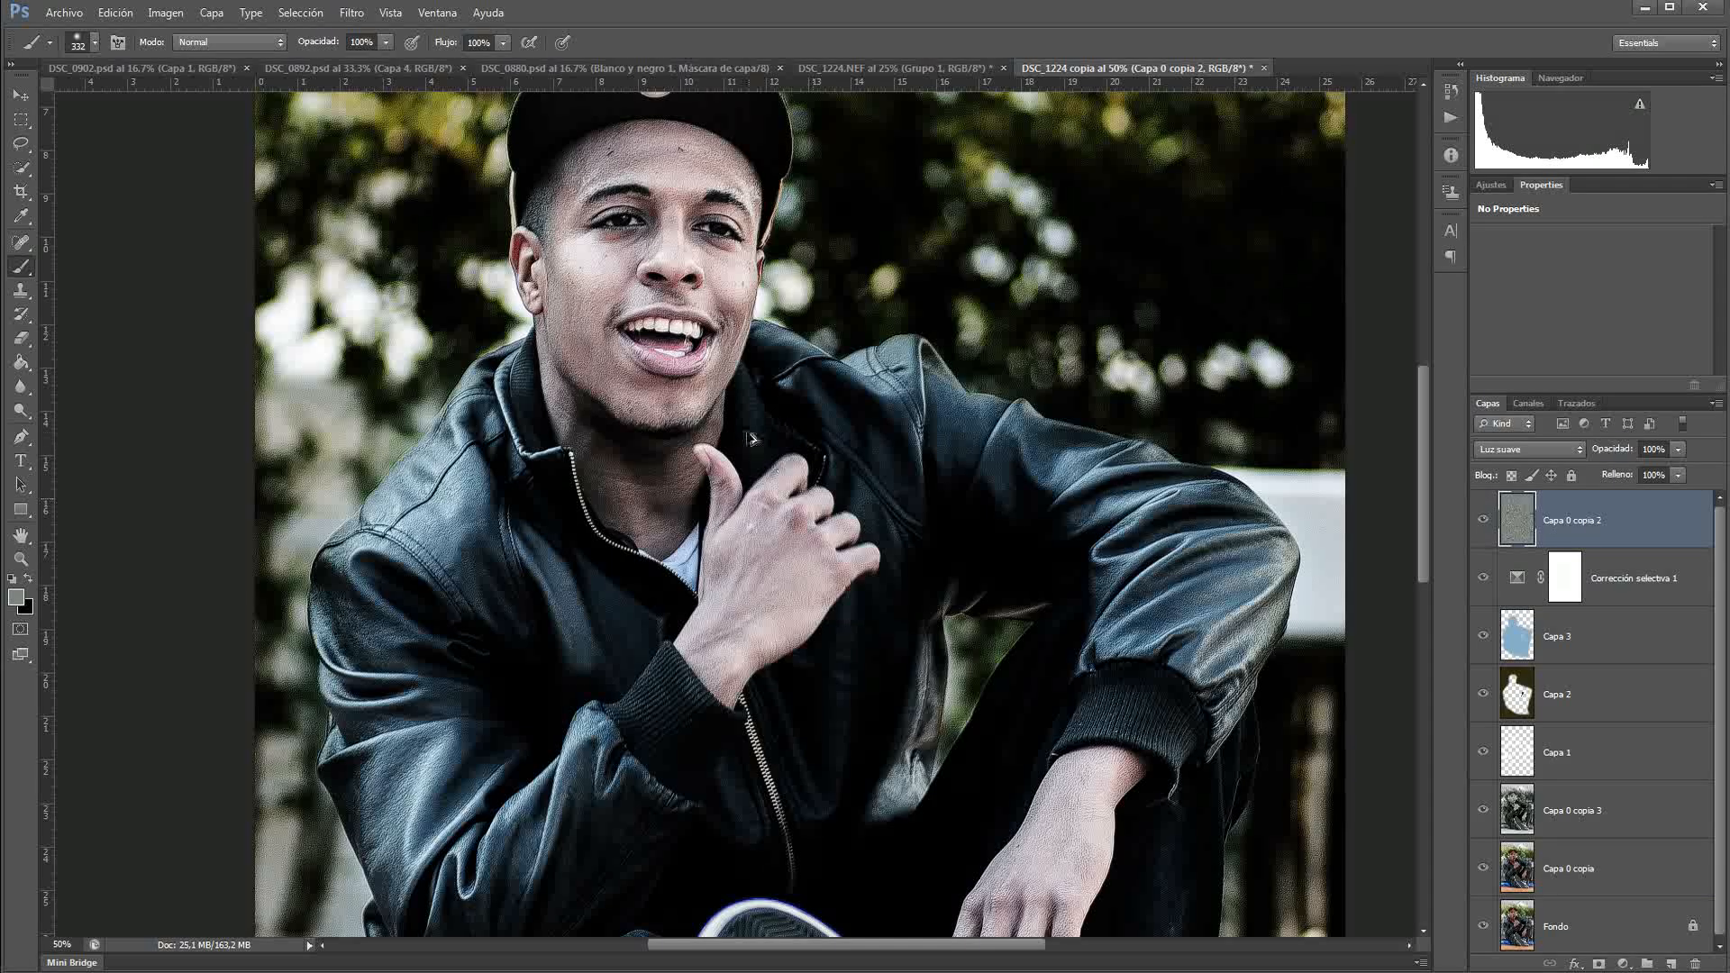
# Step: Hide Capa 0 copia 2 and group the layers from Corrección selectiva 1 down to Capa 0 copia
pyautogui.scroll(-1, 753, 437)
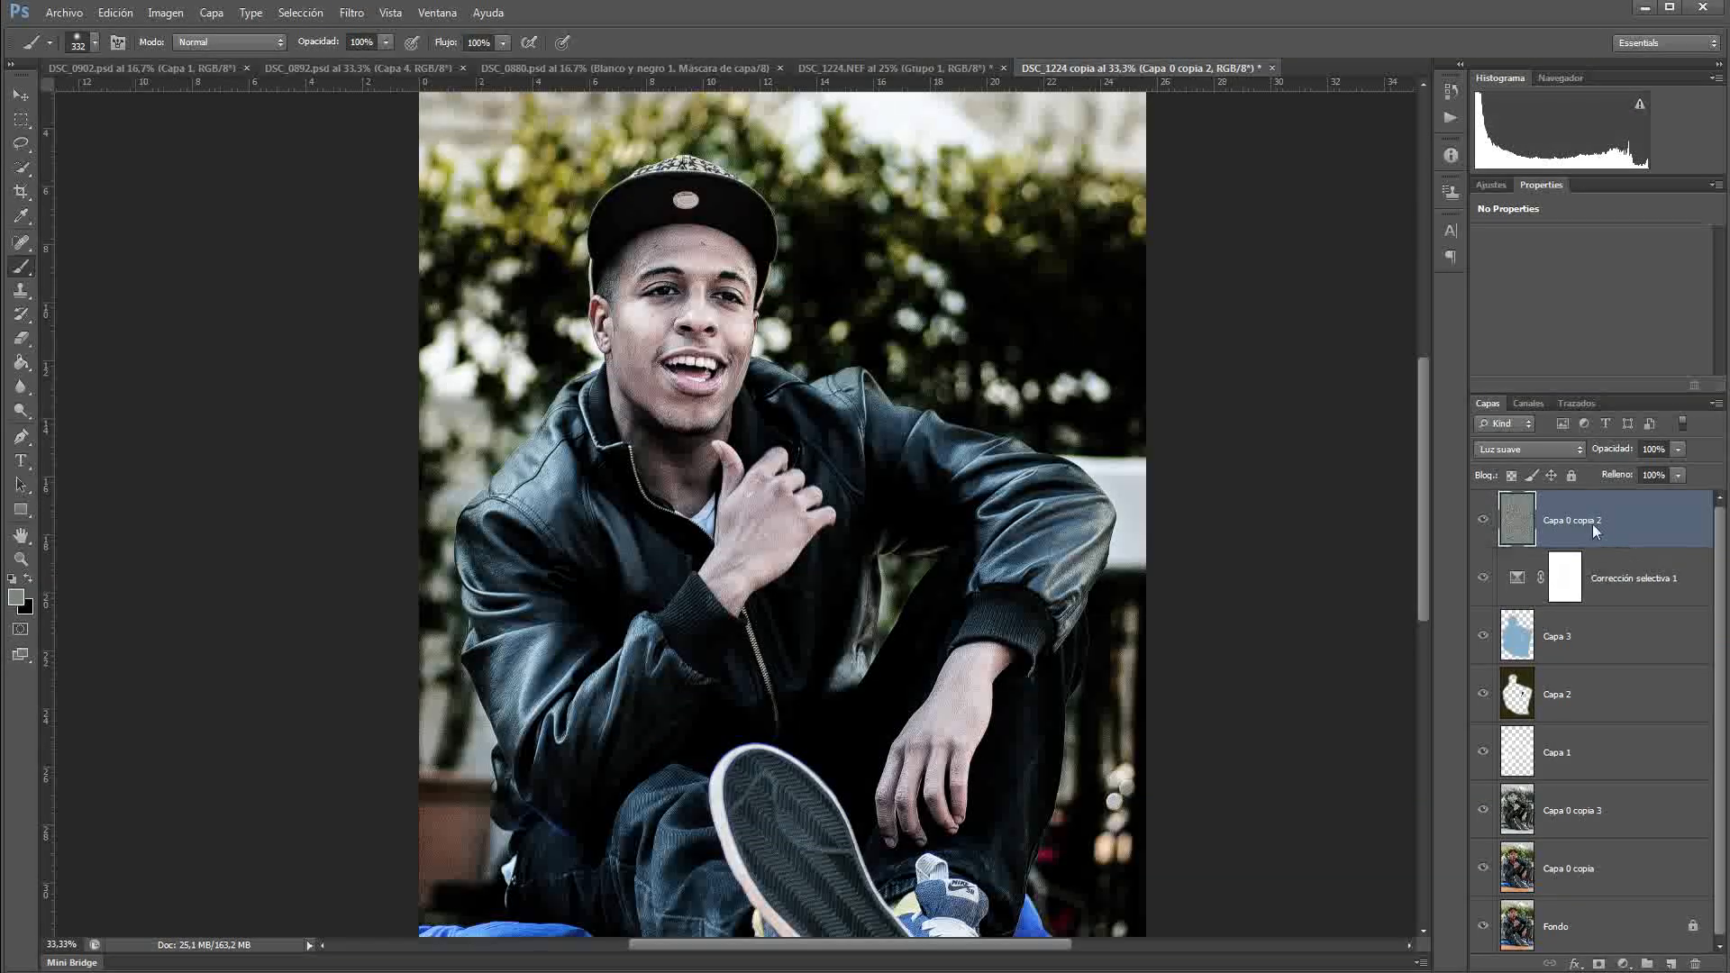
pyautogui.click(1483, 520)
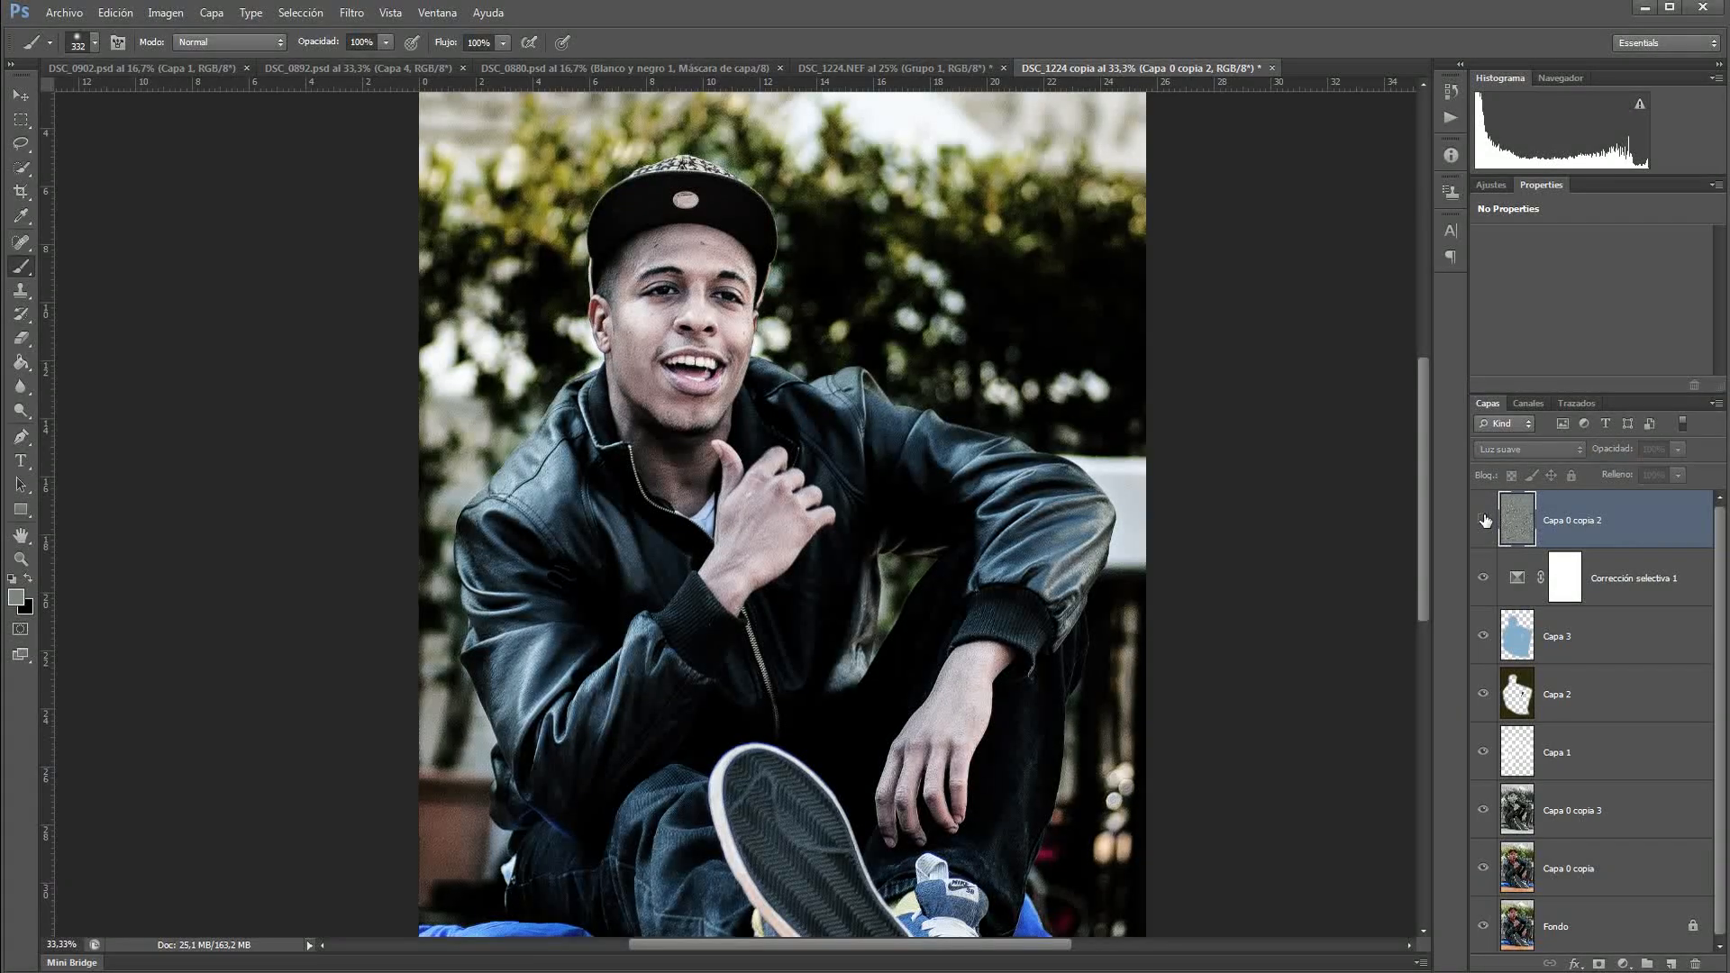
pyautogui.click(1653, 583)
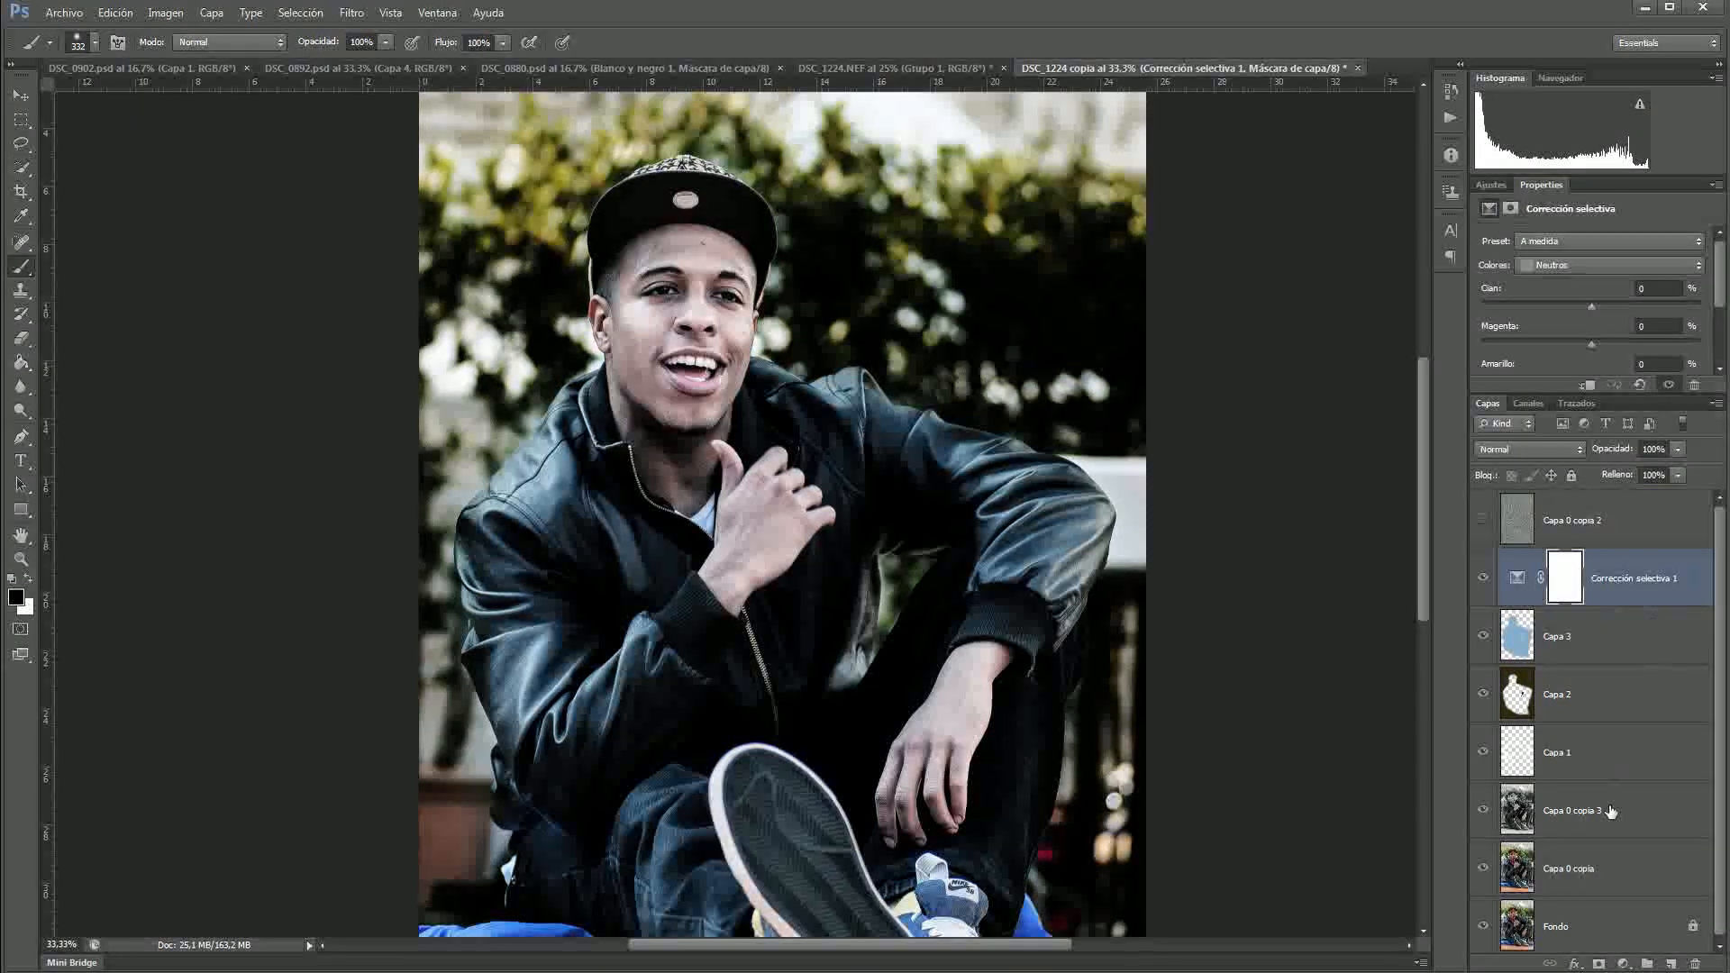
pyautogui.keyDown('shift'); pyautogui.click(1598, 872); pyautogui.keyUp('shift')
pyautogui.rightClick(1597, 872)
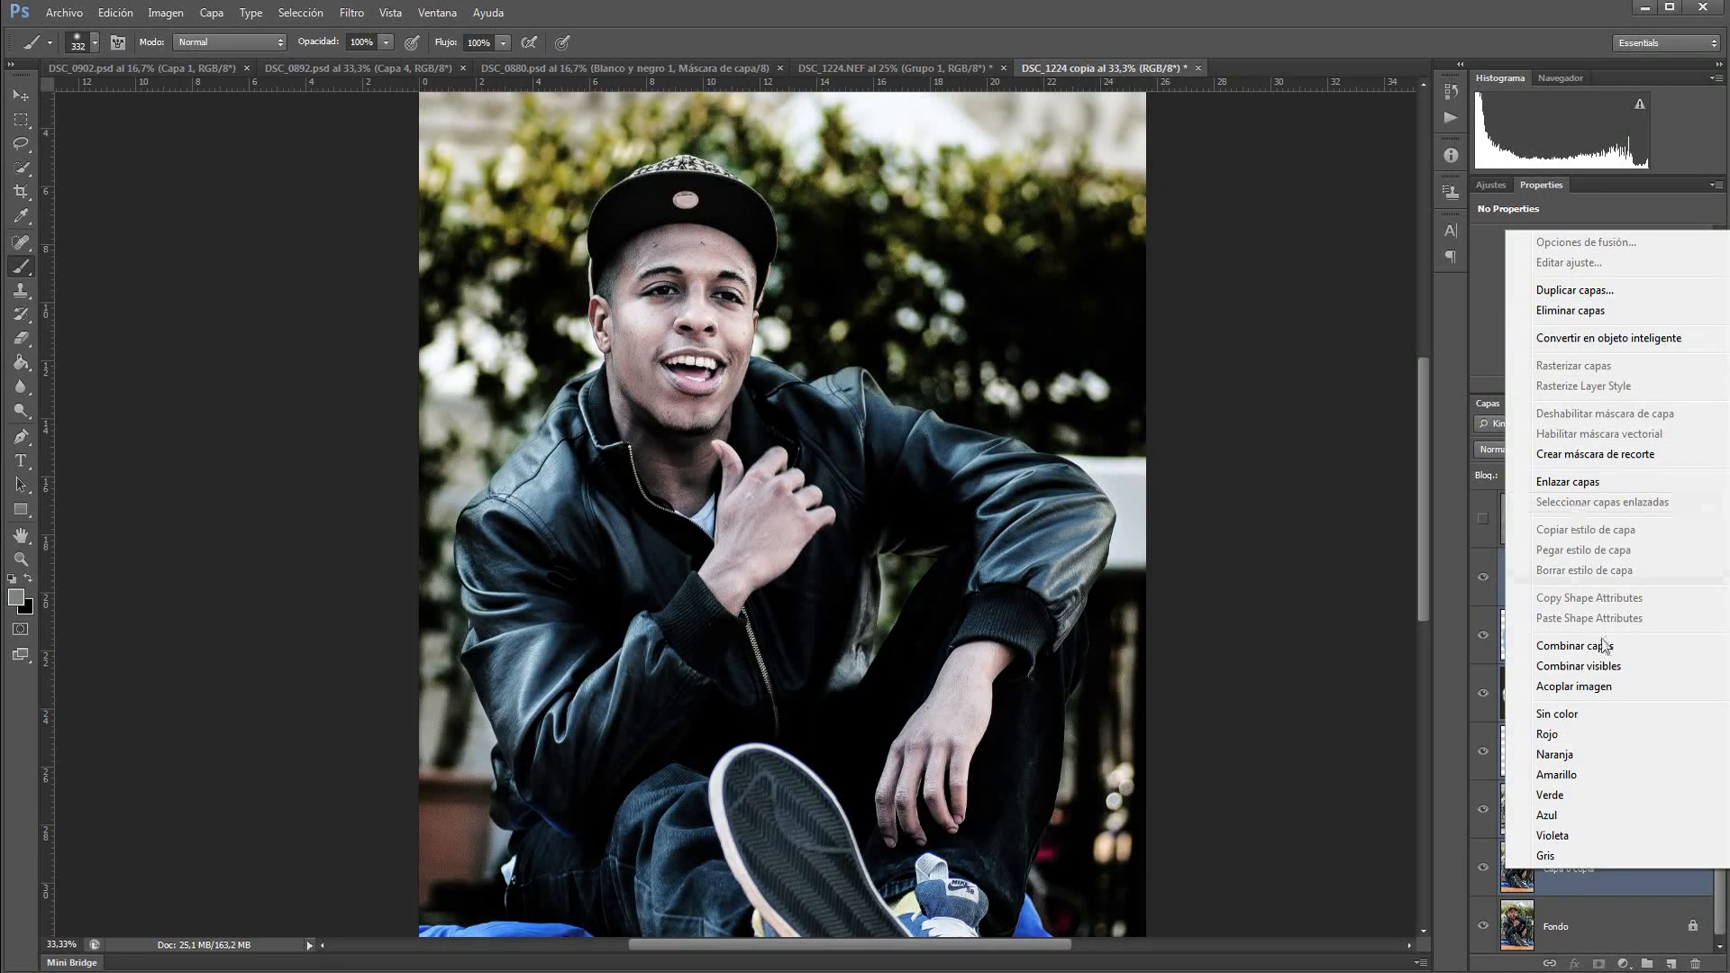
pyautogui.click(1650, 904)
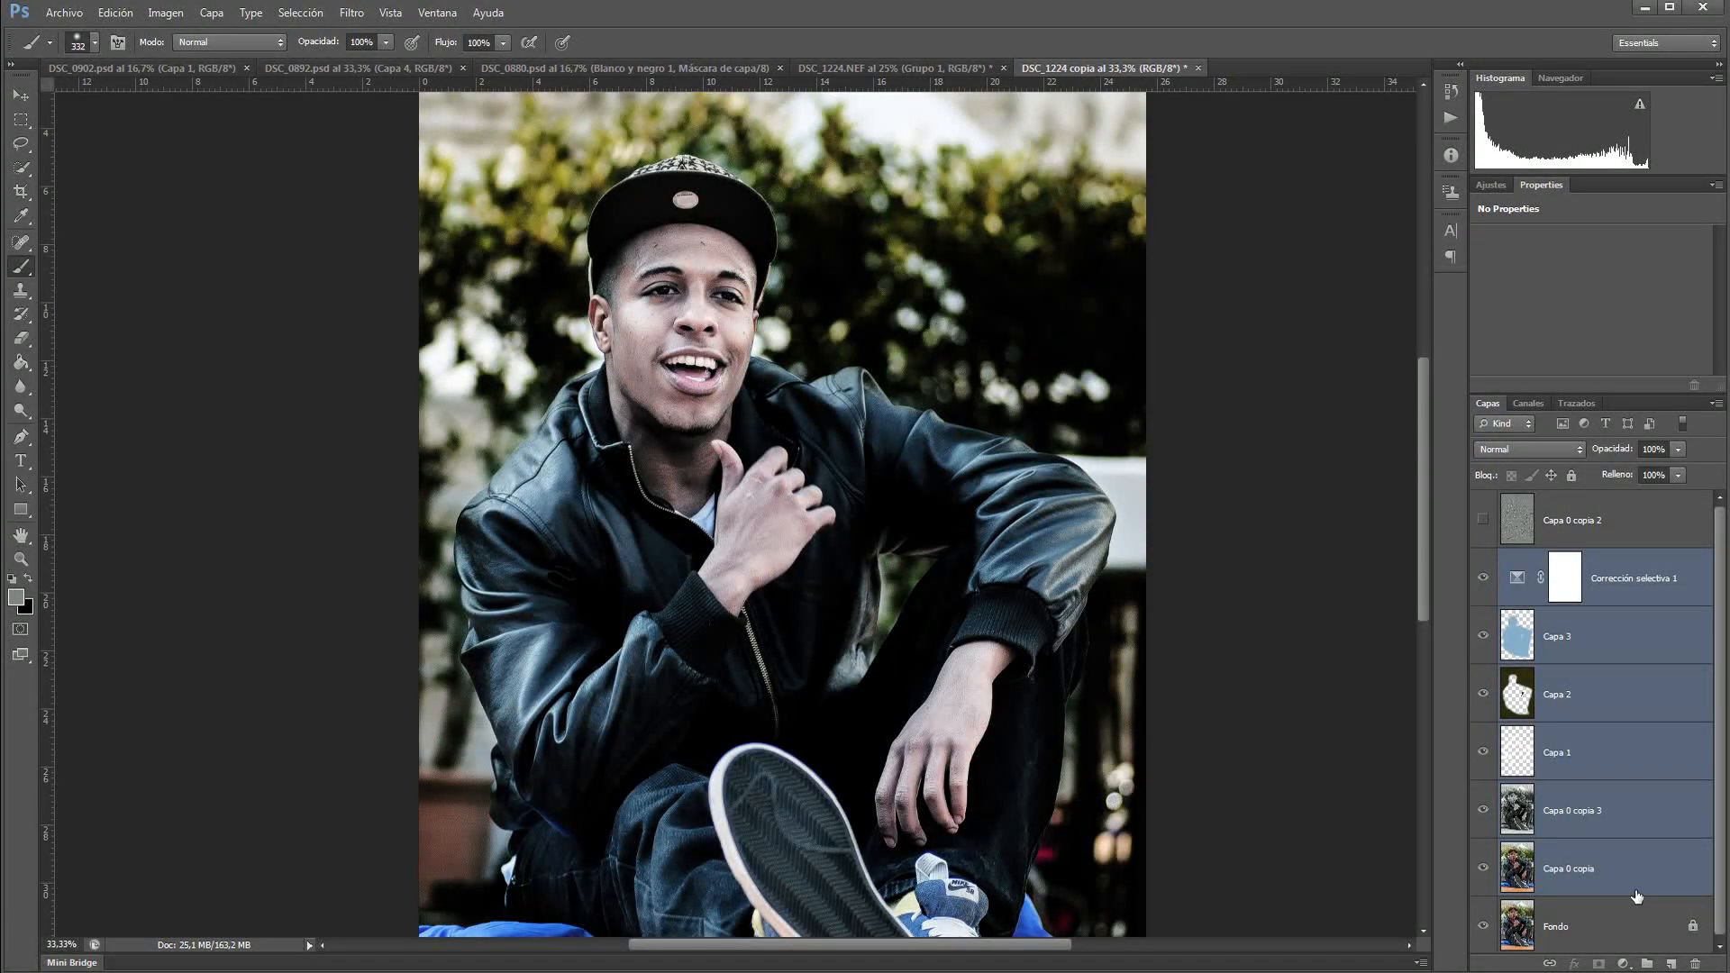
pyautogui.hotkey('ctrl', 'g')
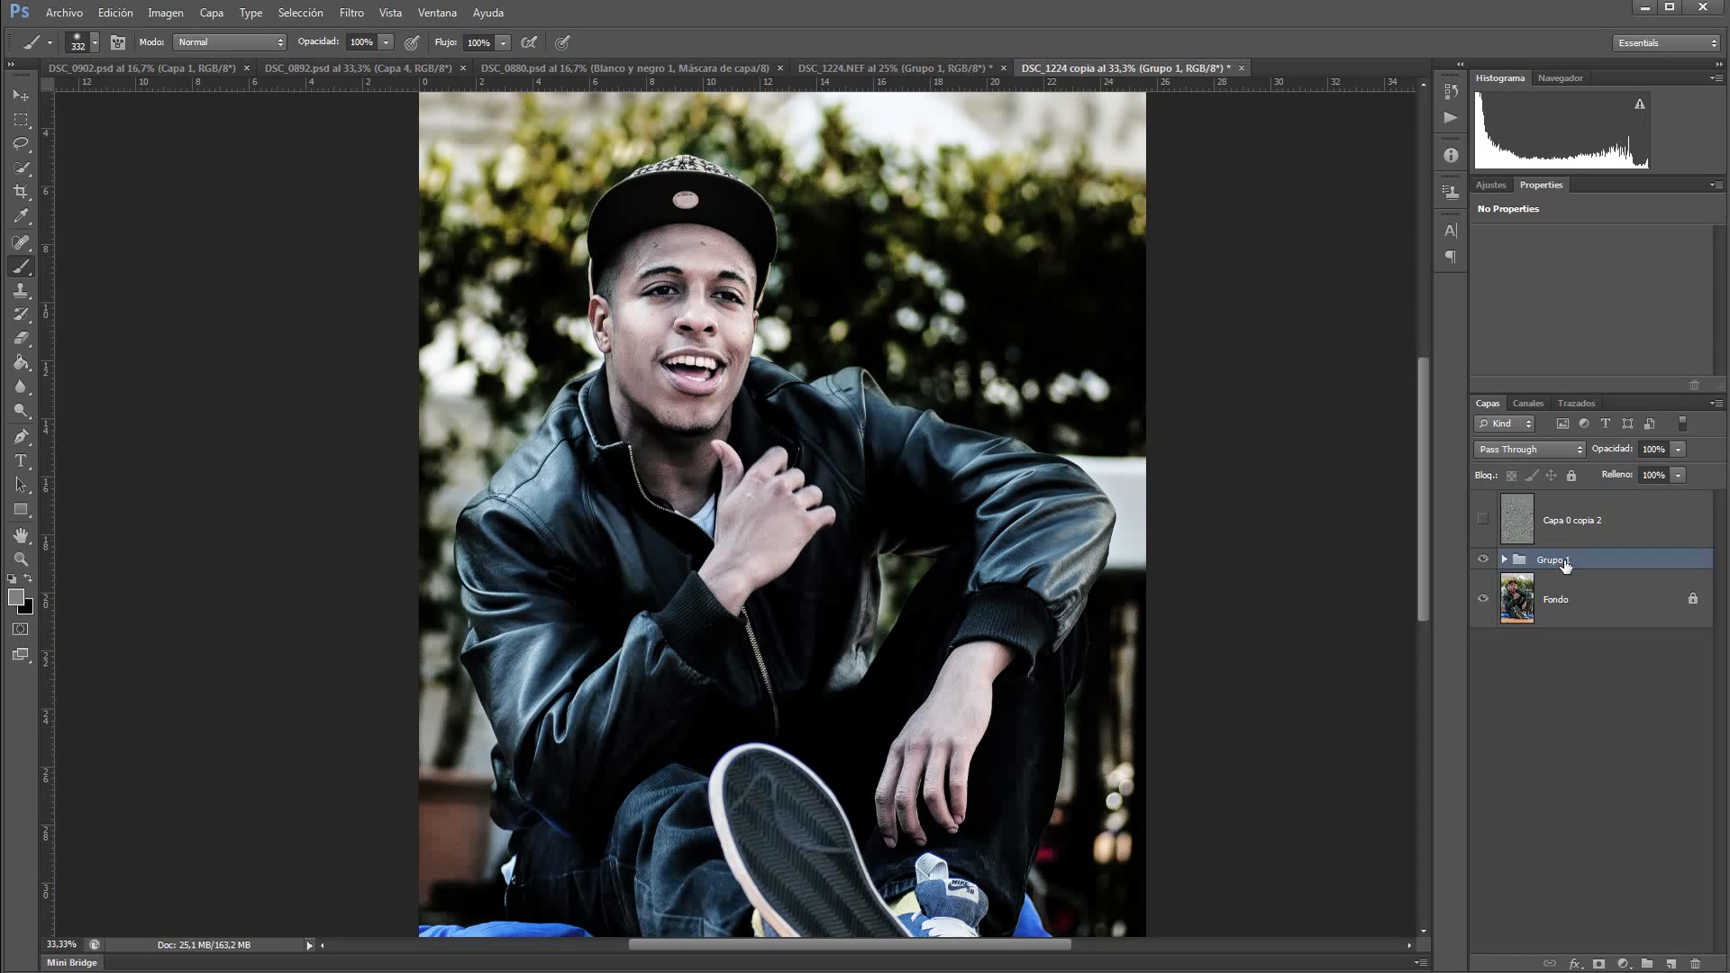
# Step: Duplicate Grupo 1 as Grupo 1 copia within the same document and merge the duplicate group into a single layer
pyautogui.rightClick(1565, 564)
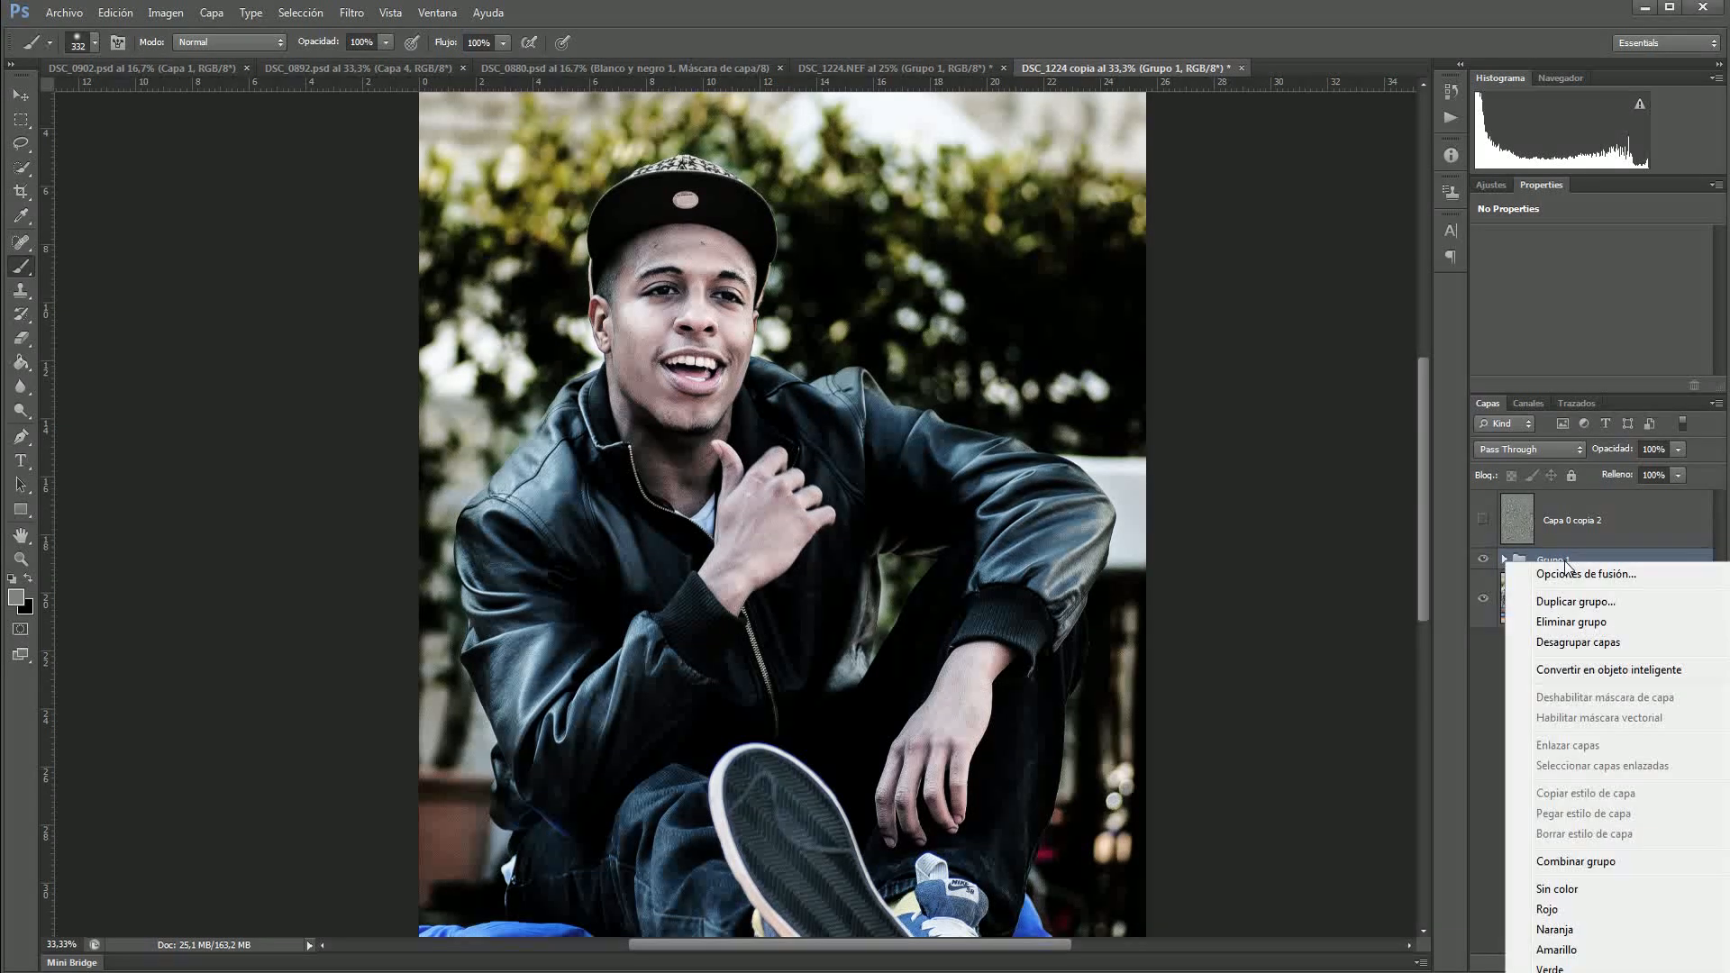
pyautogui.click(1595, 603)
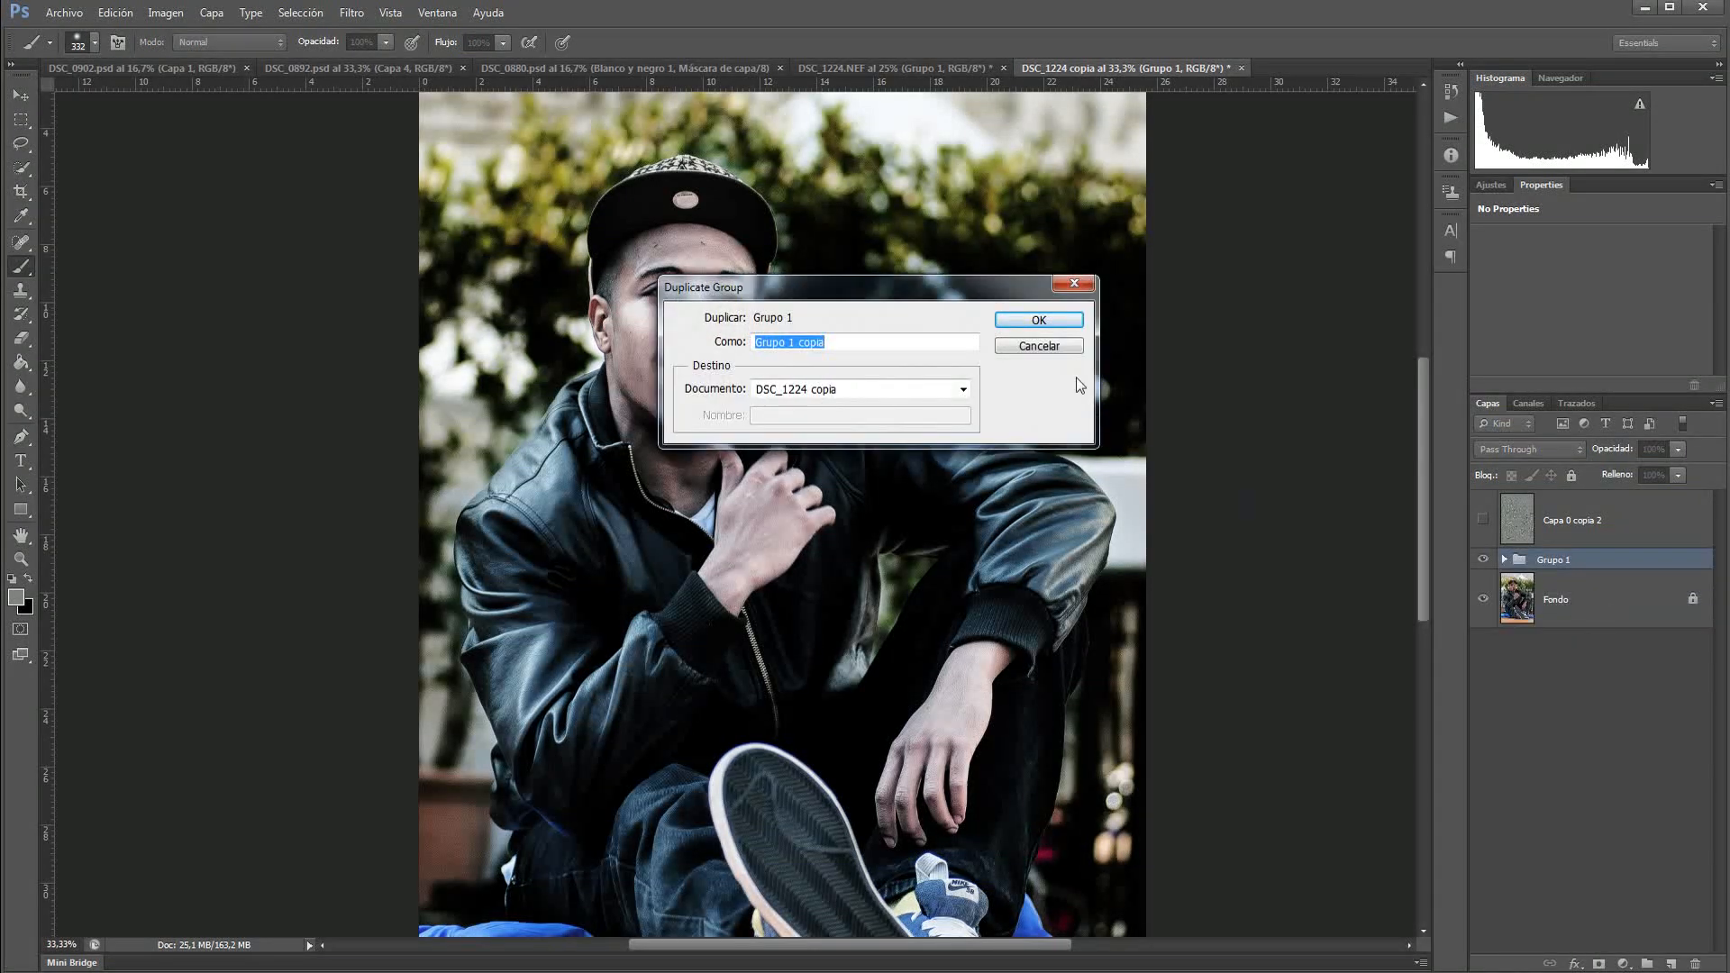
pyautogui.click(1039, 320)
pyautogui.rightClick(1584, 560)
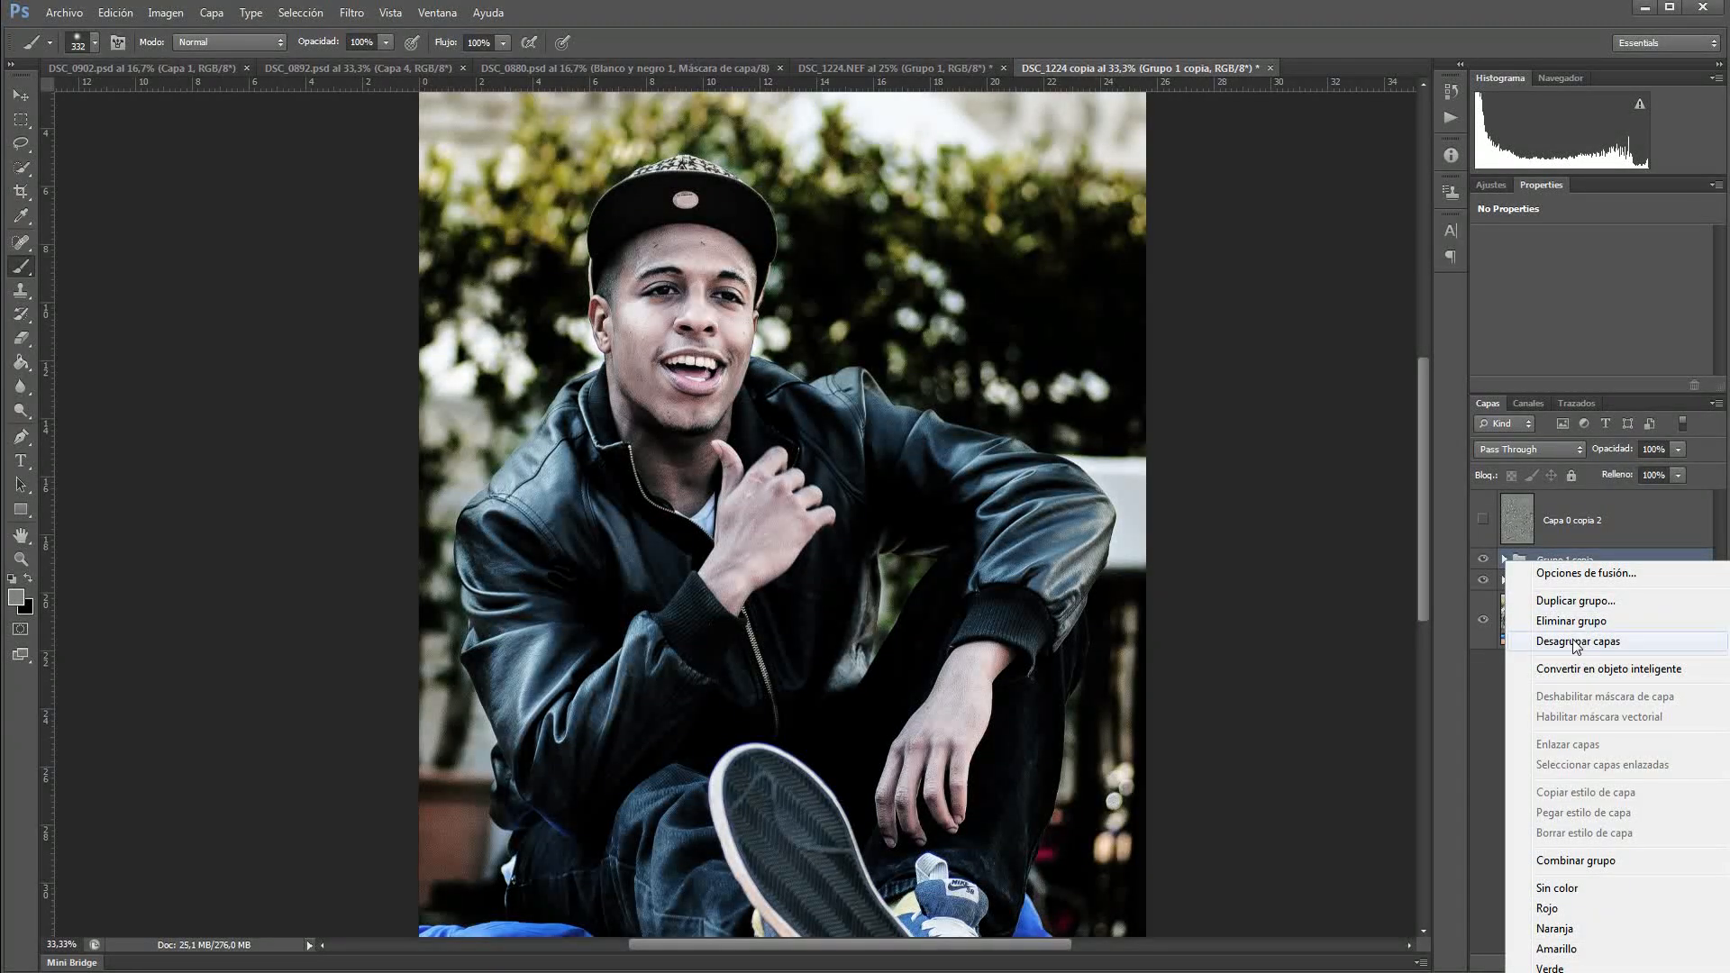
pyautogui.click(1593, 859)
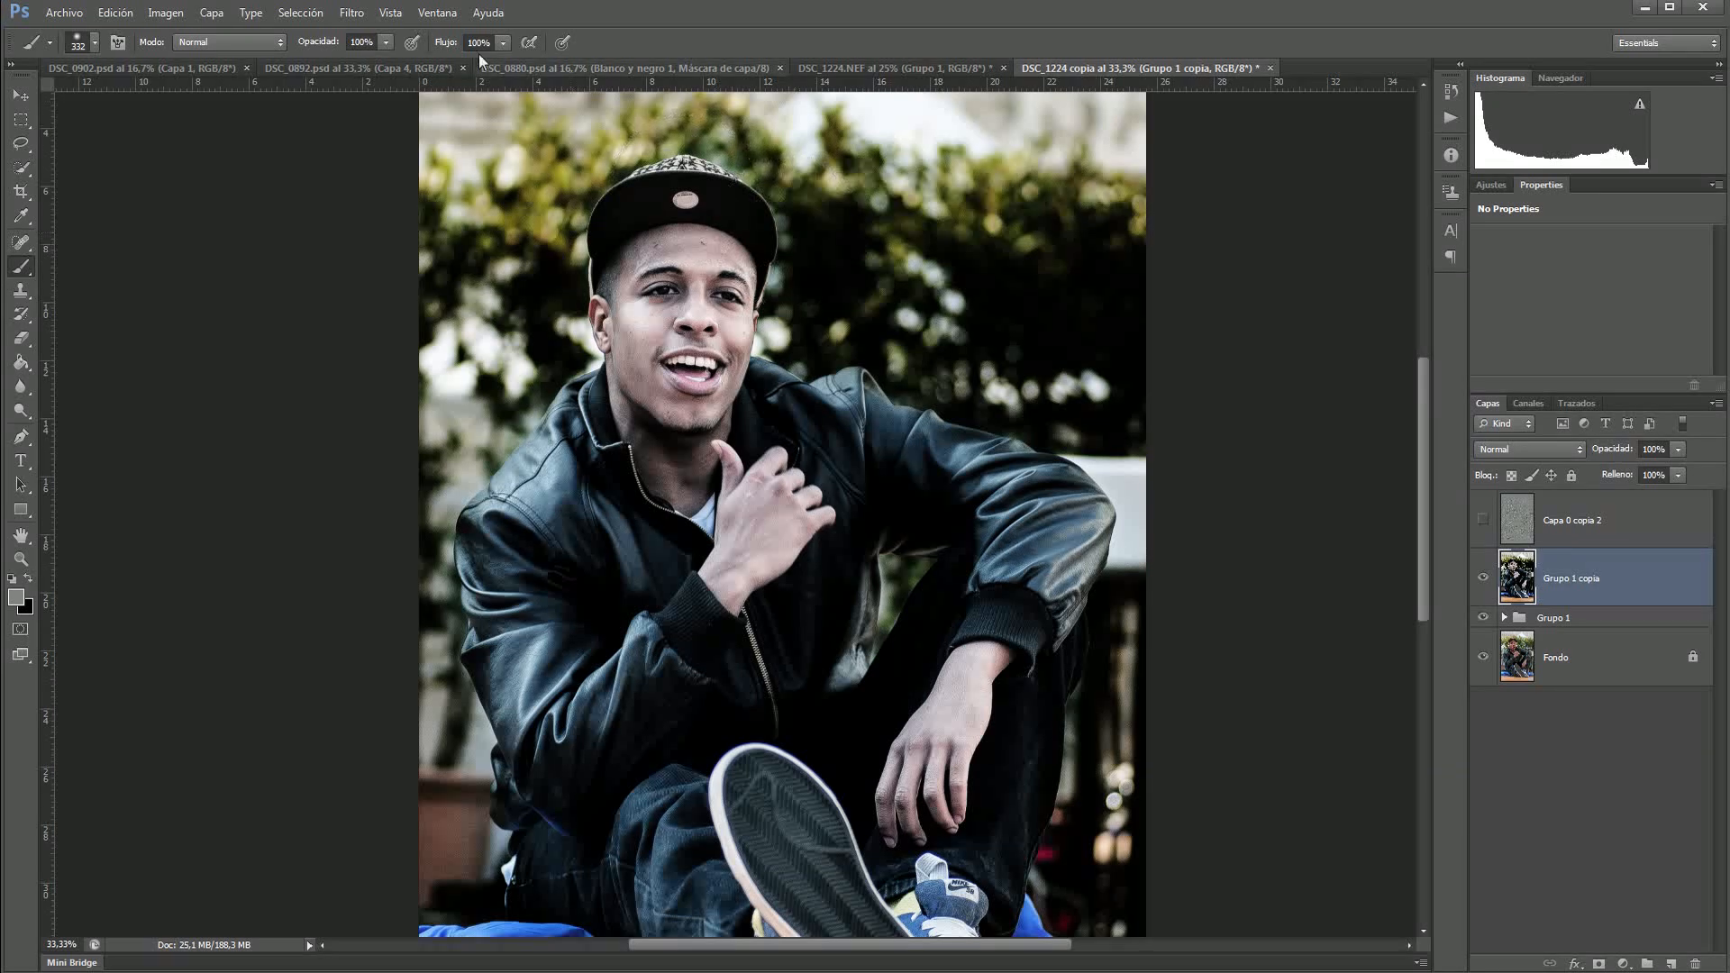
# Step: Sharpen Grupo 1 copia with Máscara de enfoque at Cantidad 85 %, Radio 1,1 píxeles and Umbral 0
pyautogui.click(345, 13)
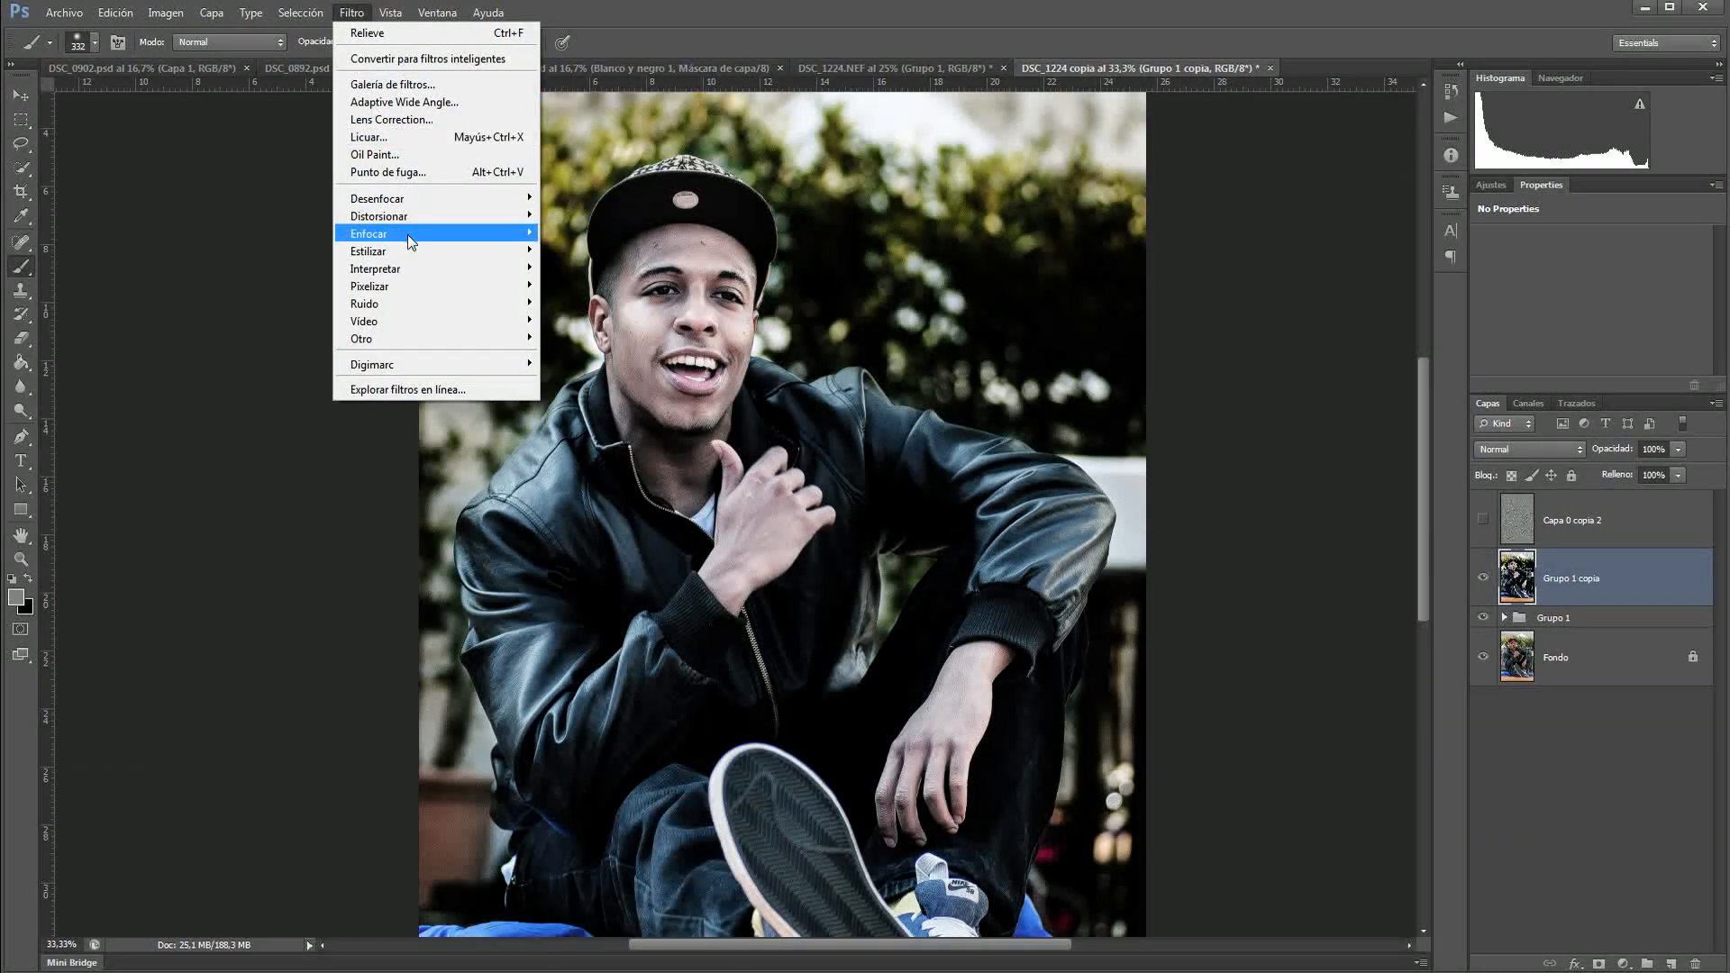
pyautogui.moveTo(408, 234)
pyautogui.click(643, 301)
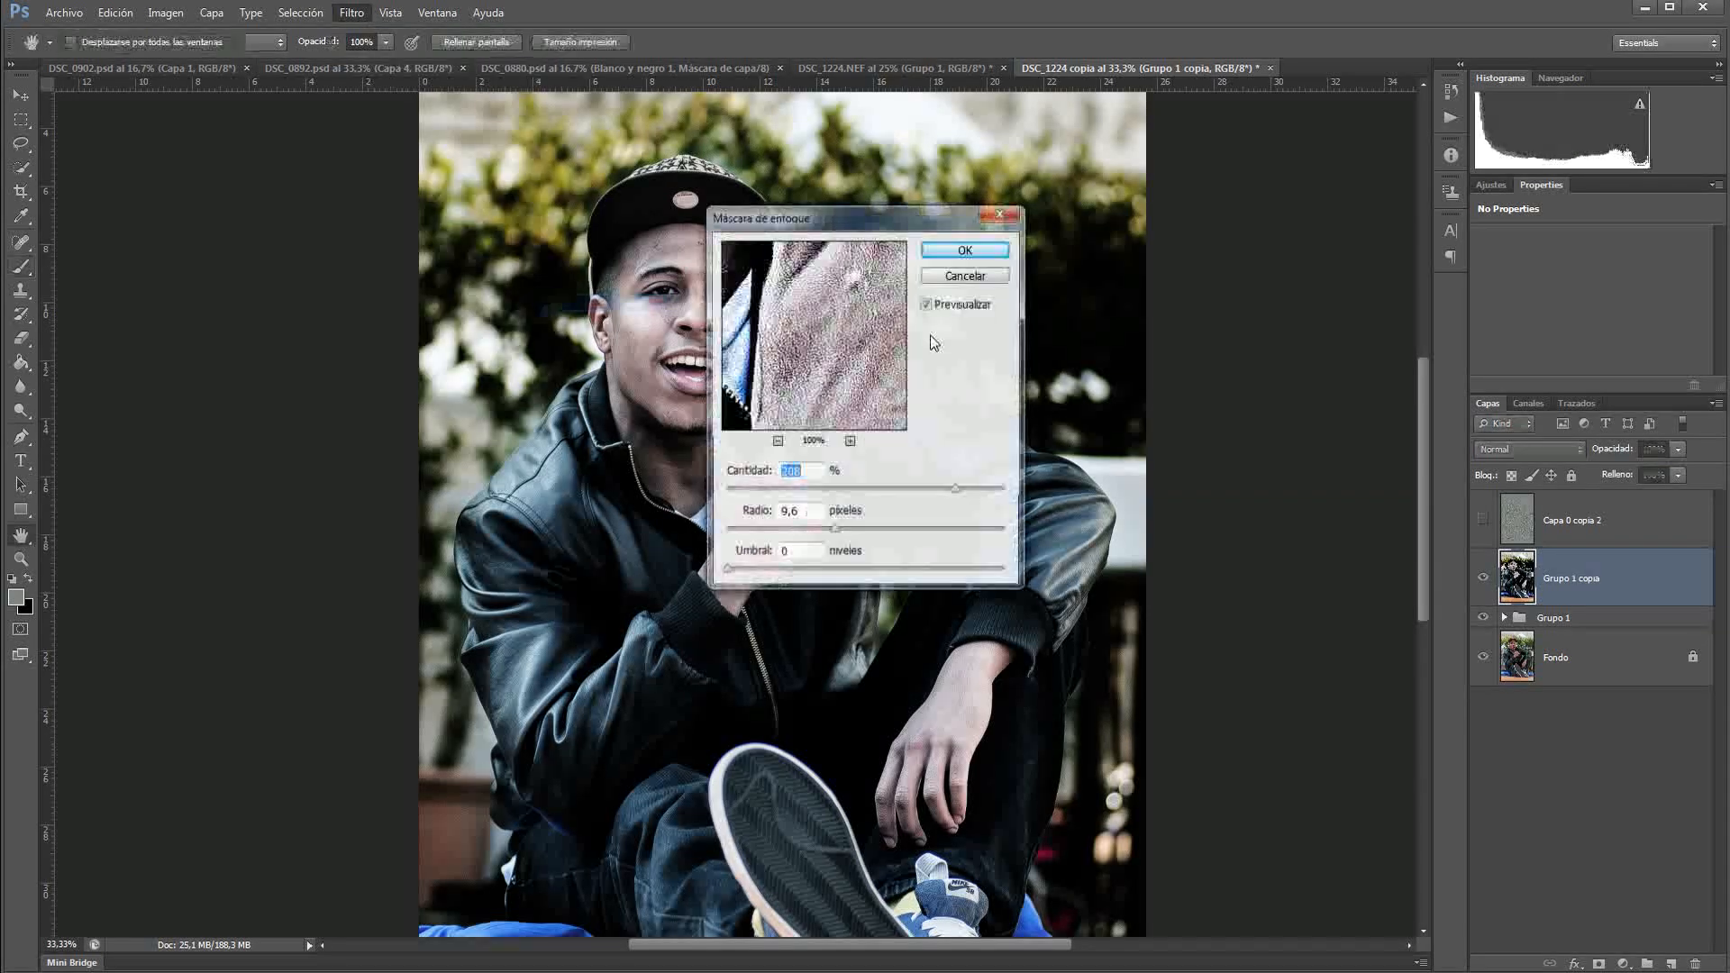
pyautogui.moveTo(1002, 191); pyautogui.dragTo(1173, 138)
pyautogui.moveTo(1072, 466); pyautogui.dragTo(971, 467)
pyautogui.moveTo(1194, 425); pyautogui.dragTo(1091, 421)
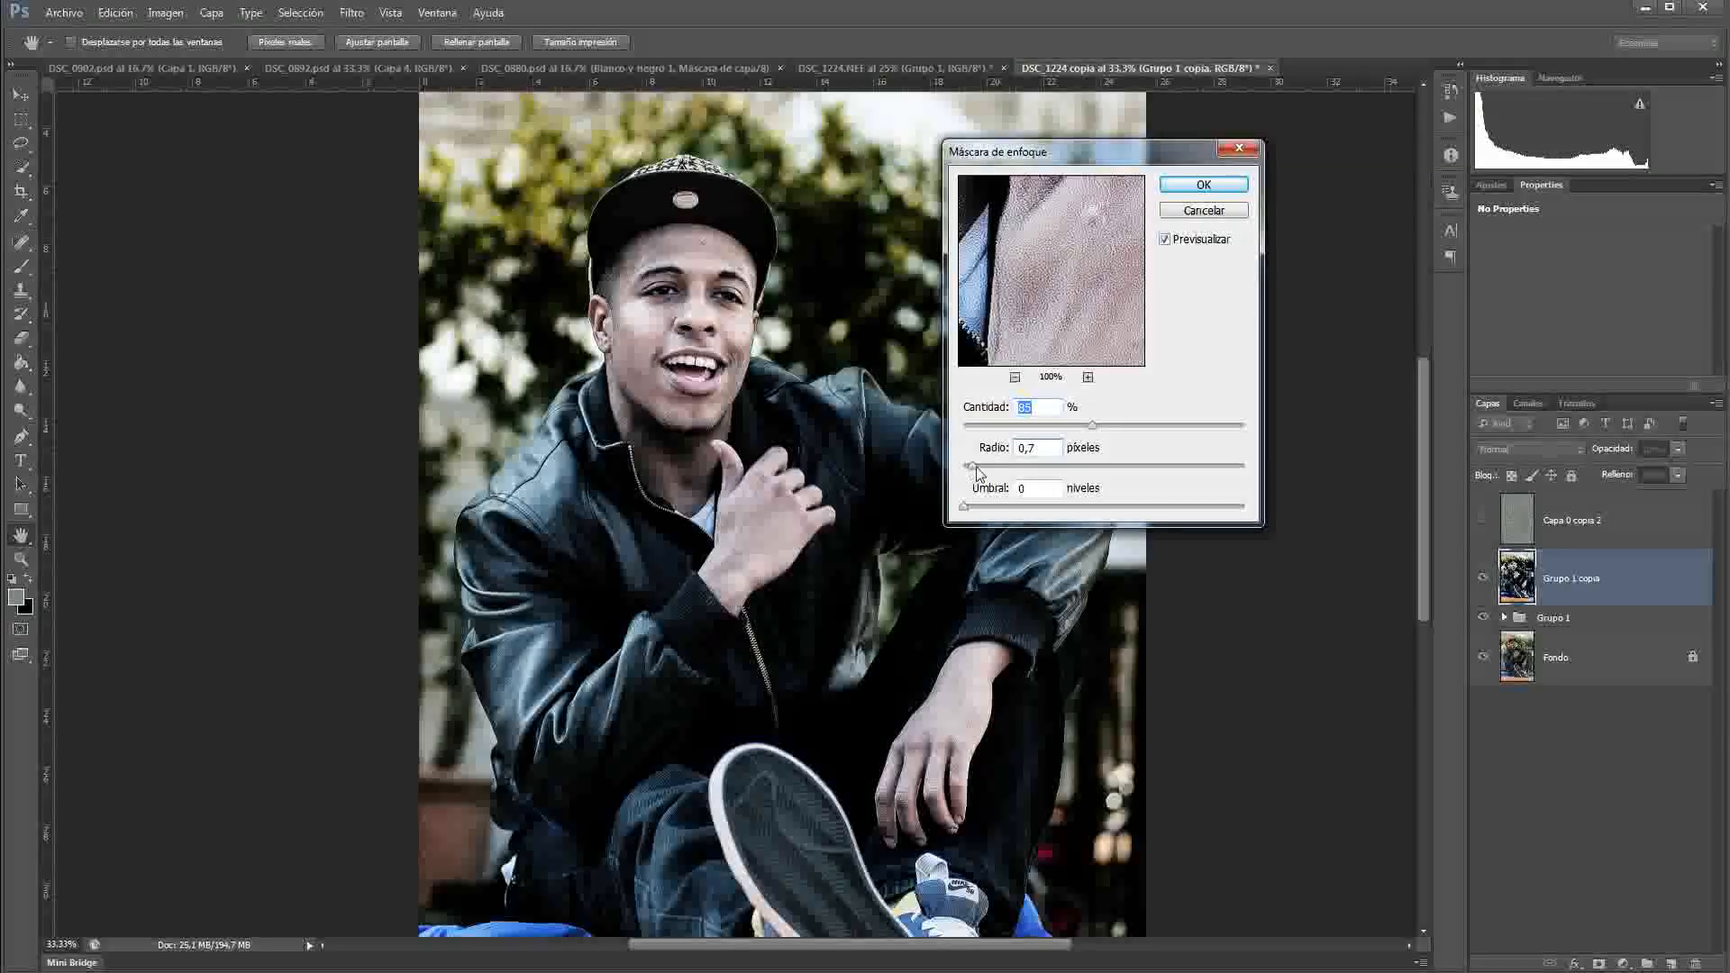
pyautogui.moveTo(973, 467); pyautogui.dragTo(980, 470)
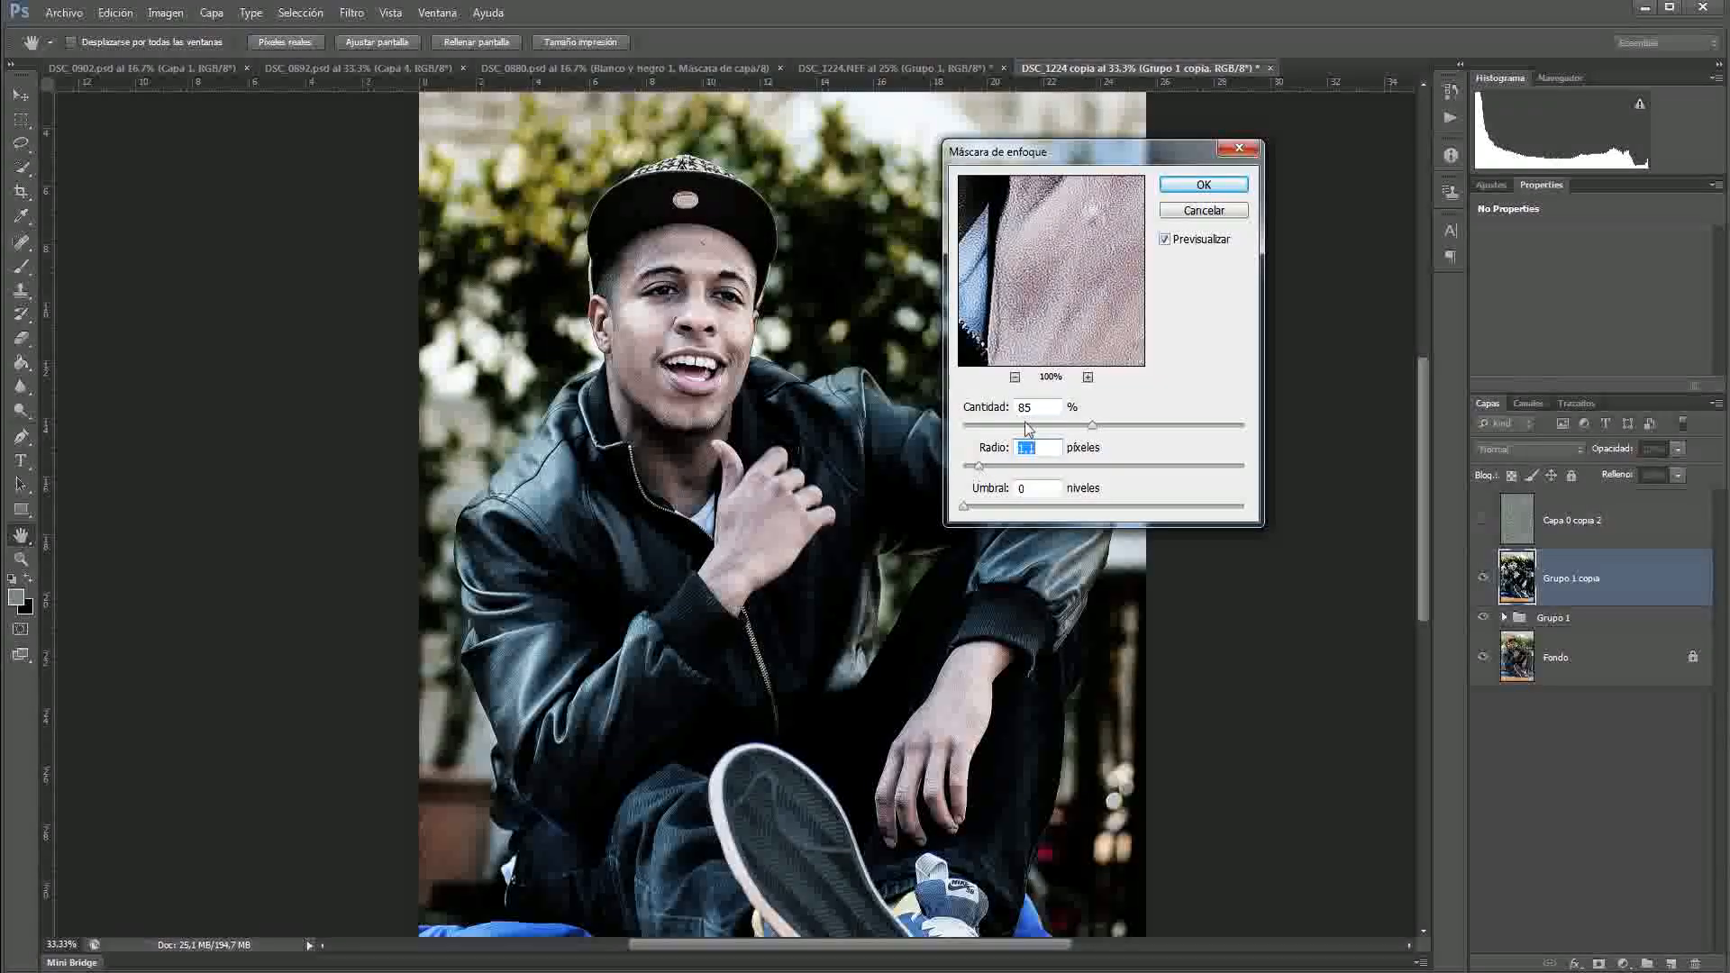
pyautogui.click(1229, 187)
pyautogui.press('b')
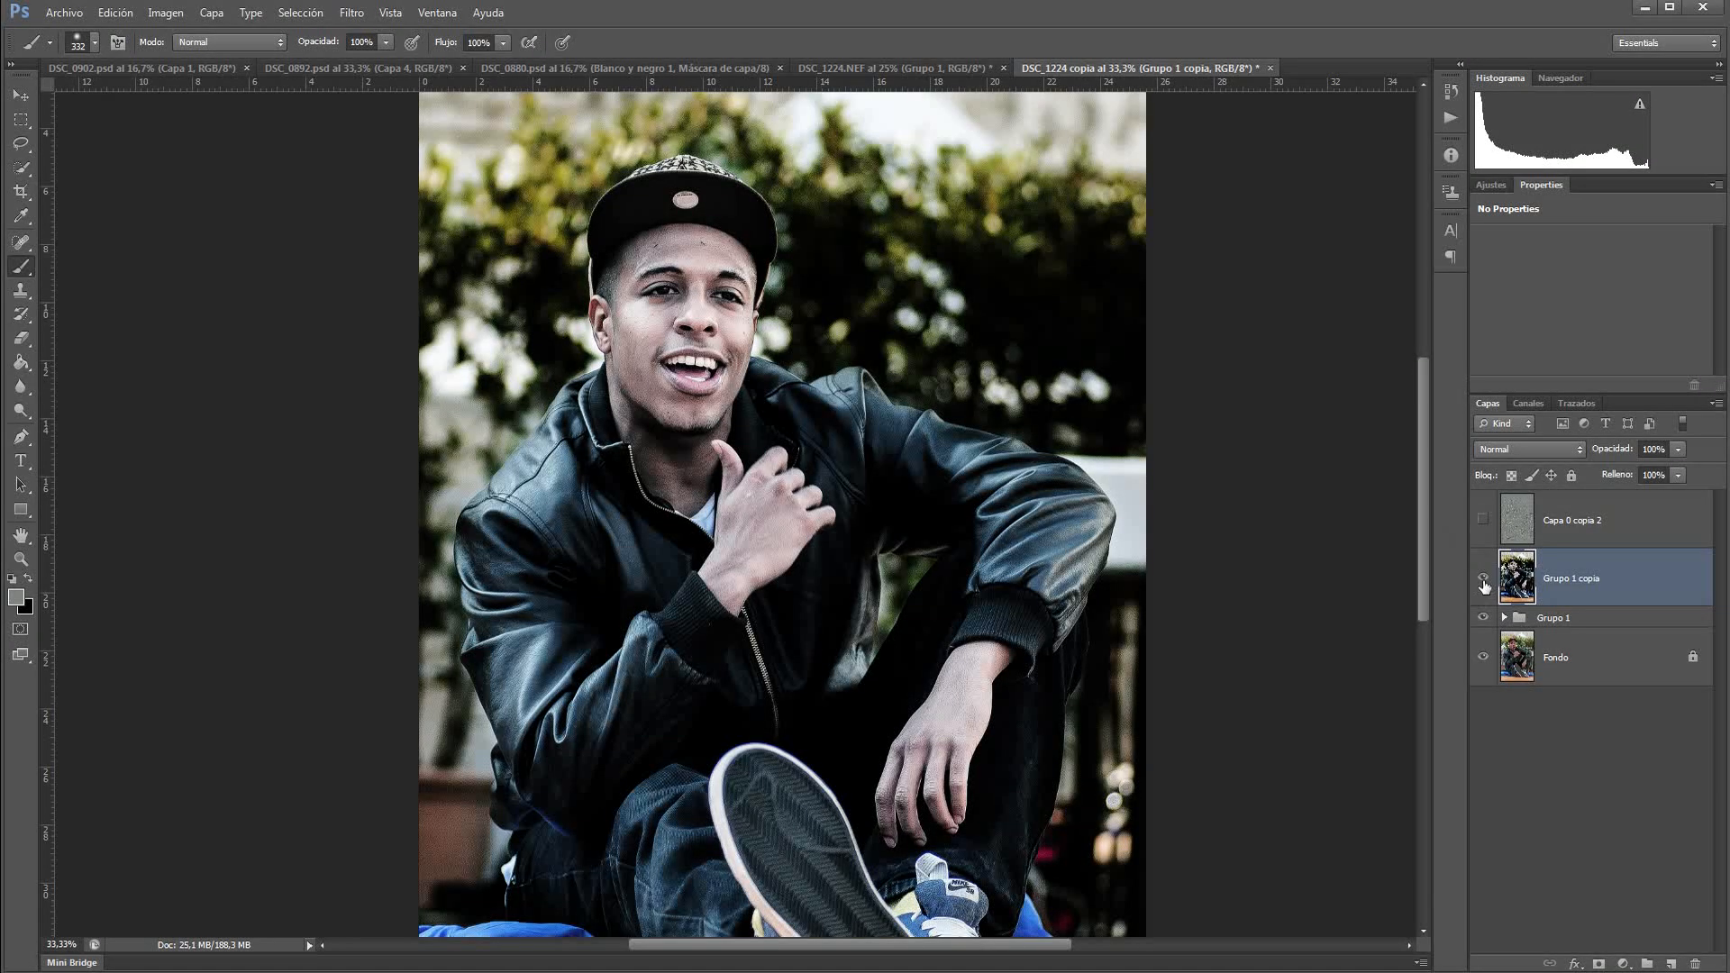
# Step: Compare the sharpened Grupo 1 copia with the Capa 0 copia 2 detail layer by switching their visibility
pyautogui.click(1484, 578)
pyautogui.click(1482, 520)
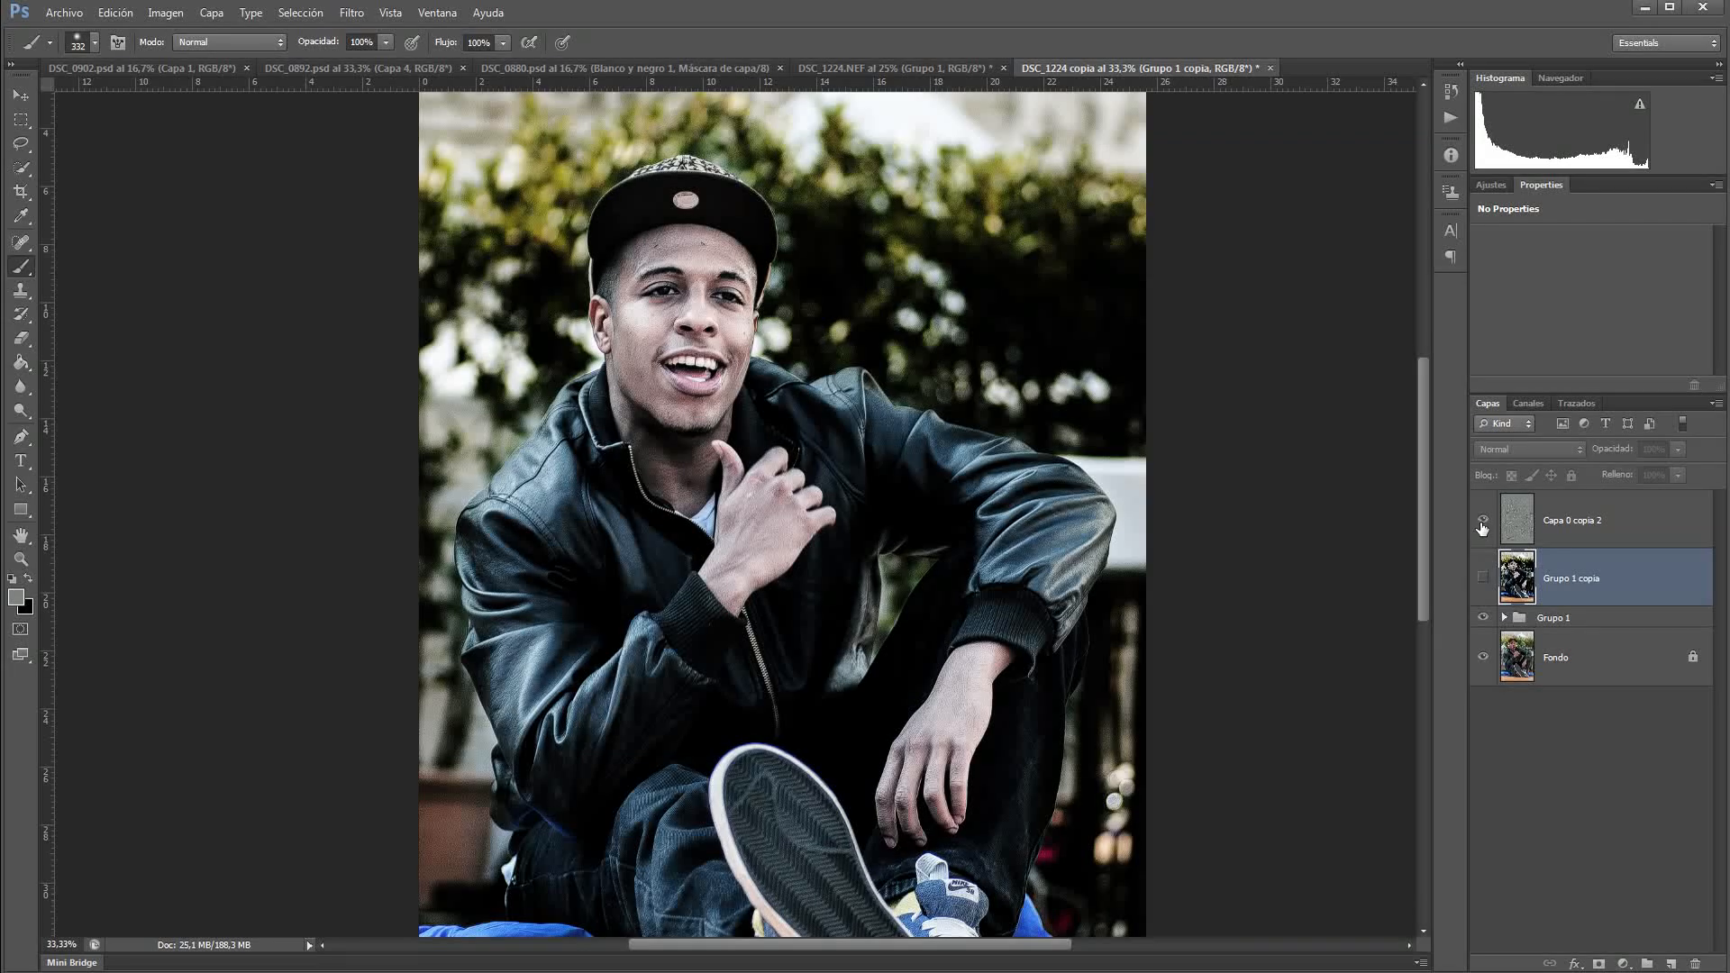
pyautogui.click(1483, 576)
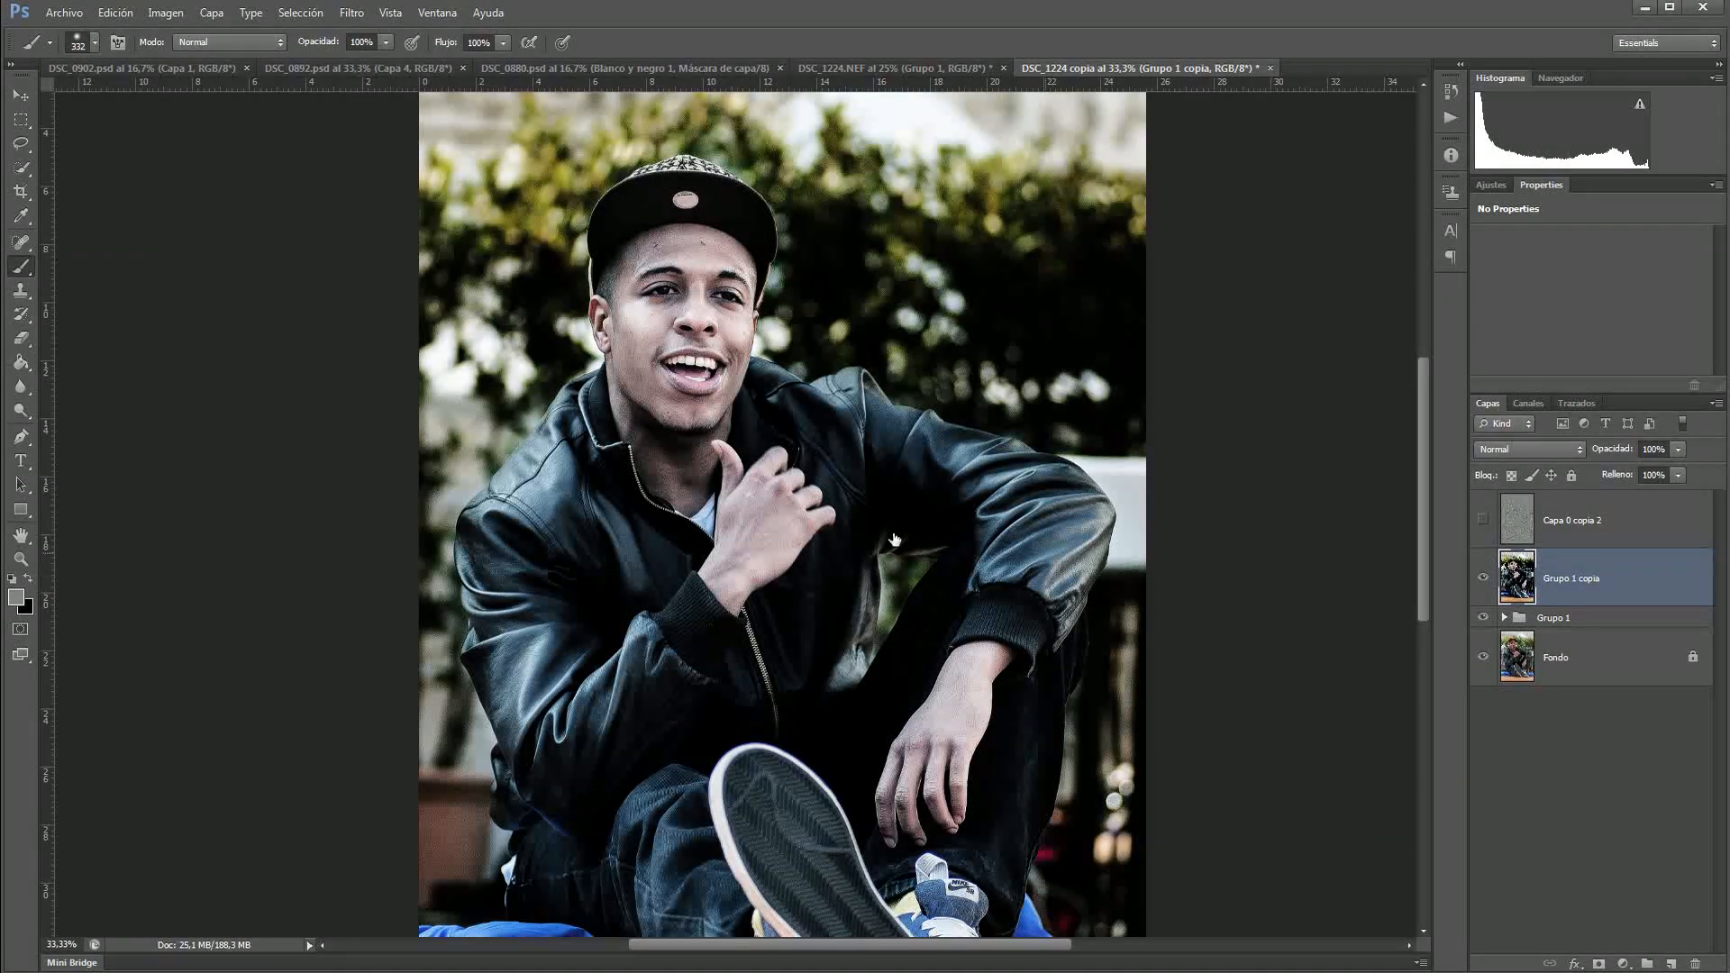
# Step: Hide Grupo 1 and toggle Grupo 1 copia to compare the finished portrait with the original Fondo
pyautogui.hotkey('ctrl', '-')
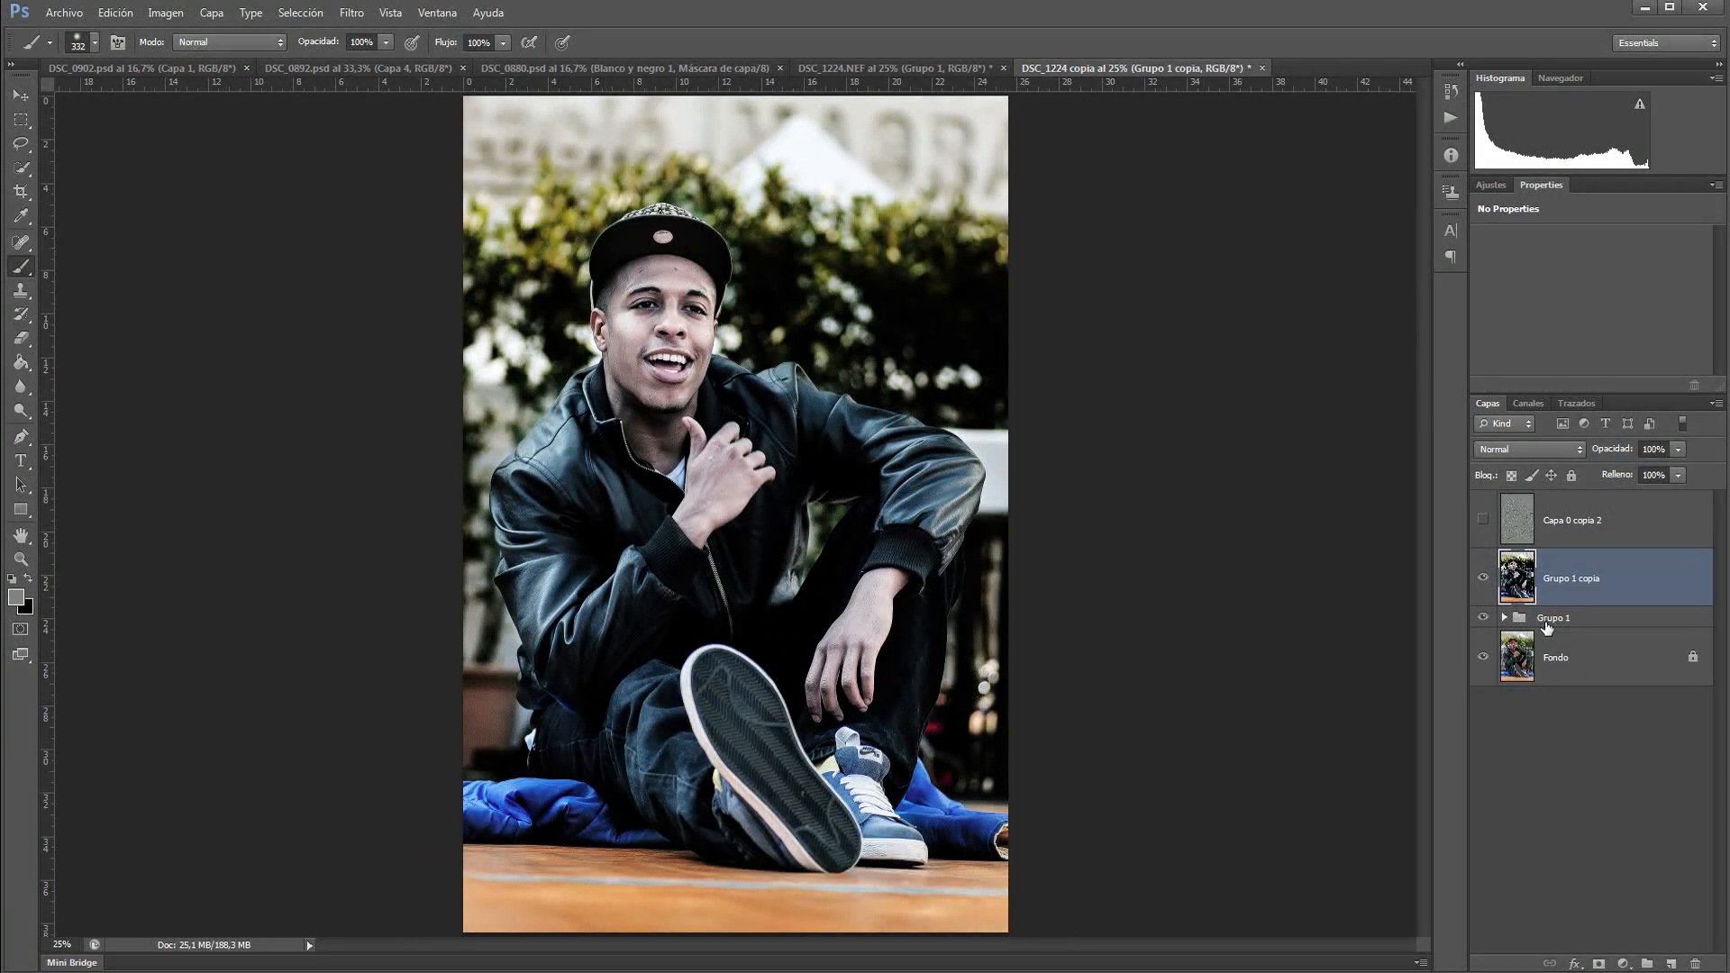
pyautogui.click(1483, 617)
pyautogui.click(1484, 580)
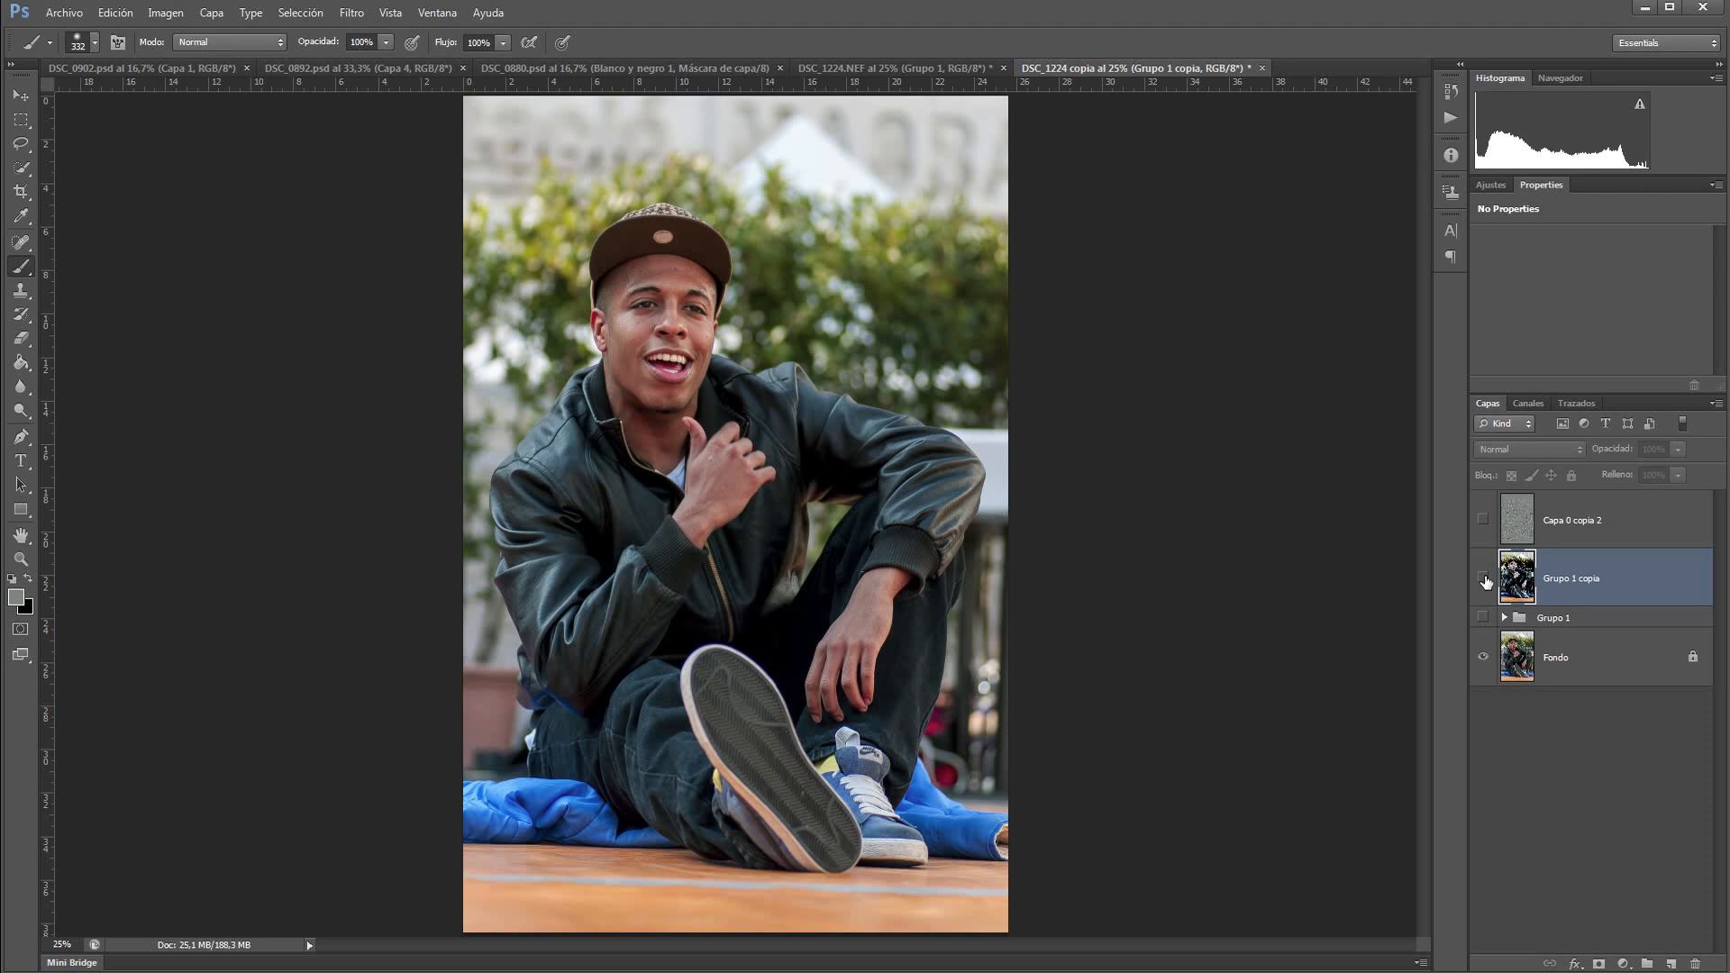
pyautogui.click(1483, 578)
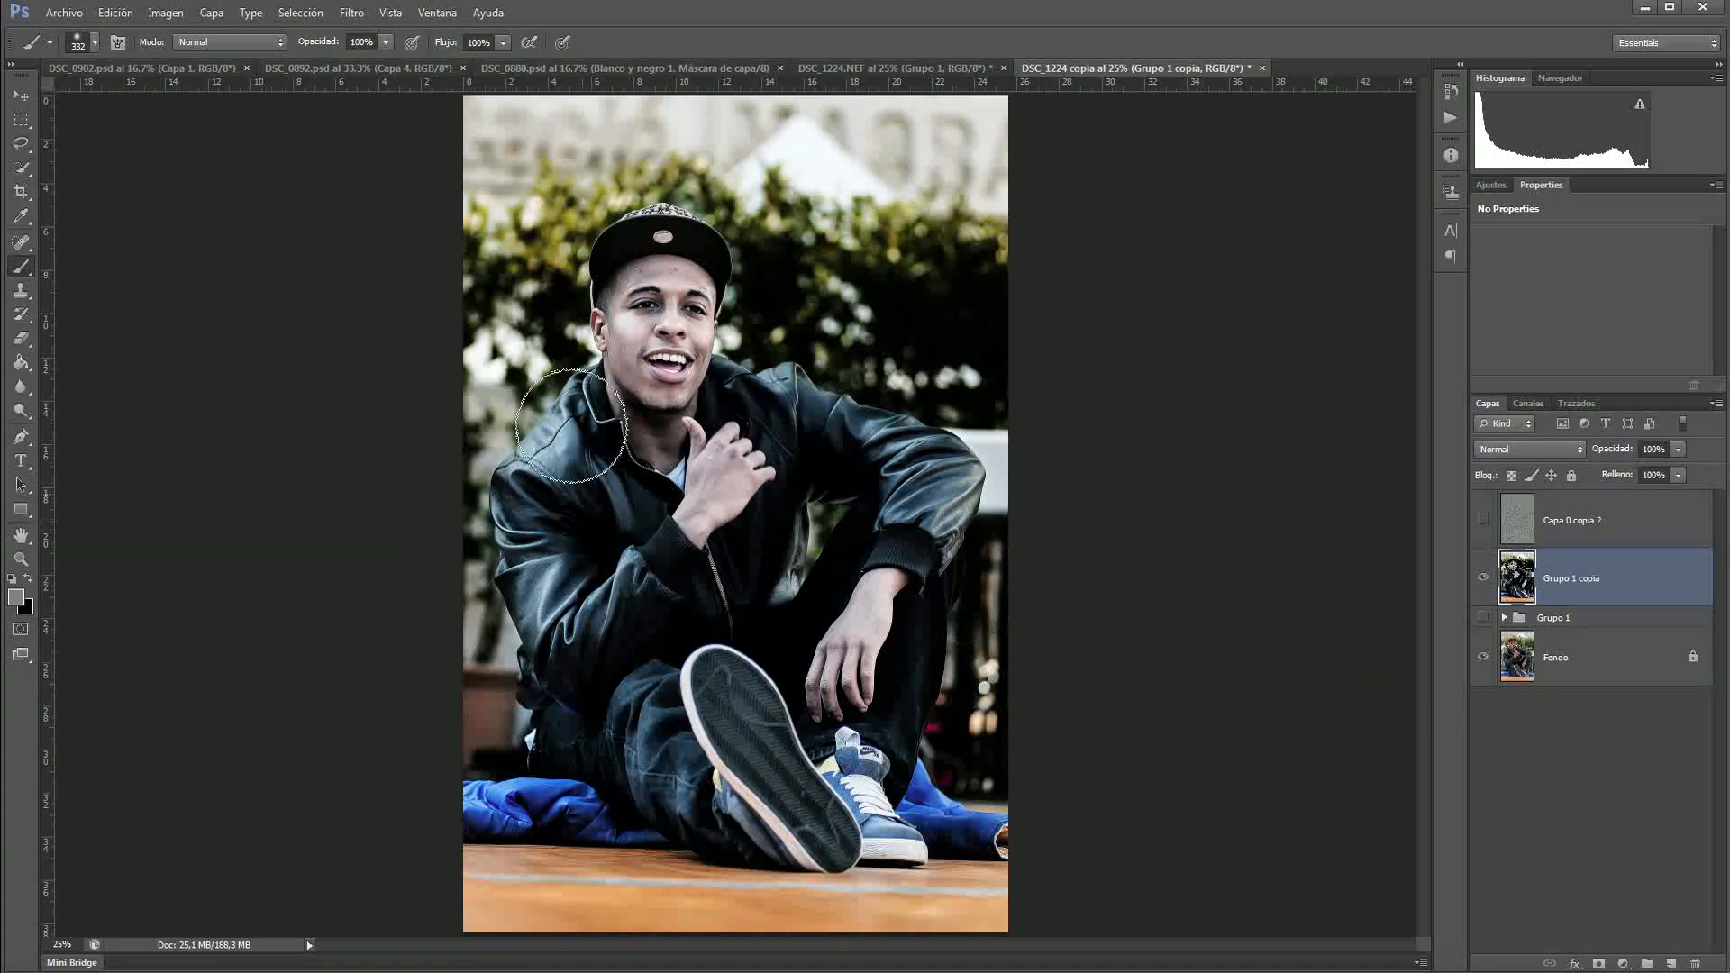
pyautogui.click(1483, 578)
pyautogui.click(1483, 581)
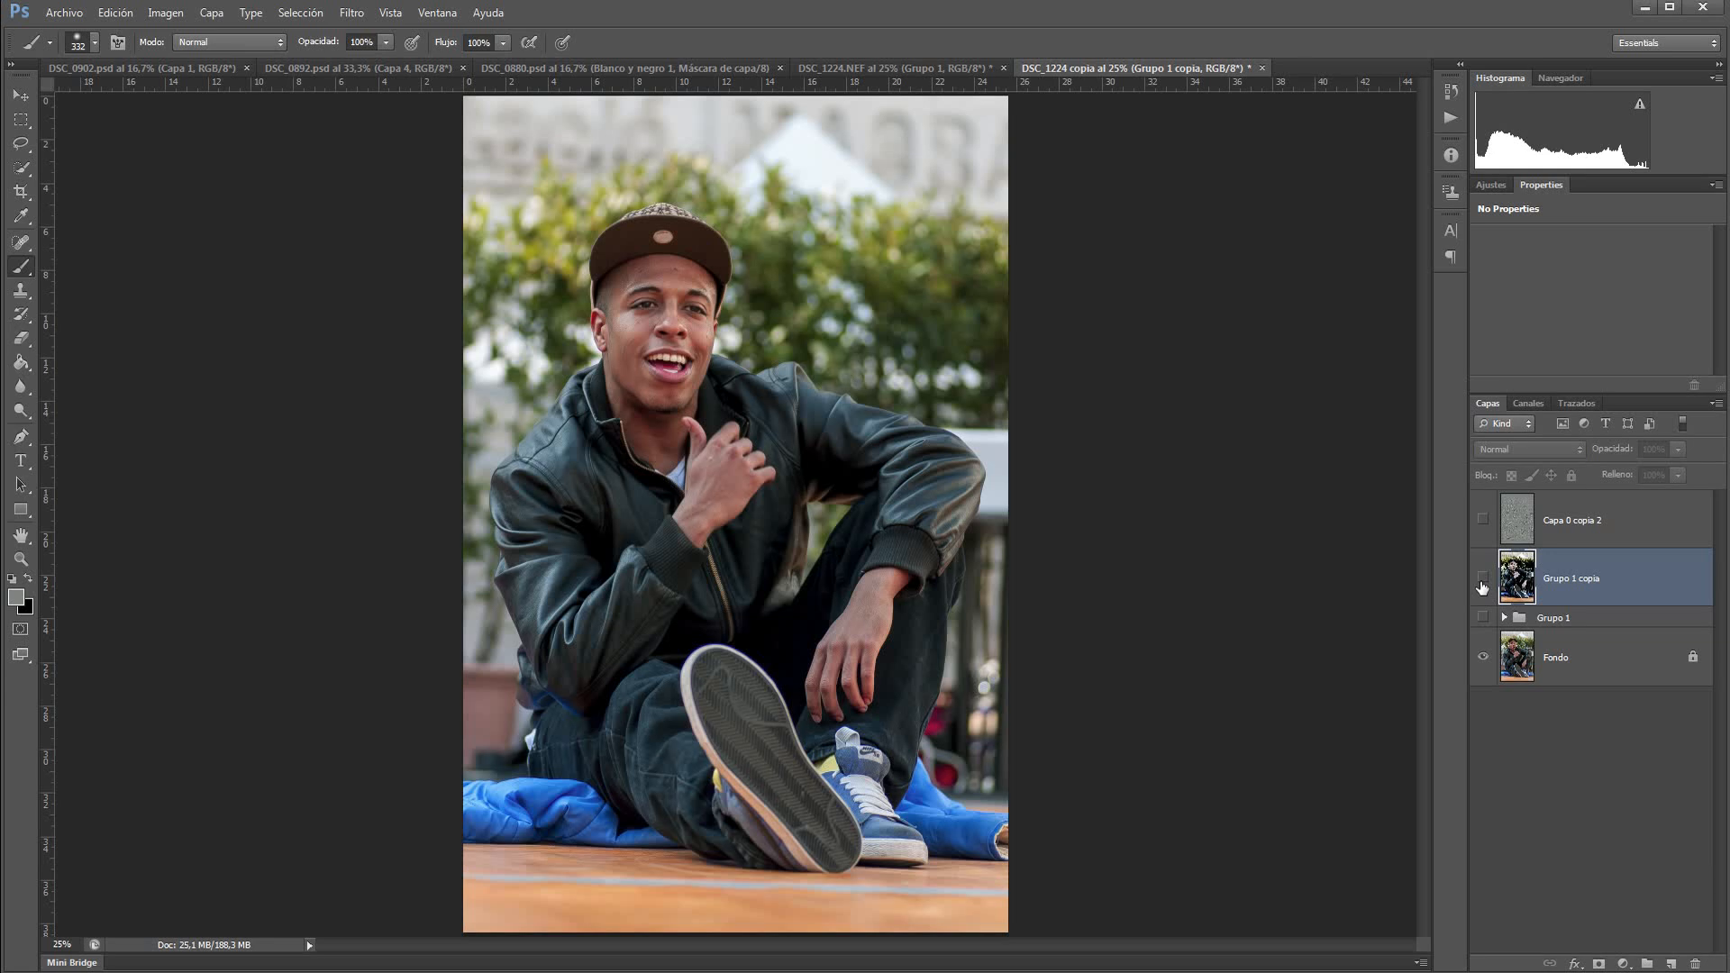
pyautogui.click(1482, 577)
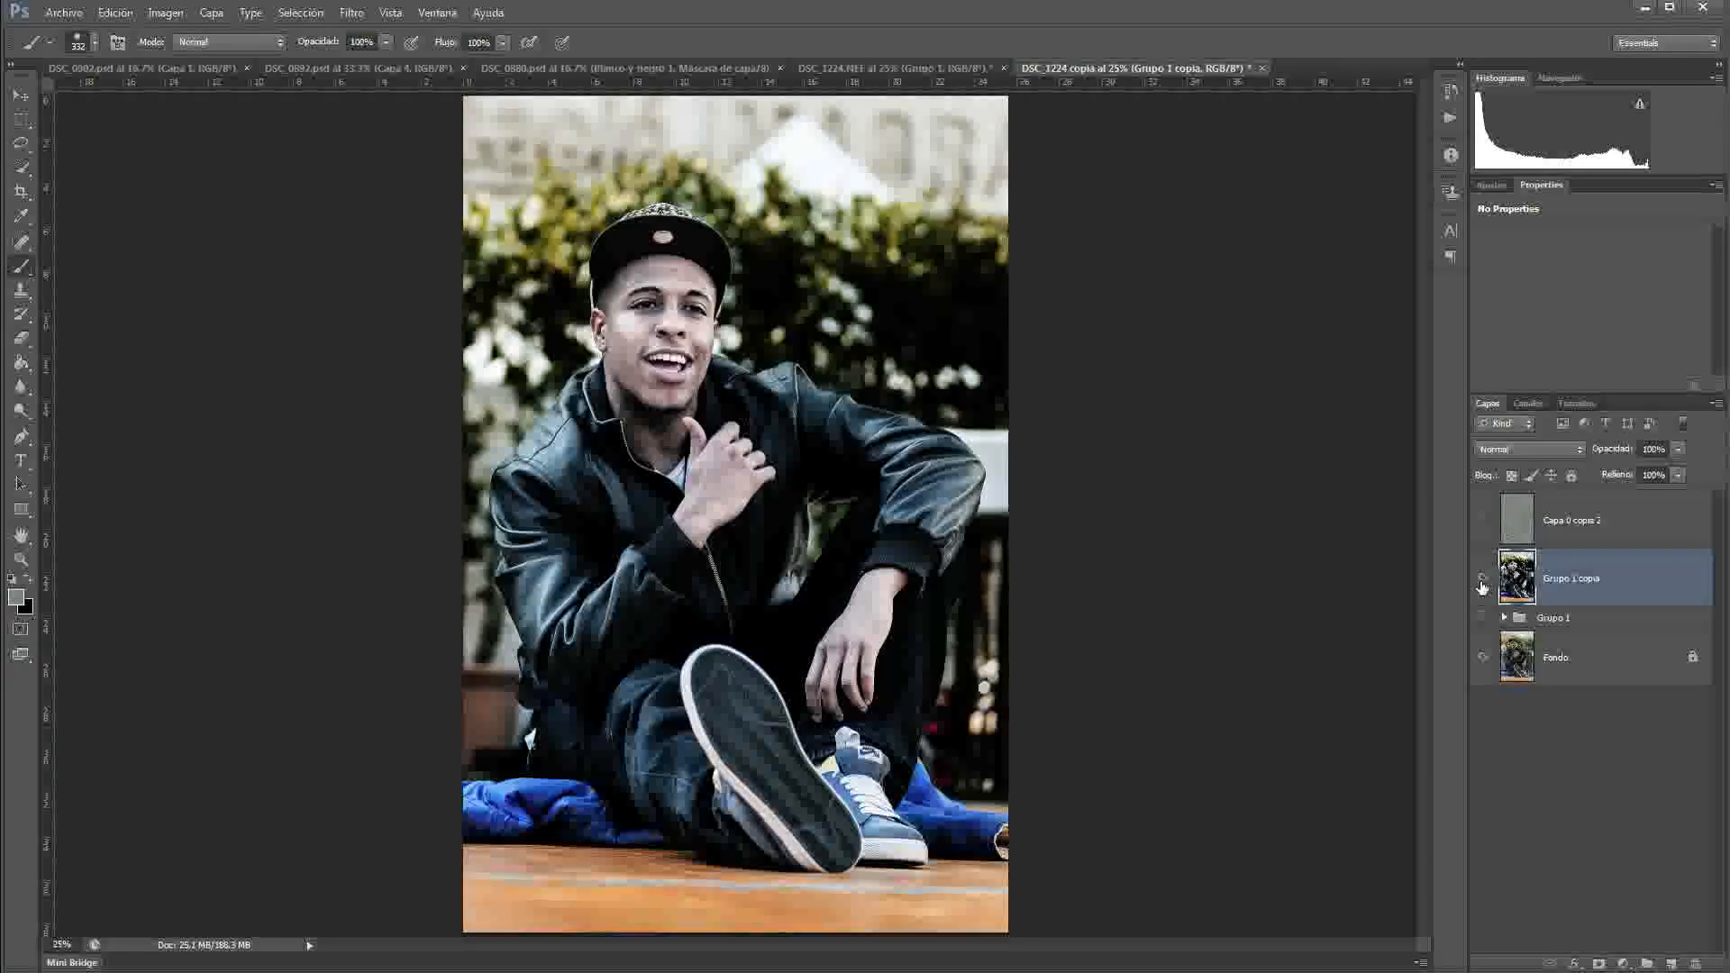
# Step: In DSC_0902.psd, show the Fondo layer and compare the original market photo with its edited version
pyautogui.click(180, 72)
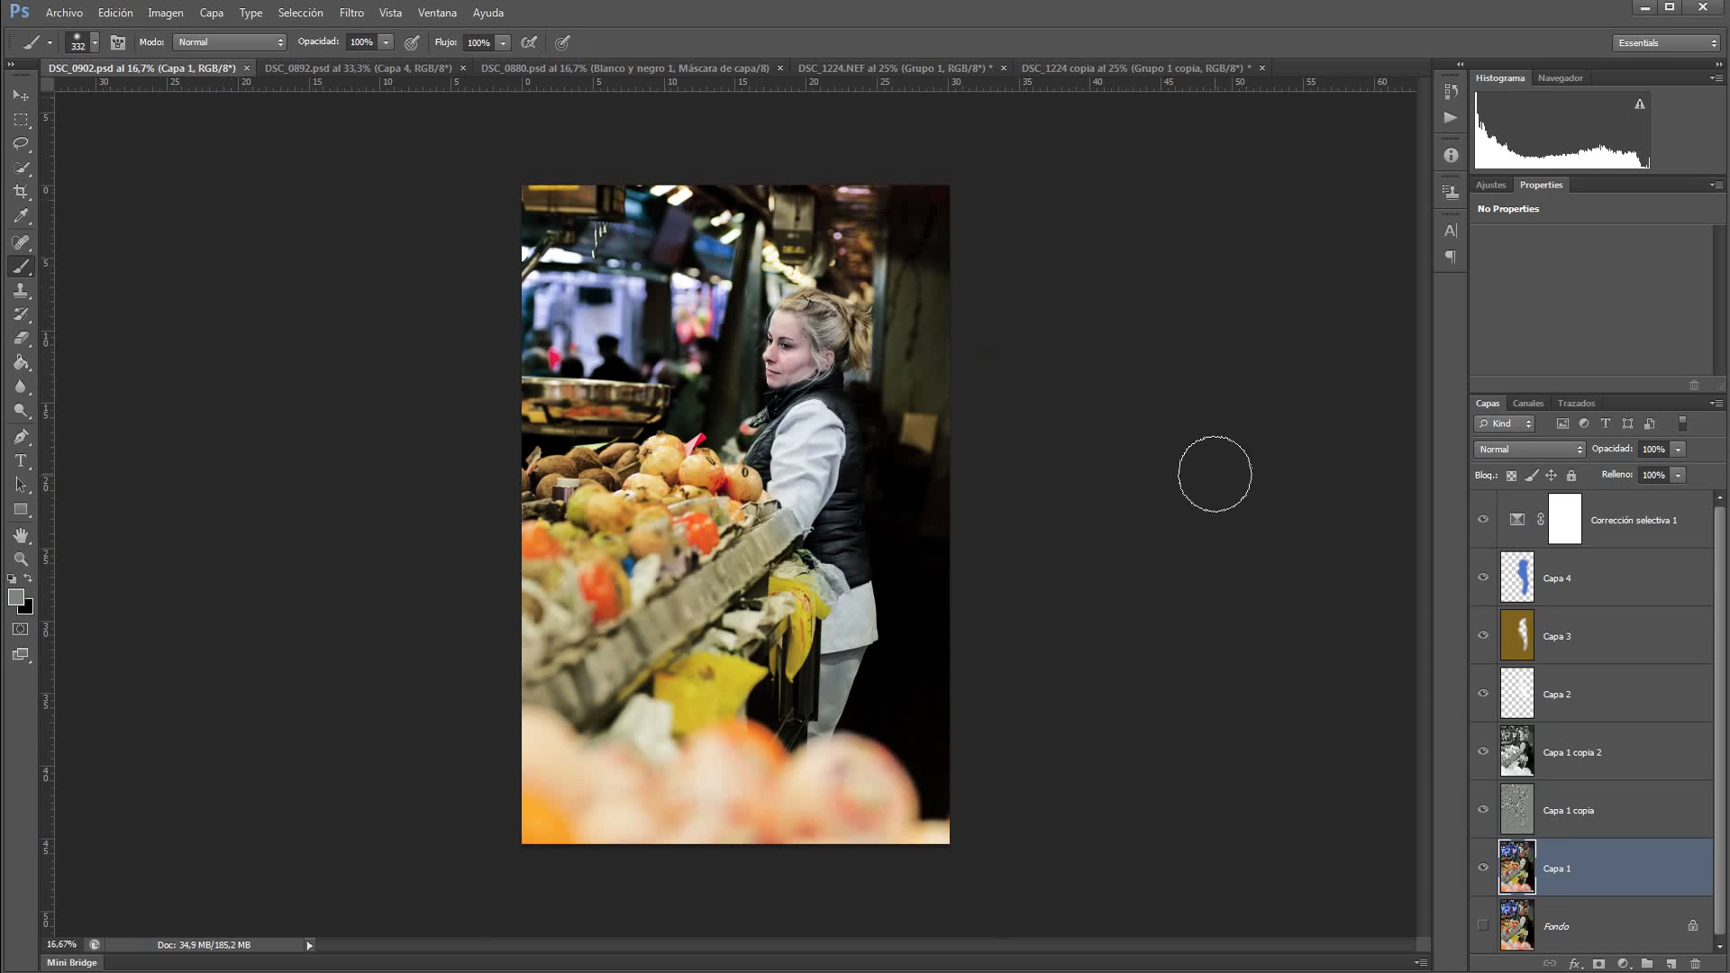
pyautogui.click(1483, 928)
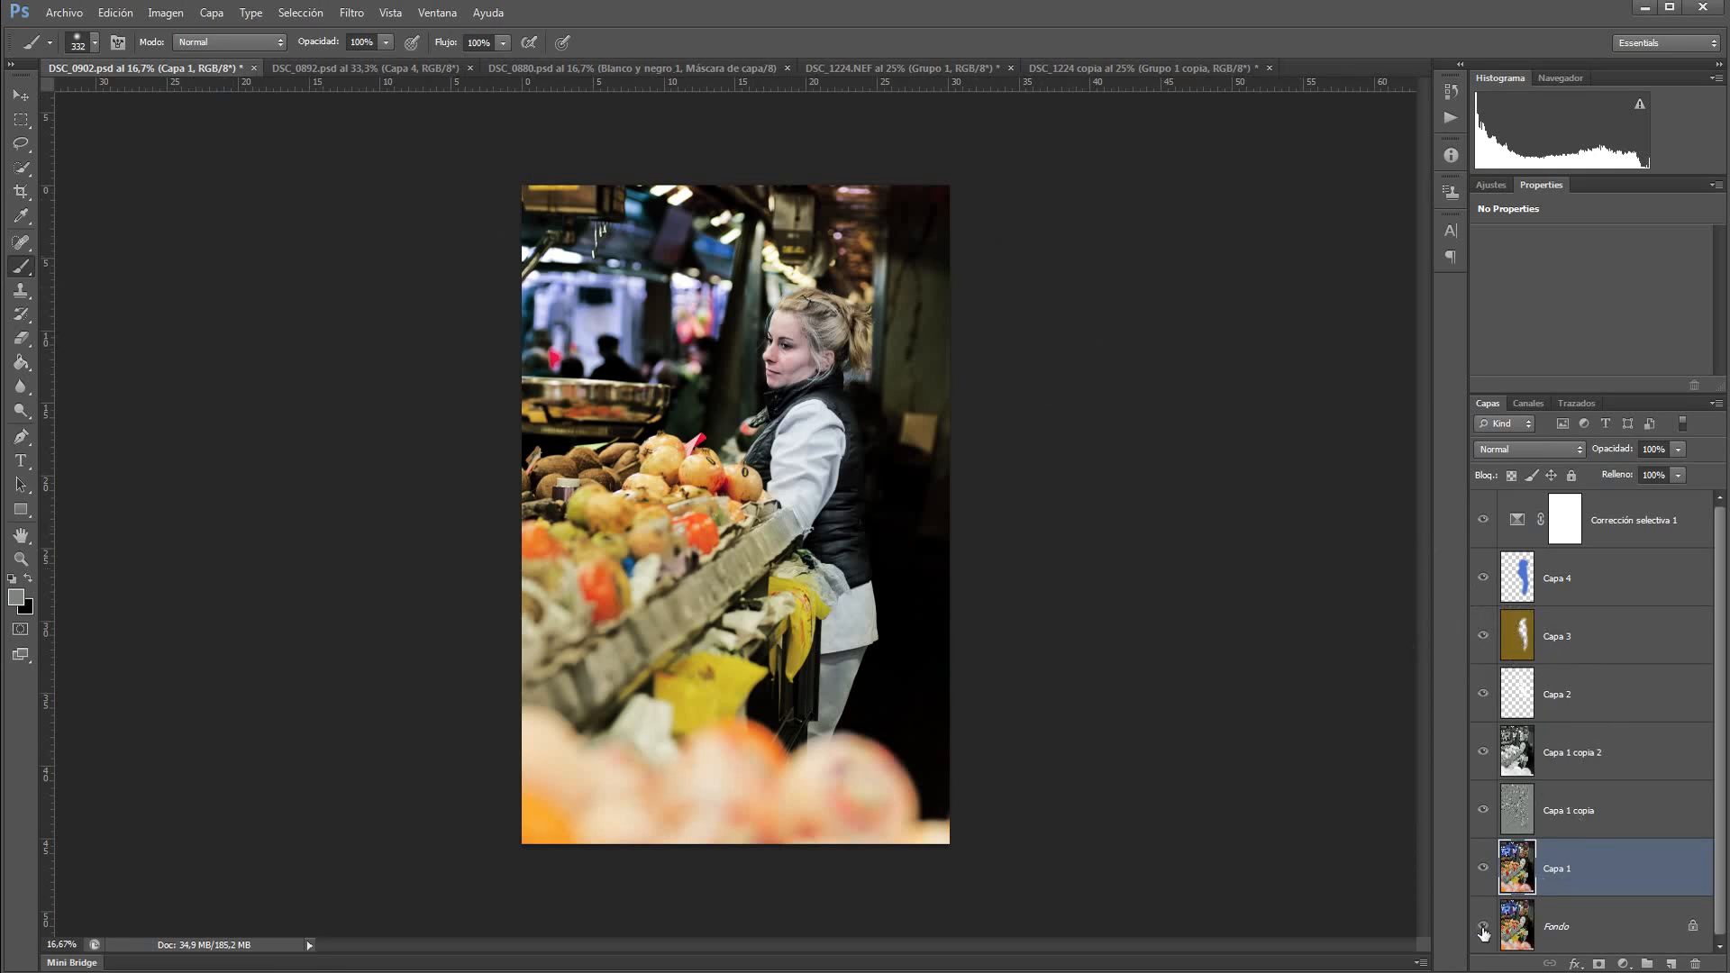
pyautogui.keyDown('alt'); pyautogui.click(1483, 928); pyautogui.keyUp('alt')
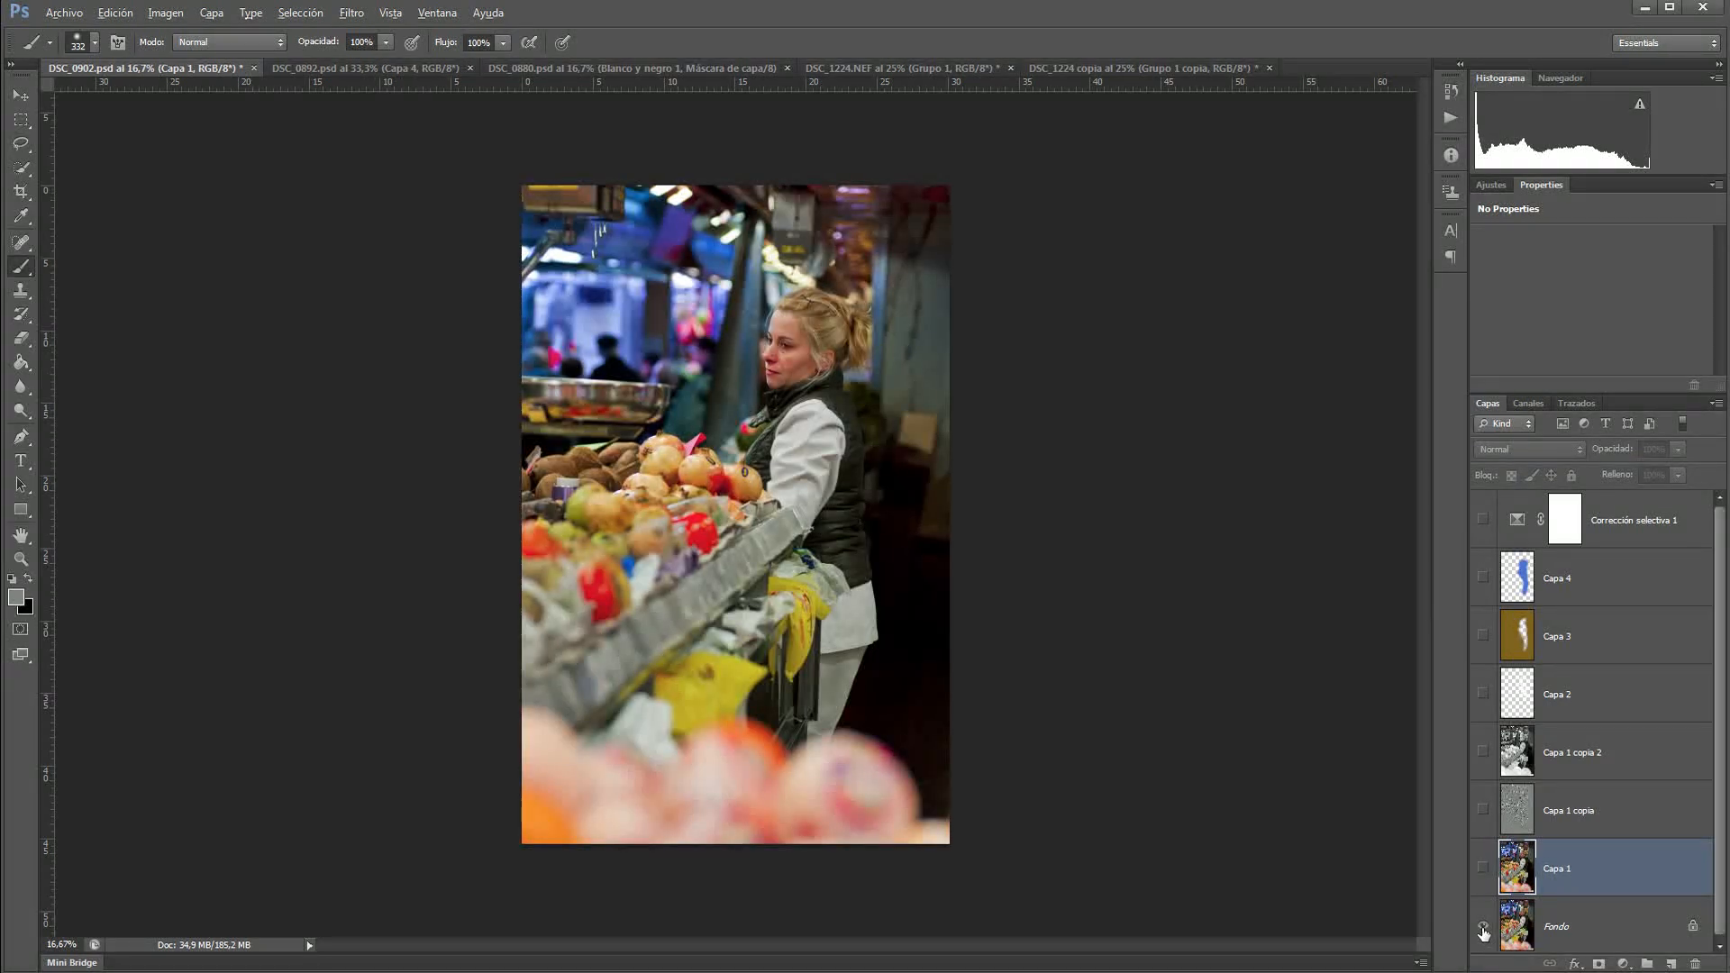
pyautogui.keyDown('alt'); pyautogui.click(1484, 928); pyautogui.keyUp('alt')
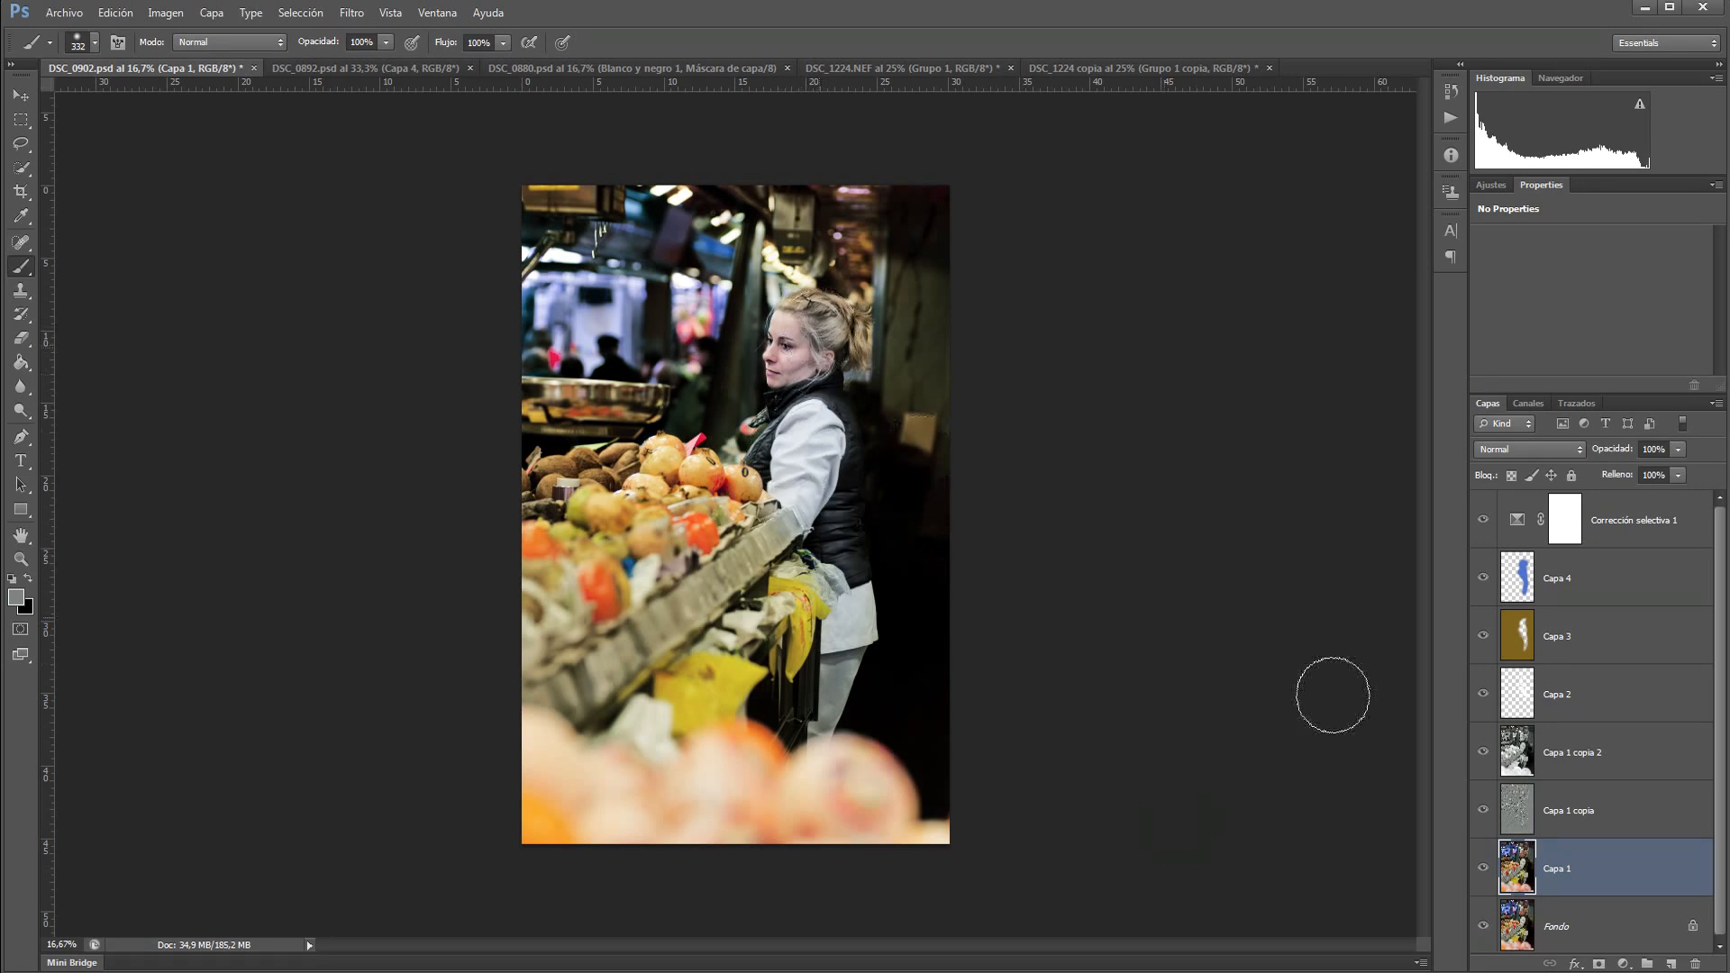
pyautogui.keyDown('alt'); pyautogui.click(1483, 929); pyautogui.keyUp('alt')
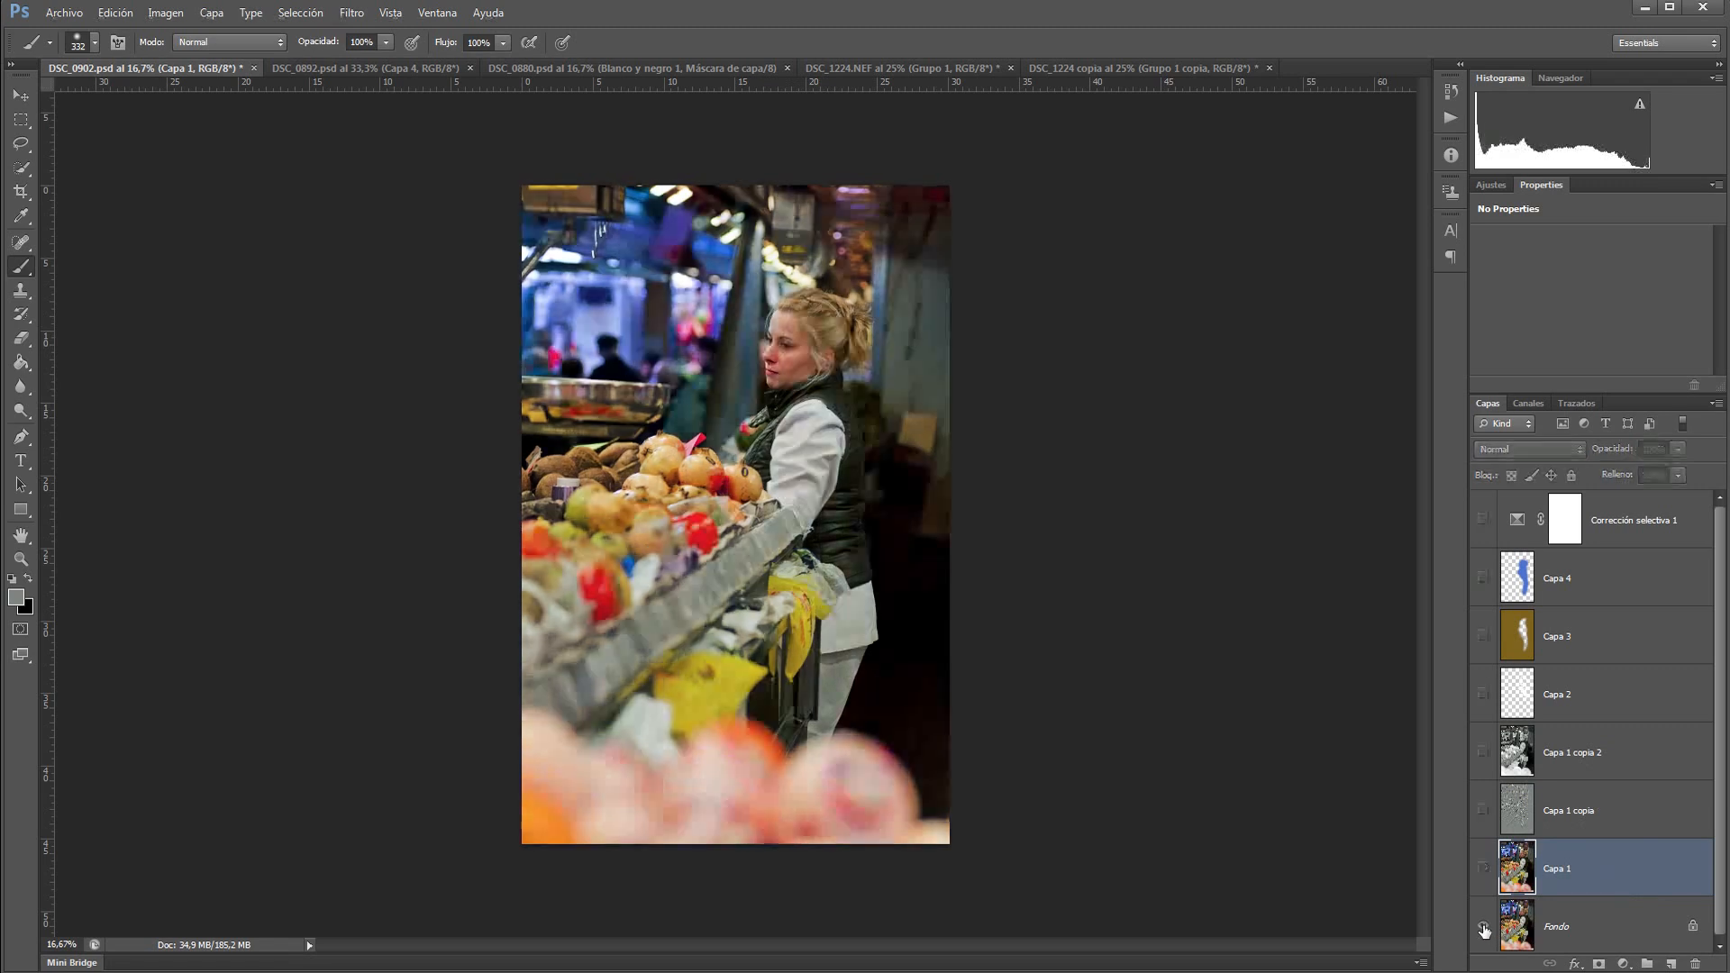
pyautogui.keyDown('alt'); pyautogui.click(1483, 928); pyautogui.keyUp('alt')
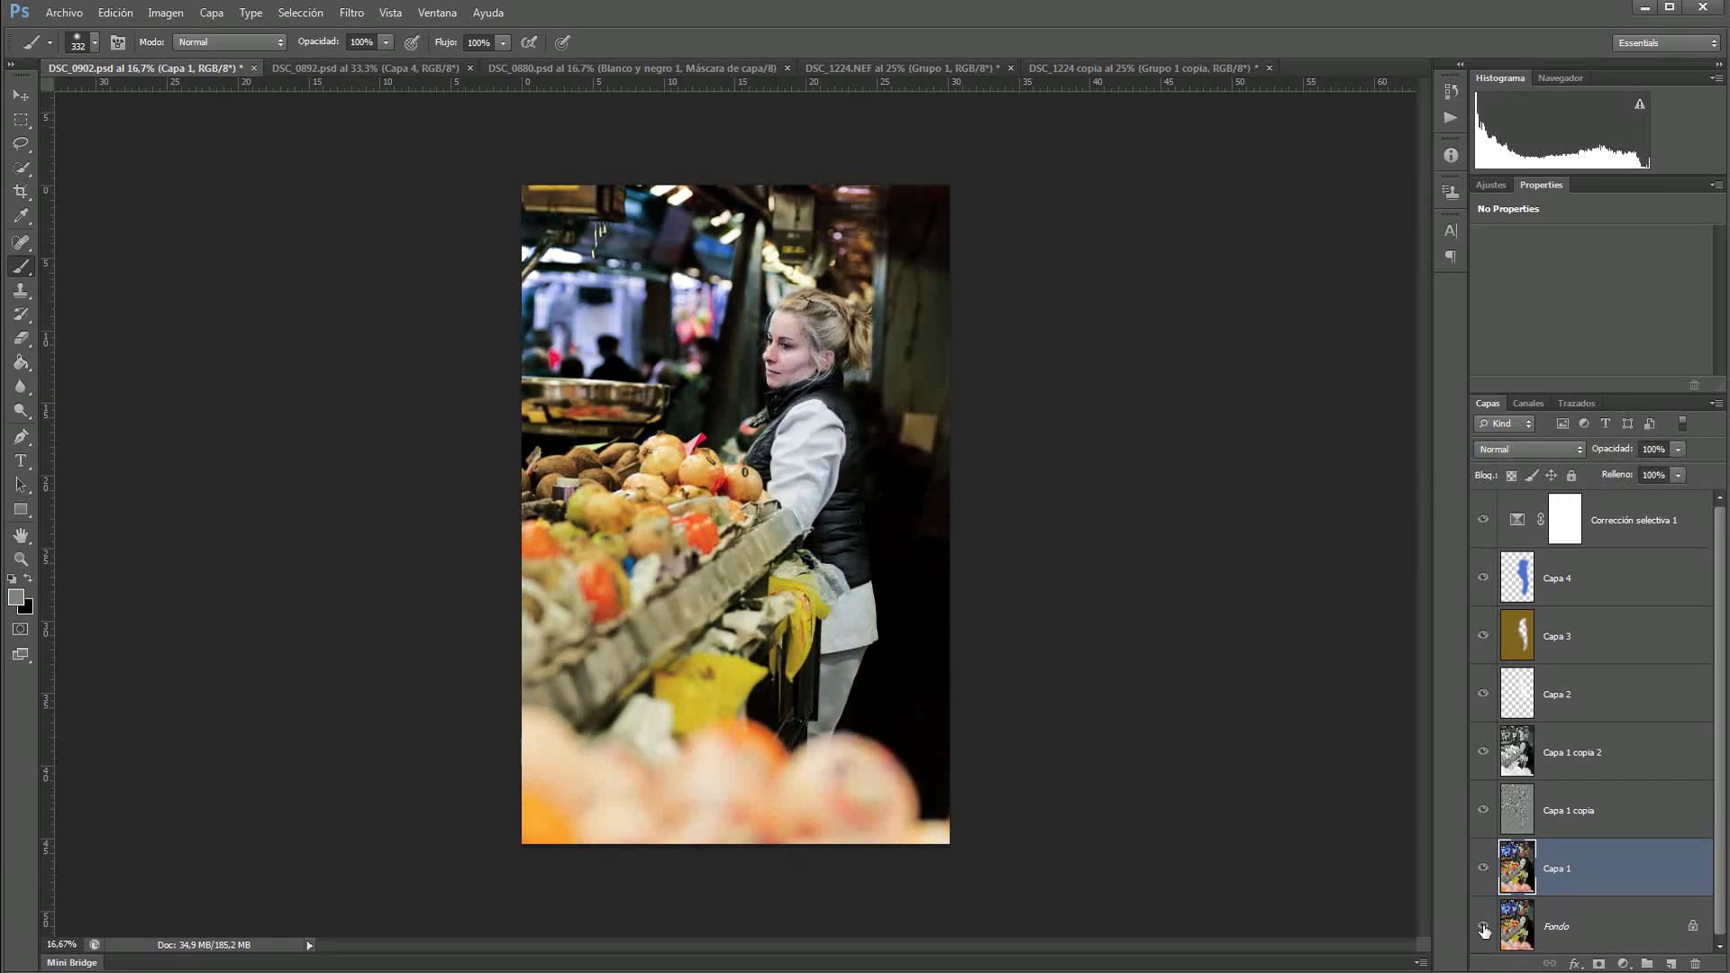
# Step: In DSC_0892.psd, isolate and restore the Fondo layer to compare the original vegetable-stall photo with the edit
pyautogui.click(388, 68)
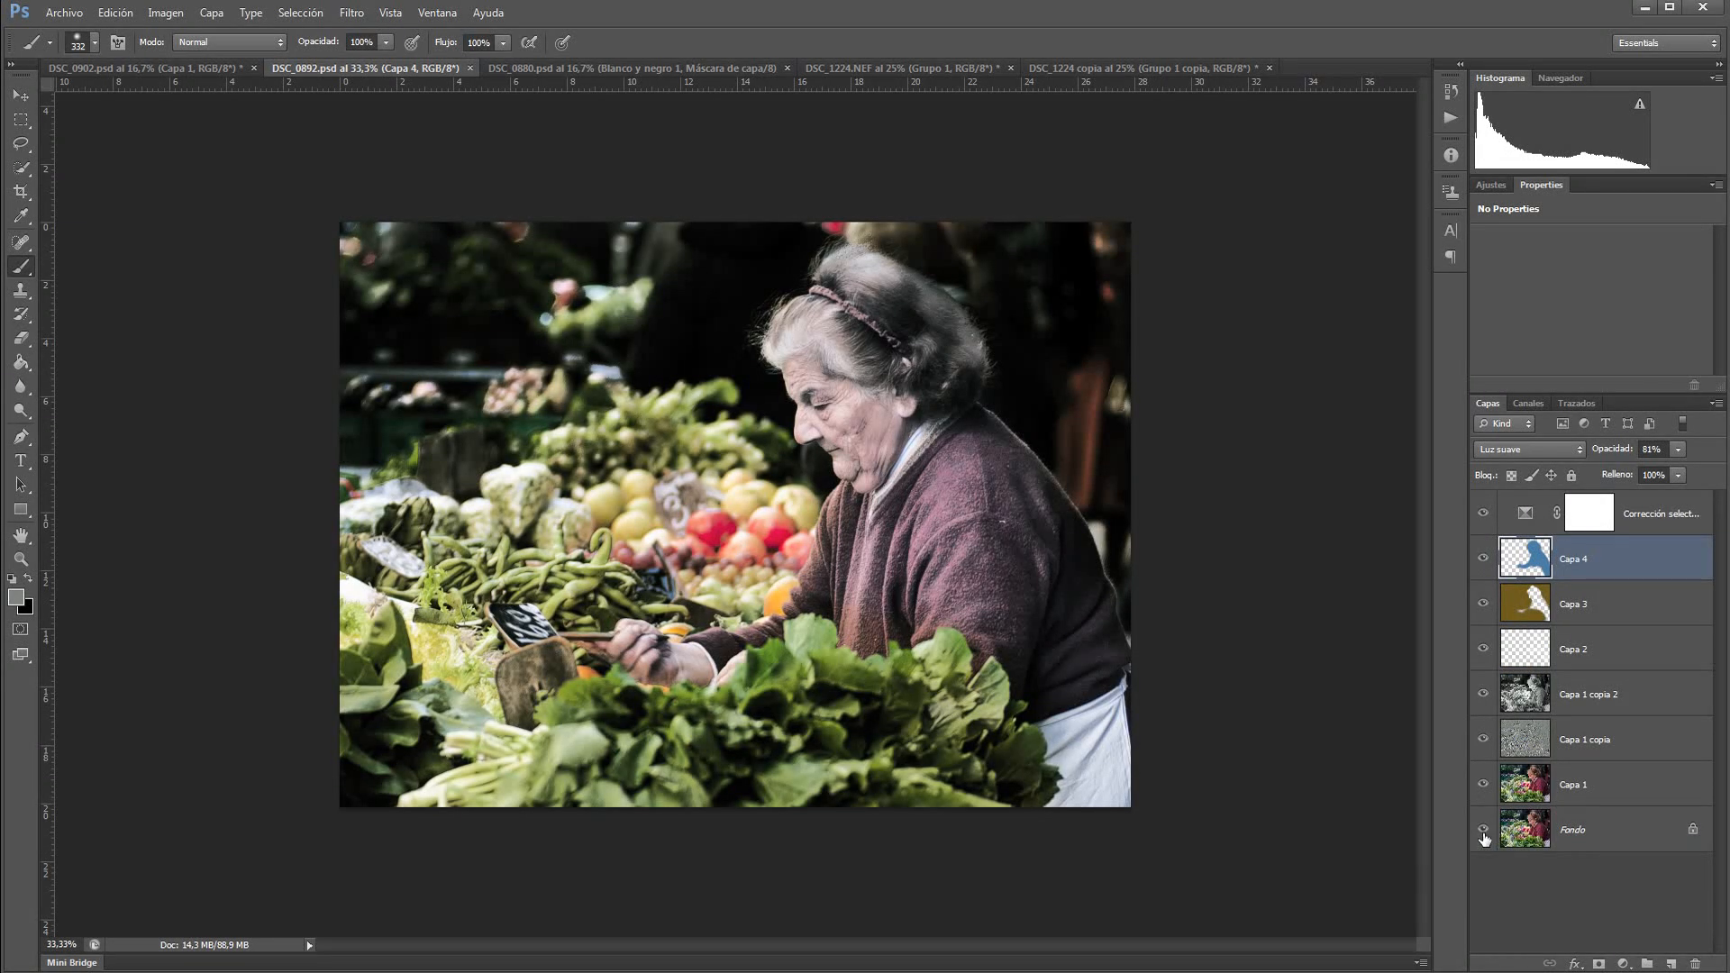
pyautogui.keyDown('alt'); pyautogui.click(1483, 838); pyautogui.keyUp('alt')
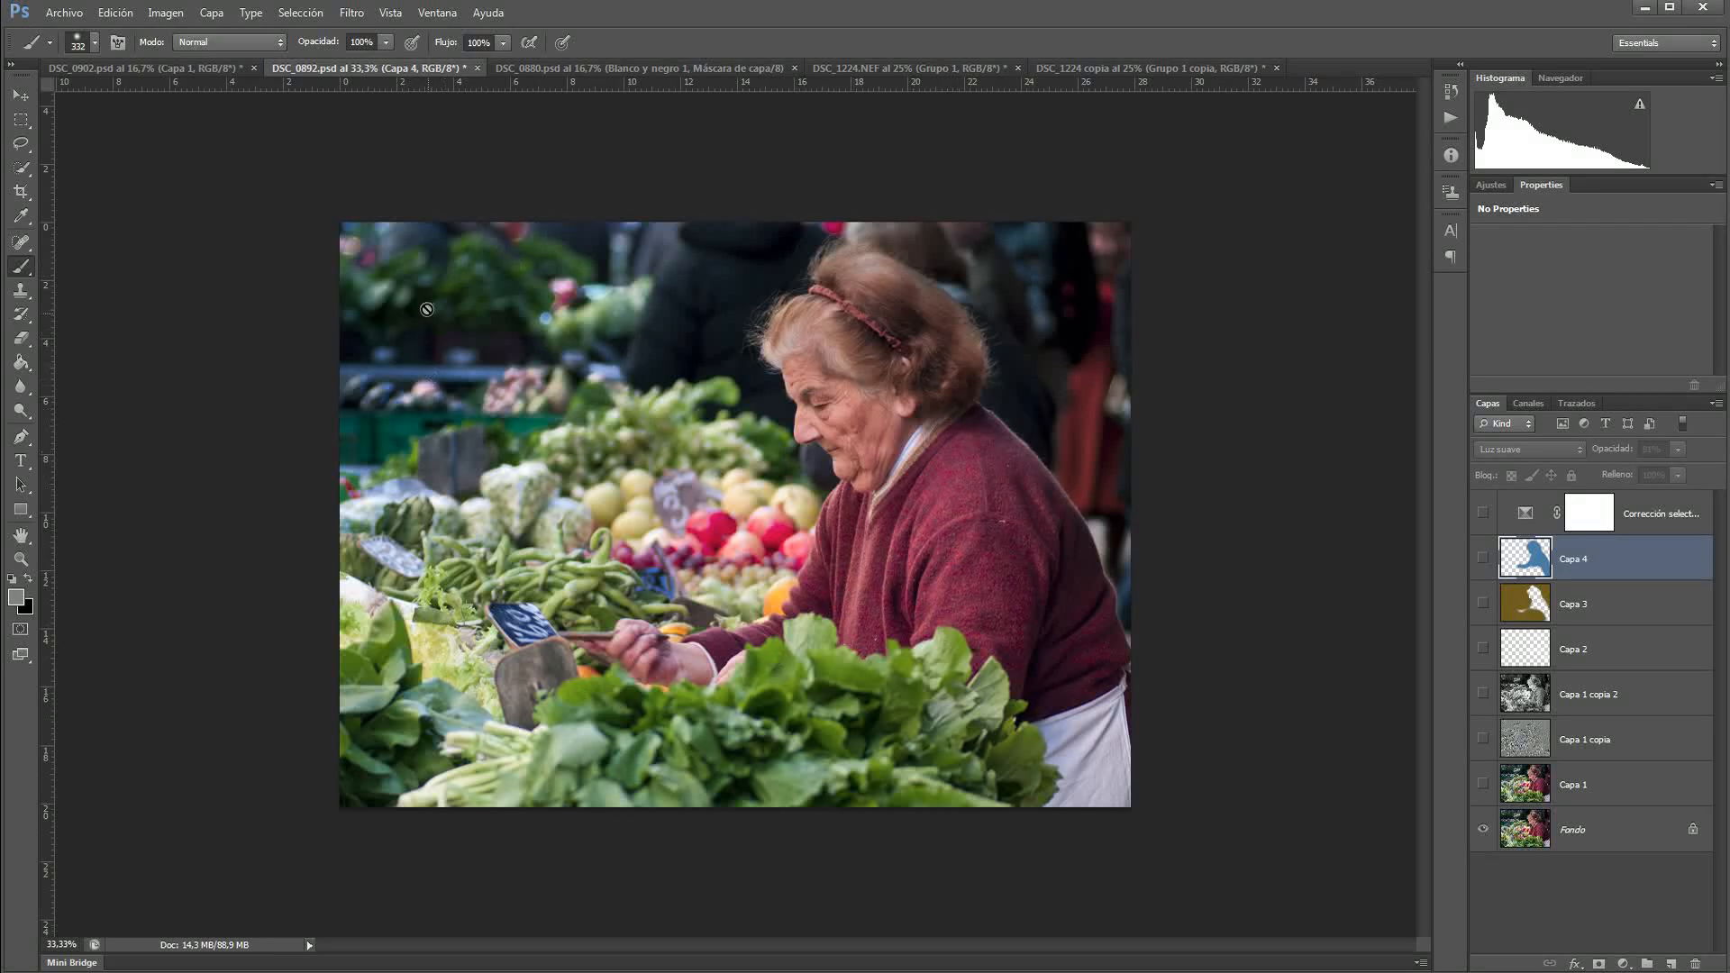
pyautogui.keyDown('alt'); pyautogui.click(1482, 829); pyautogui.keyUp('alt')
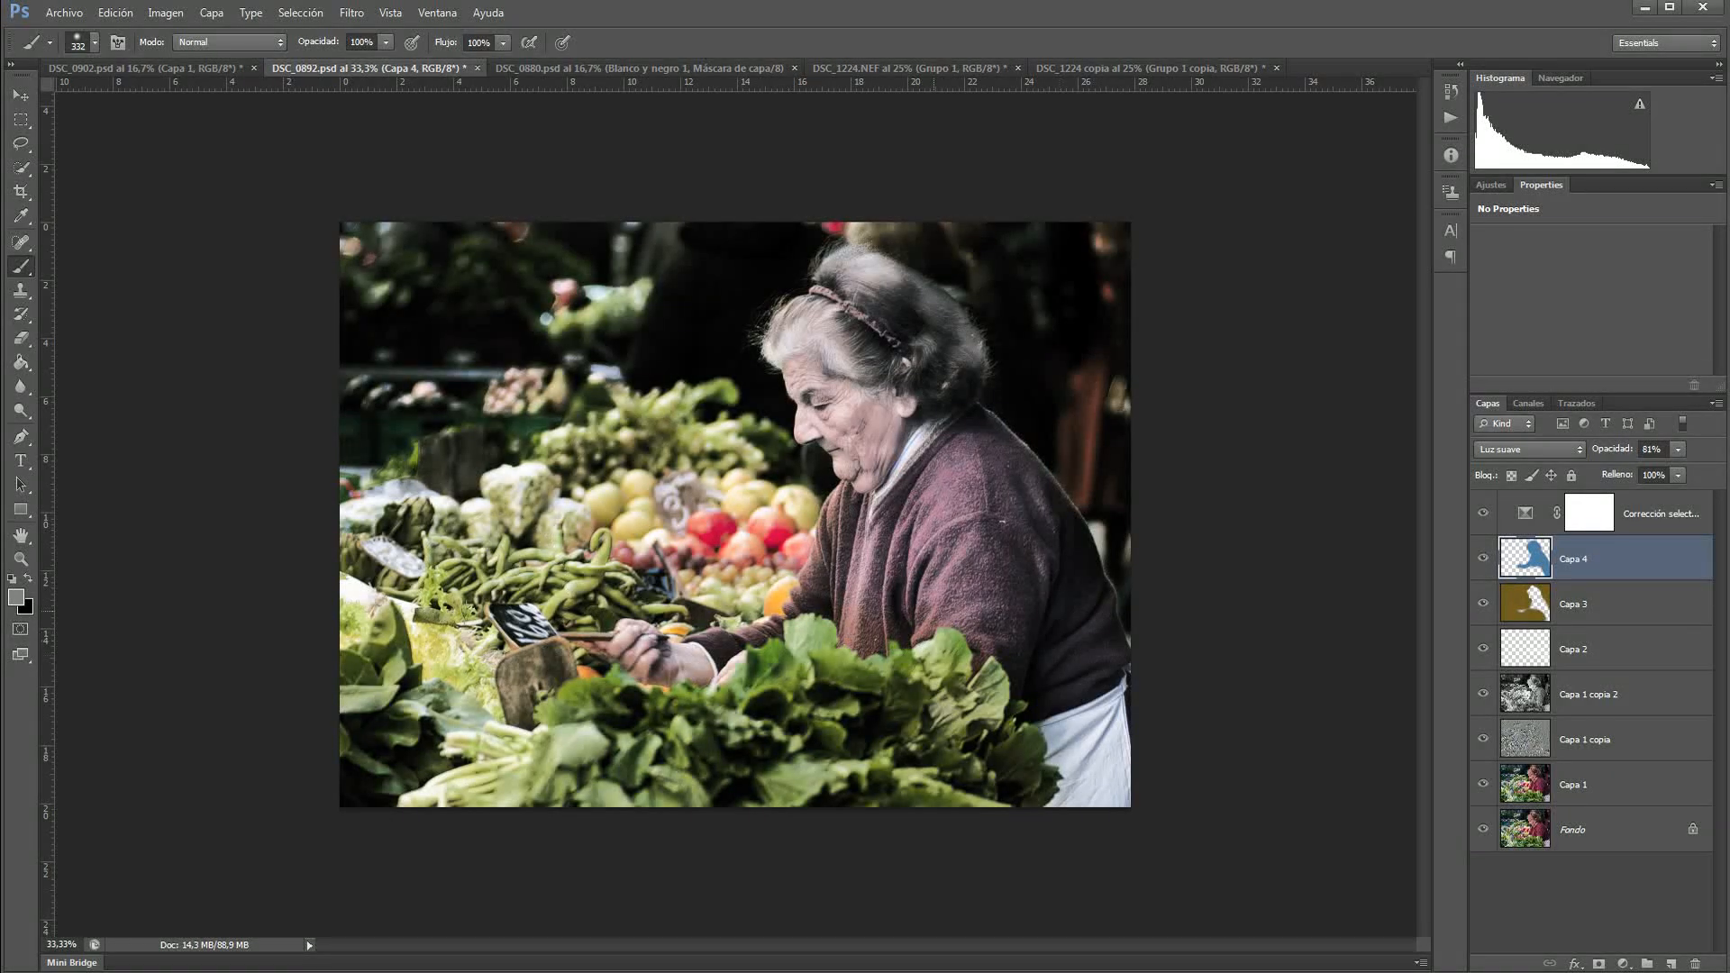
pyautogui.keyDown('alt'); pyautogui.click(1483, 830); pyautogui.keyUp('alt')
pyautogui.keyDown('alt'); pyautogui.click(1482, 830); pyautogui.keyUp('alt')
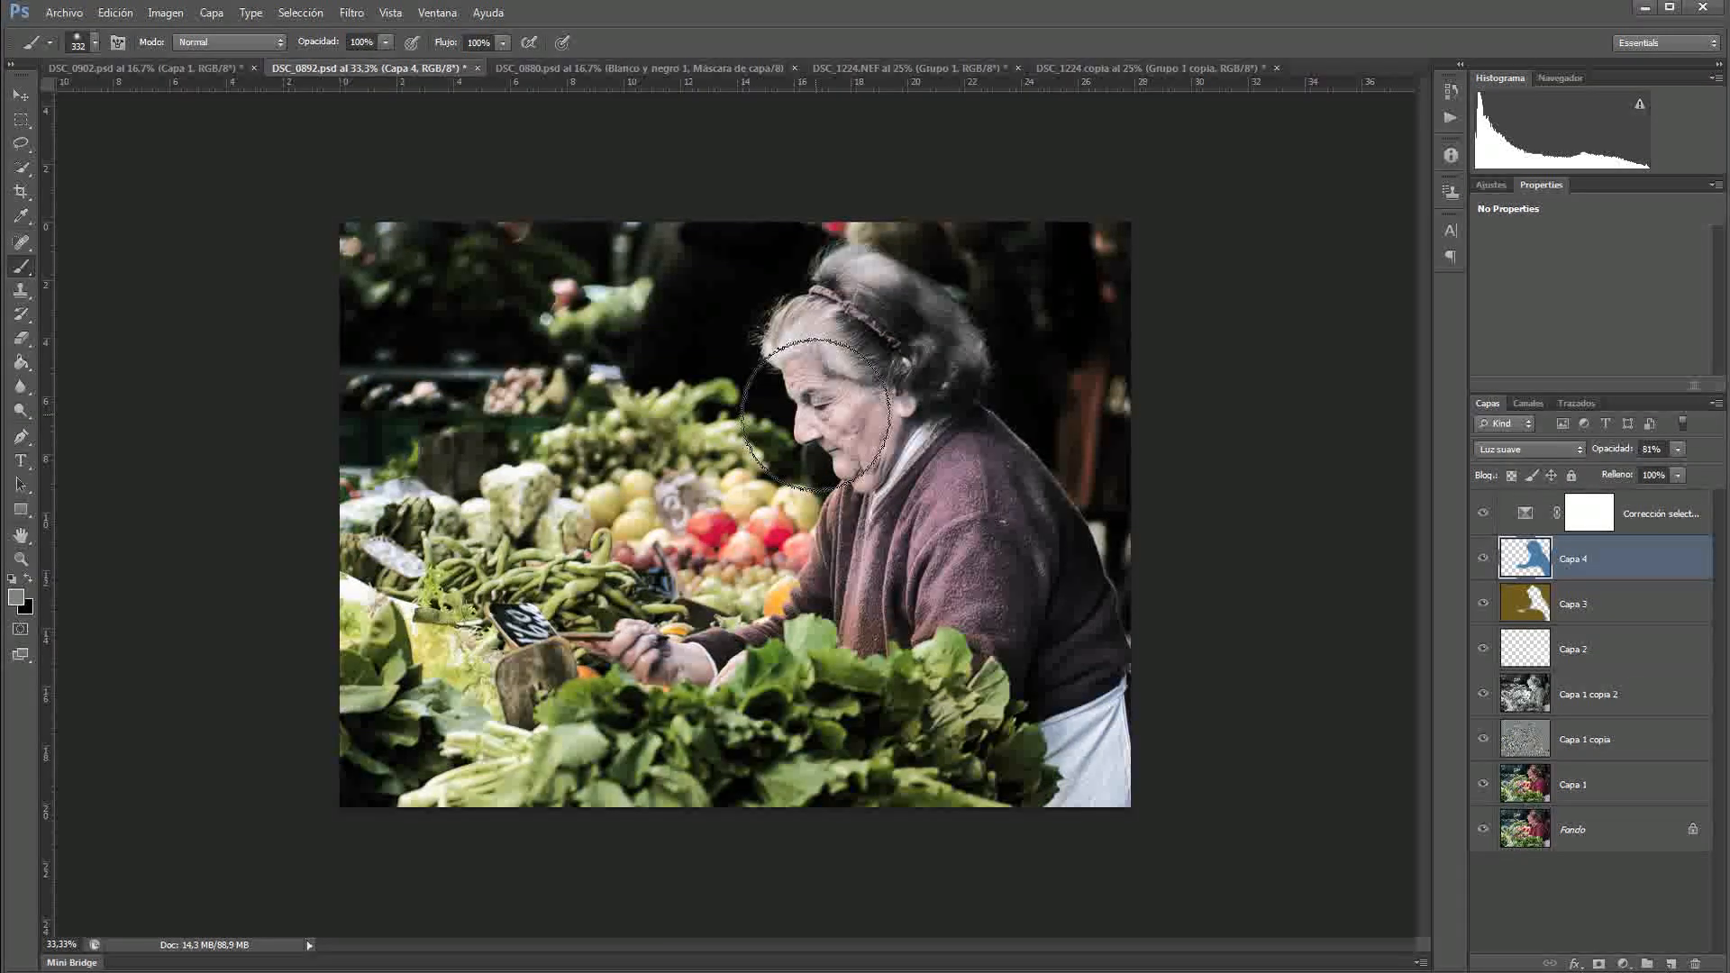
# Step: In DSC_0880.psd, check the effect of Niveles 1 and compare the original Fondo with the edited angel statue
pyautogui.click(598, 69)
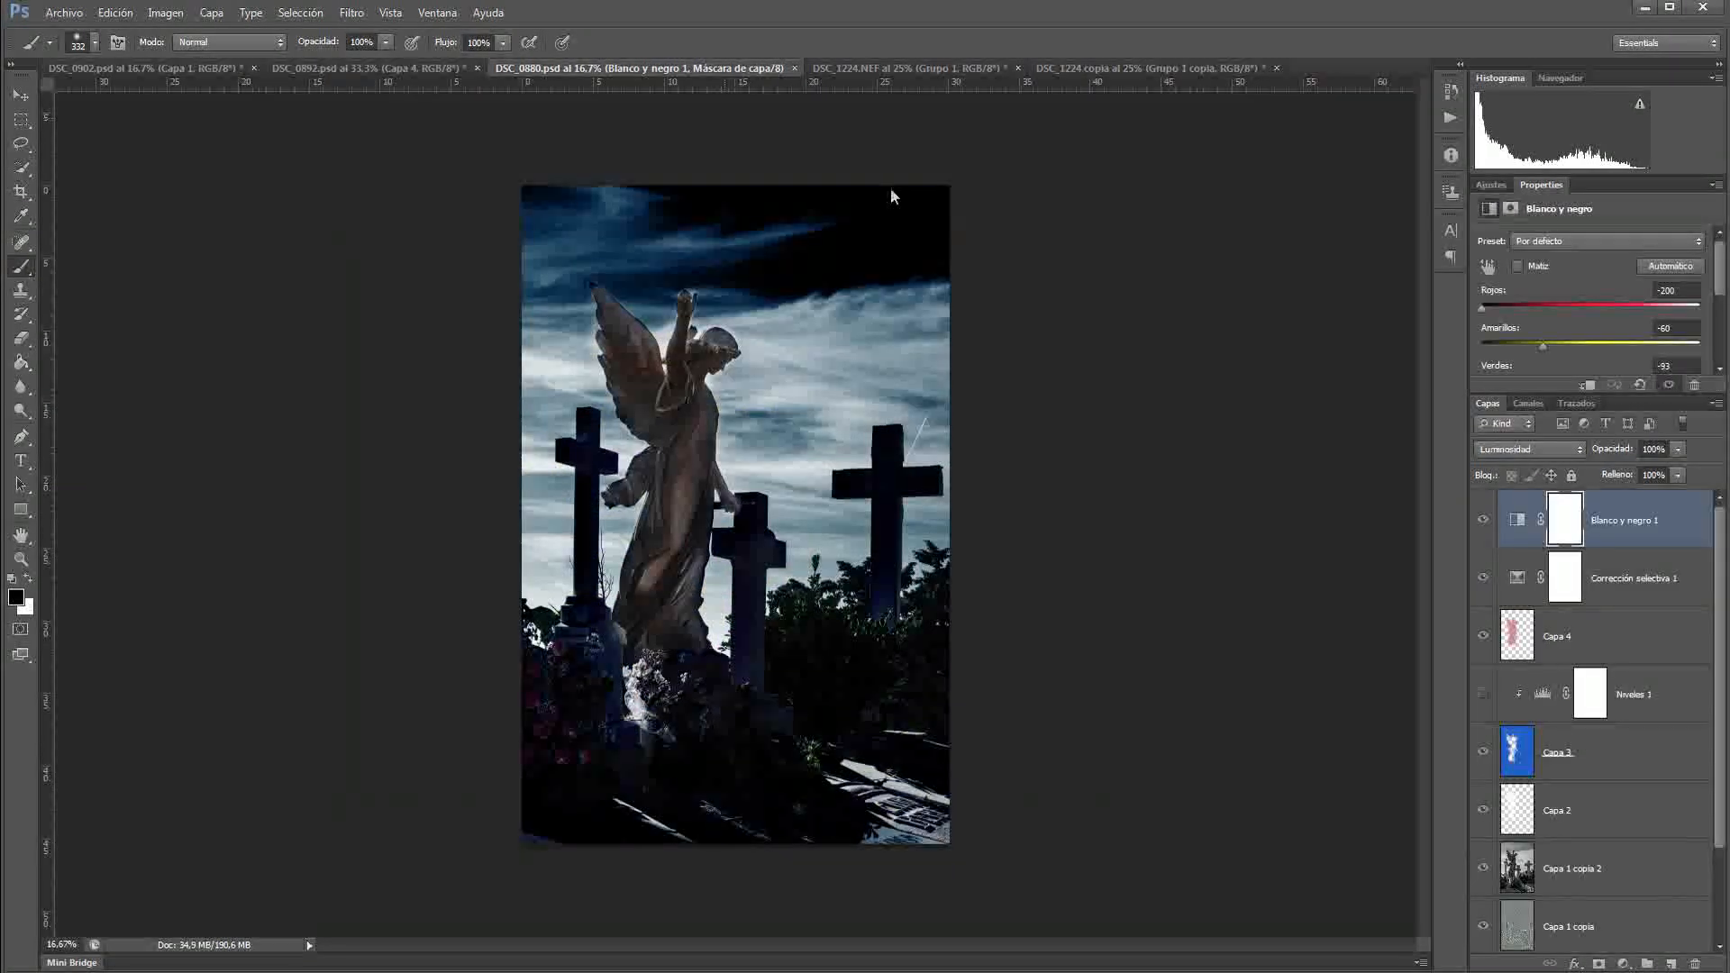
pyautogui.moveTo(1721, 826); pyautogui.dragTo(1720, 921)
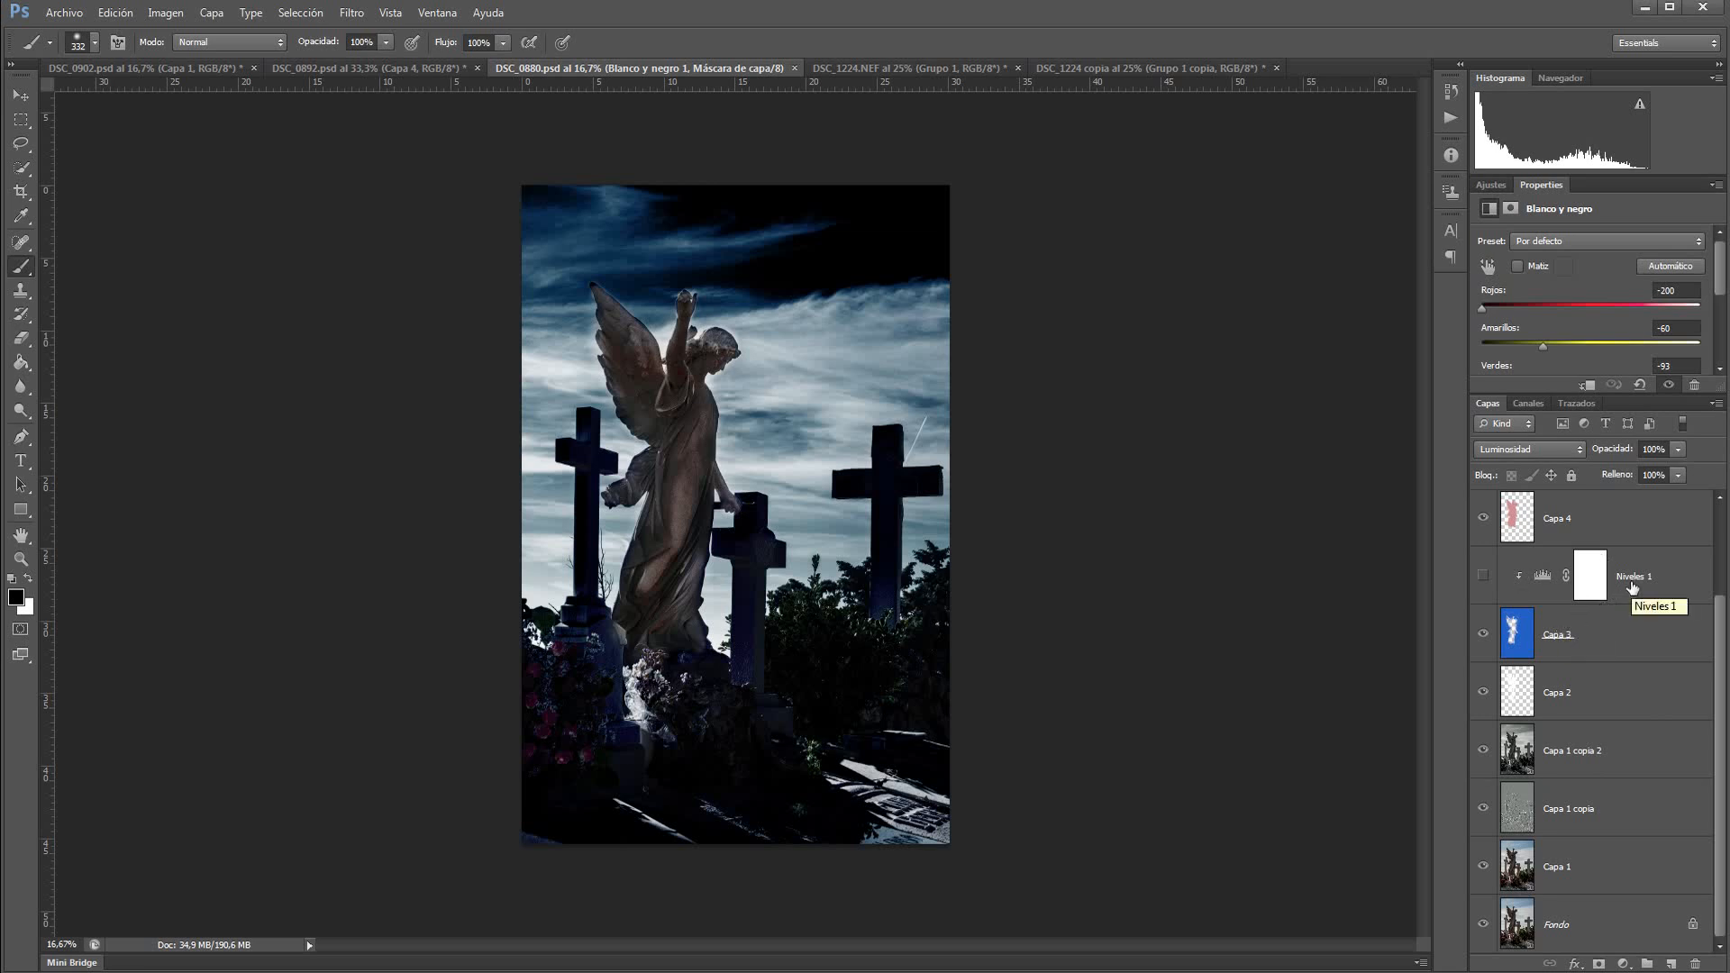
pyautogui.click(1483, 575)
pyautogui.click(1483, 576)
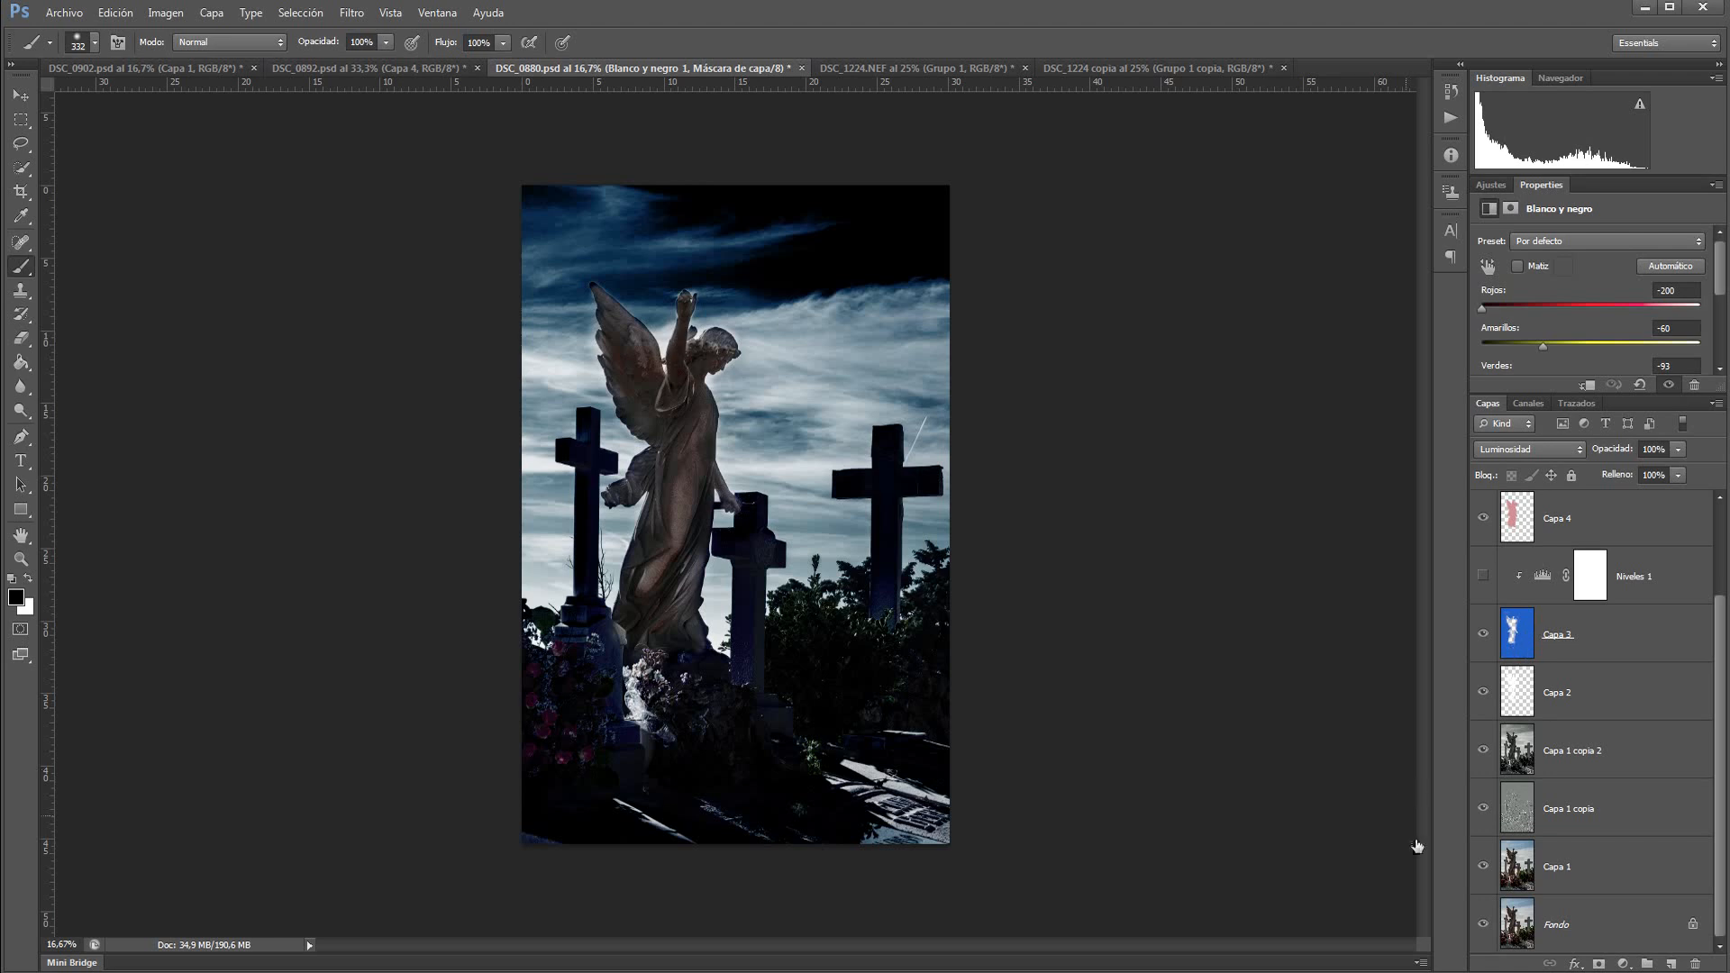
pyautogui.keyDown('alt'); pyautogui.click(1484, 926); pyautogui.keyUp('alt')
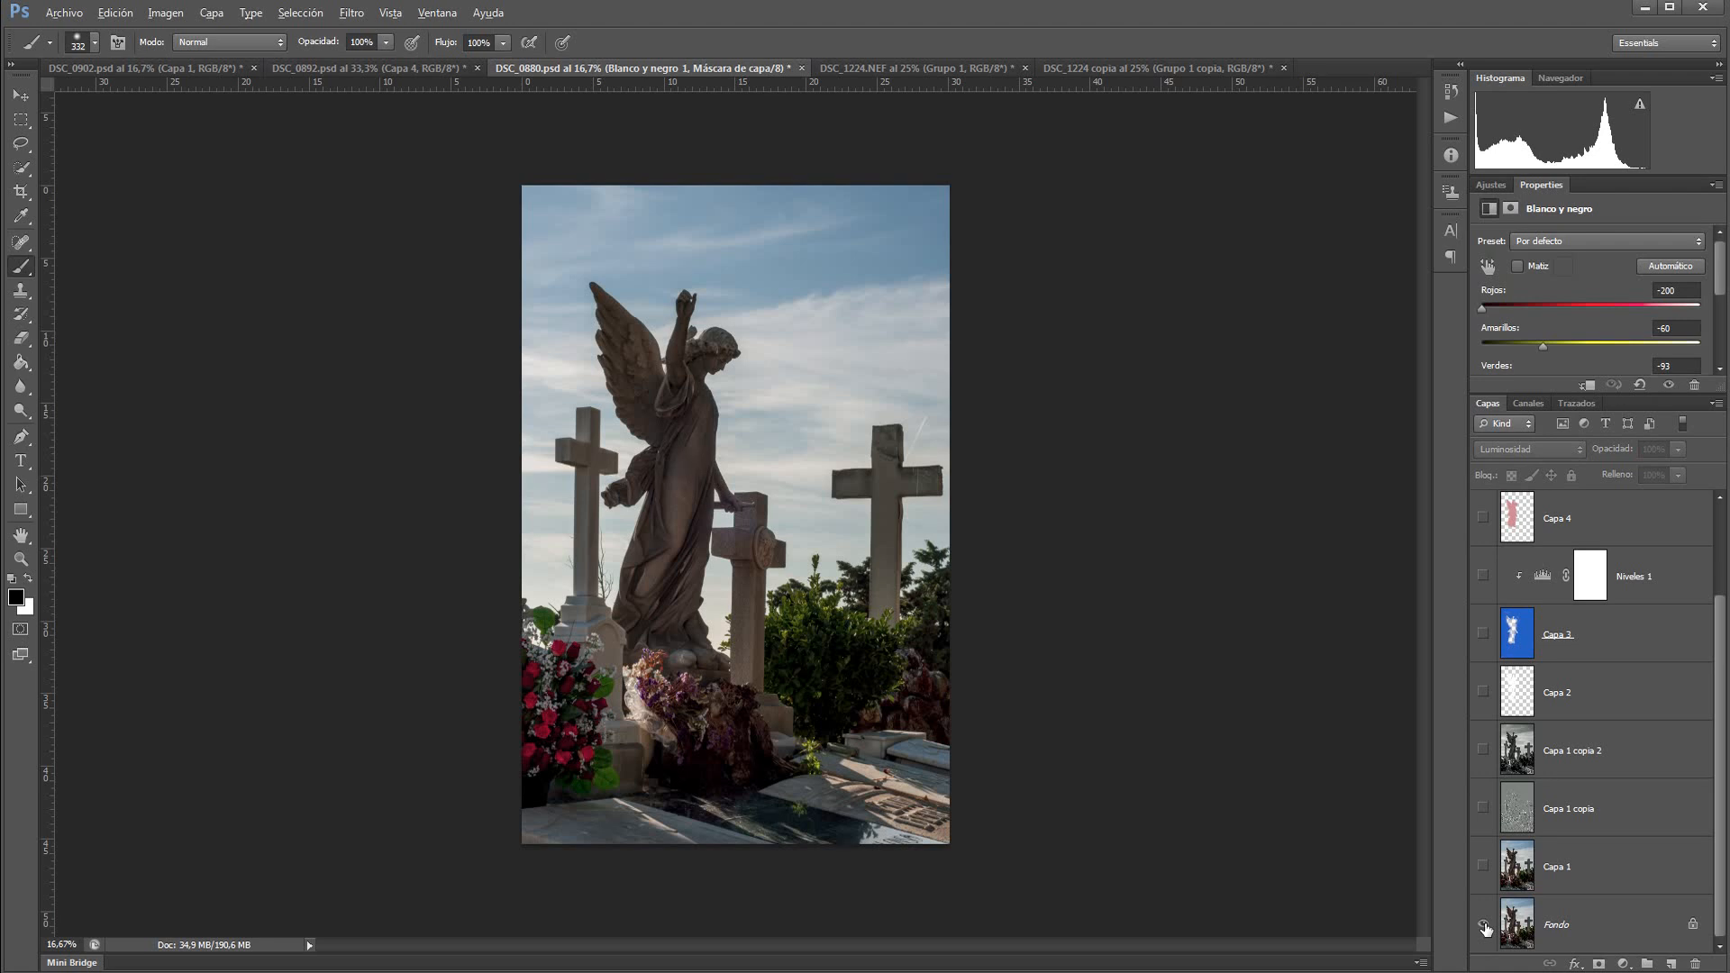
pyautogui.keyDown('alt'); pyautogui.click(1483, 925); pyautogui.keyUp('alt')
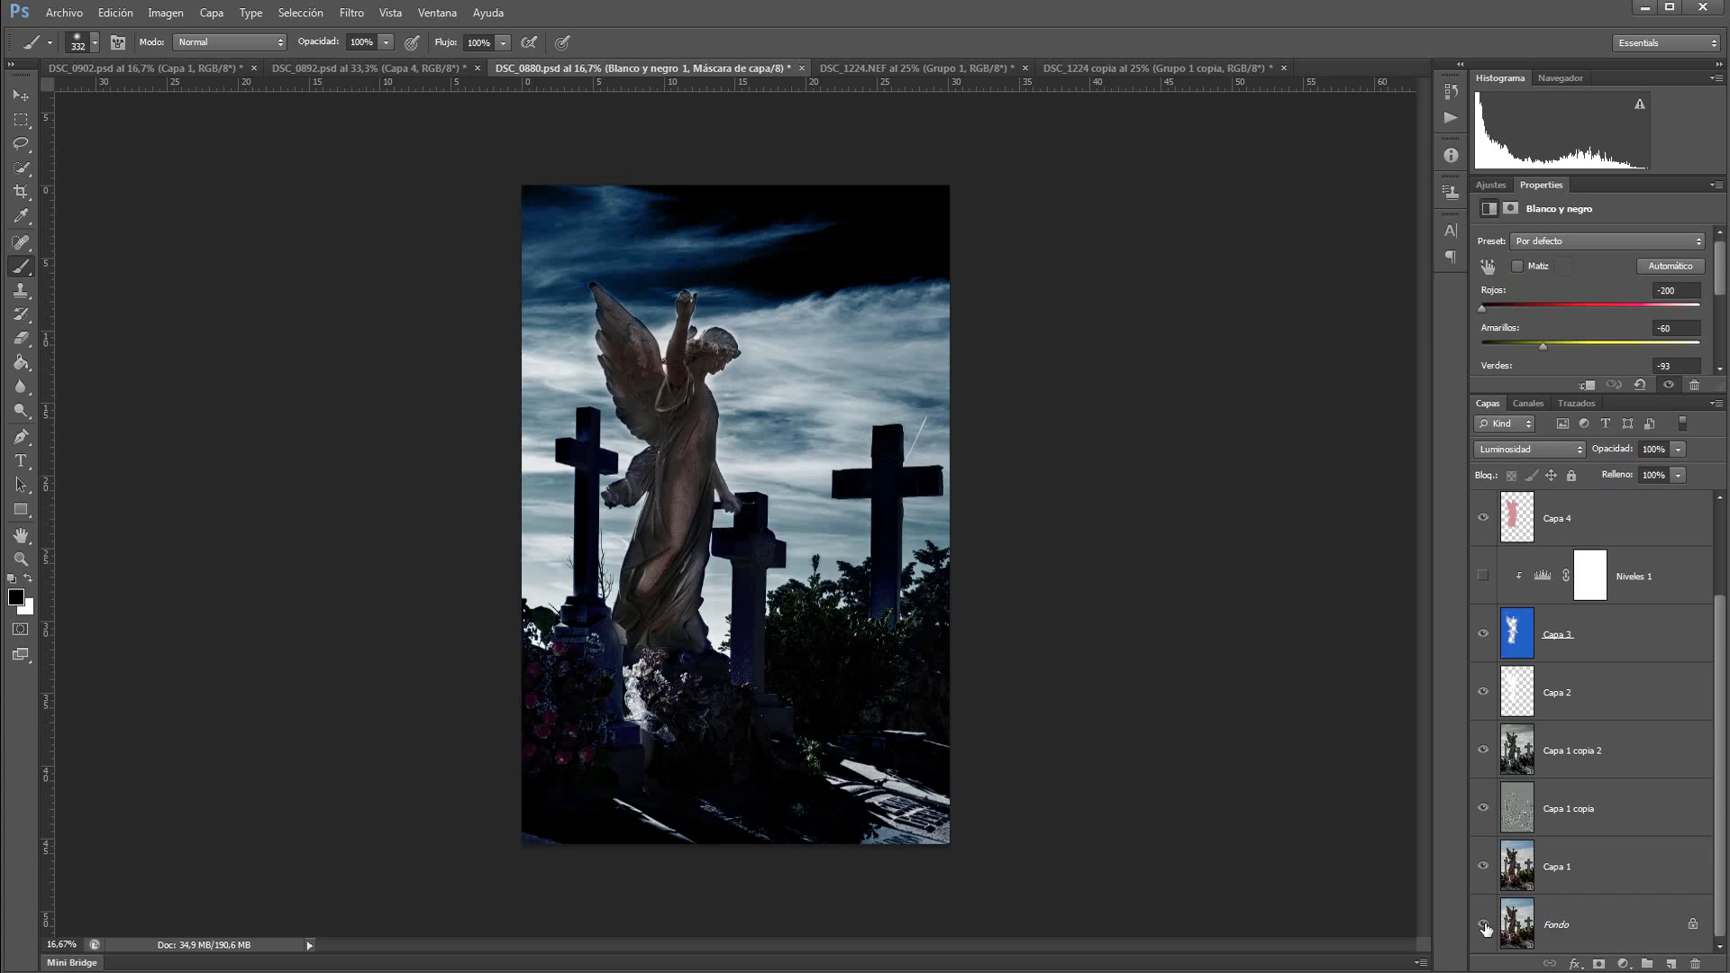
# Step: Compare the DSC_1224.NEF edit with DSC_1224 copia by switching between the two documents, ending on DSC_1224 copia
pyautogui.click(922, 69)
pyautogui.click(1082, 67)
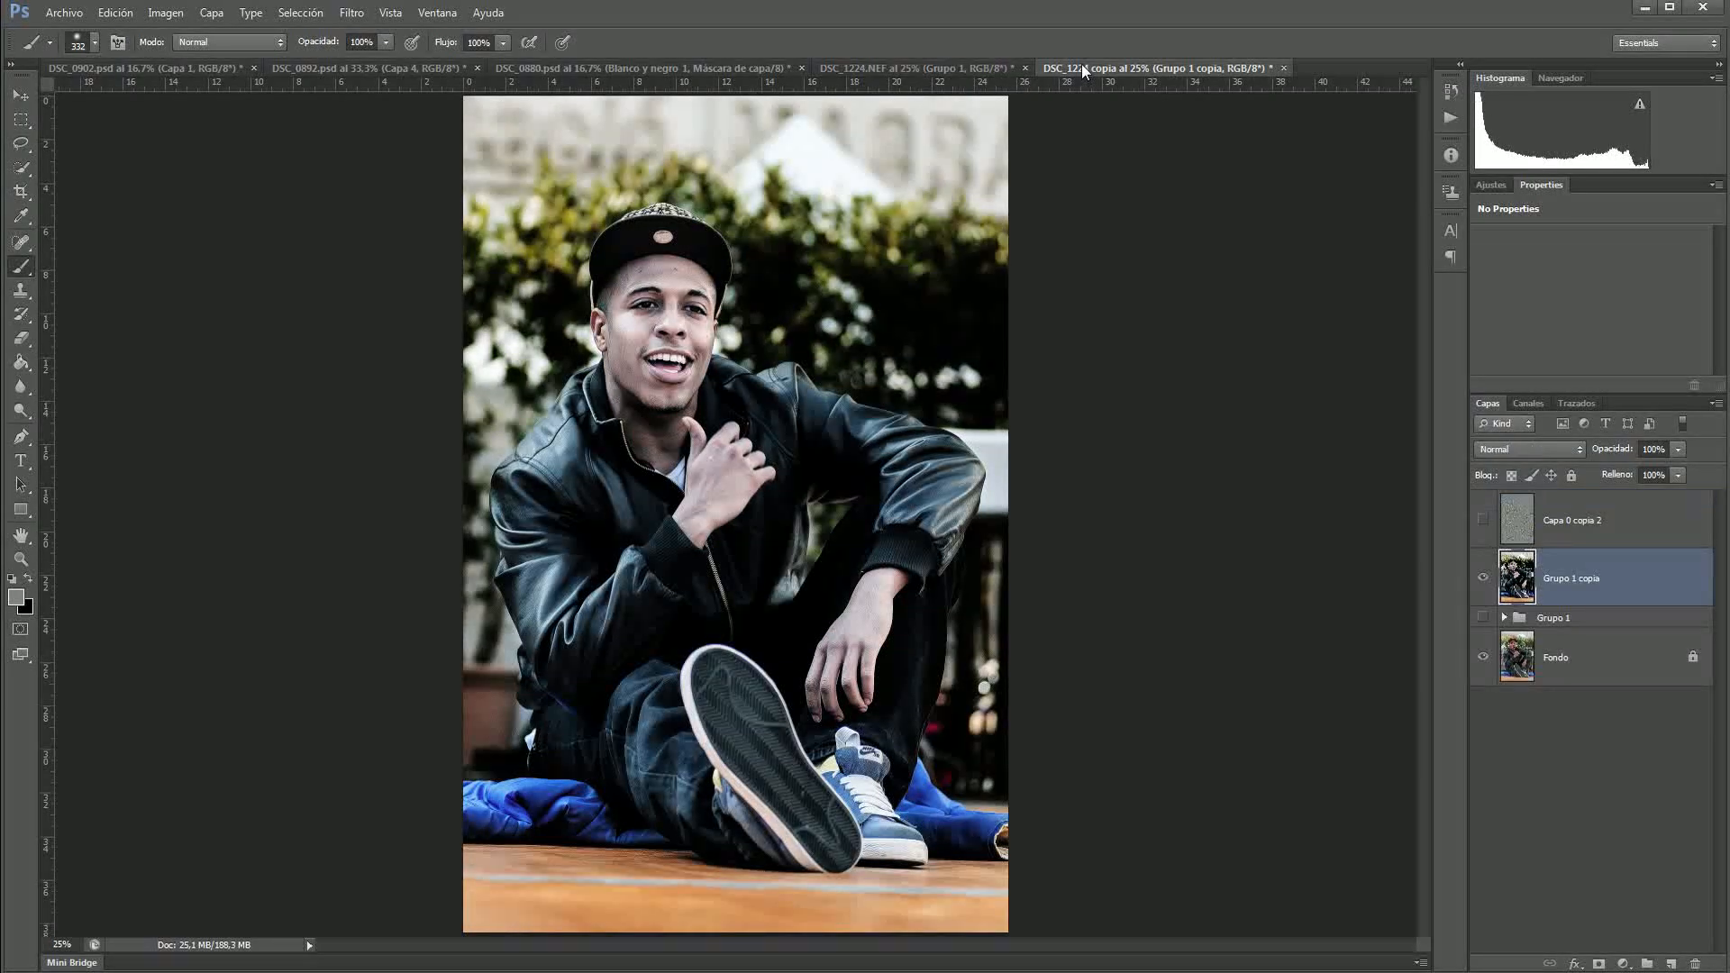
pyautogui.click(960, 70)
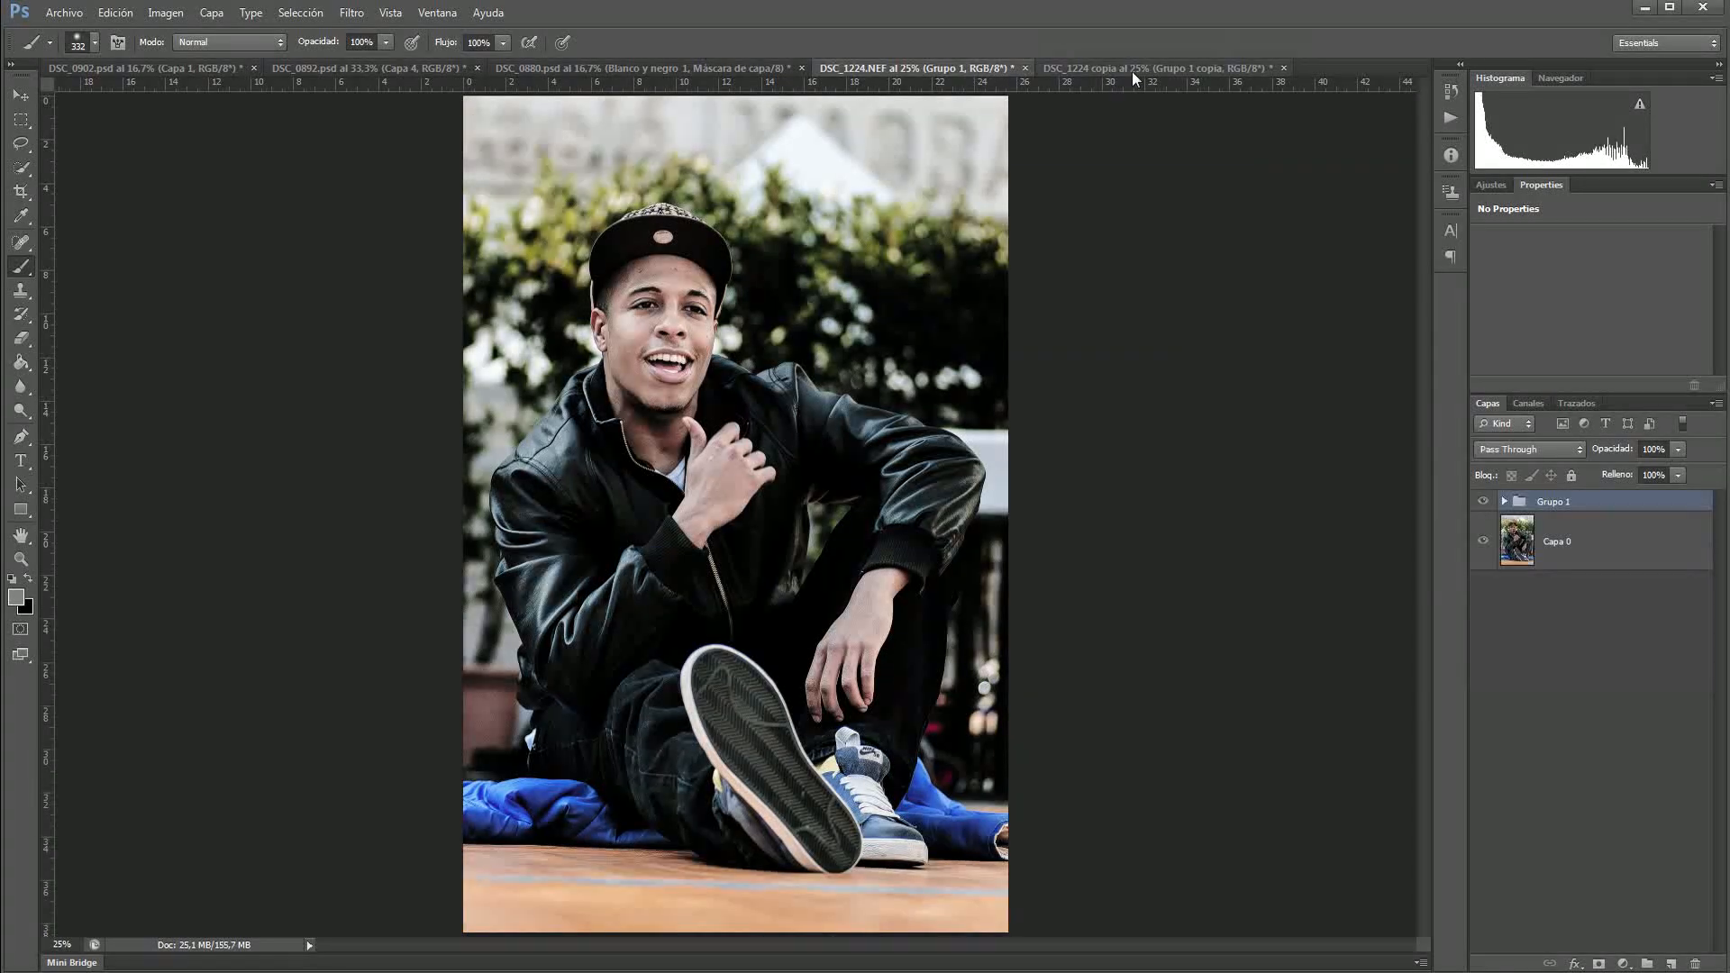
pyautogui.click(1146, 69)
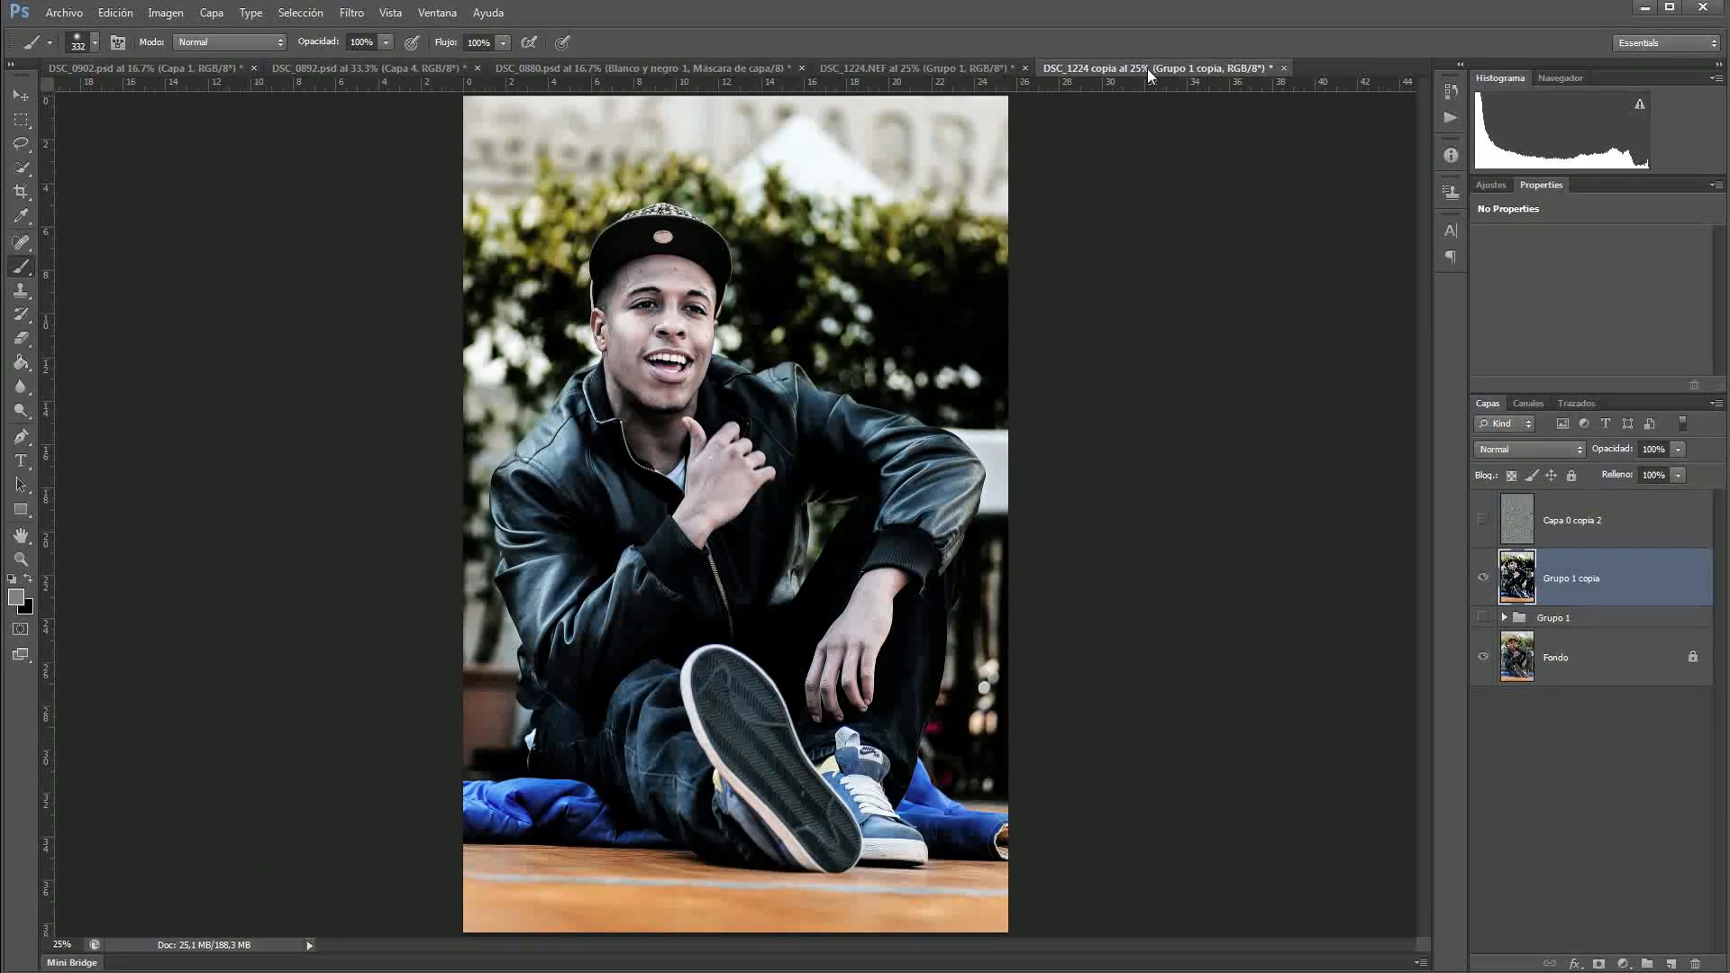